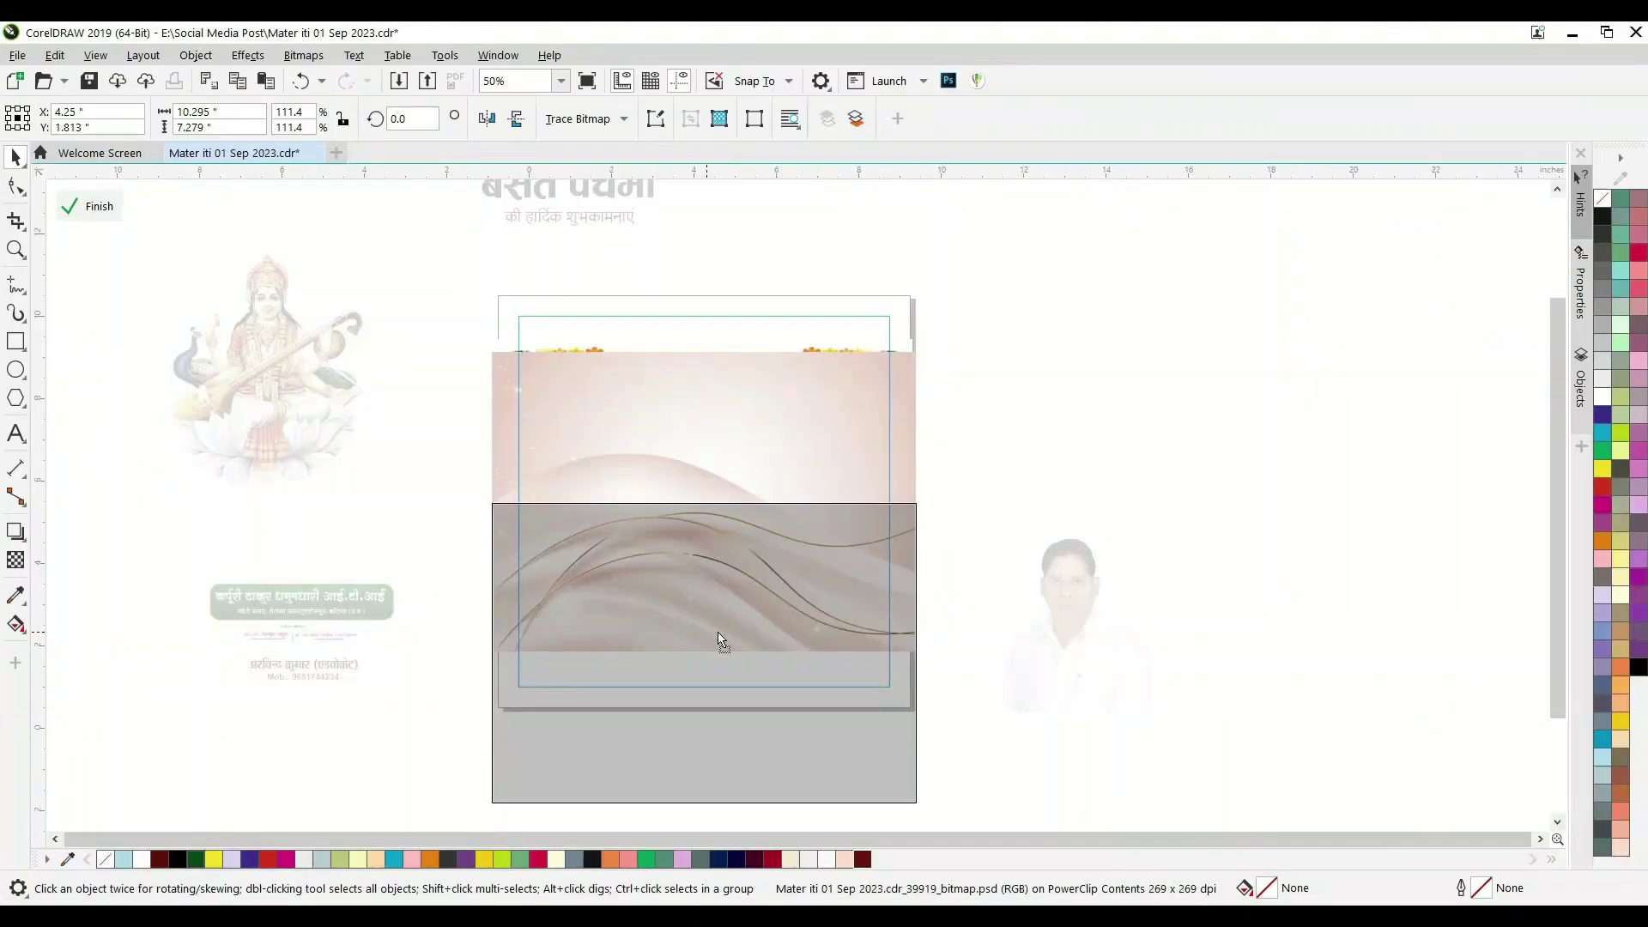
- Raise the garland image to the frame's top and shrink it slightly
{"action": "left_click_drag", "start_coordinate": [678, 461], "coordinate": [678, 428]}
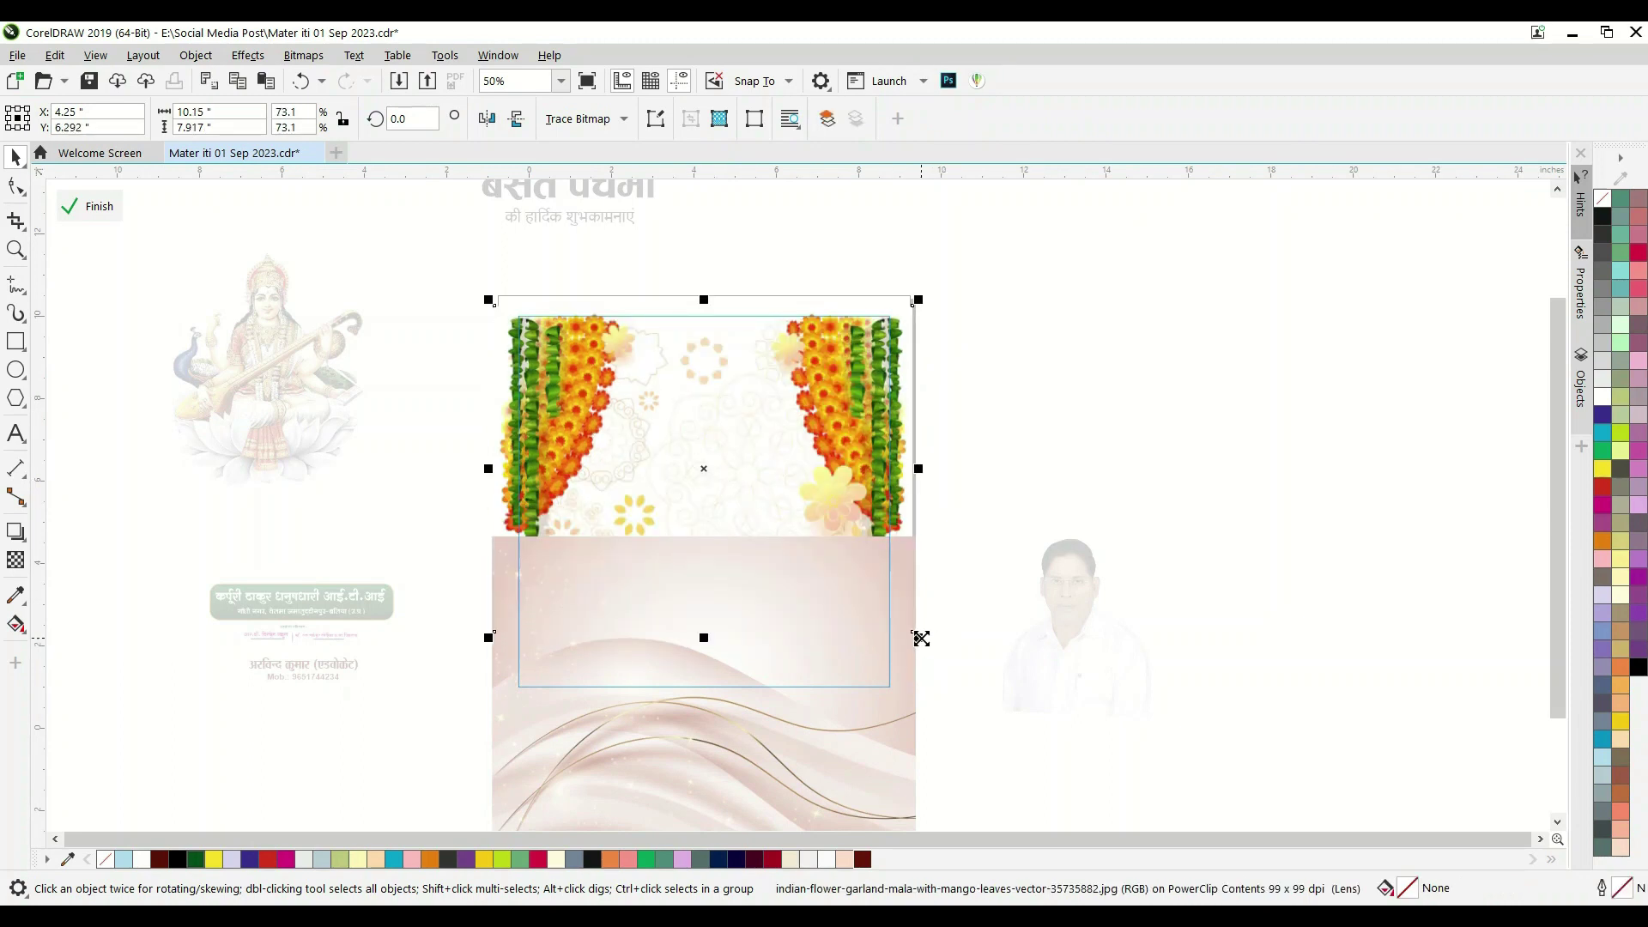
{"action": "left_click_drag", "start_coordinate": [920, 638], "coordinate": [901, 625]}
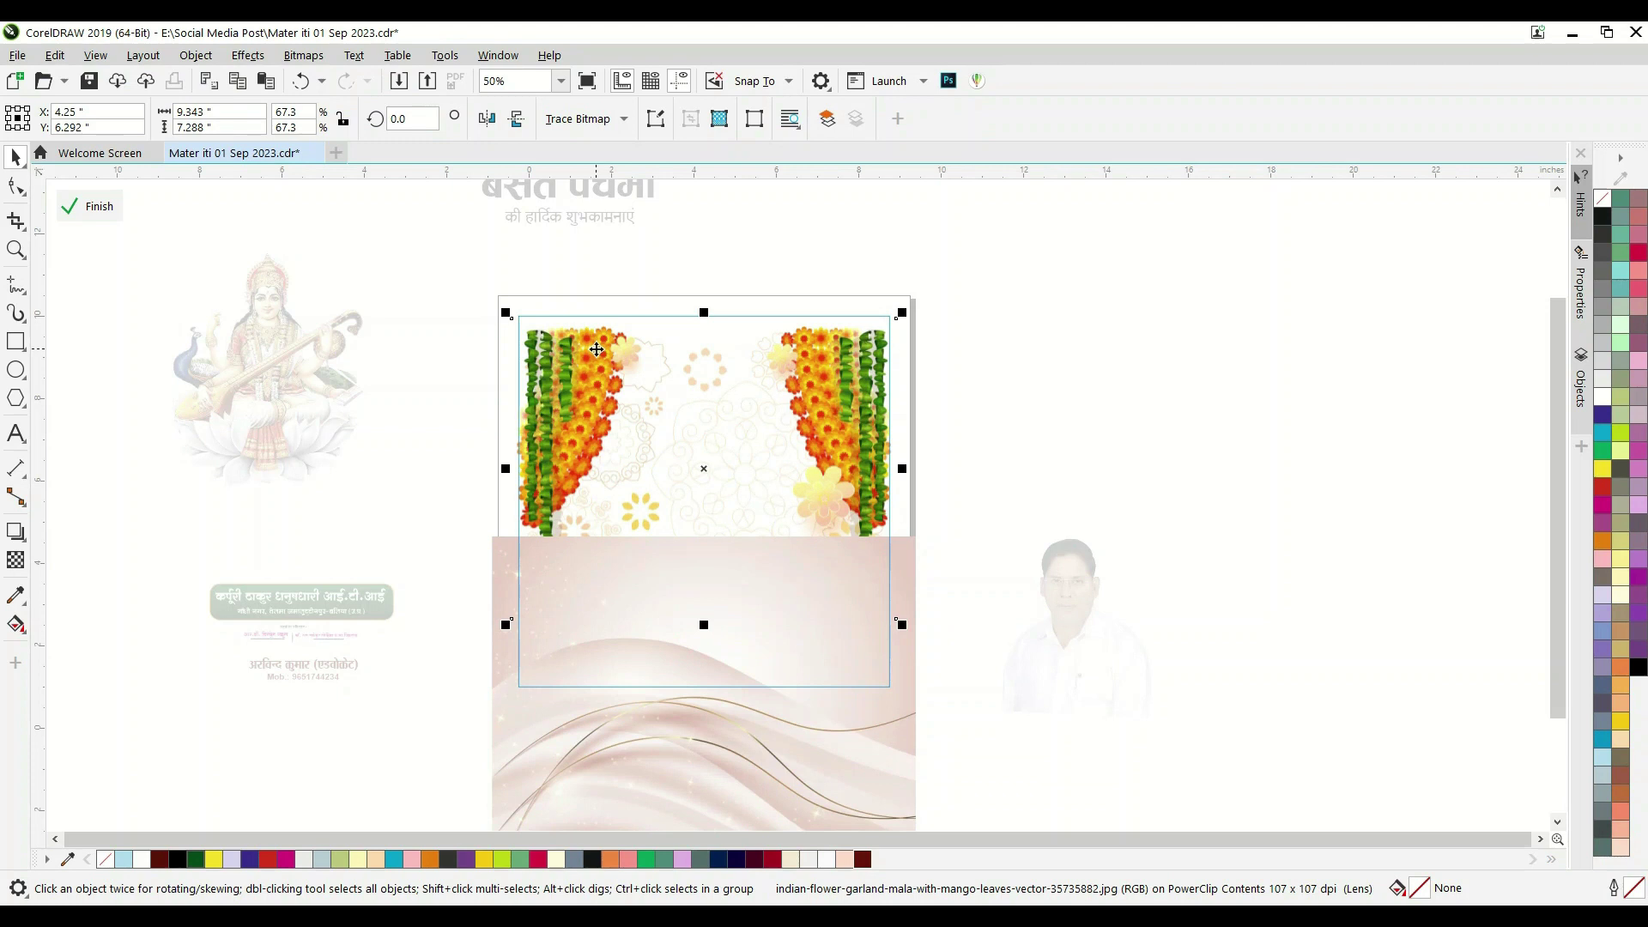
{"action": "scroll", "coordinate": [596, 349], "scroll_direction": "up", "scroll_amount": 2}
{"action": "left_click_drag", "start_coordinate": [585, 446], "coordinate": [584, 424]}
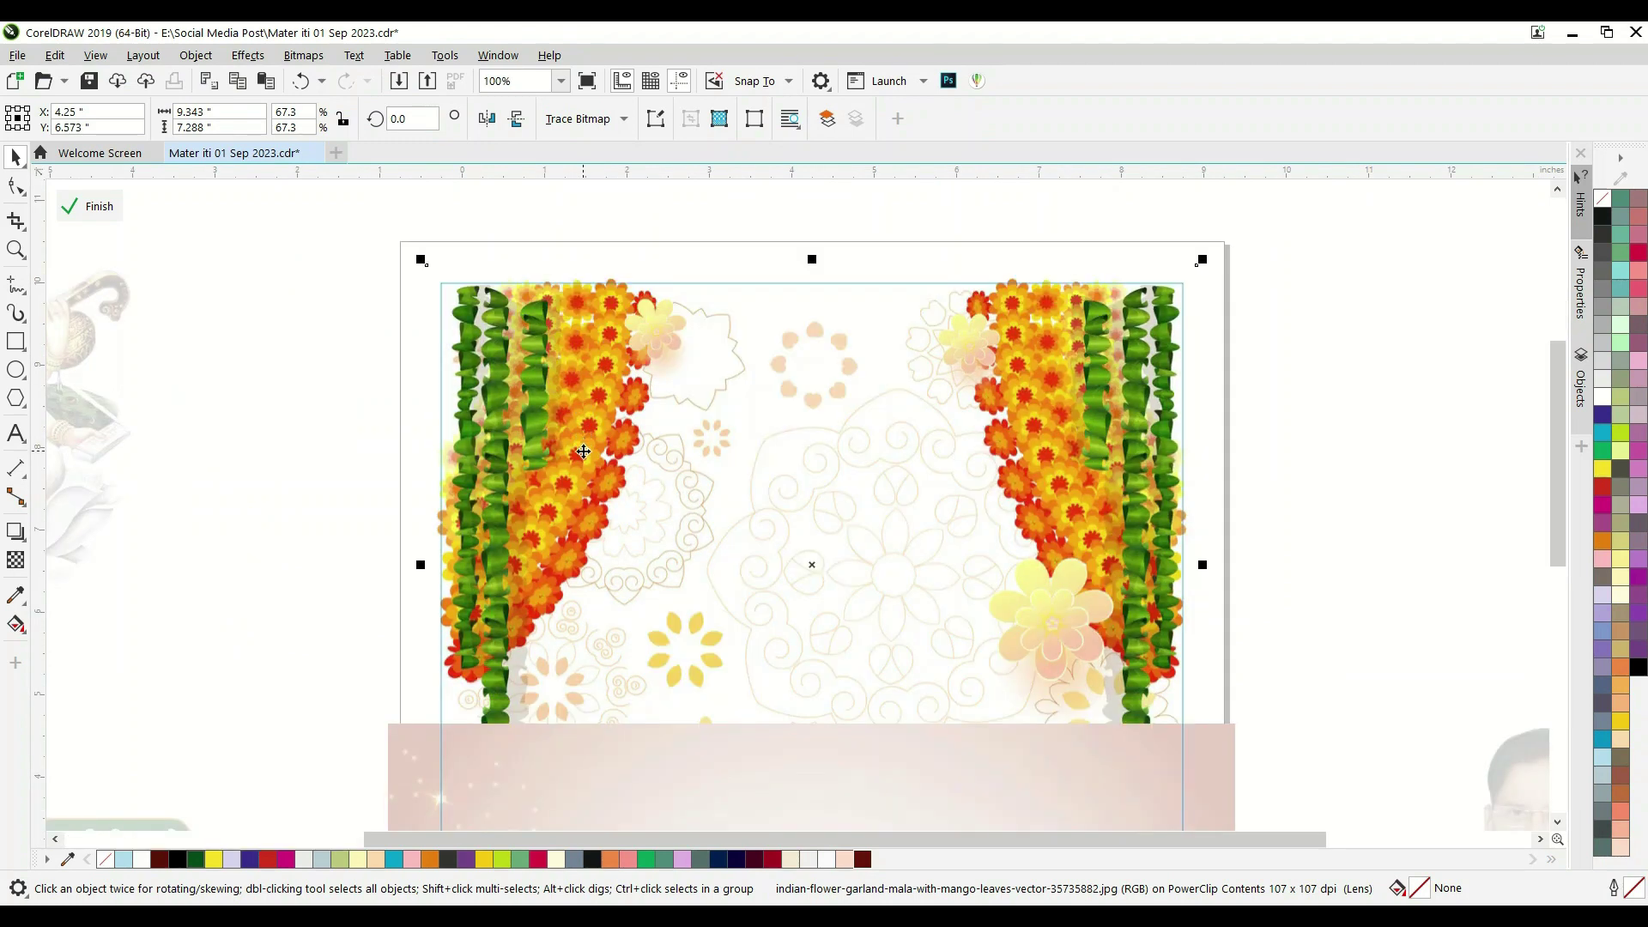
{"action": "scroll", "coordinate": [574, 415], "scroll_direction": "down", "scroll_amount": 1}
{"action": "scroll", "coordinate": [719, 335], "scroll_direction": "down", "scroll_amount": 1}
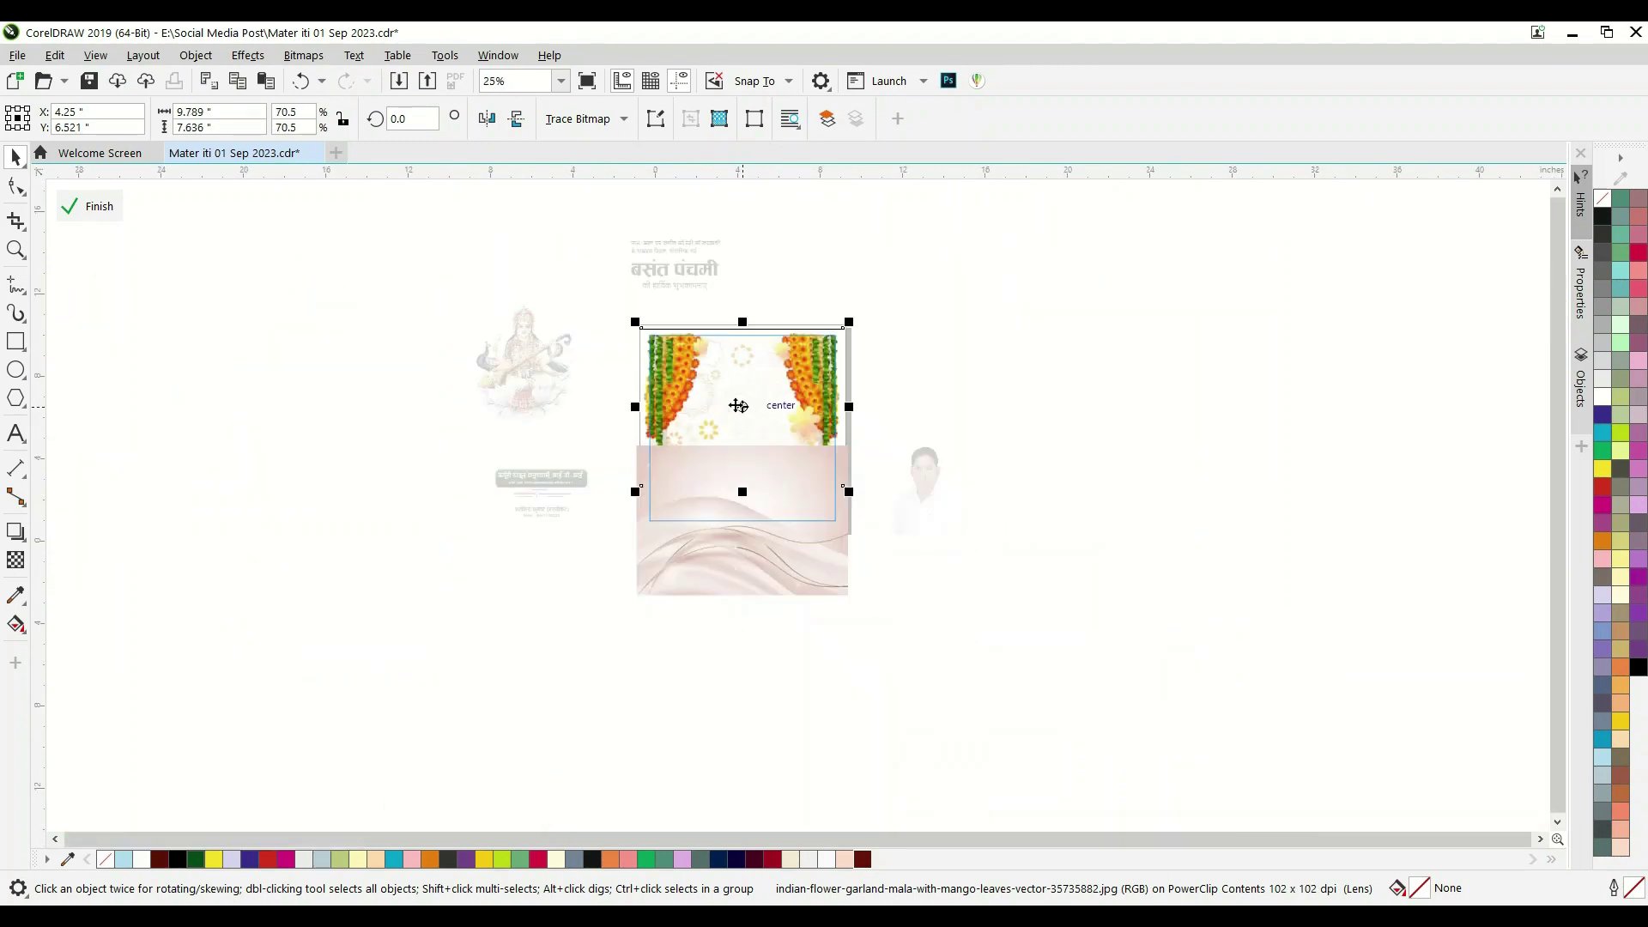
- Move the pink wave background upward within the frame
{"action": "left_click", "coordinate": [748, 512]}
{"action": "scroll", "coordinate": [754, 576], "scroll_direction": "up", "scroll_amount": 1}
{"action": "mouse_move", "coordinate": [748, 604]}
{"action": "left_mouse_down"}
{"action": "mouse_move", "coordinate": [743, 521]}
{"action": "mouse_move", "coordinate": [756, 534]}
{"action": "left_mouse_up"}
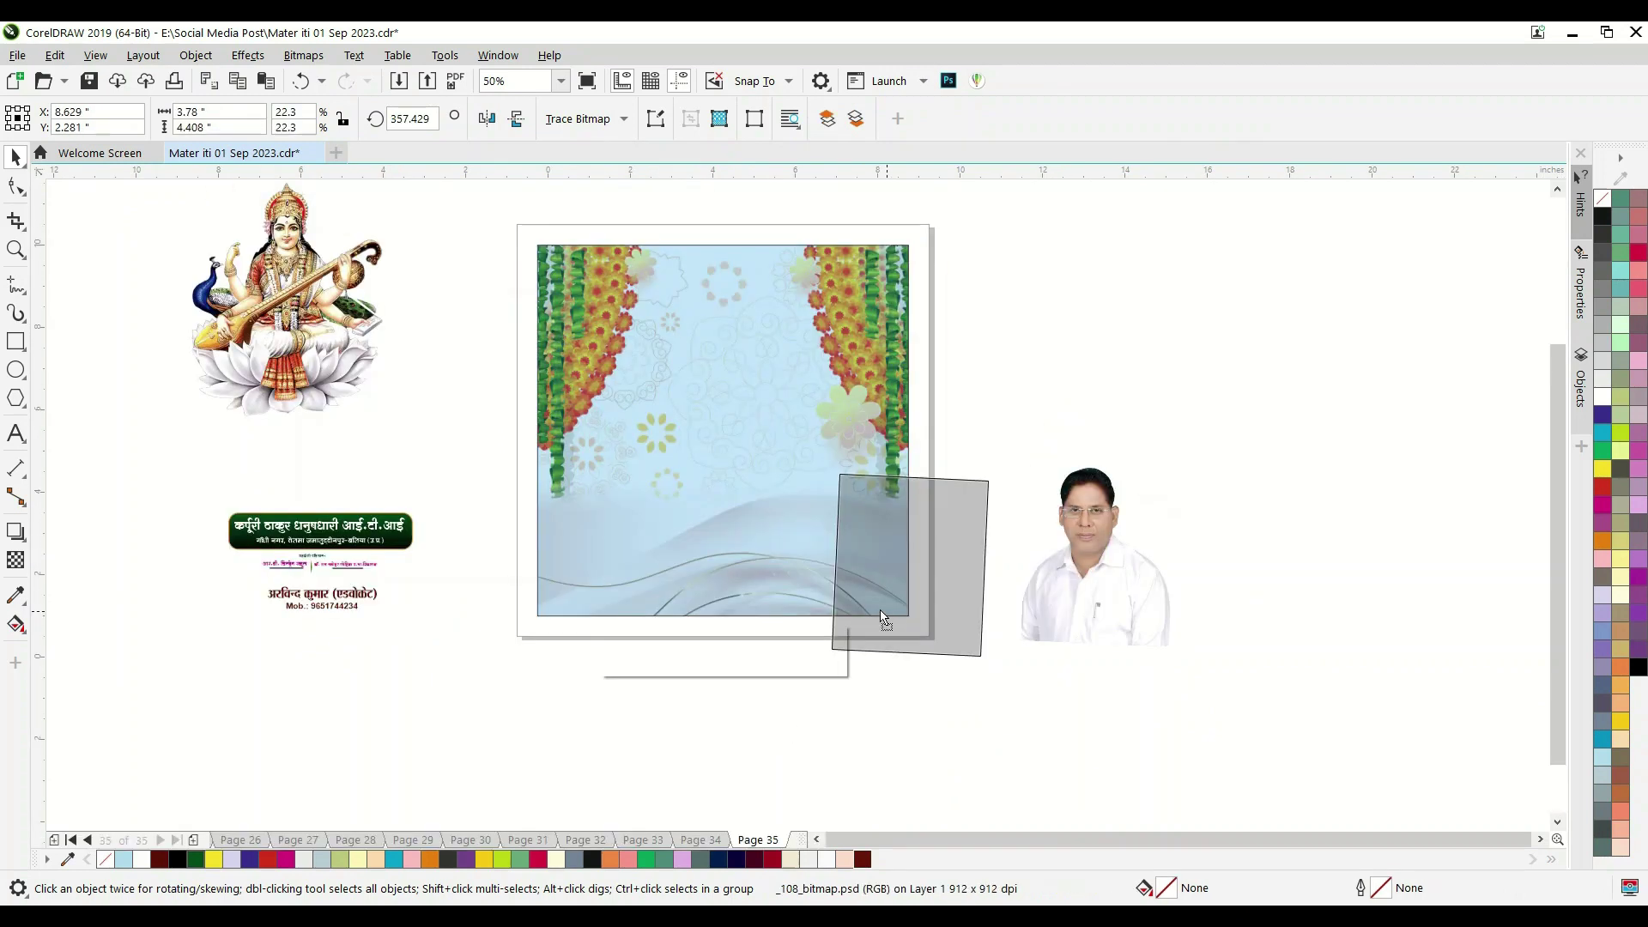
{"action": "left_click_drag", "start_coordinate": [902, 607], "coordinate": [832, 584]}
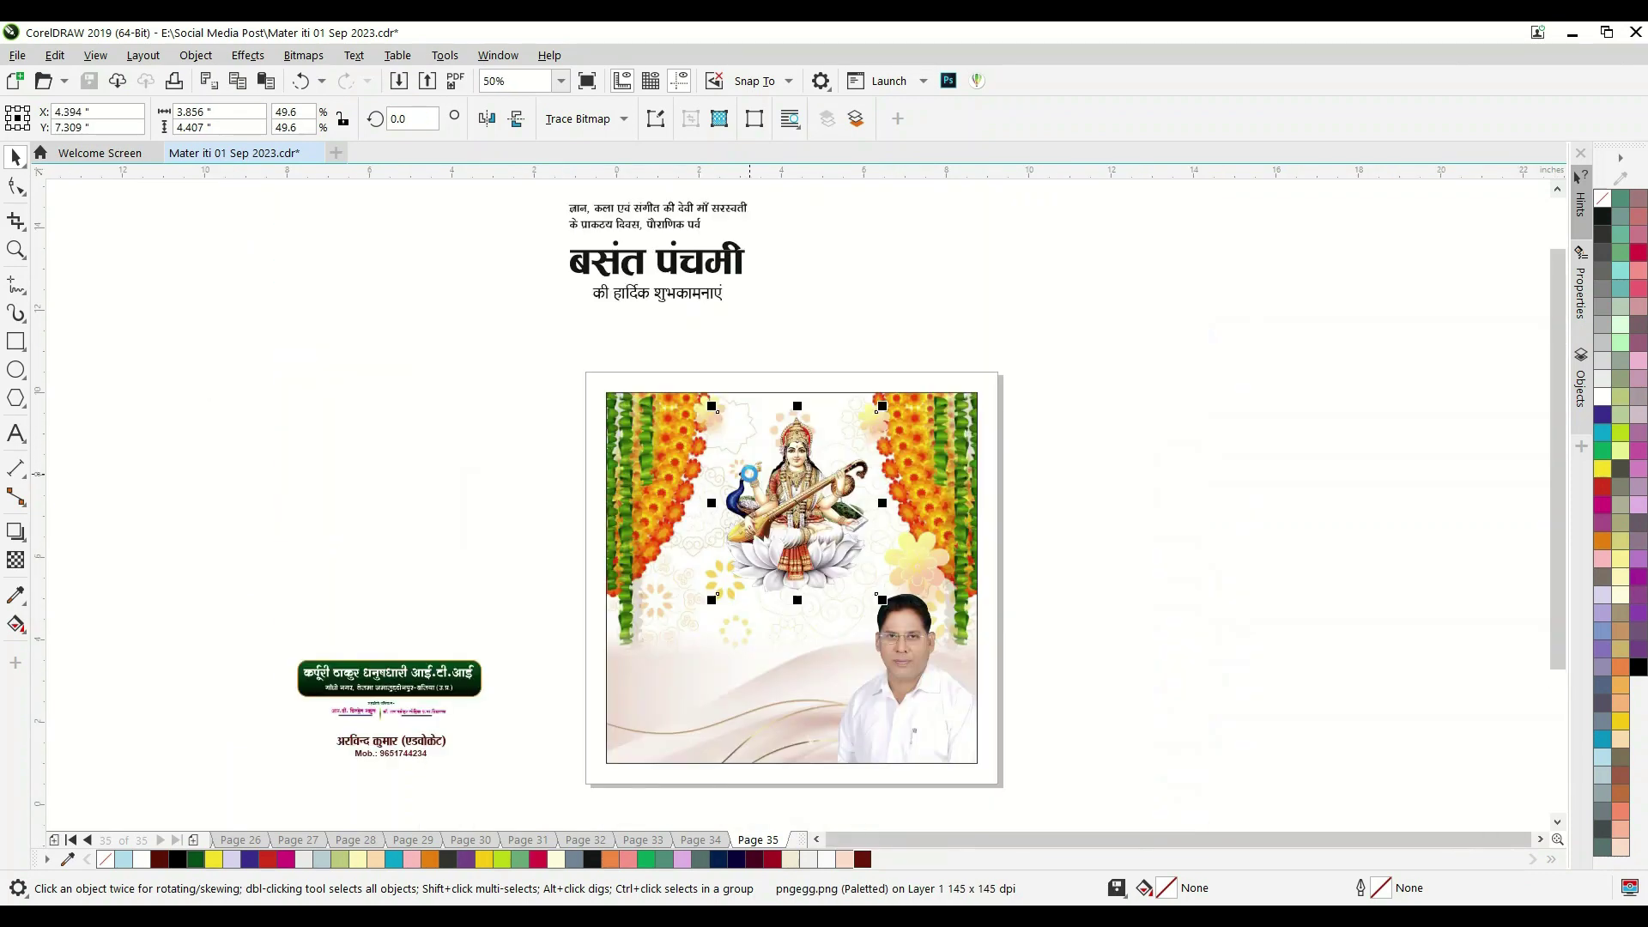
- Move the two-line Hindi tagline onto the poster and tighten its line spacing
{"action": "left_click", "coordinate": [610, 221]}
{"action": "left_click_drag", "start_coordinate": [610, 221], "coordinate": [768, 367]}
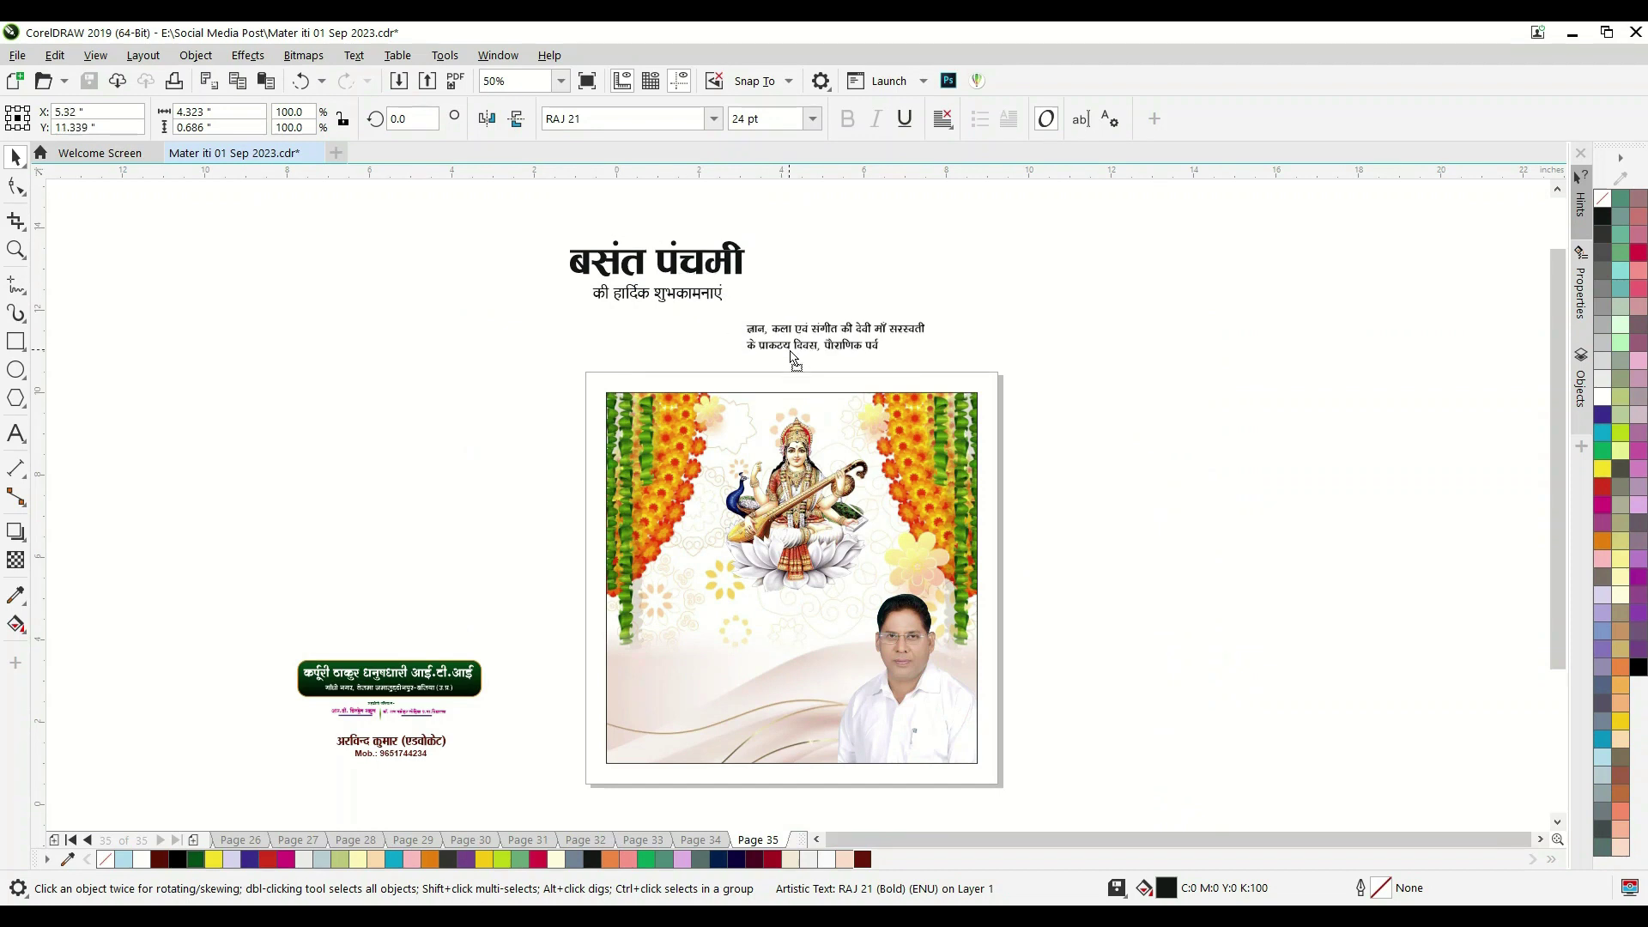
{"action": "scroll", "coordinate": [870, 384], "scroll_direction": "up", "scroll_amount": 2}
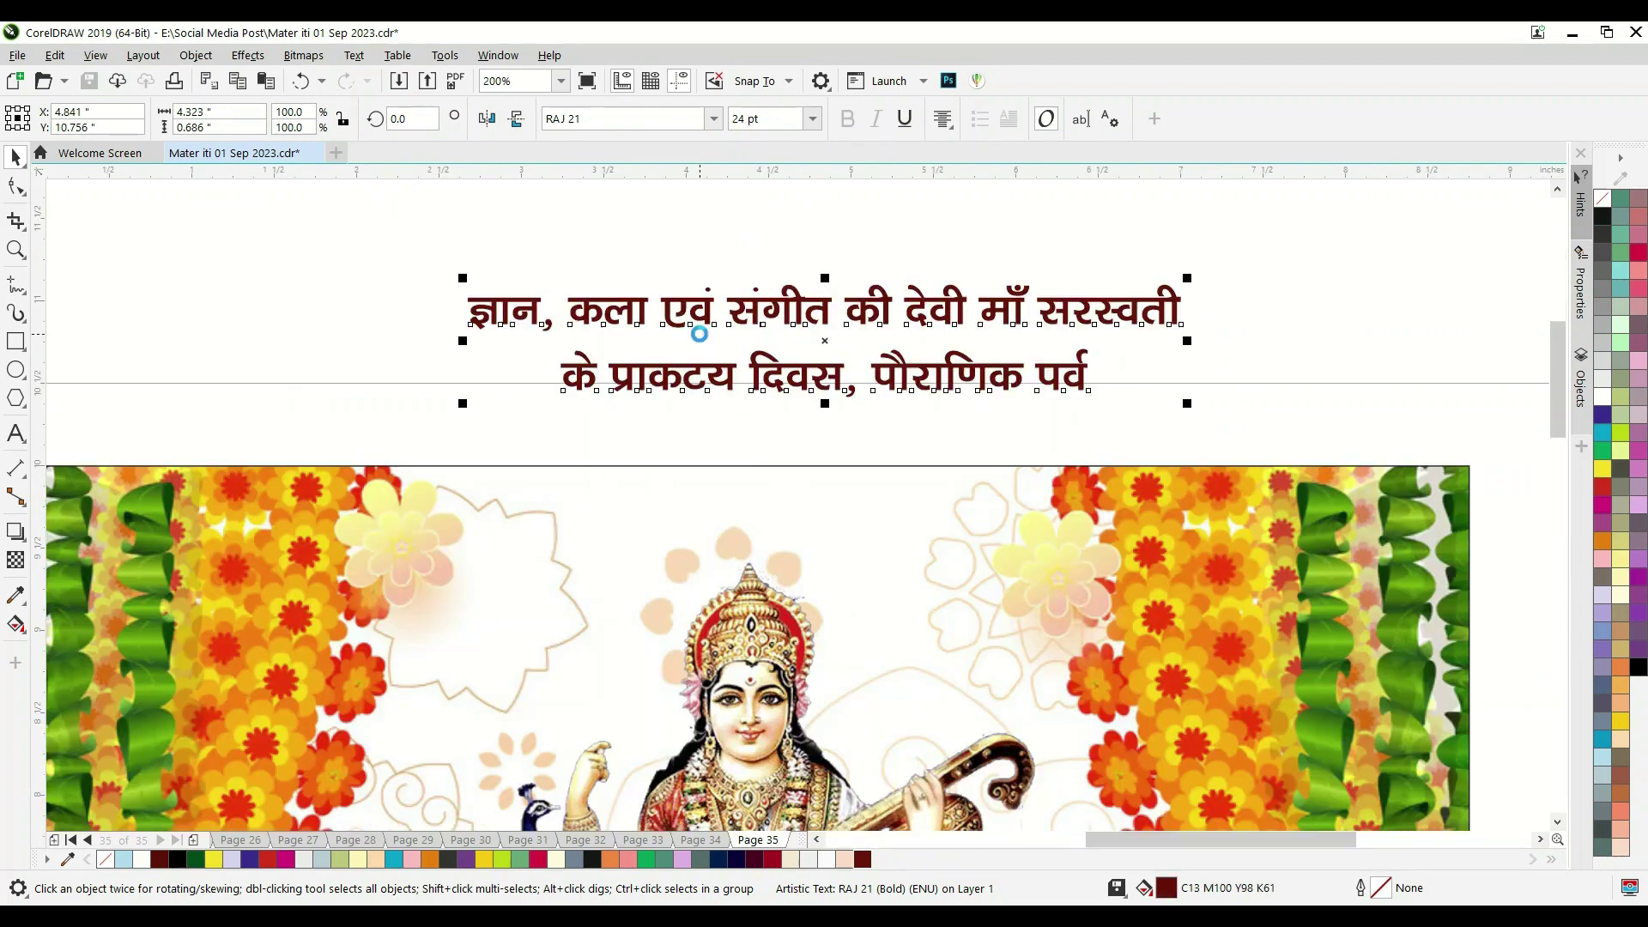
{"action": "left_click", "coordinate": [15, 187]}
{"action": "left_click_drag", "start_coordinate": [460, 408], "coordinate": [460, 399]}
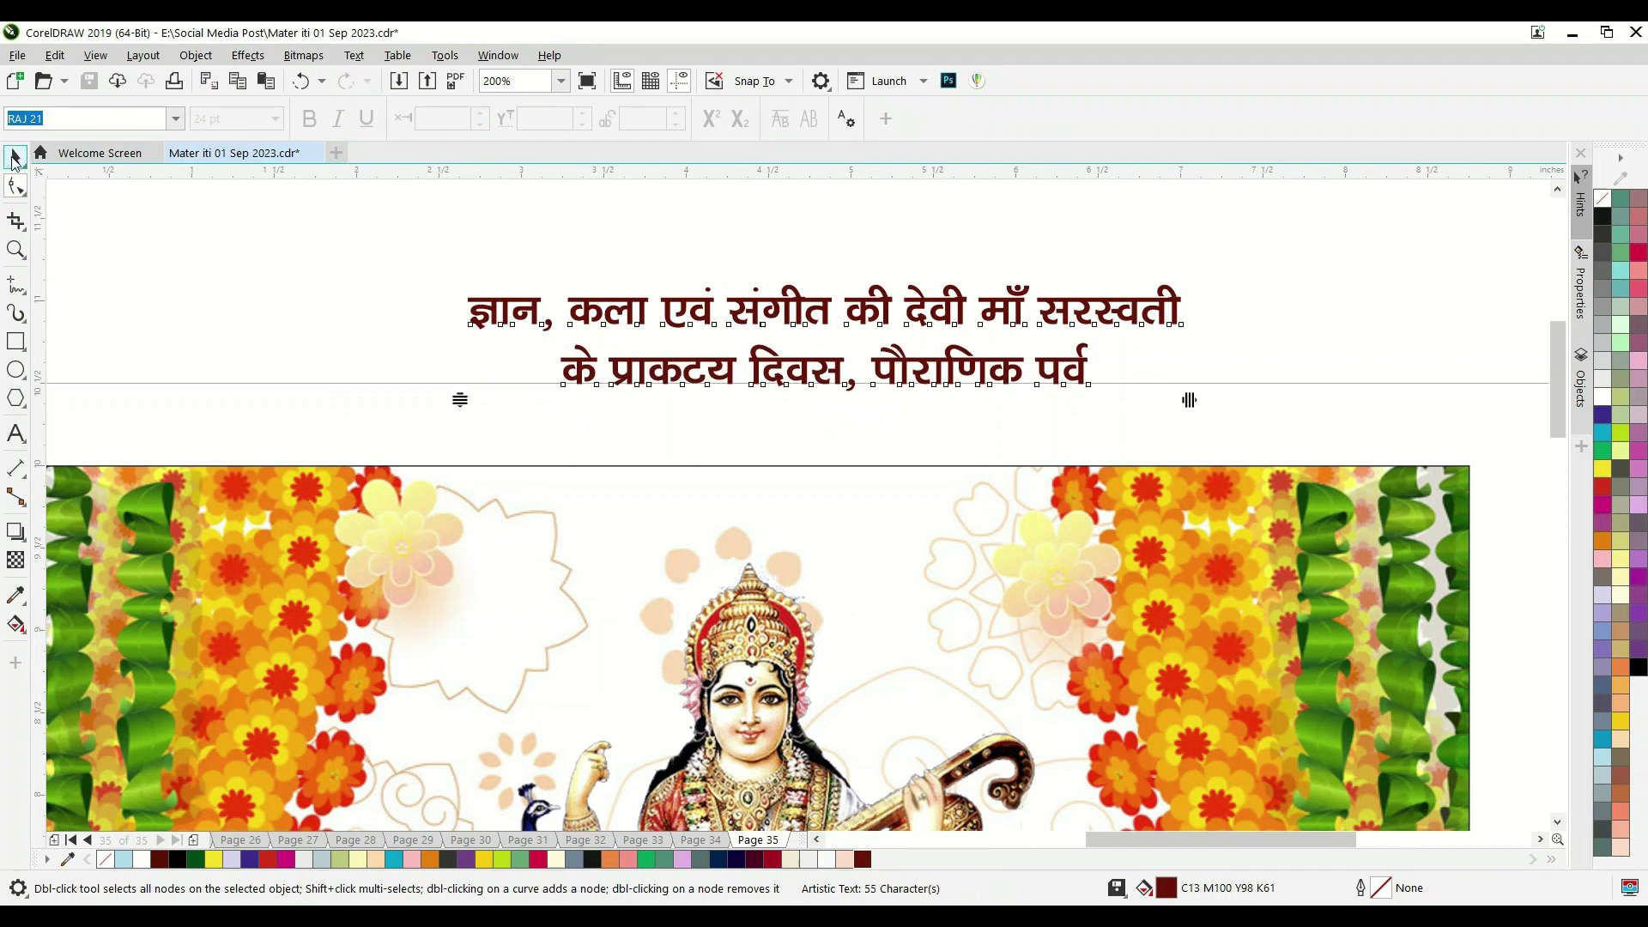
{"action": "left_click", "coordinate": [14, 158]}
- Shrink the tagline onto the floral top area and give the बसंत पंचमी title a dark fill
{"action": "left_click_drag", "start_coordinate": [826, 337], "coordinate": [779, 536]}
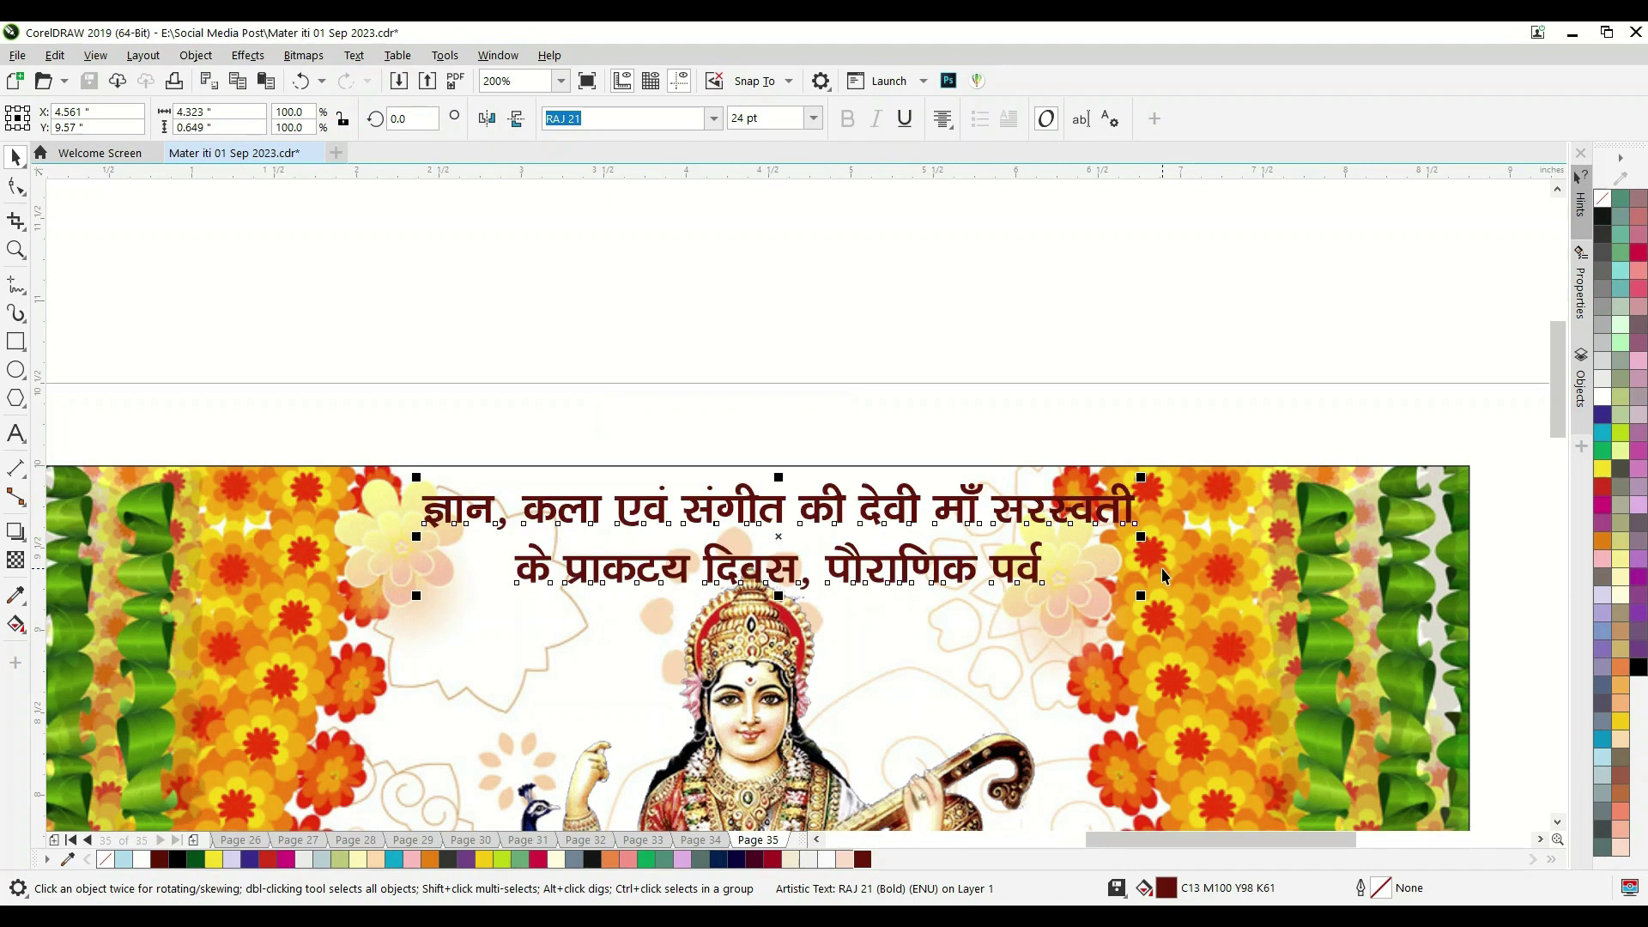
{"action": "left_click_drag", "start_coordinate": [1146, 600], "coordinate": [1067, 596]}
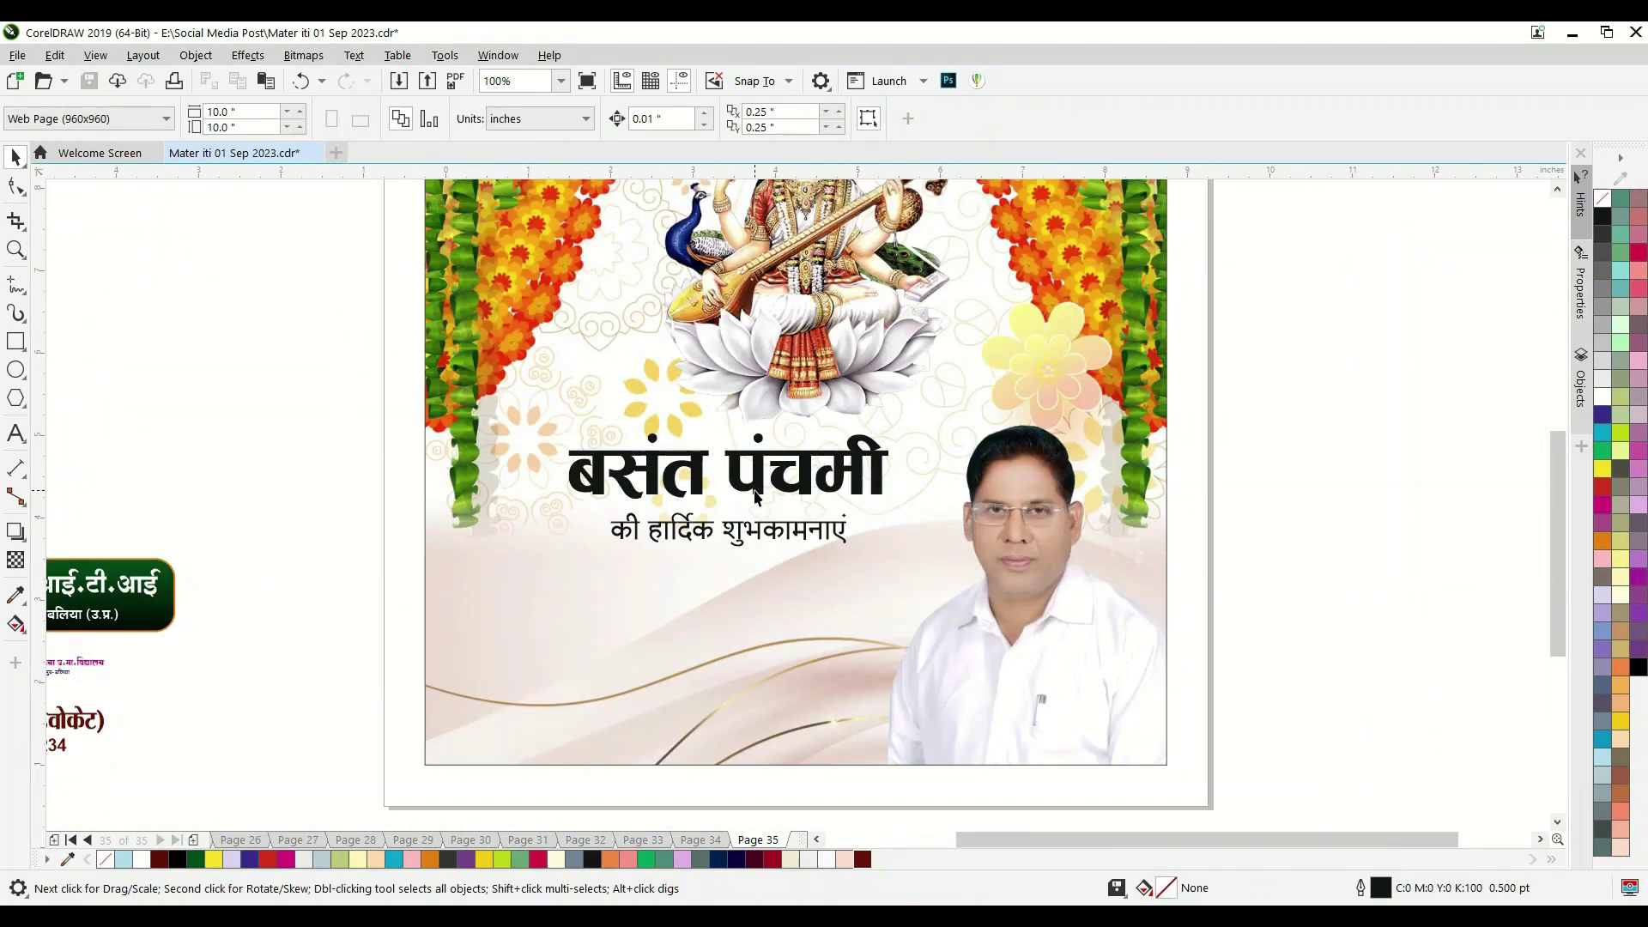
{"action": "left_click", "coordinate": [755, 490]}
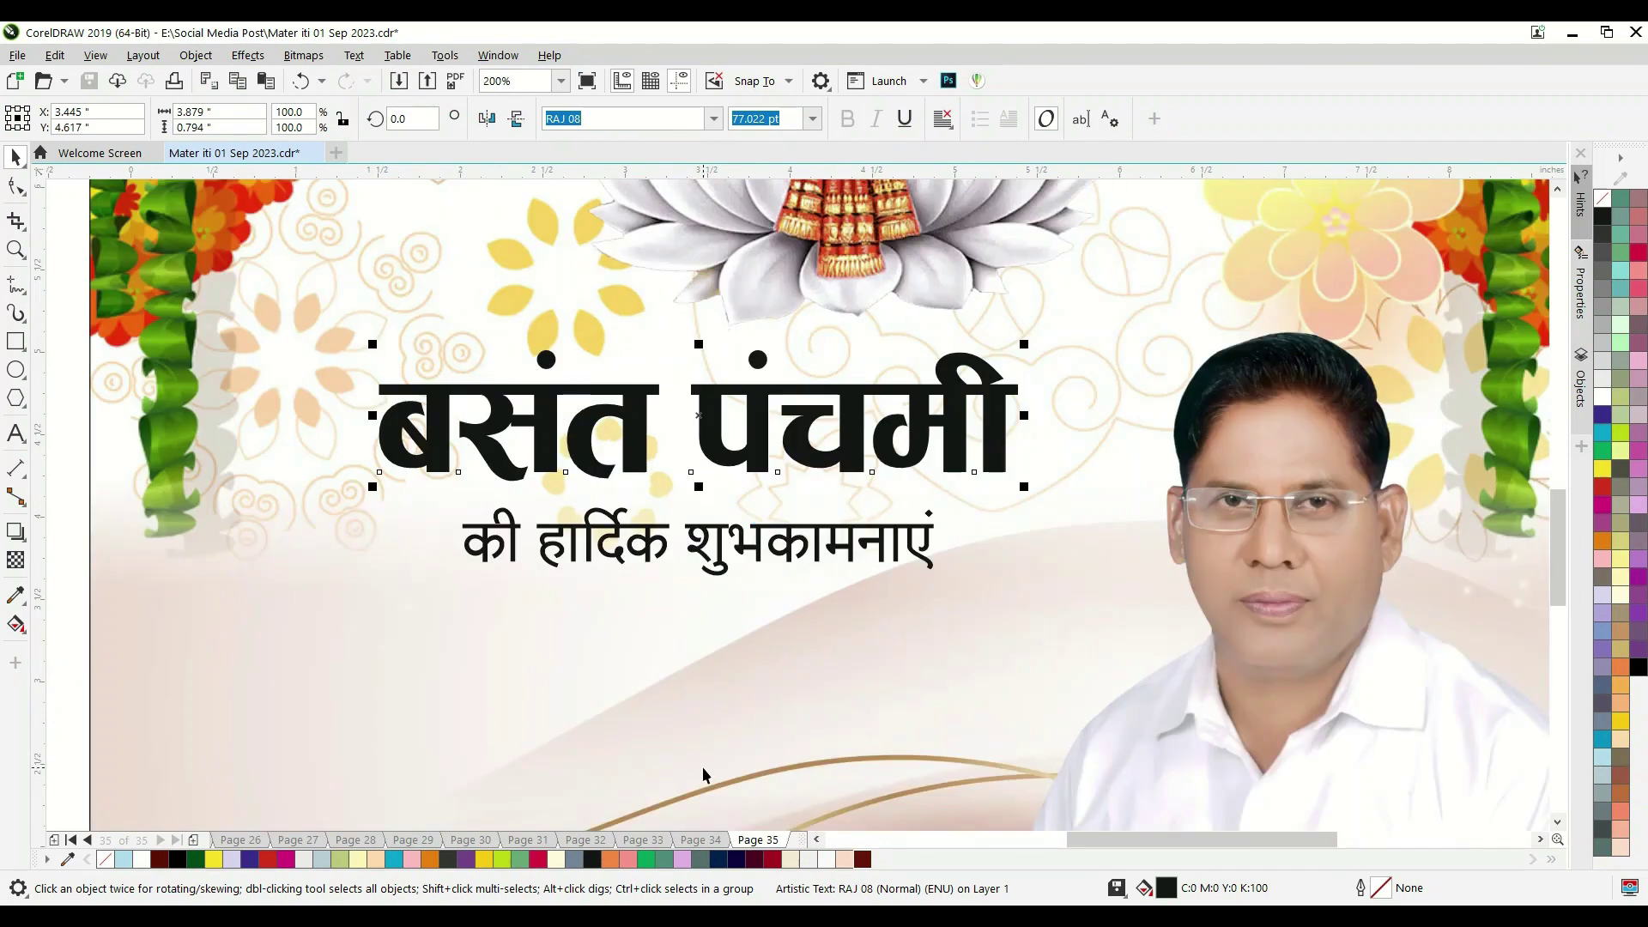
{"action": "left_click", "coordinate": [736, 861]}
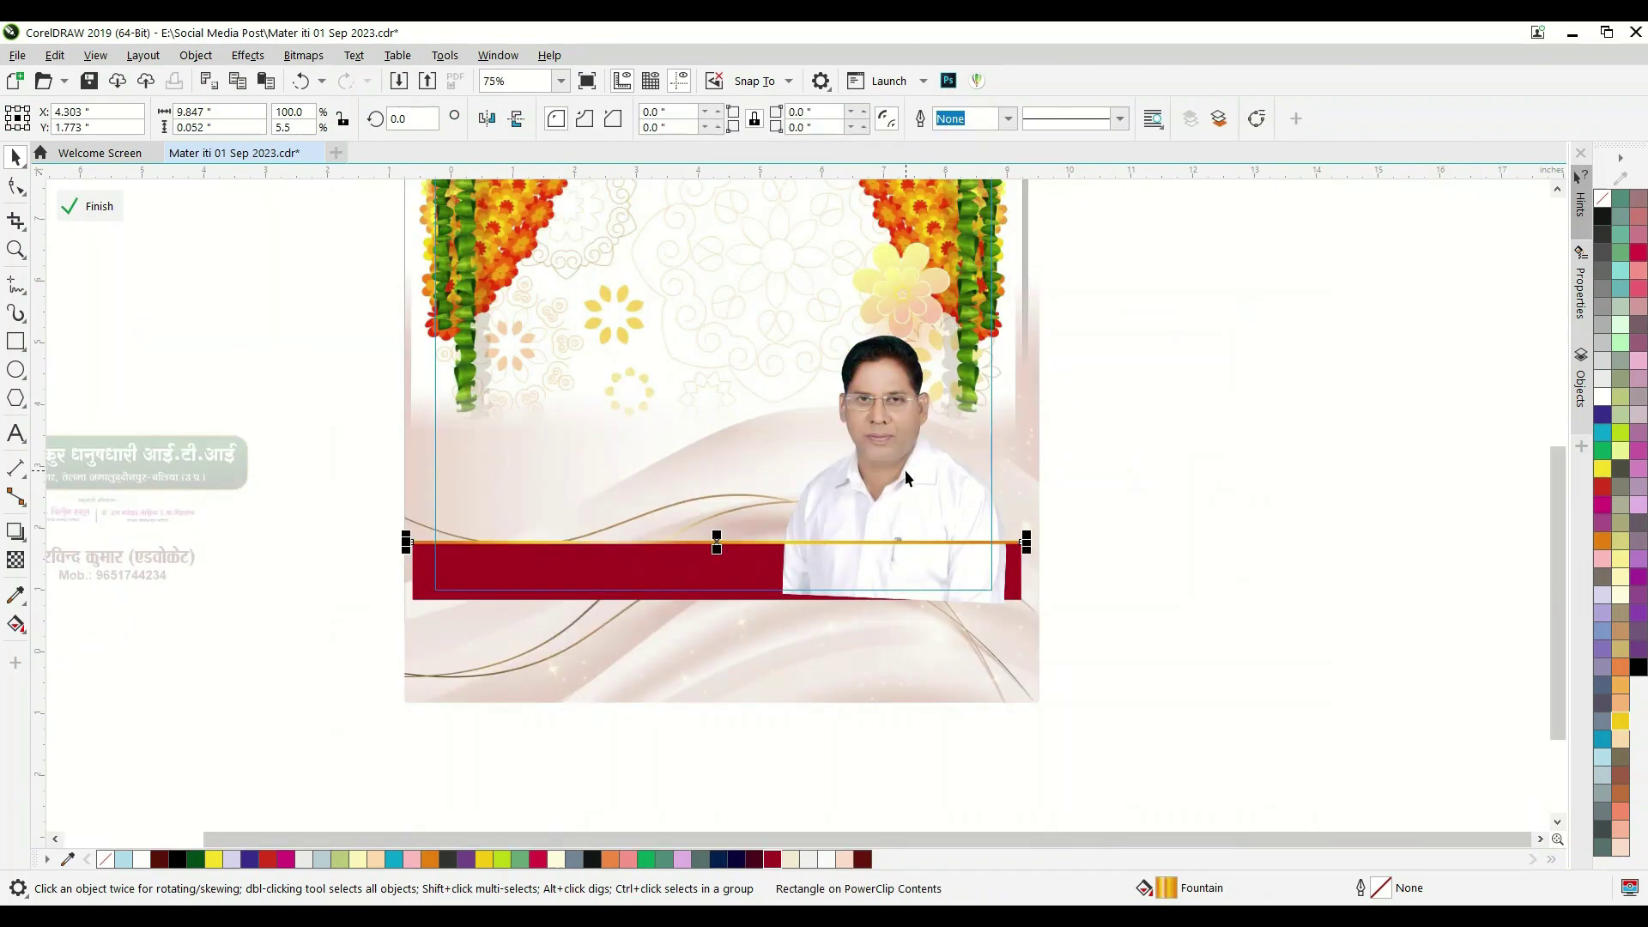
- Bring the photo in front of the red bar and shift the name and mobile text left
{"action": "key", "text": "shift+Page_Up"}
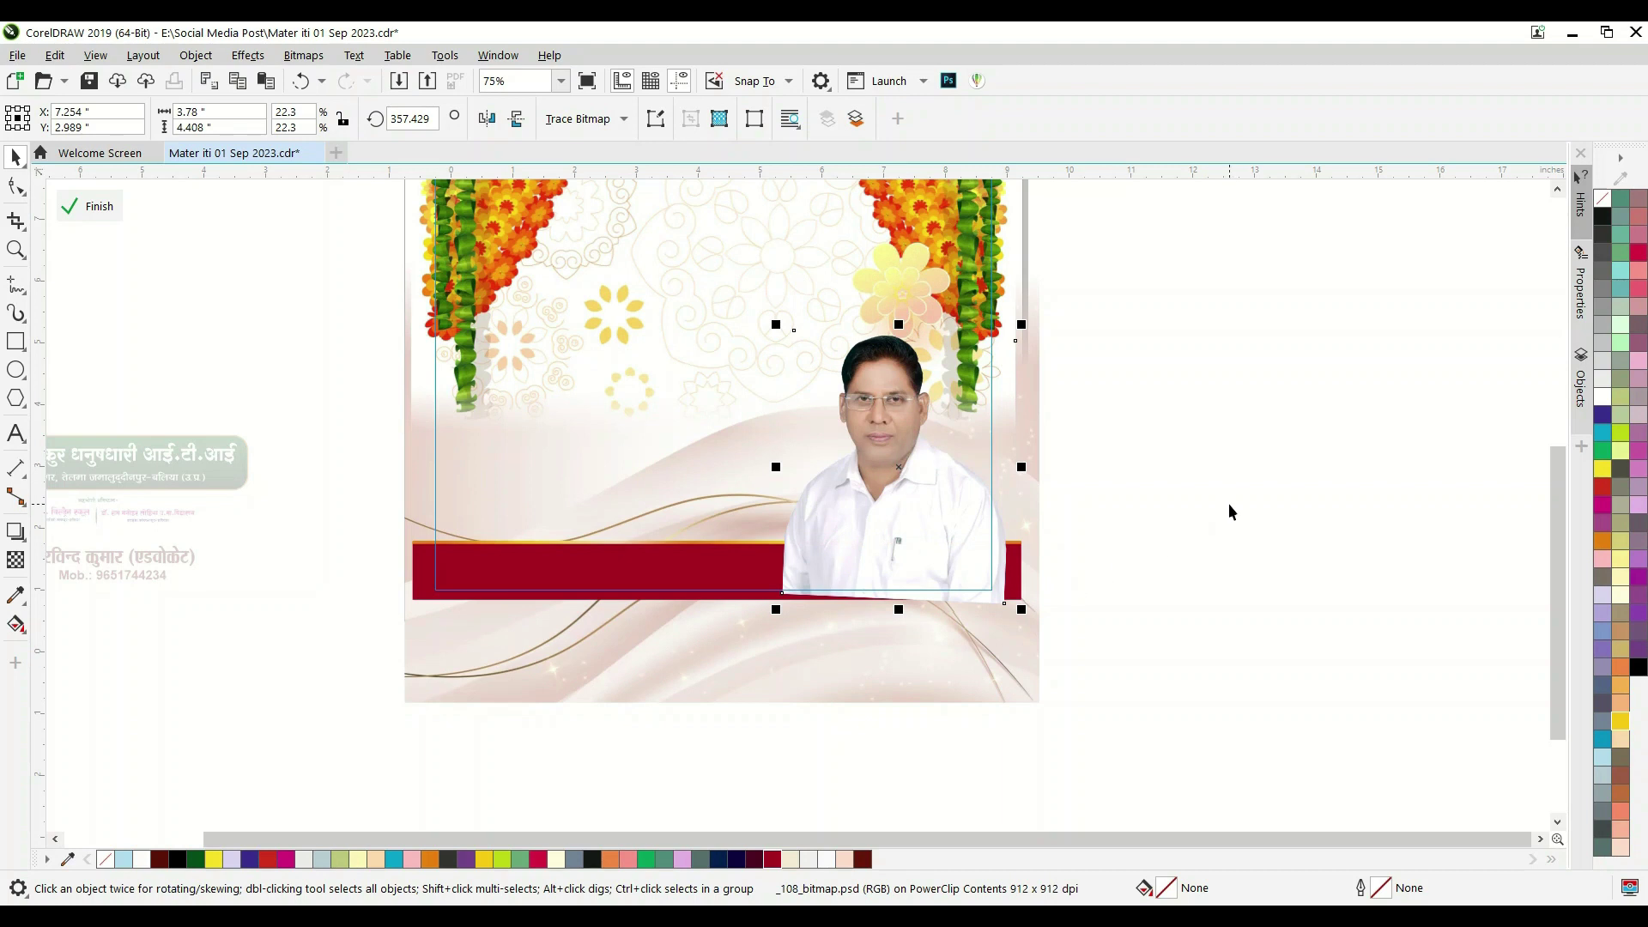
{"action": "scroll", "coordinate": [528, 563], "scroll_direction": "up", "scroll_amount": 3}
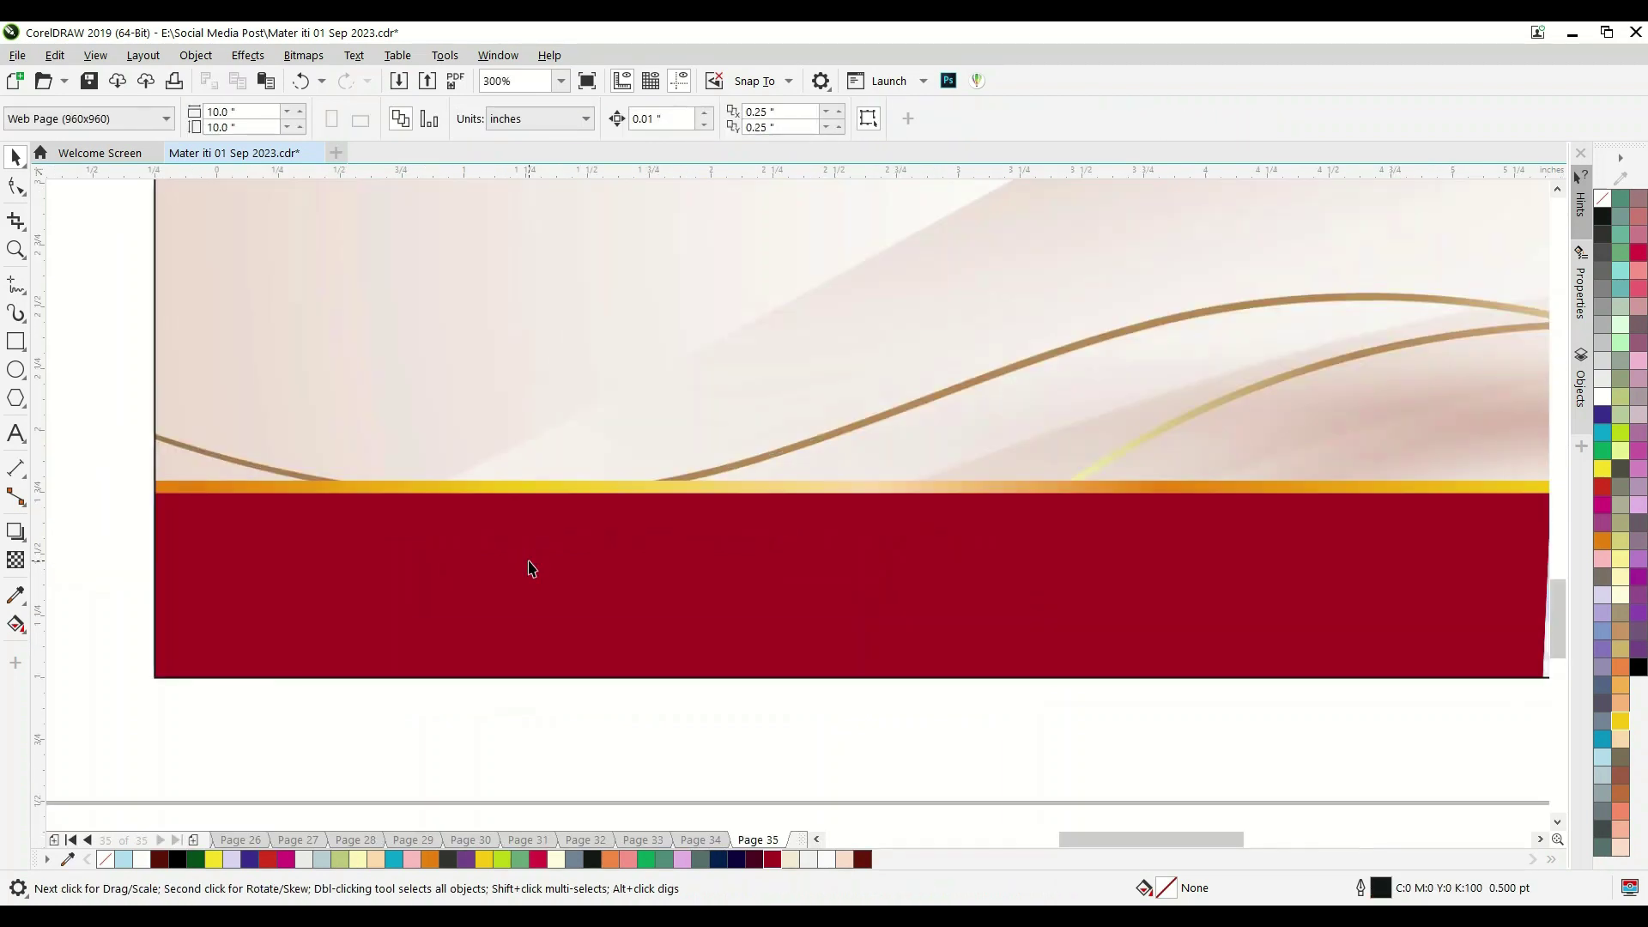
{"action": "scroll", "coordinate": [595, 523], "scroll_direction": "down", "scroll_amount": 3}
{"action": "left_click", "coordinate": [987, 536]}
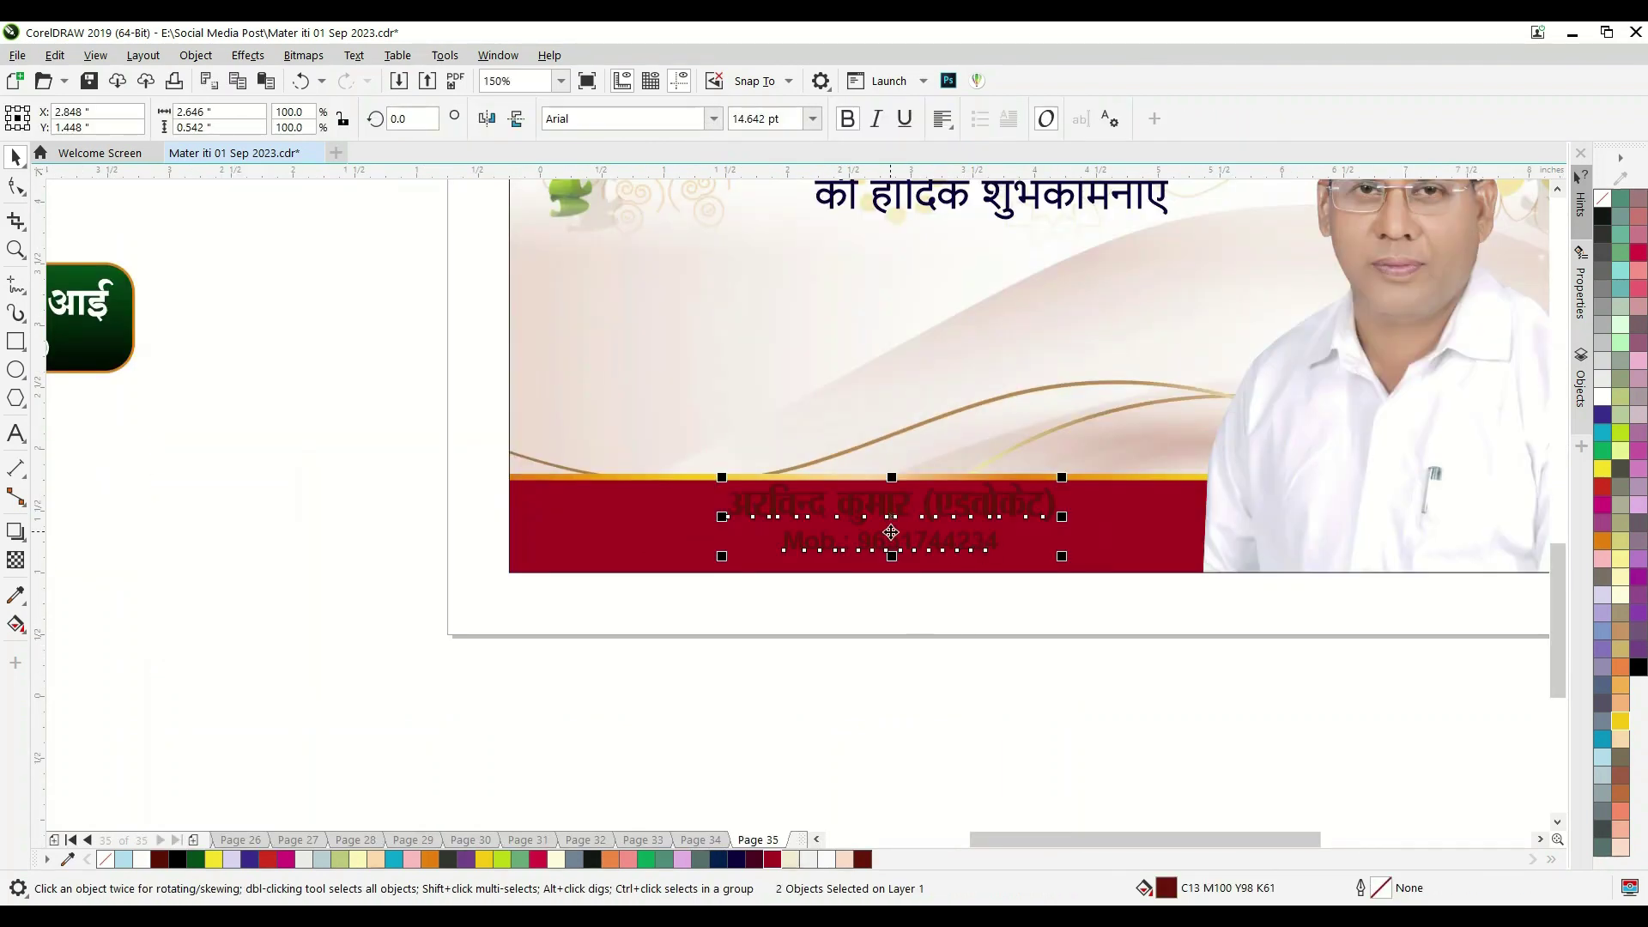
{"action": "left_click_drag", "start_coordinate": [889, 516], "coordinate": [719, 534]}
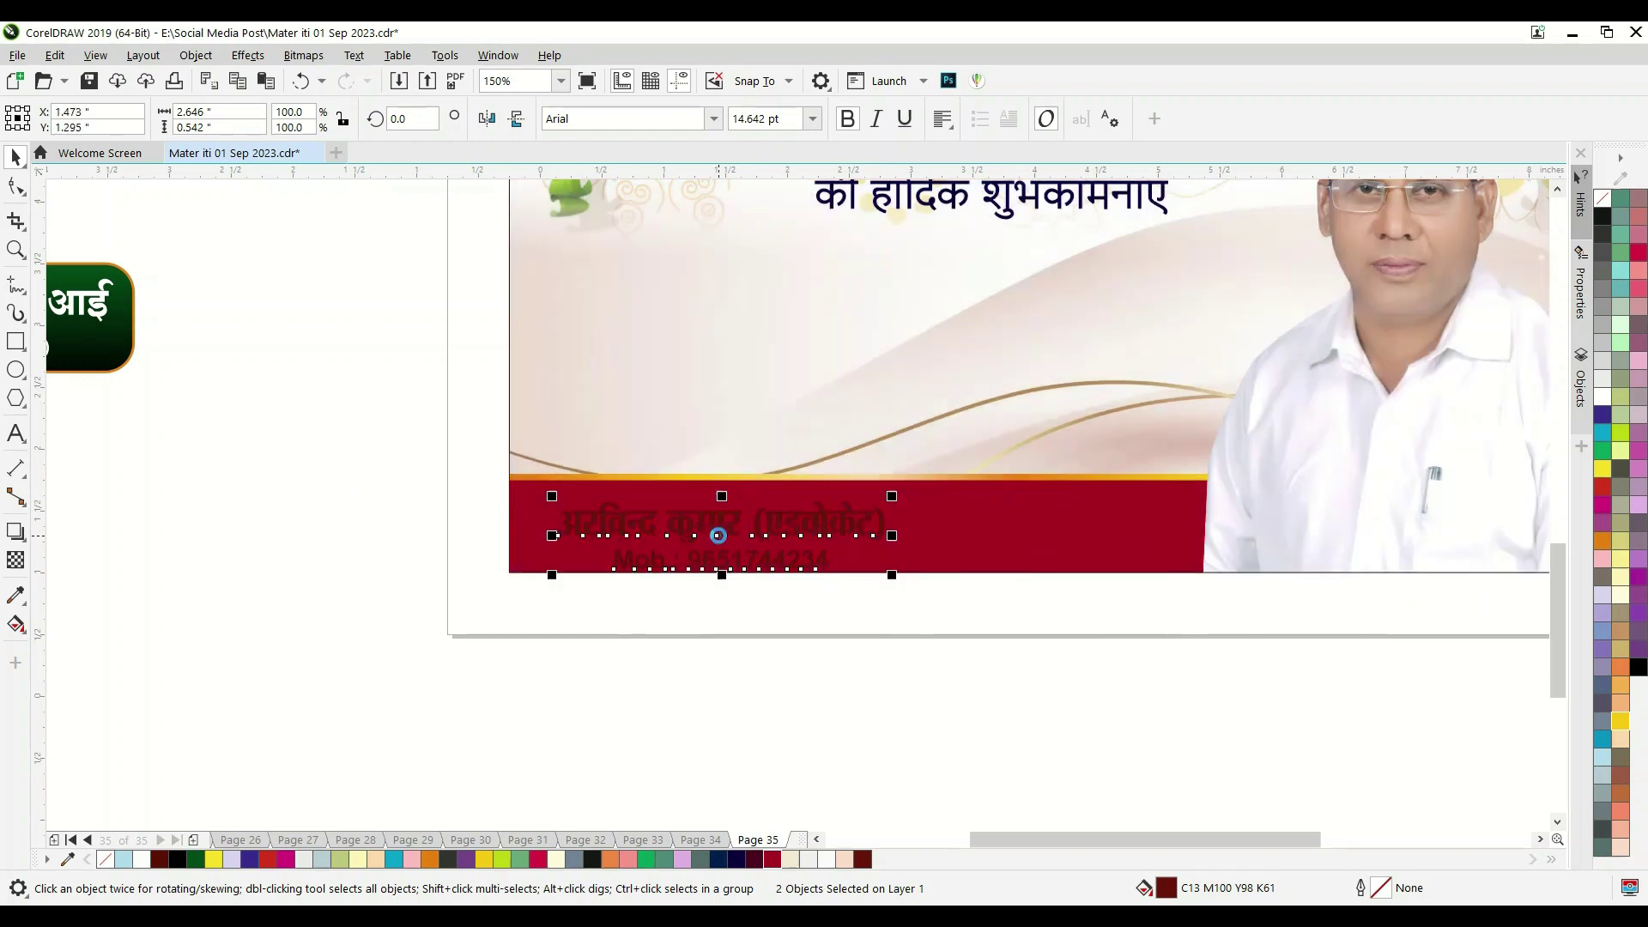
- Export the poster as JPG over the existing file 1, then open 1.jpg from the Export folder
{"action": "key", "text": "ctrl+e"}
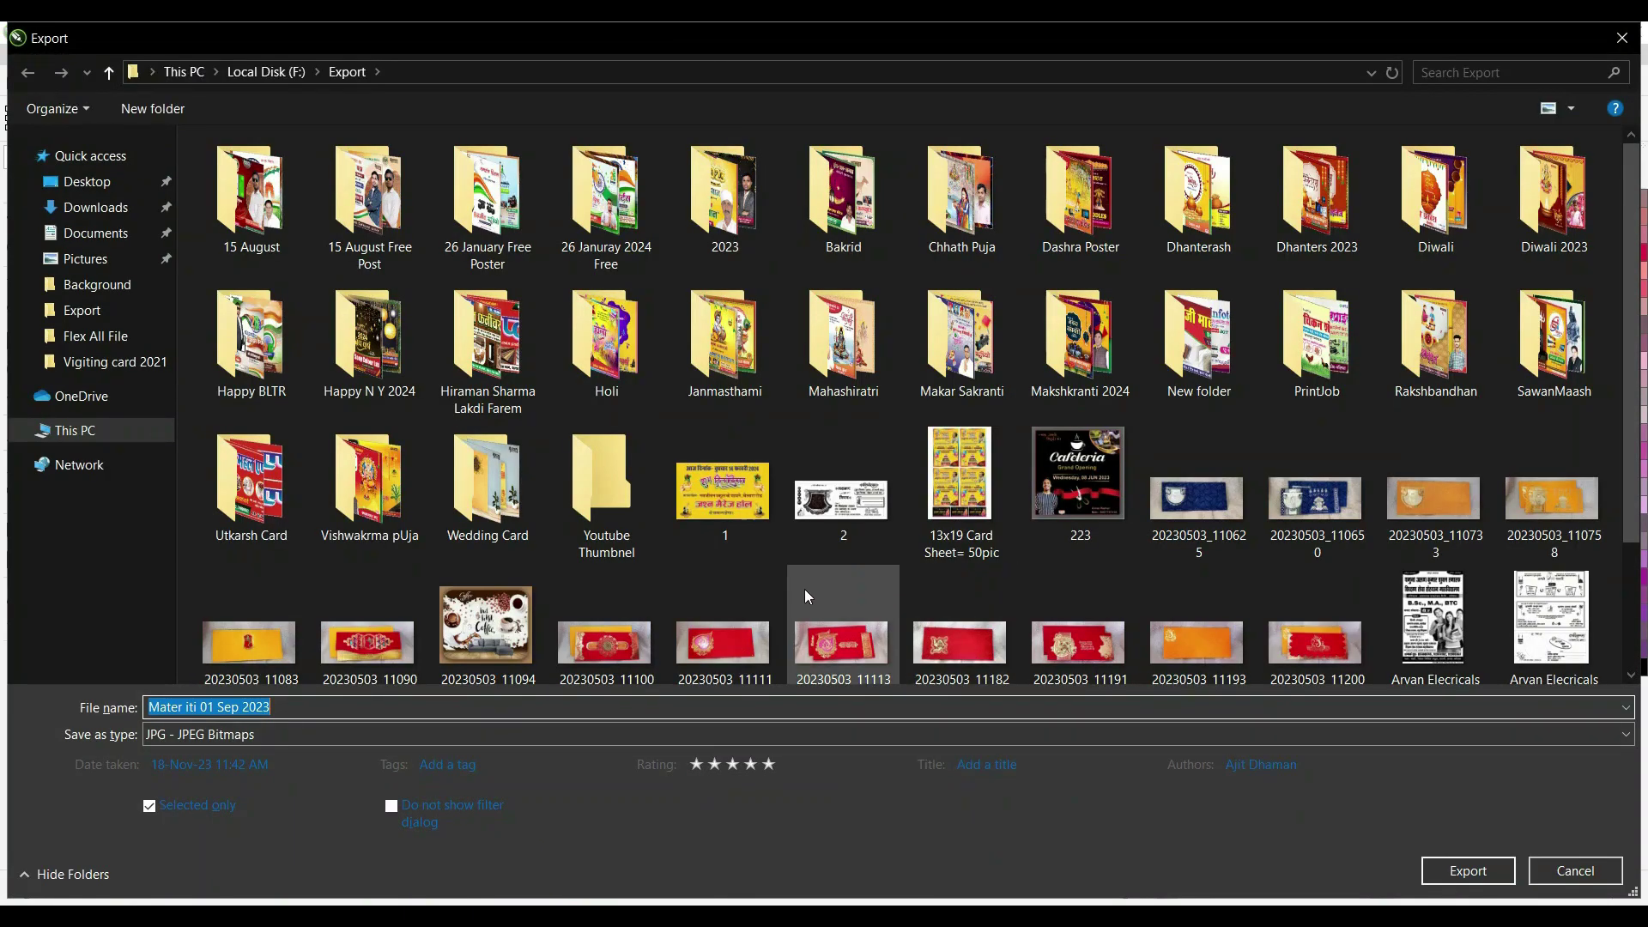
{"action": "double_click", "coordinate": [734, 493]}
{"action": "left_click", "coordinate": [897, 482]}
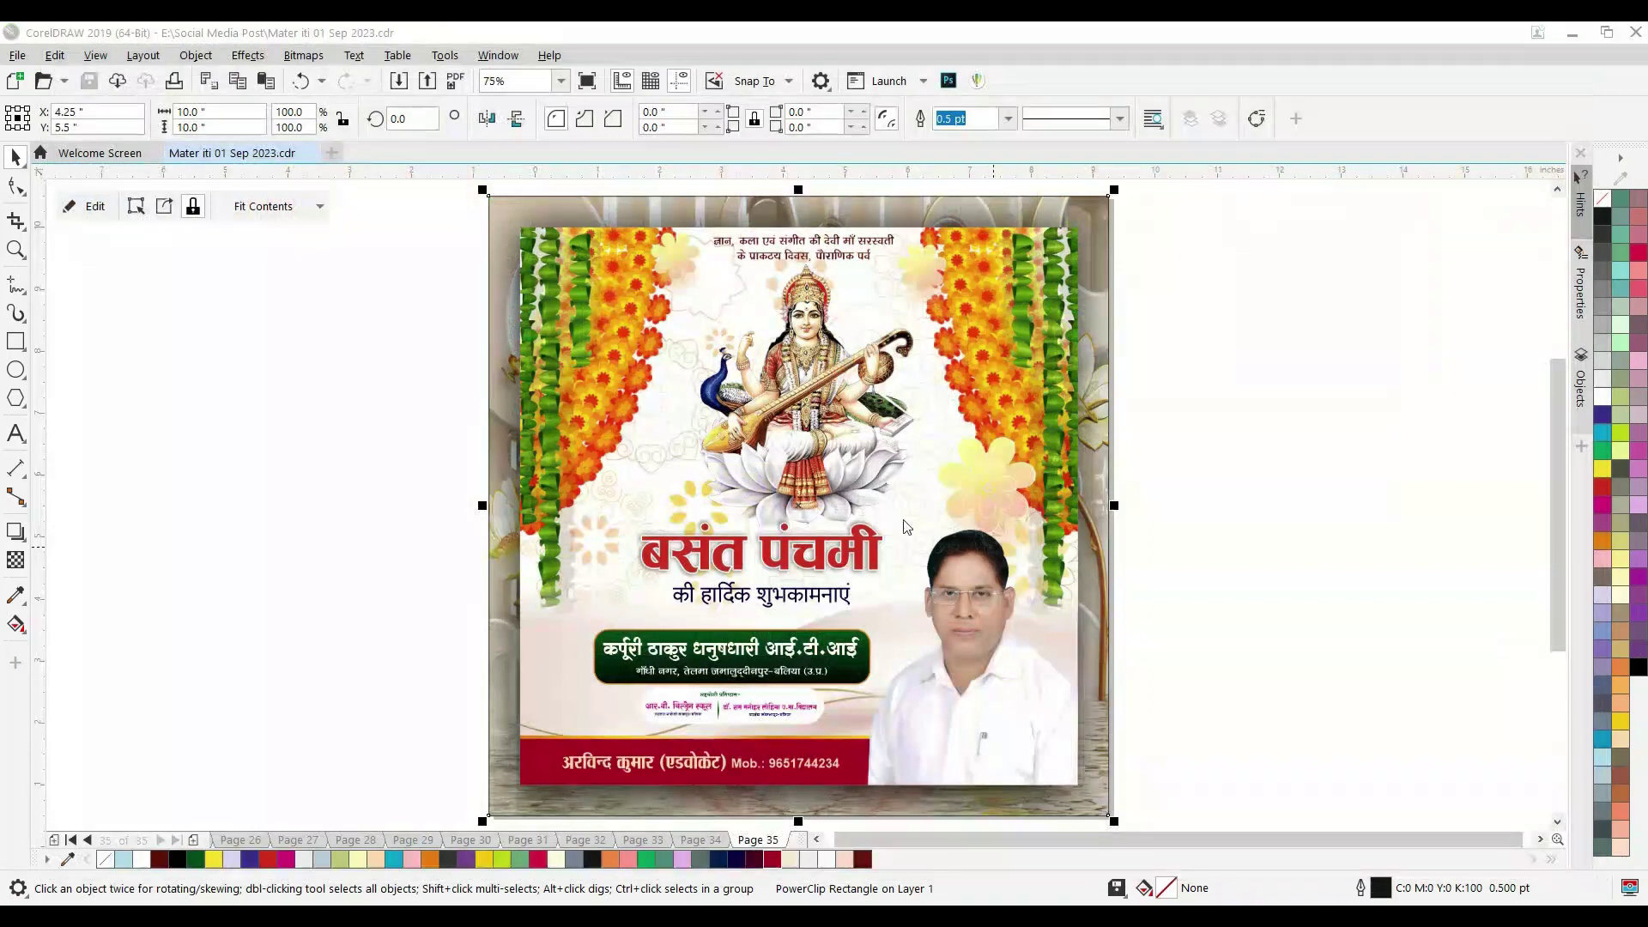
{"action": "left_click", "coordinate": [893, 565]}
{"action": "key", "text": "alt+Tab"}
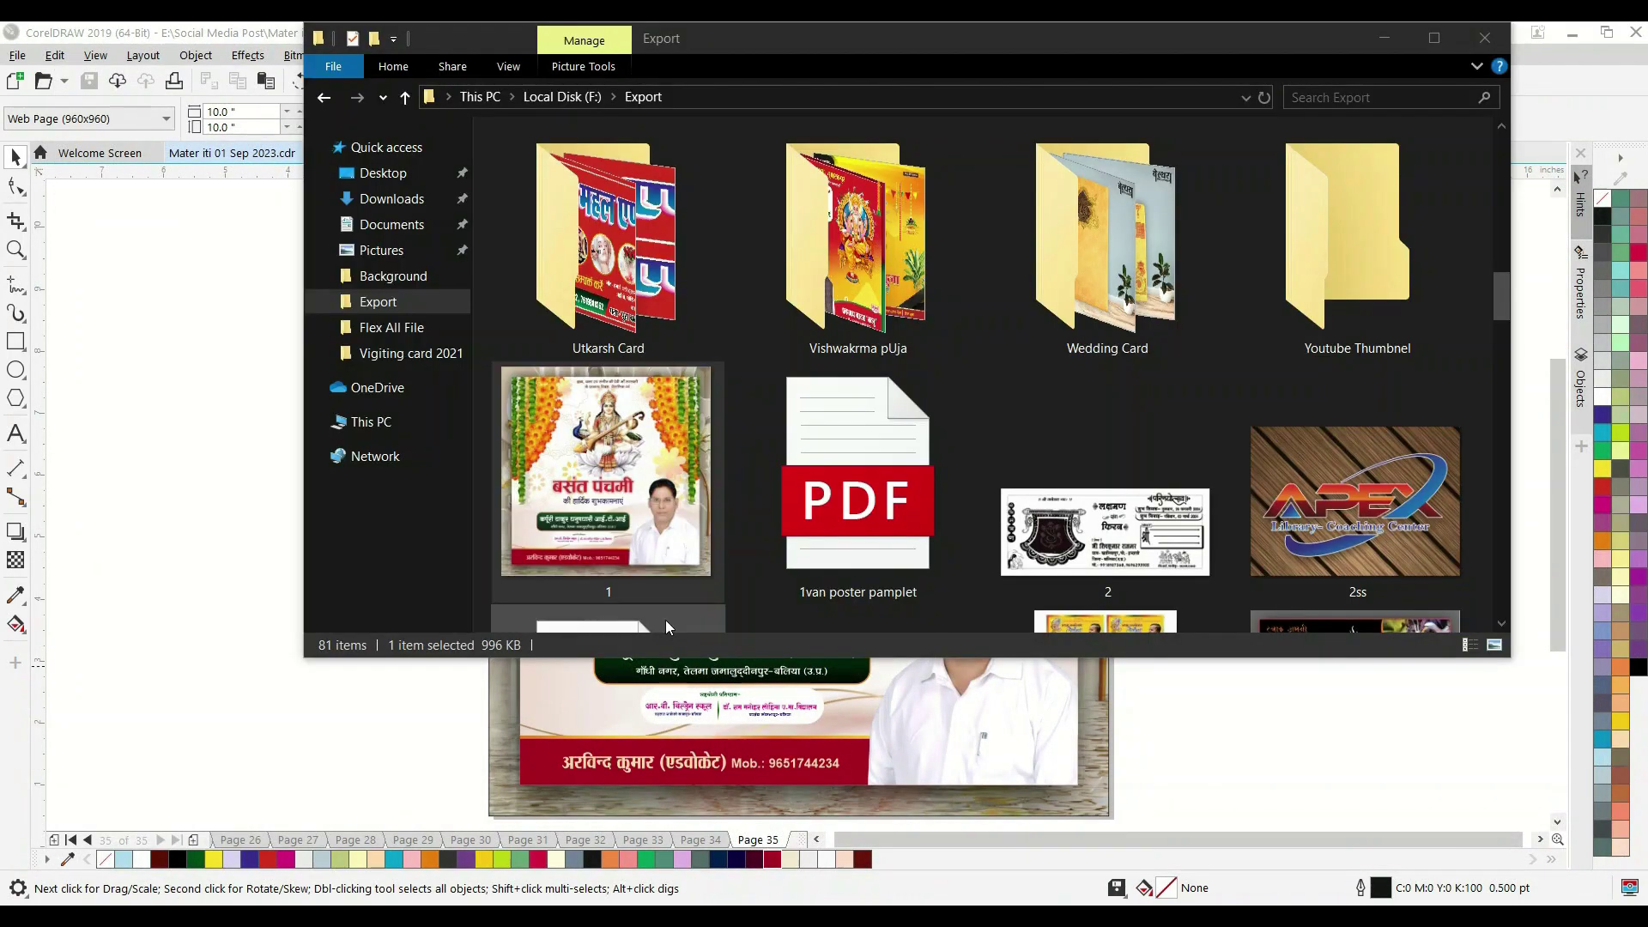
{"action": "double_click", "coordinate": [625, 492]}
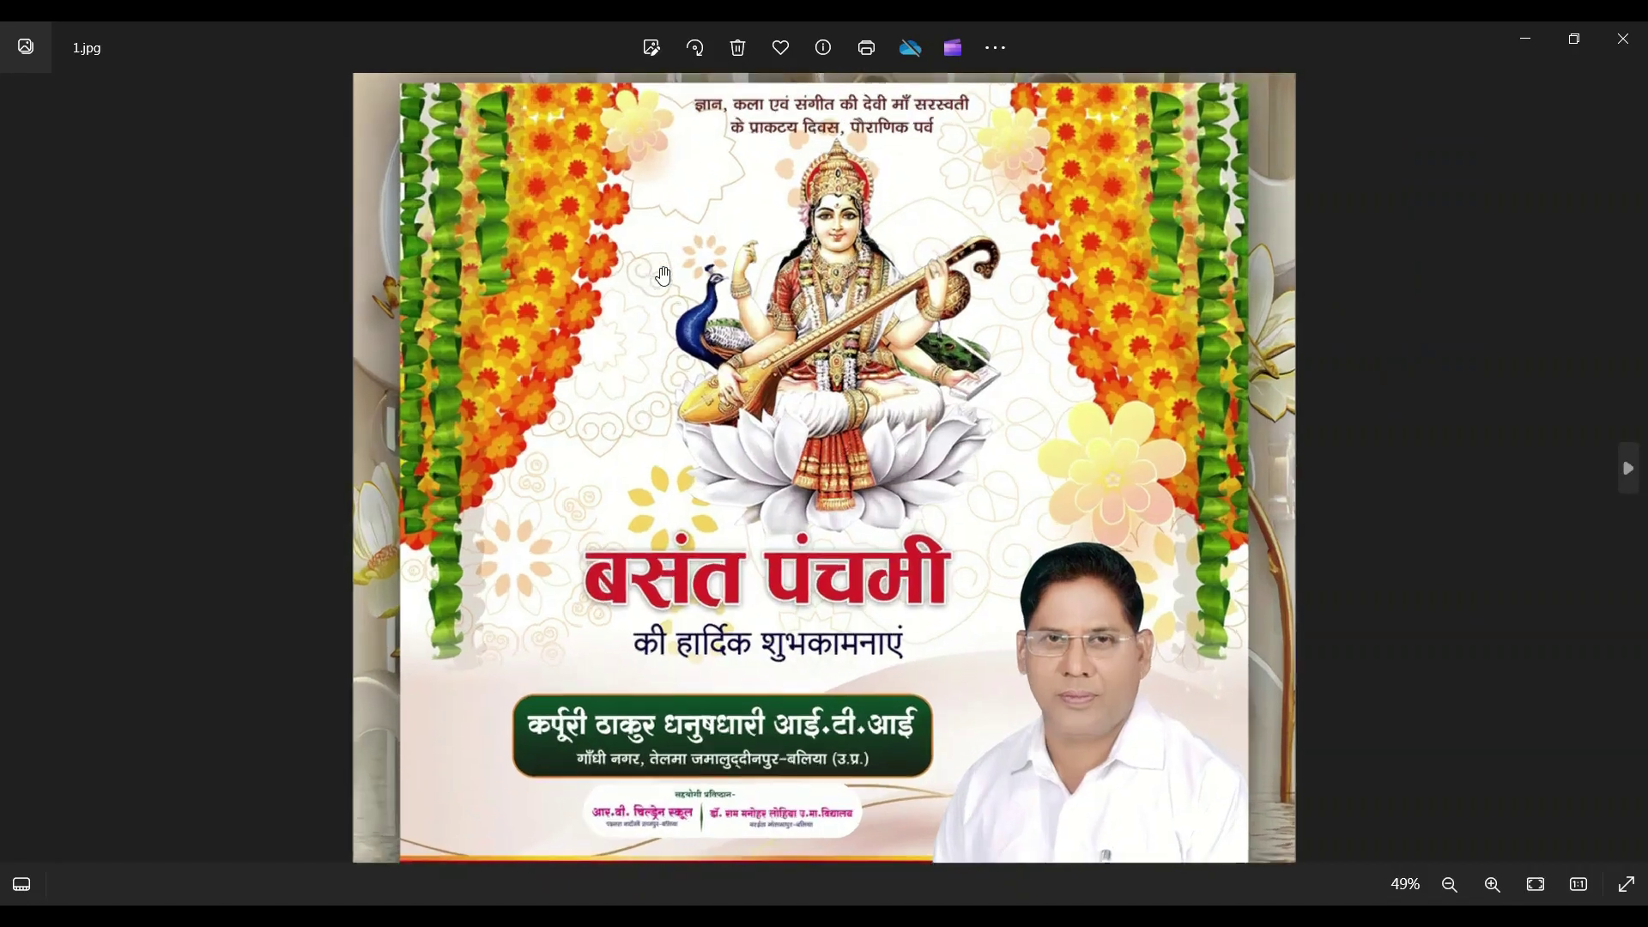
- Zoom into the exported 1.jpg in Photos to inspect the poster
{"action": "scroll", "coordinate": [662, 265], "scroll_direction": "up", "scroll_amount": 5}
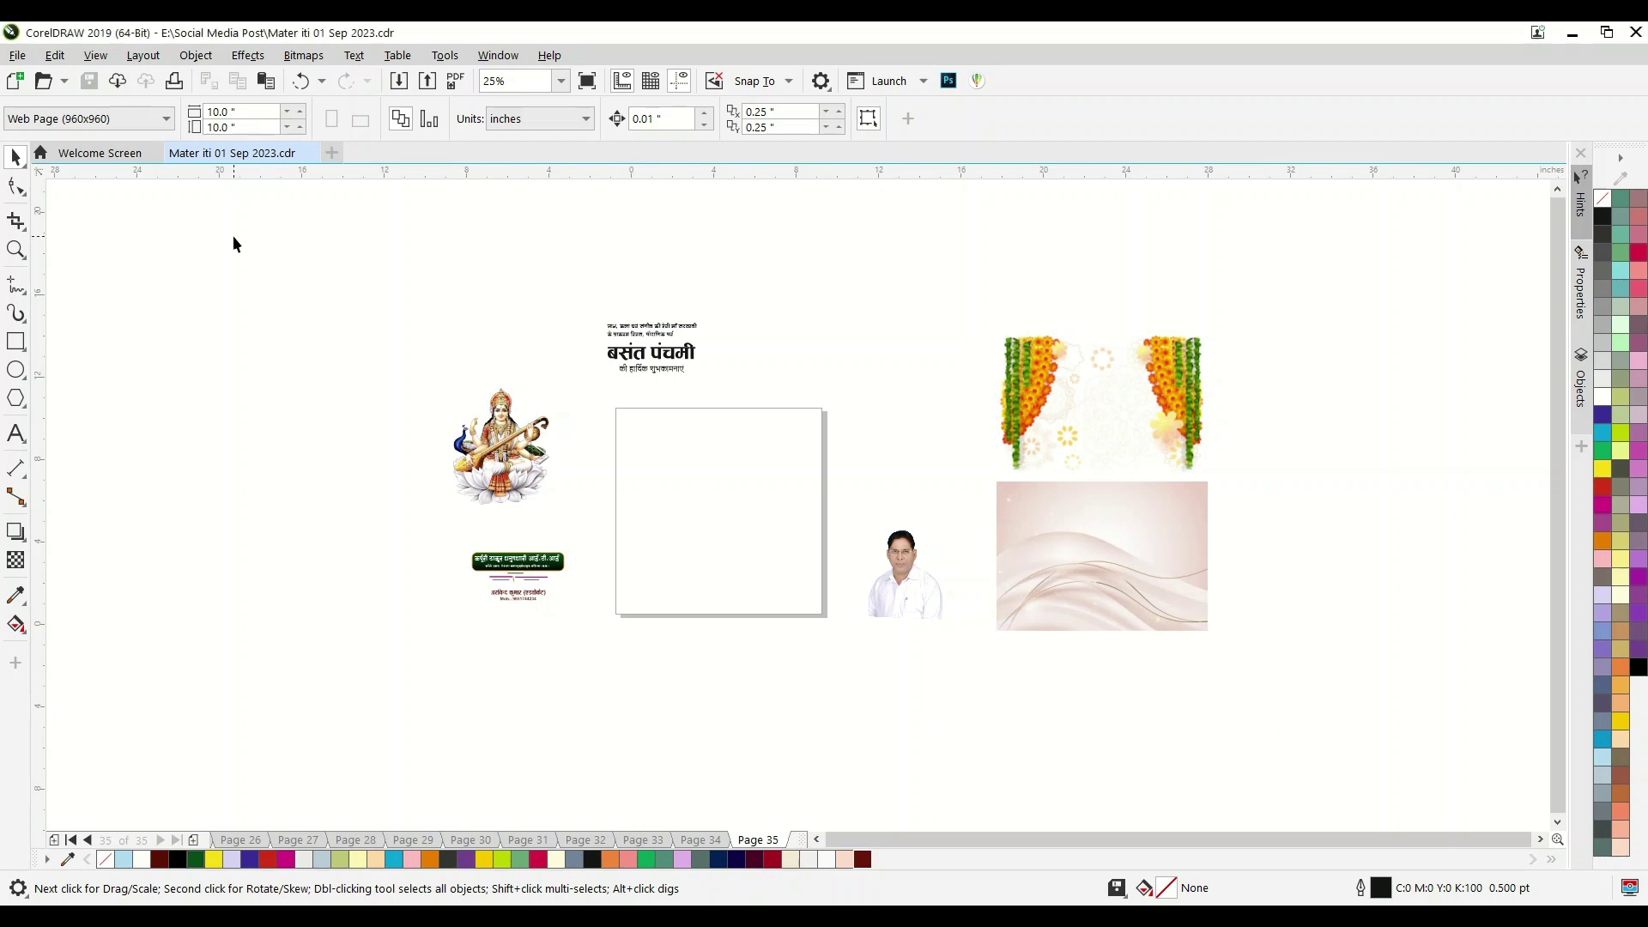
- Draw a rectangle over the white page and size it to 9 × 9 inches
{"action": "left_click", "coordinate": [22, 346]}
{"action": "left_click", "coordinate": [26, 351]}
{"action": "left_click", "coordinate": [92, 346]}
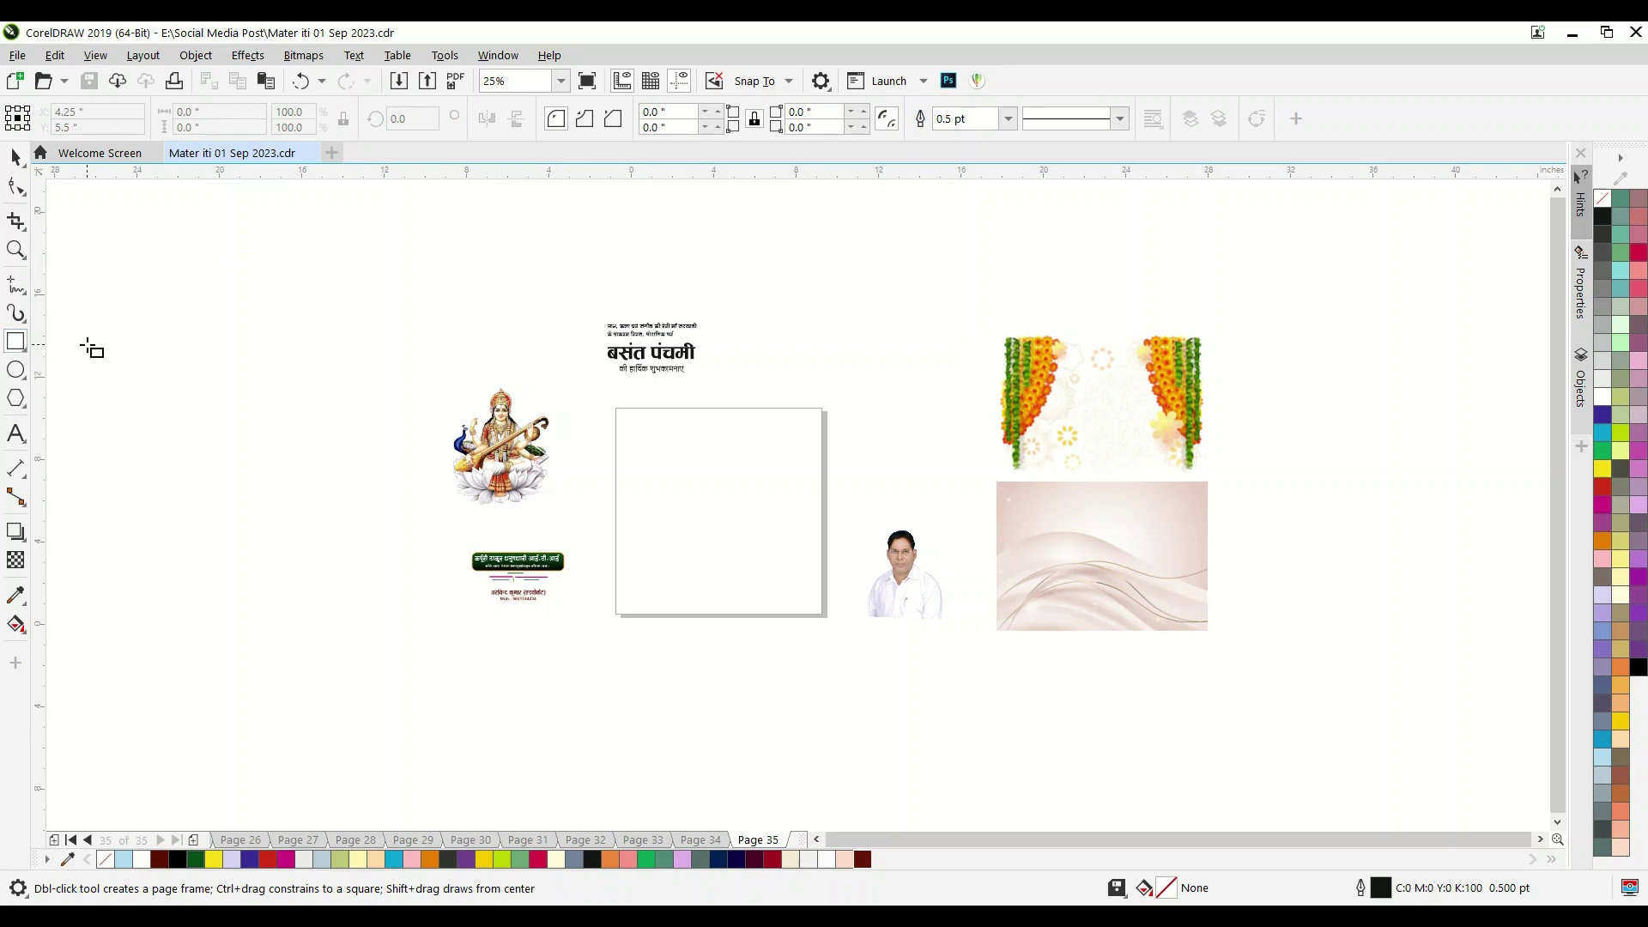
{"action": "left_click_drag", "start_coordinate": [607, 420], "coordinate": [837, 623]}
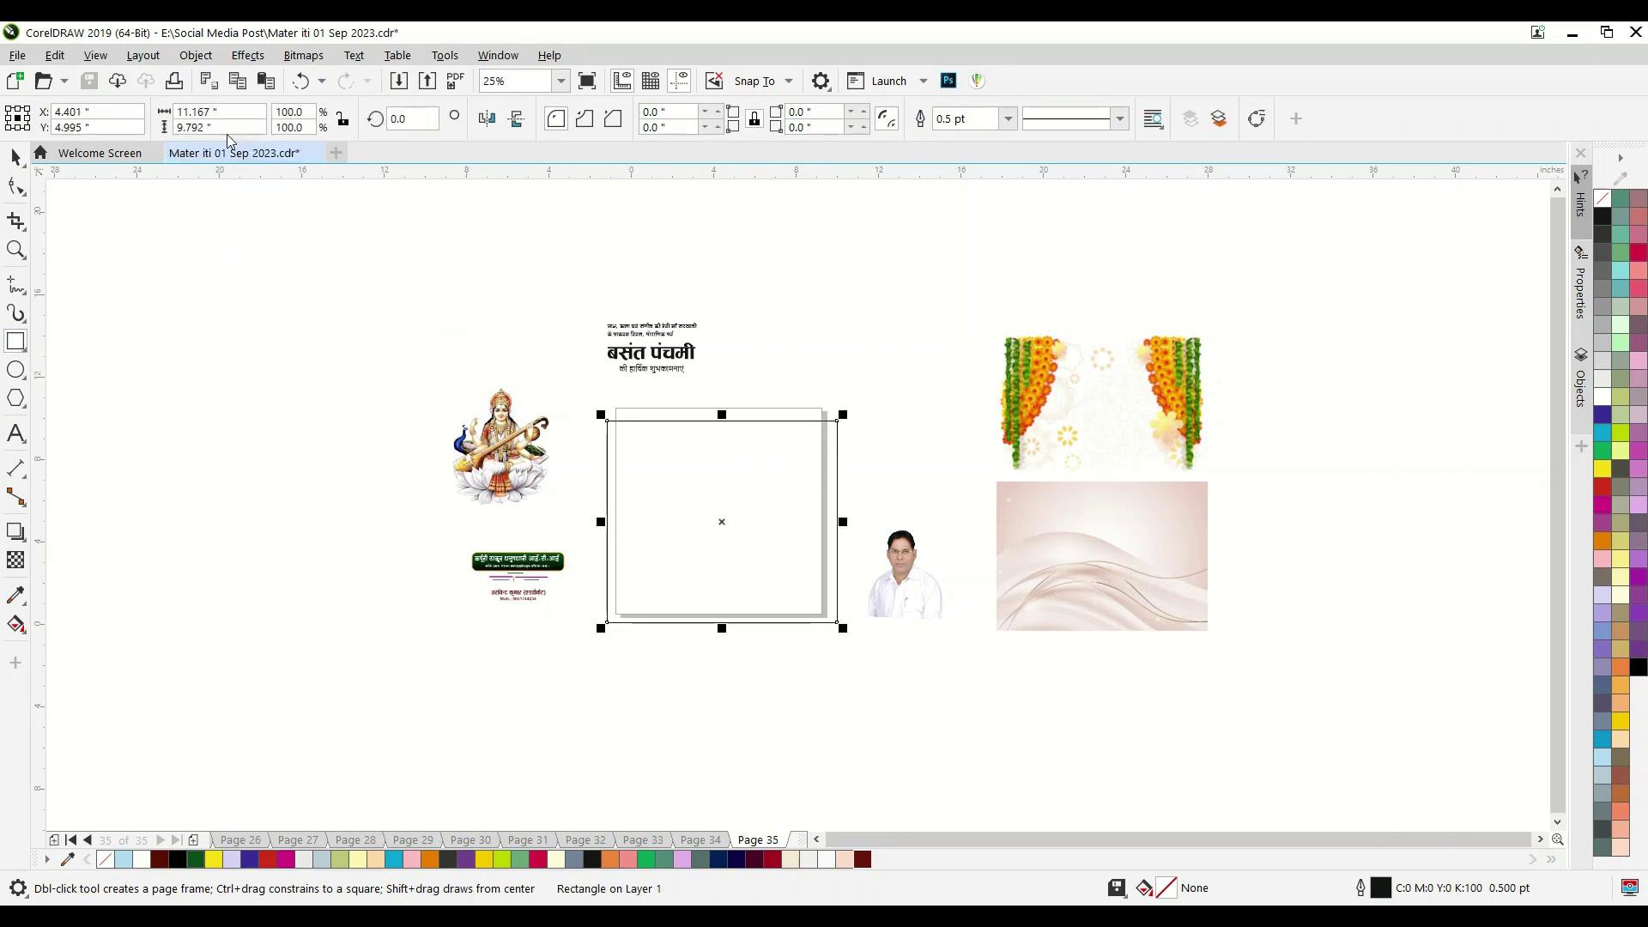
{"action": "type", "text": "9"}
{"action": "key", "text": "Tab"}
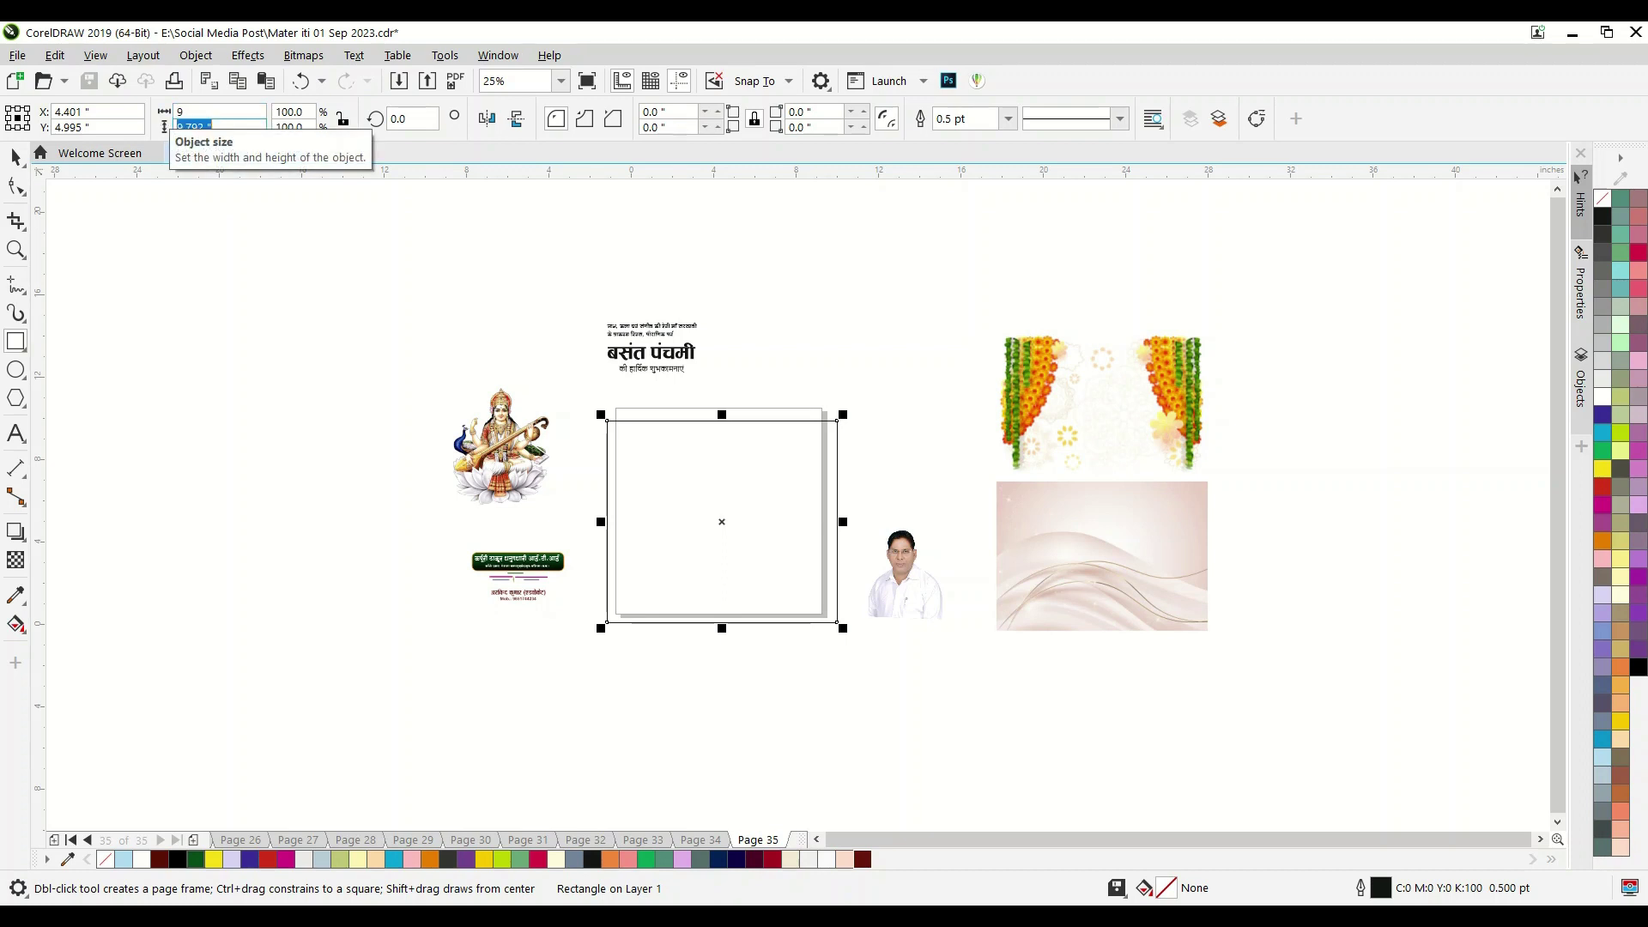
{"action": "key", "text": "Return"}
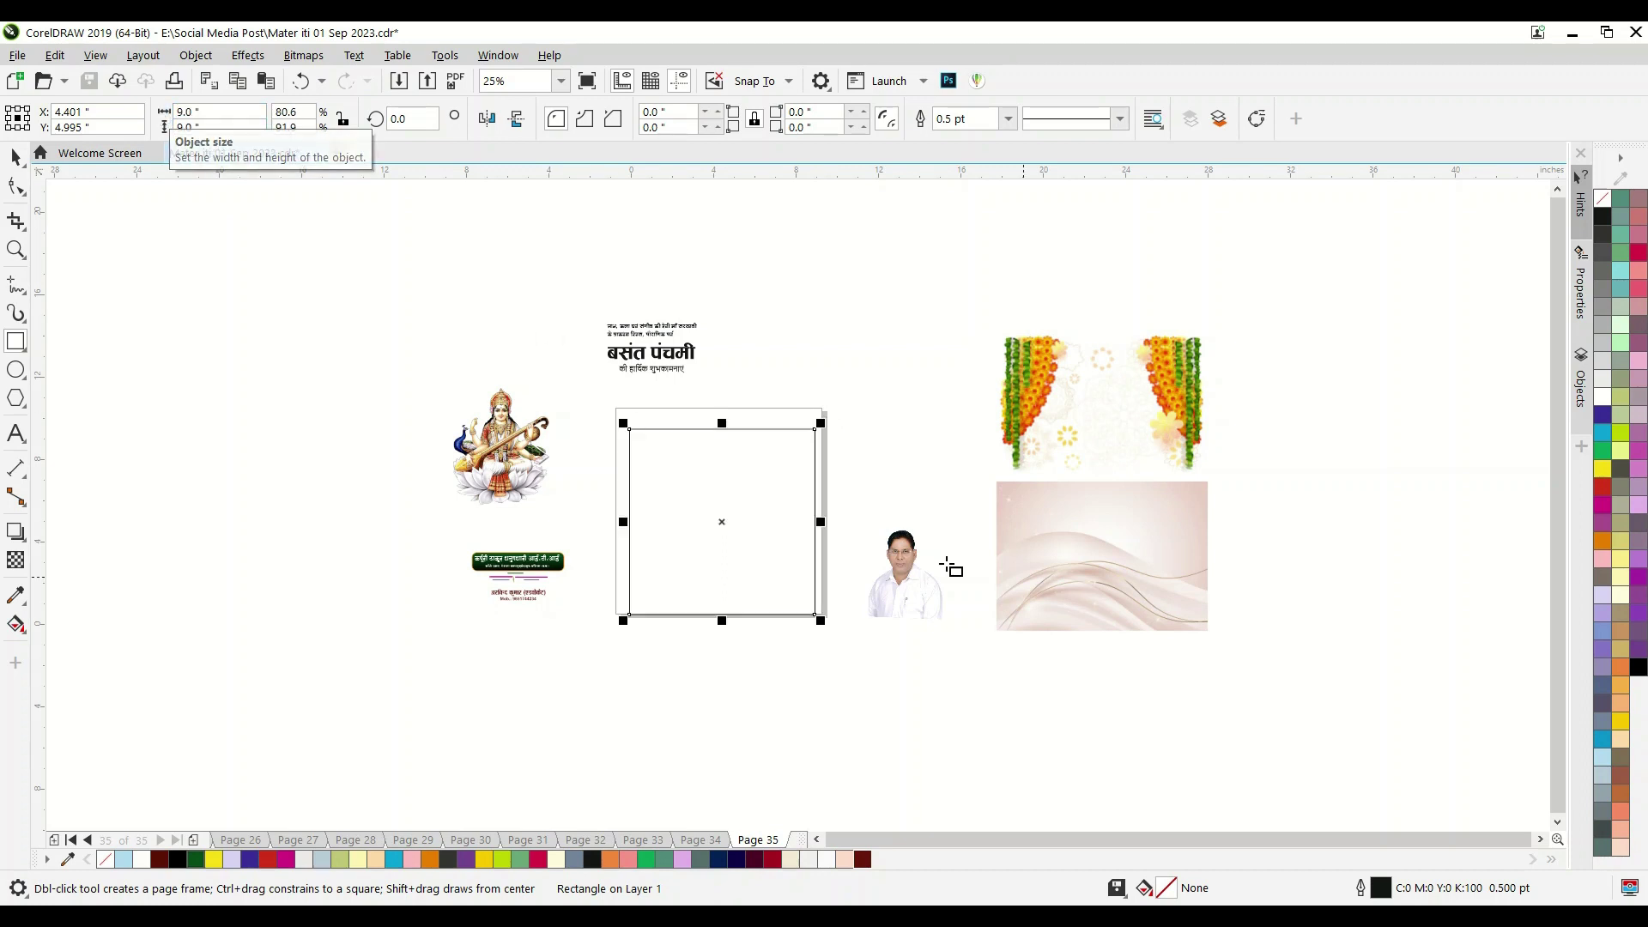
{"action": "left_click", "coordinate": [16, 156]}
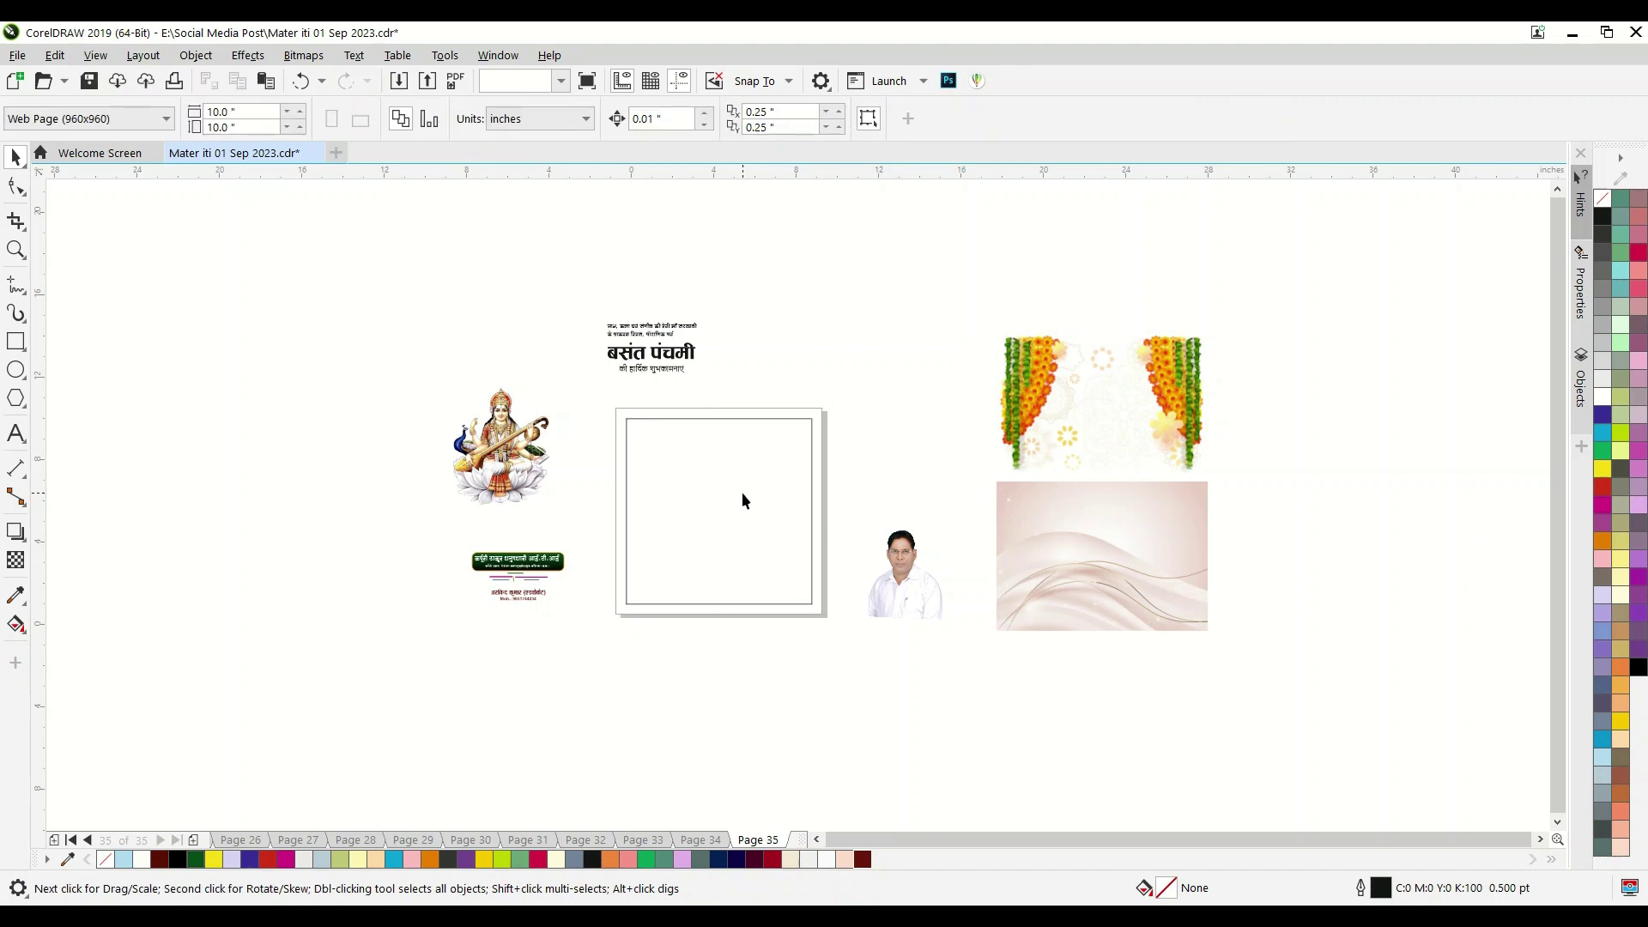
{"action": "left_click", "coordinate": [1029, 413]}
- PowerClip the flower garland image inside the square frame
{"action": "mouse_move", "coordinate": [1029, 413]}
{"action": "left_mouse_down"}
{"action": "mouse_move", "coordinate": [777, 472]}
{"action": "mouse_move", "coordinate": [928, 381]}
{"action": "left_mouse_up"}
{"action": "left_click", "coordinate": [920, 402]}
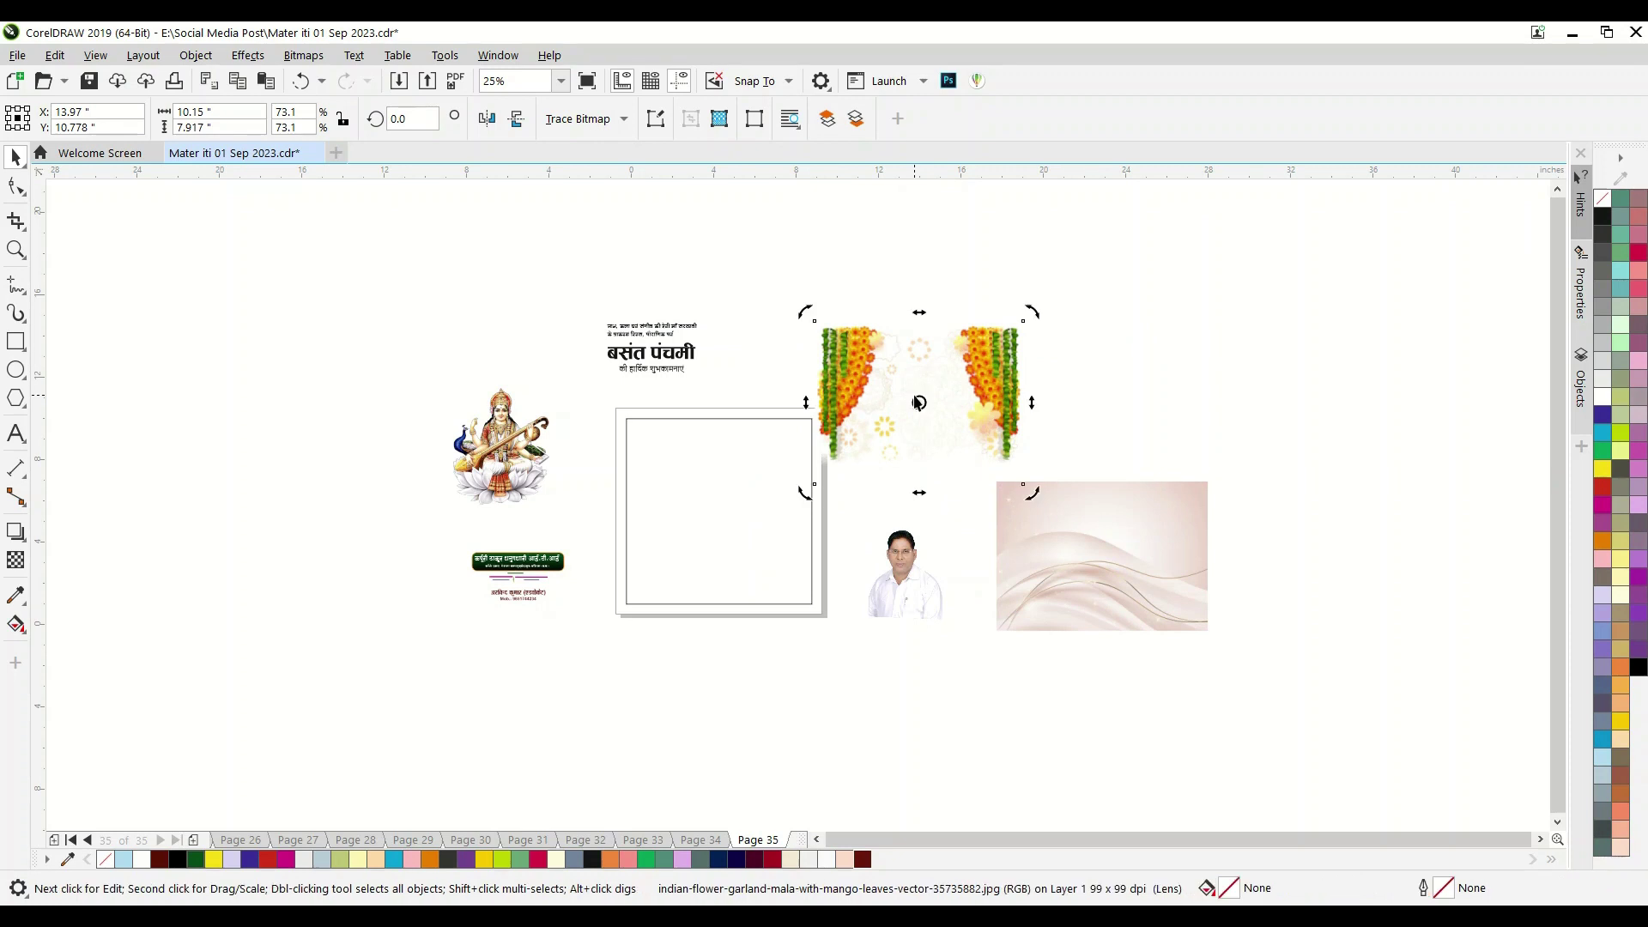
{"action": "right_click", "coordinate": [889, 392]}
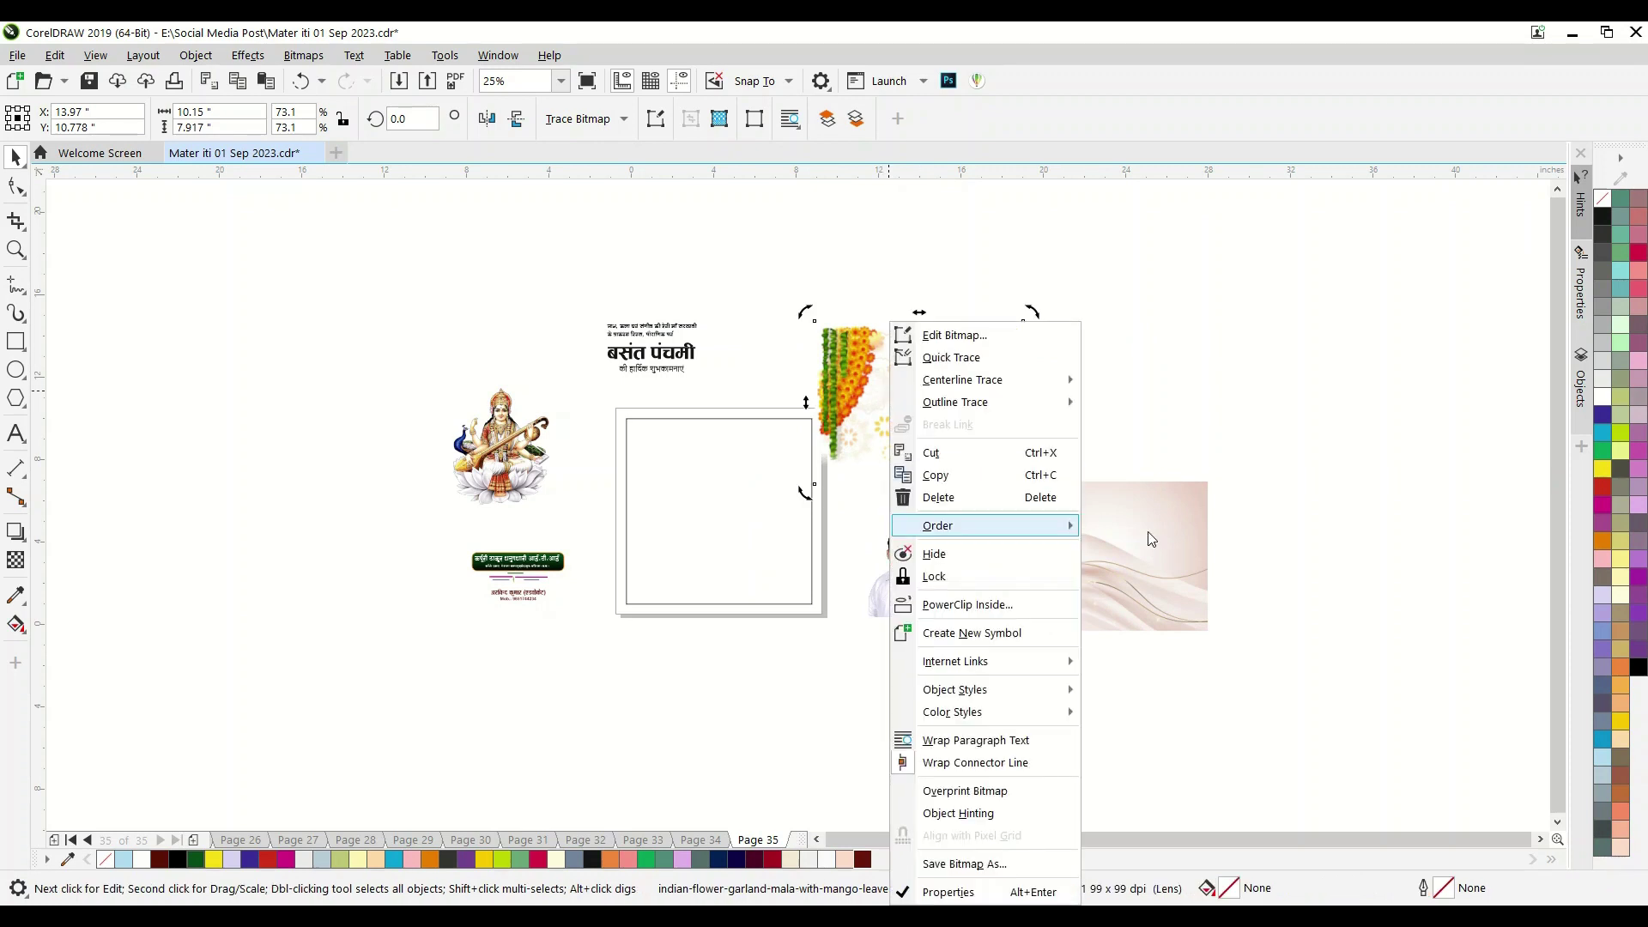
{"action": "left_click", "coordinate": [991, 606]}
{"action": "left_click", "coordinate": [723, 467]}
- PowerClip the pink wave background into the same square frame
{"action": "left_click", "coordinate": [1095, 605]}
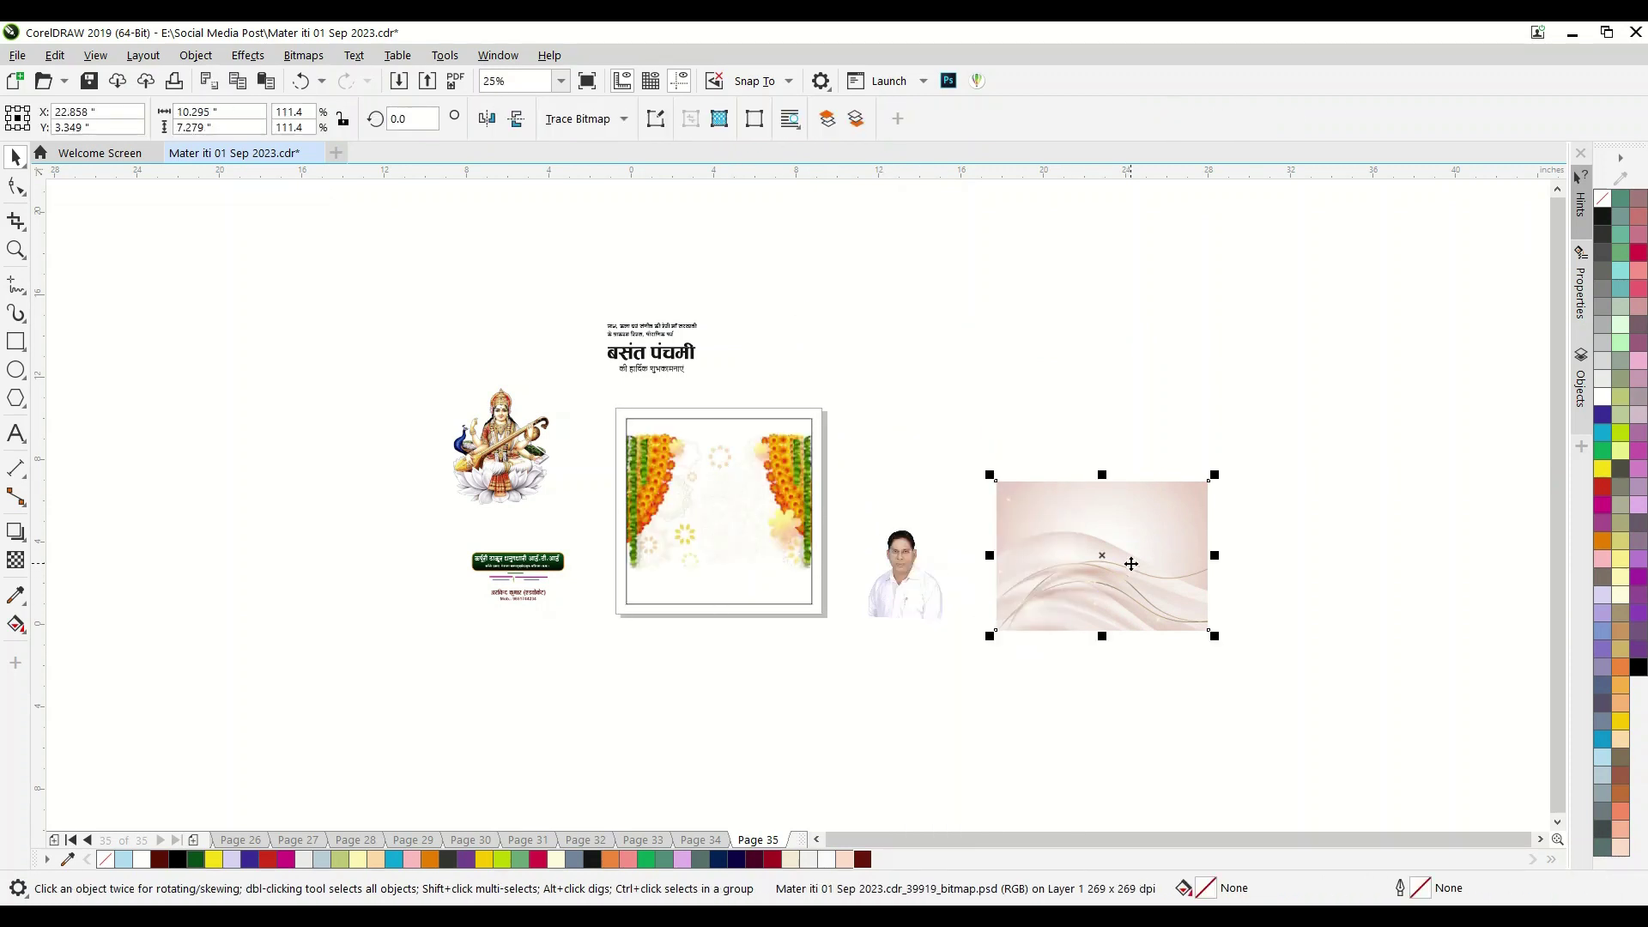
{"action": "right_click", "coordinate": [1076, 595]}
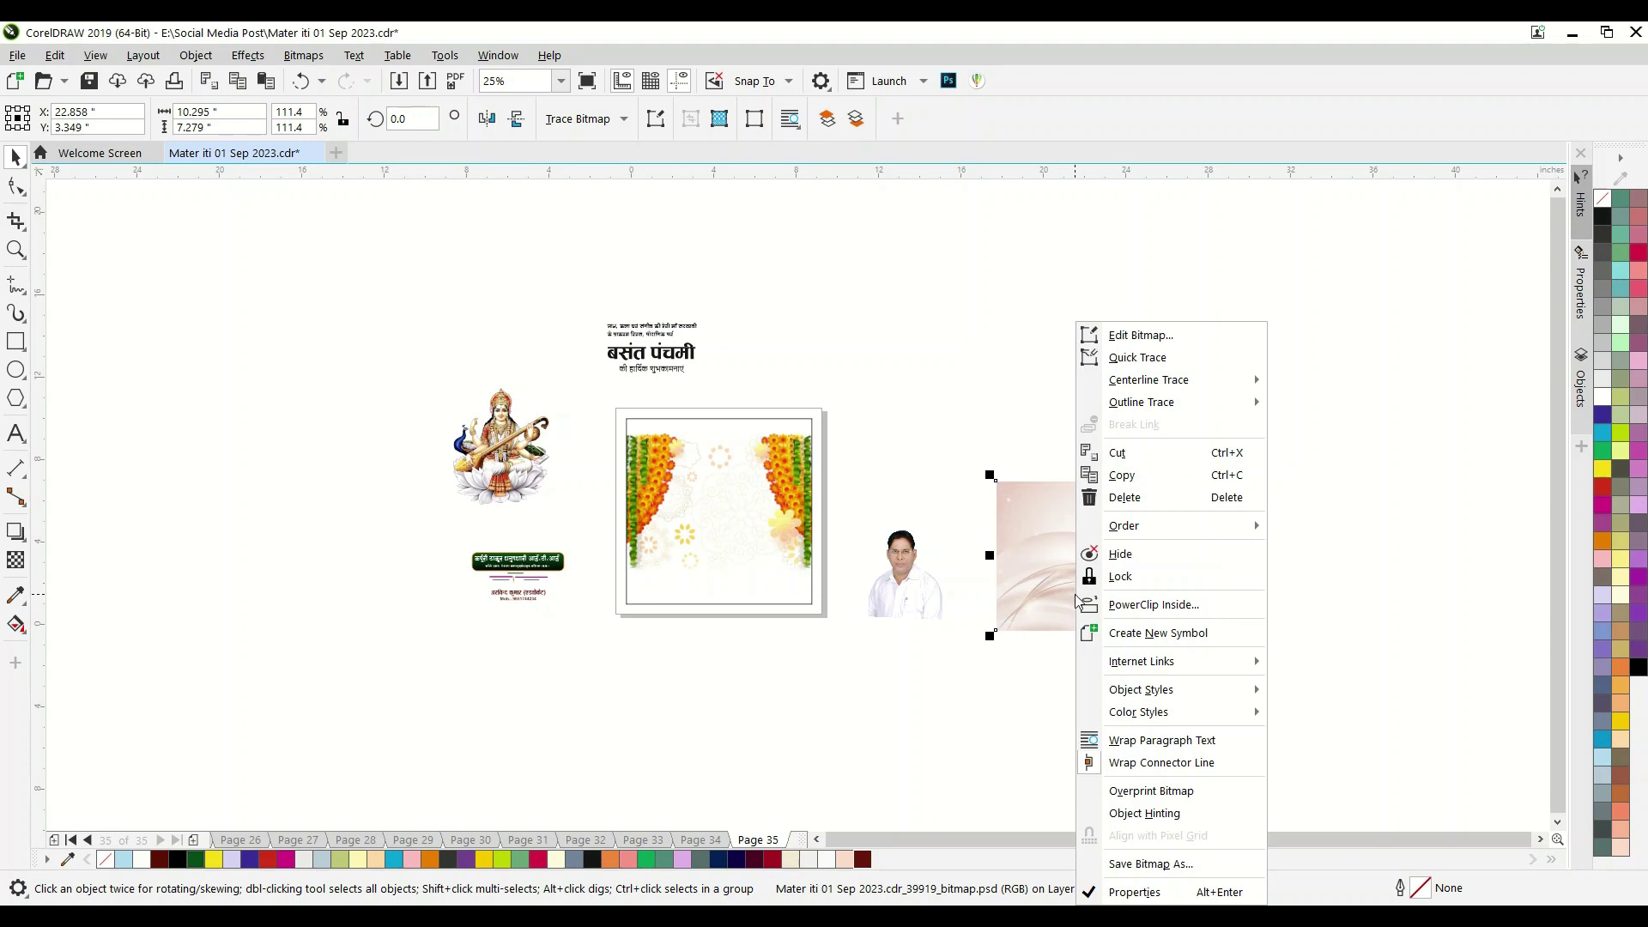
{"action": "left_click", "coordinate": [1172, 606]}
{"action": "left_click", "coordinate": [688, 568]}
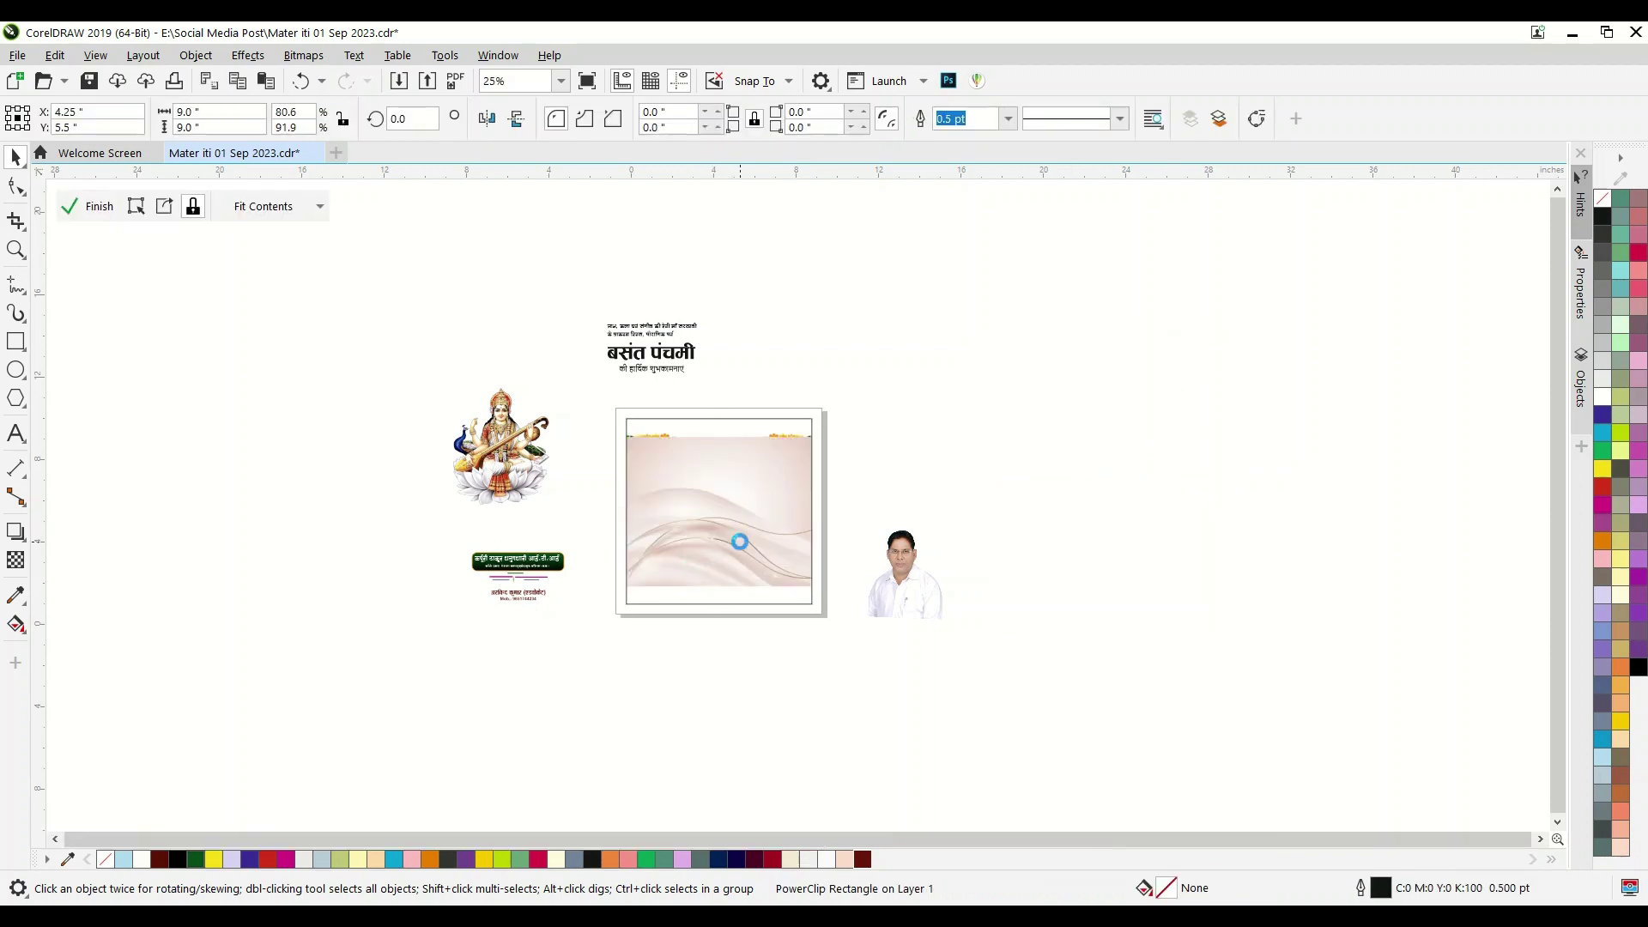
{"action": "double_click", "coordinate": [740, 541]}
- Move the pink background down and fit the garland across the frame's top
{"action": "scroll", "coordinate": [734, 522], "scroll_direction": "up", "scroll_amount": 2}
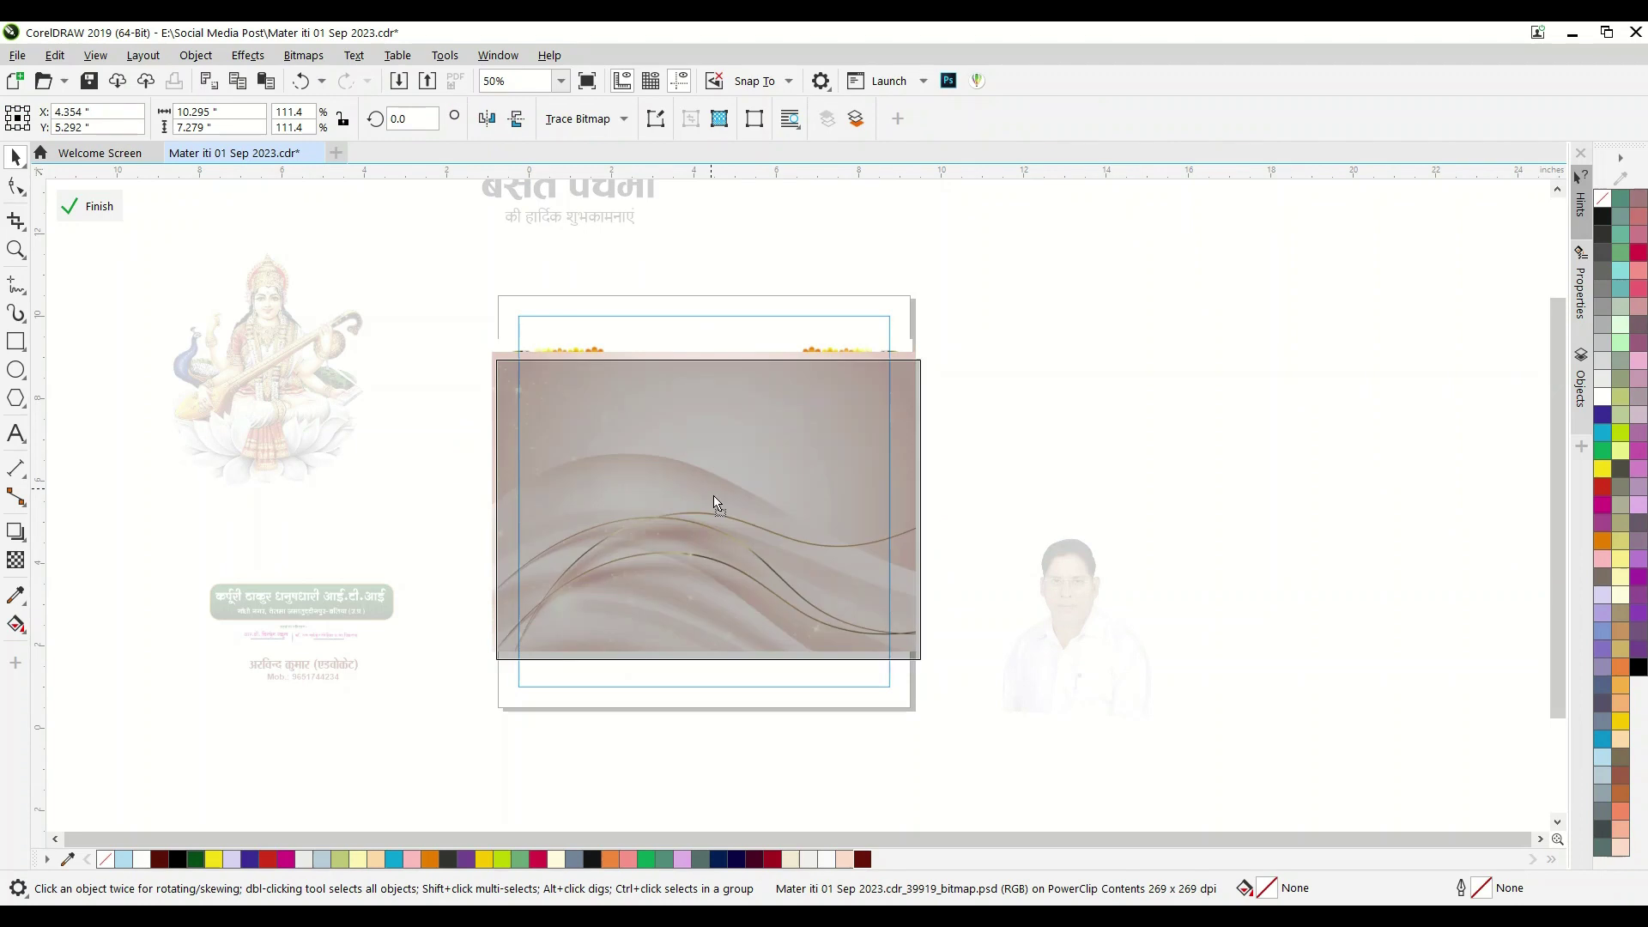
{"action": "left_click_drag", "start_coordinate": [719, 481], "coordinate": [719, 662]}
{"action": "left_click", "coordinate": [729, 410]}
{"action": "left_click_drag", "start_coordinate": [678, 461], "coordinate": [682, 427]}
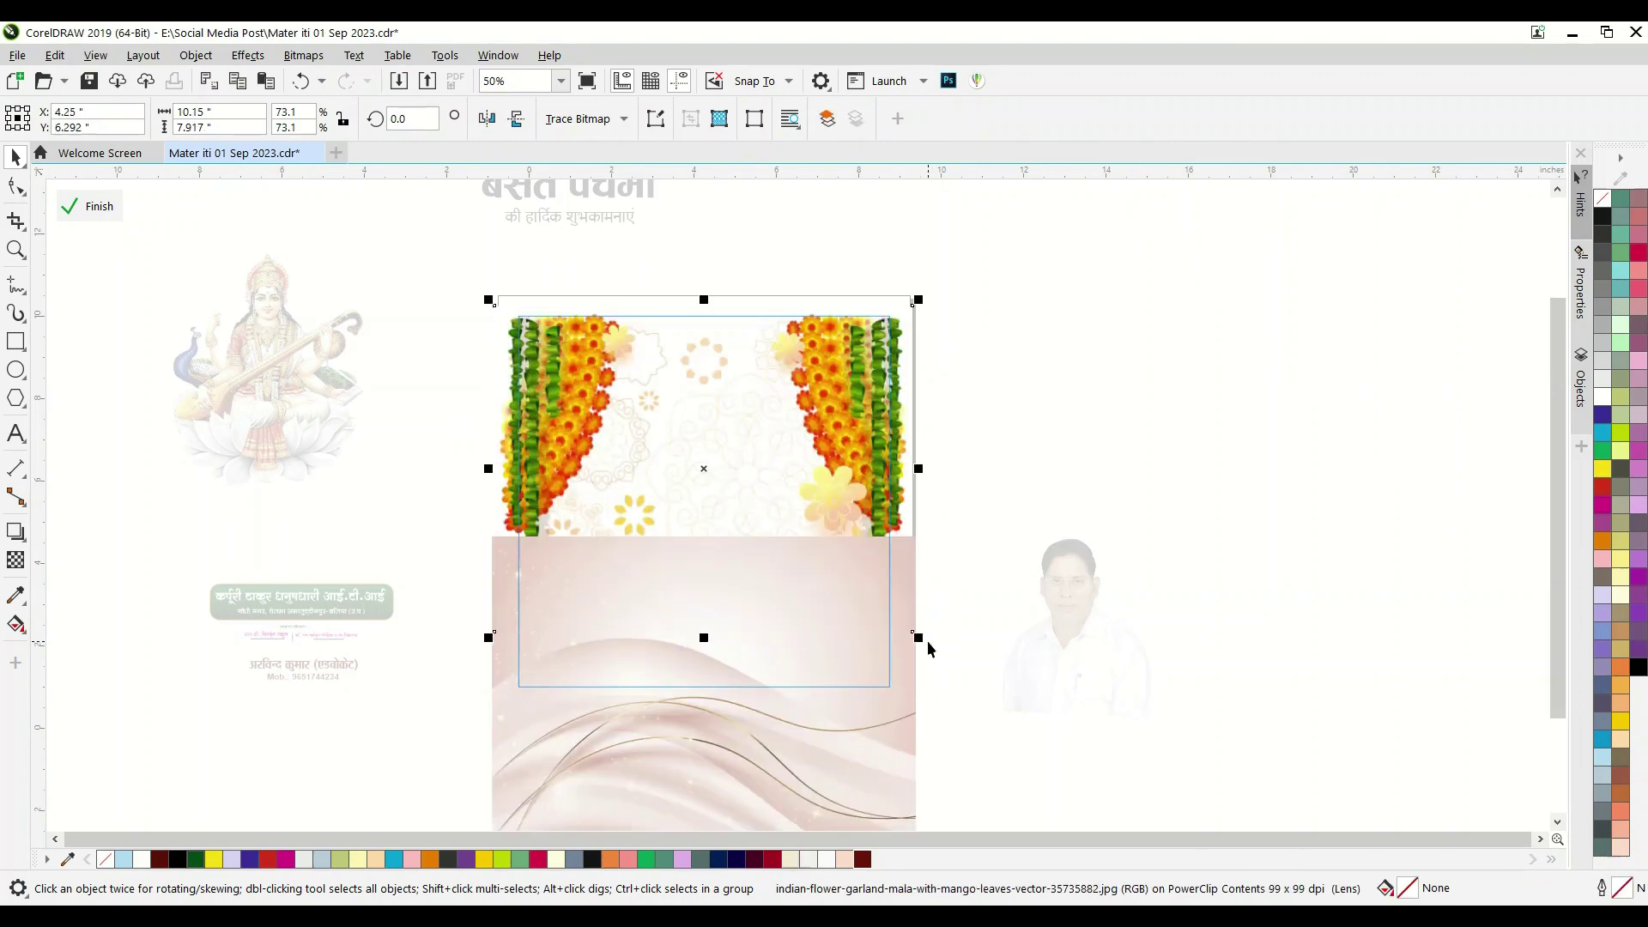
{"action": "left_click_drag", "start_coordinate": [918, 638], "coordinate": [901, 626]}
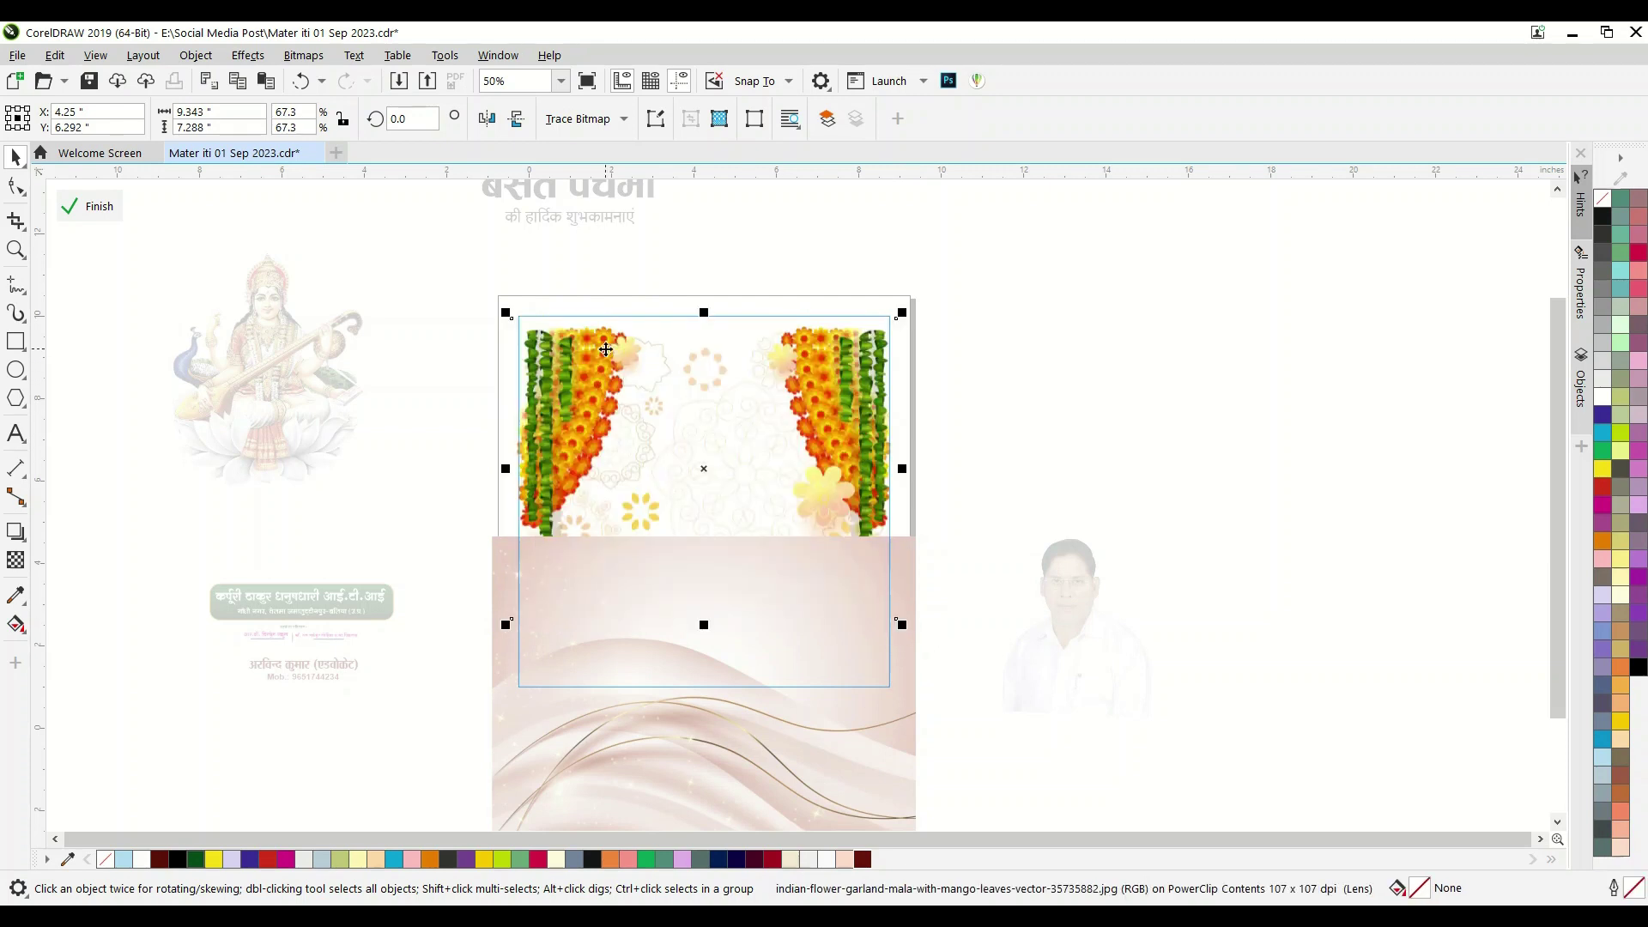
{"action": "scroll", "coordinate": [601, 349], "scroll_direction": "up", "scroll_amount": 2}
{"action": "left_click_drag", "start_coordinate": [588, 455], "coordinate": [584, 431]}
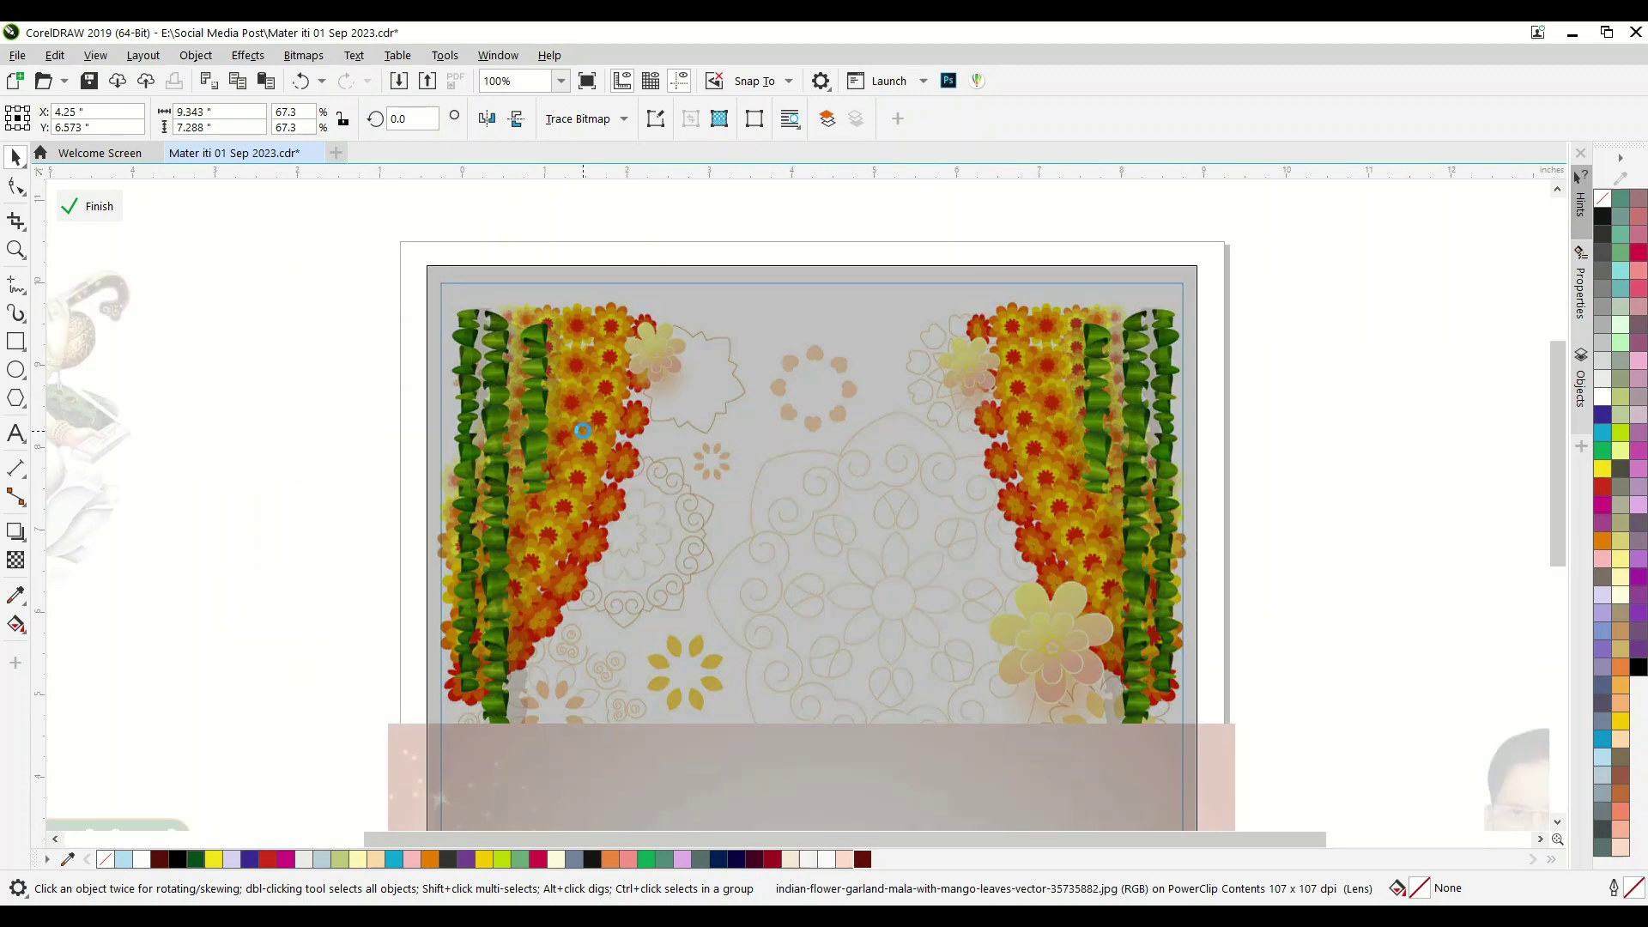
{"action": "scroll", "coordinate": [574, 415], "scroll_direction": "down", "scroll_amount": 1}
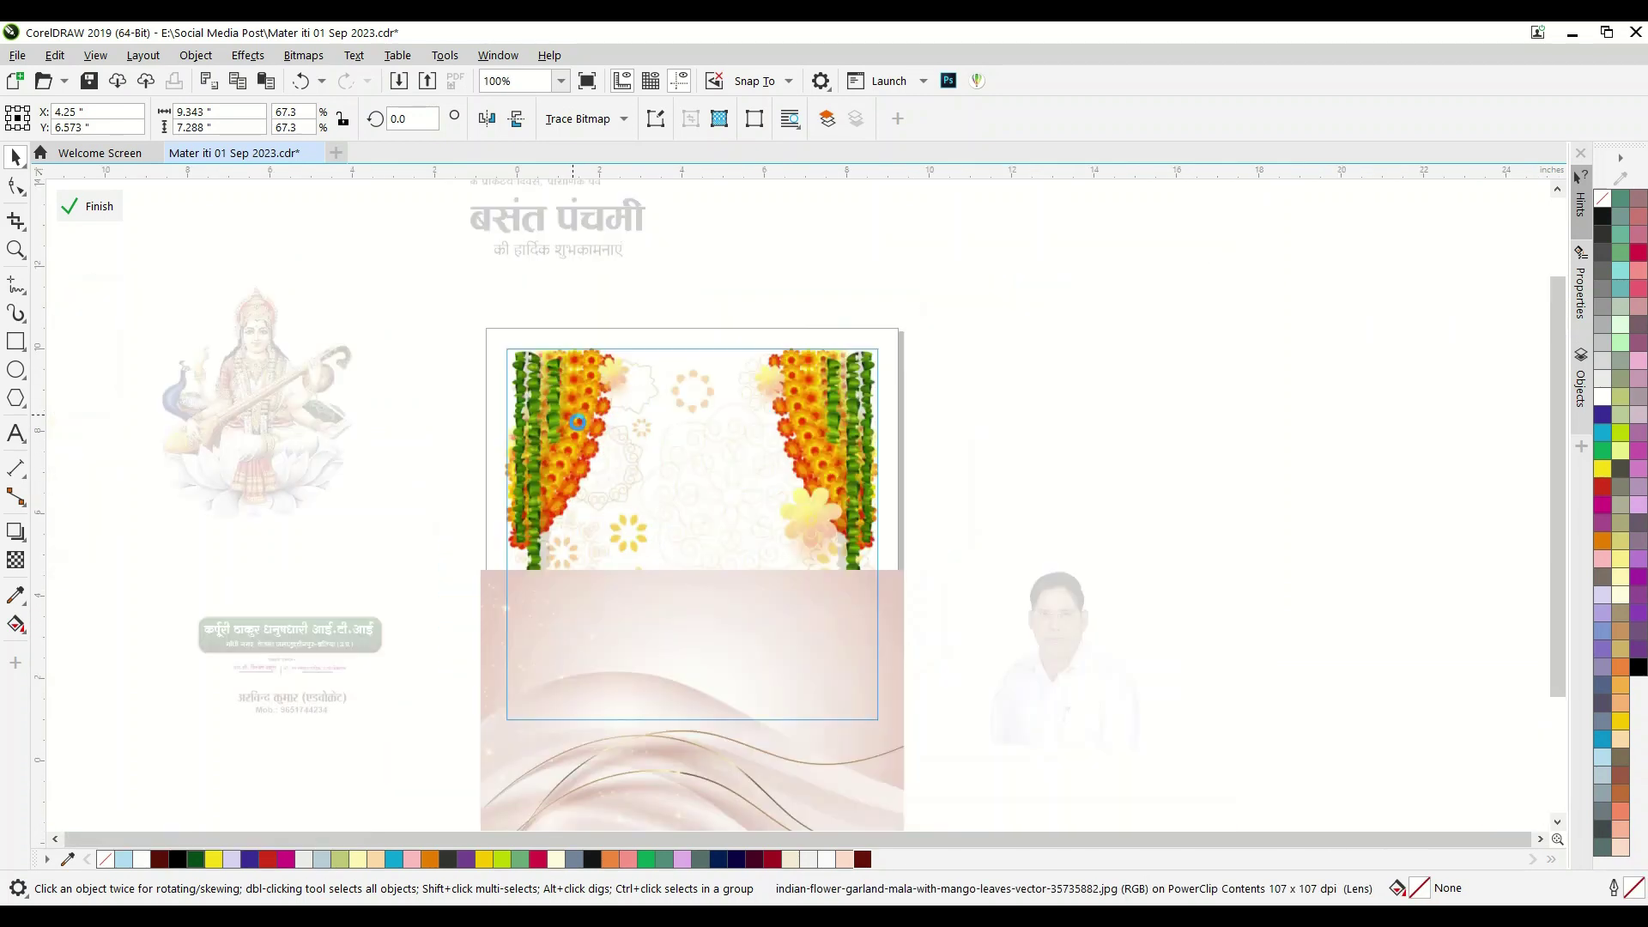
{"action": "left_click_drag", "start_coordinate": [887, 650], "coordinate": [898, 656]}
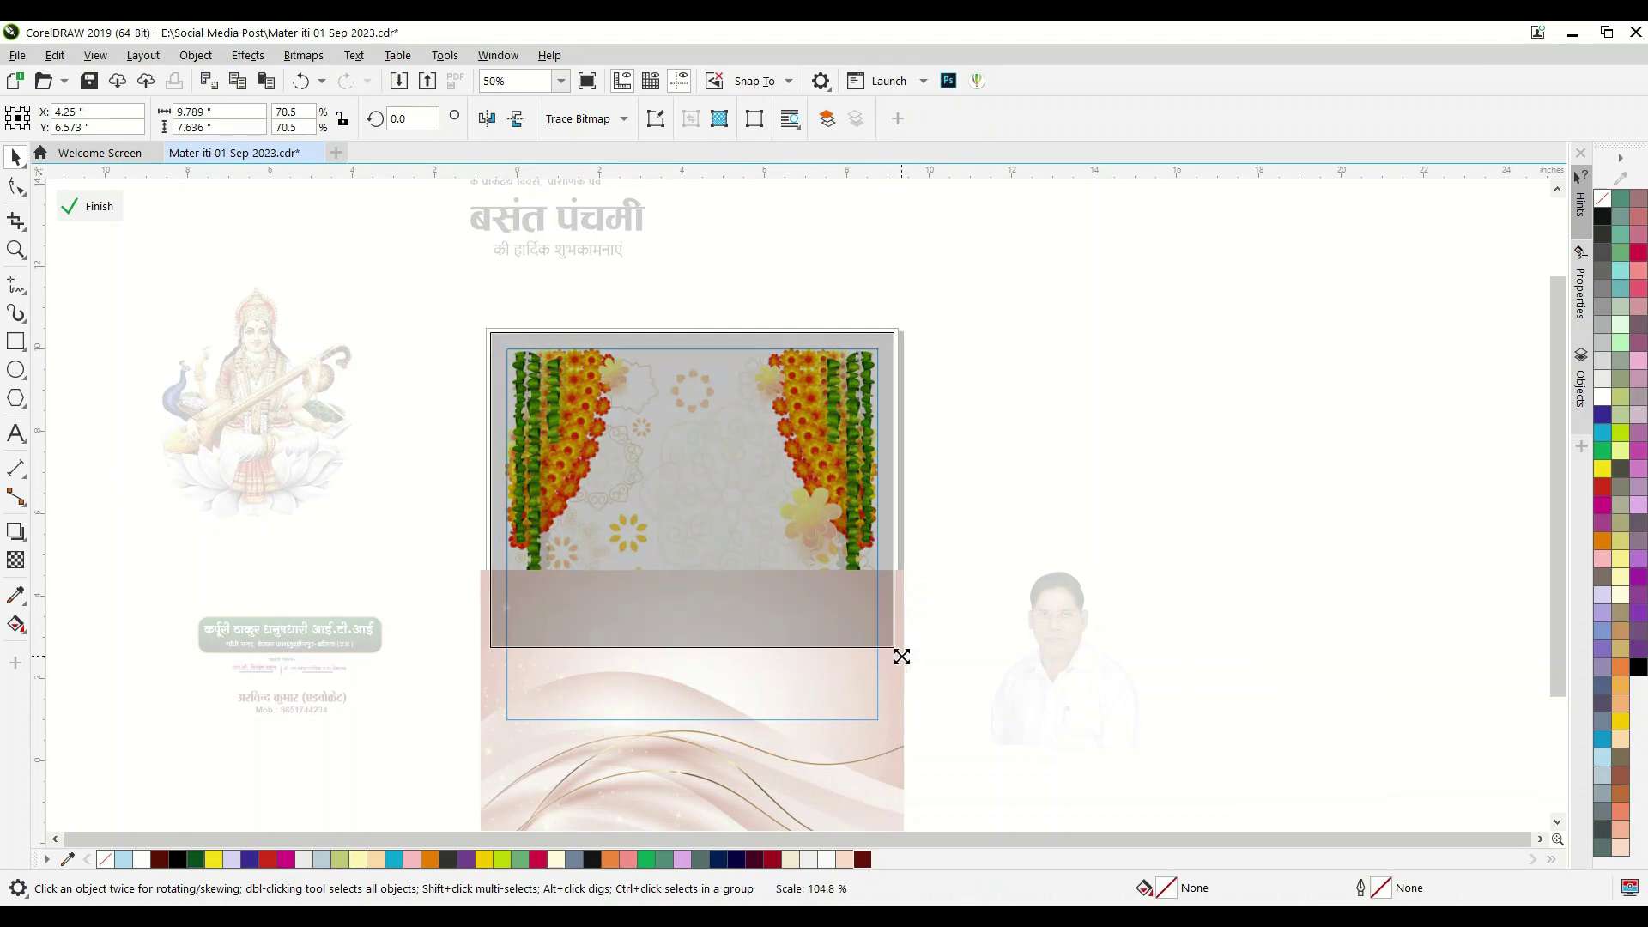
- Move the pink wave background back up within the frame
{"action": "scroll", "coordinate": [597, 369], "scroll_direction": "up", "scroll_amount": 1}
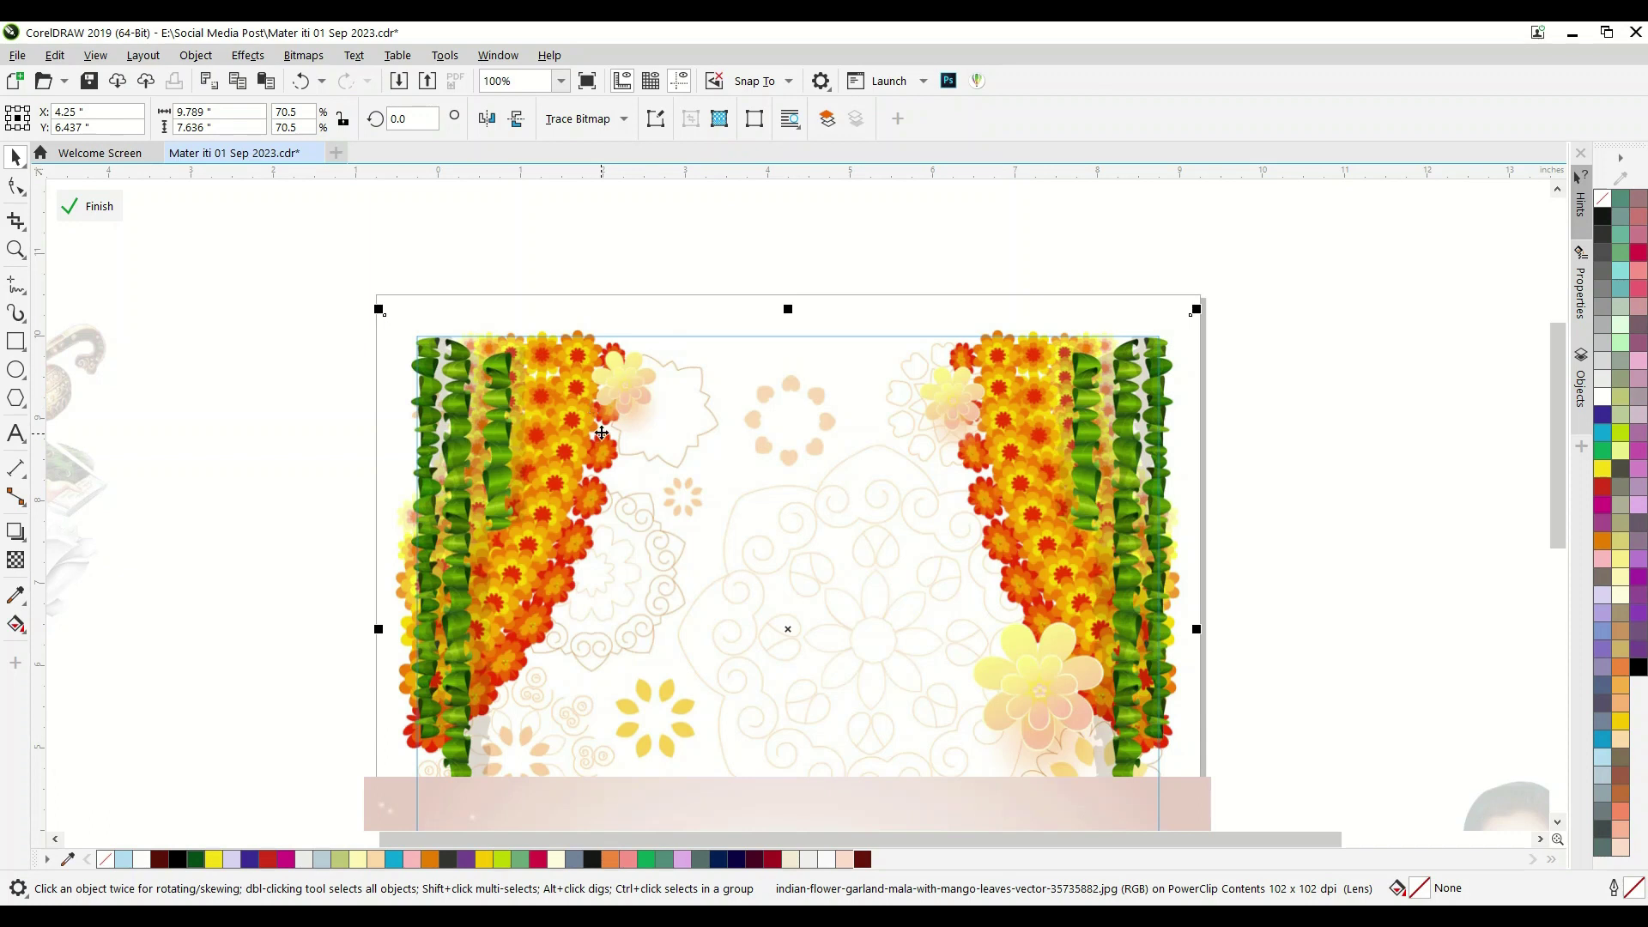
{"action": "scroll", "coordinate": [602, 433], "scroll_direction": "down", "scroll_amount": 1}
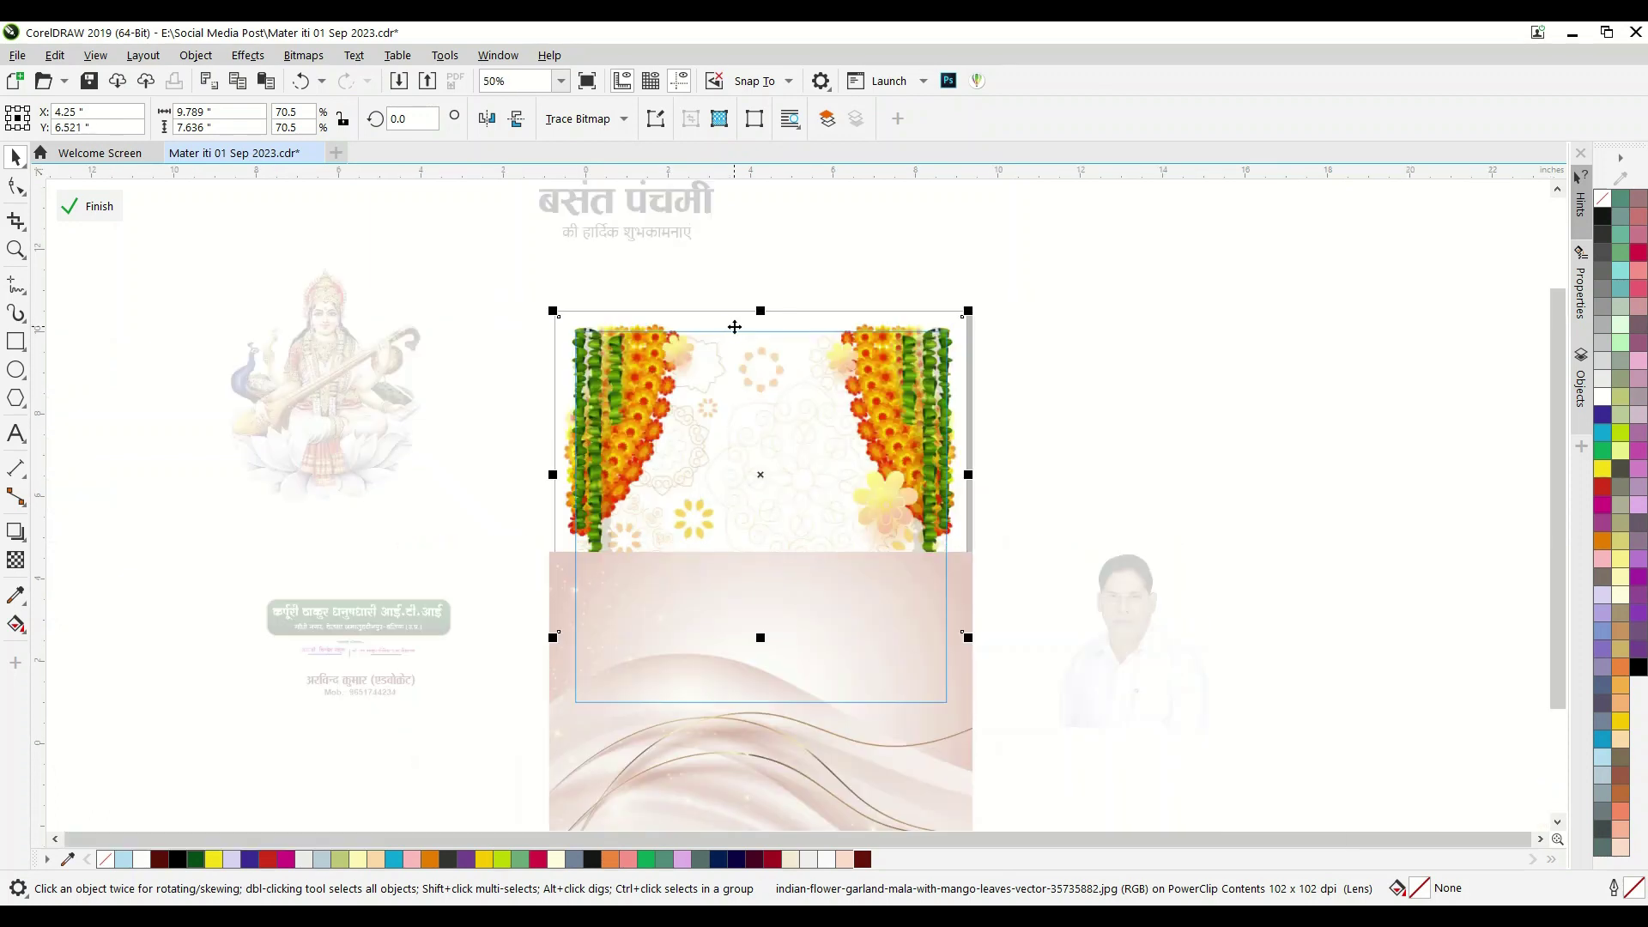
{"action": "scroll", "coordinate": [722, 335], "scroll_direction": "down", "scroll_amount": 1}
{"action": "left_click", "coordinate": [753, 515]}
{"action": "scroll", "coordinate": [754, 578], "scroll_direction": "up", "scroll_amount": 1}
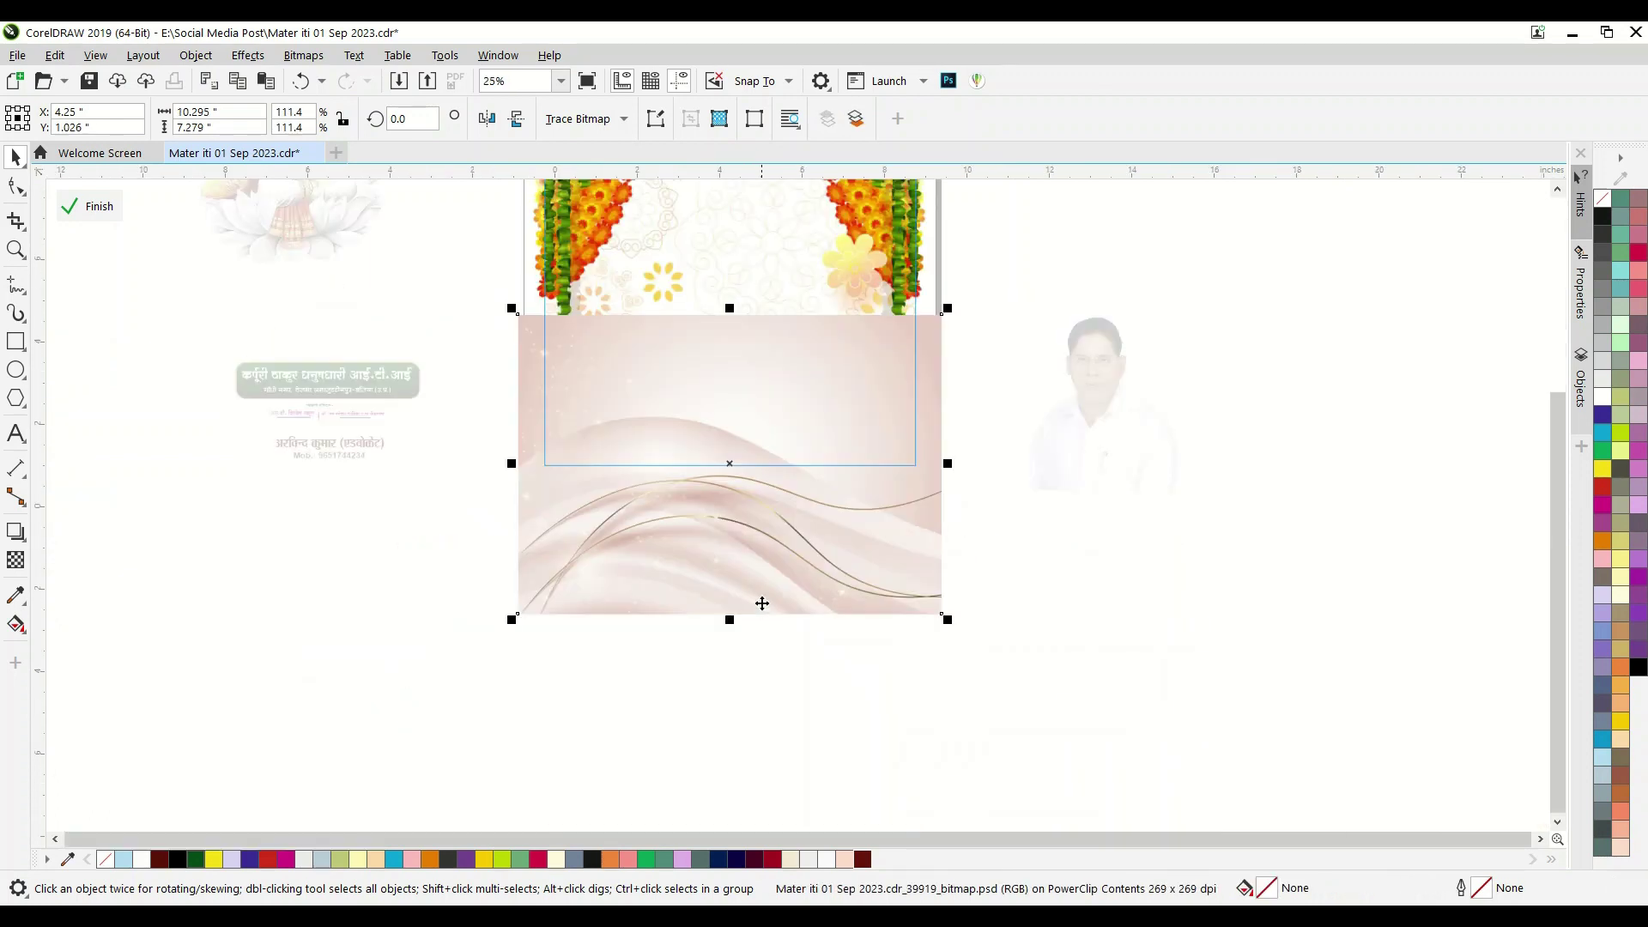
{"action": "left_click_drag", "start_coordinate": [763, 604], "coordinate": [753, 534]}
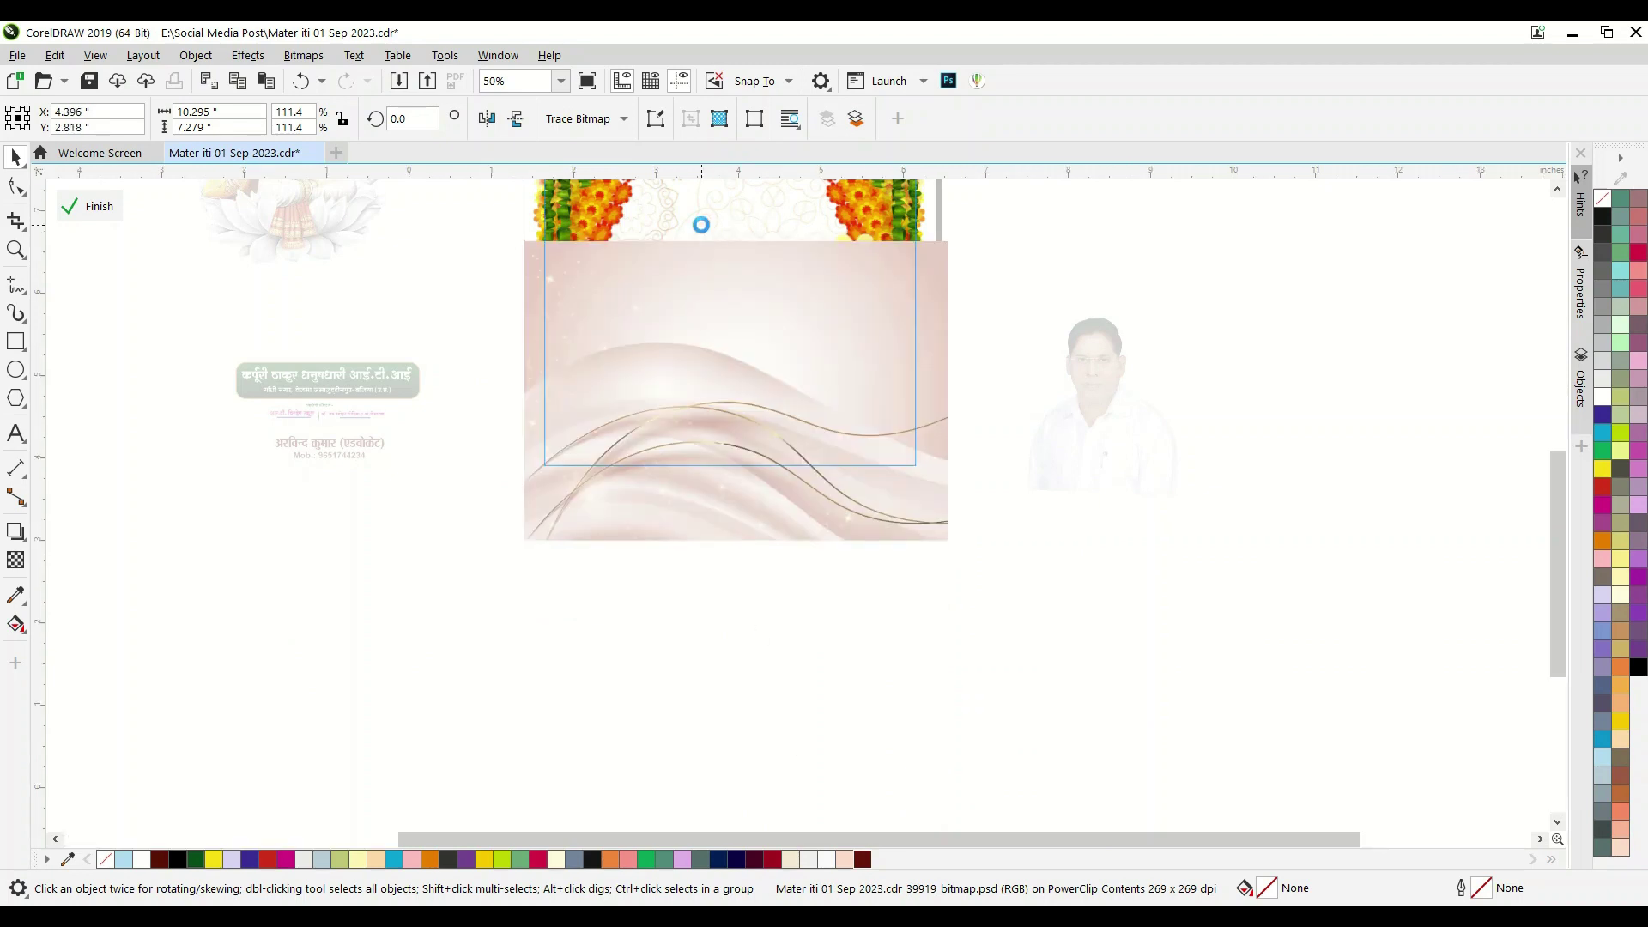
{"action": "scroll", "coordinate": [701, 225], "scroll_direction": "up", "scroll_amount": 1}
- Apply a fountain transparency fading the pink background toward its top, then finish editing
{"action": "left_click", "coordinate": [17, 562]}
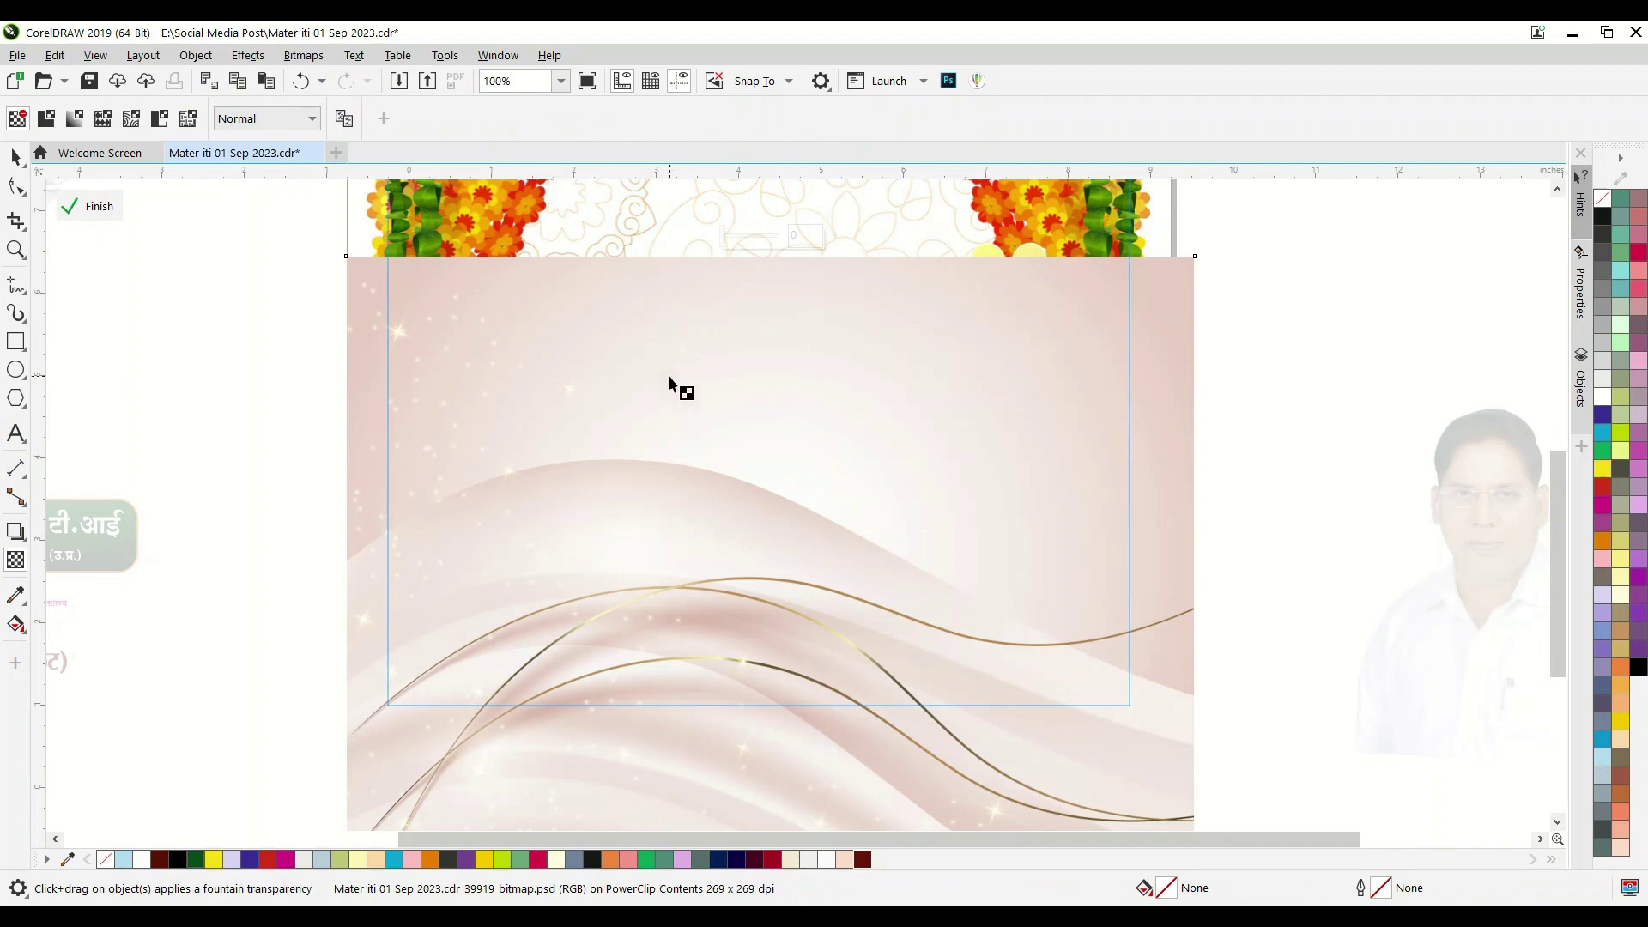
{"action": "left_click_drag", "start_coordinate": [747, 404], "coordinate": [747, 273]}
{"action": "left_click", "coordinate": [15, 158]}
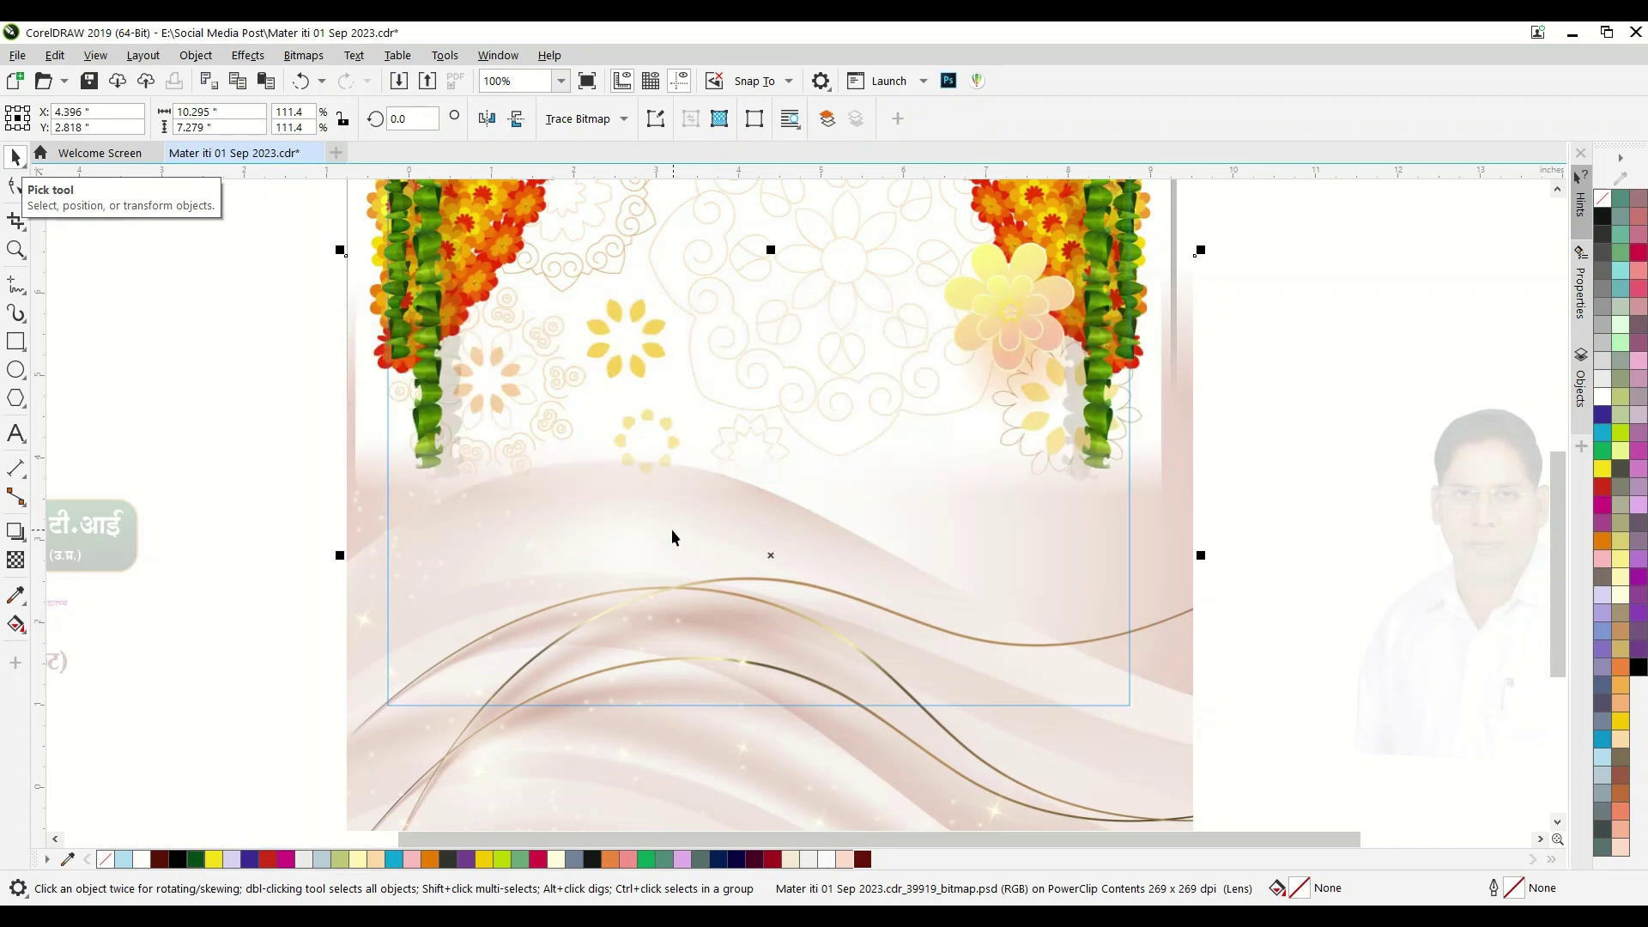
{"action": "scroll", "coordinate": [676, 477], "scroll_direction": "down", "scroll_amount": 2}
{"action": "scroll", "coordinate": [676, 481], "scroll_direction": "up", "scroll_amount": 2}
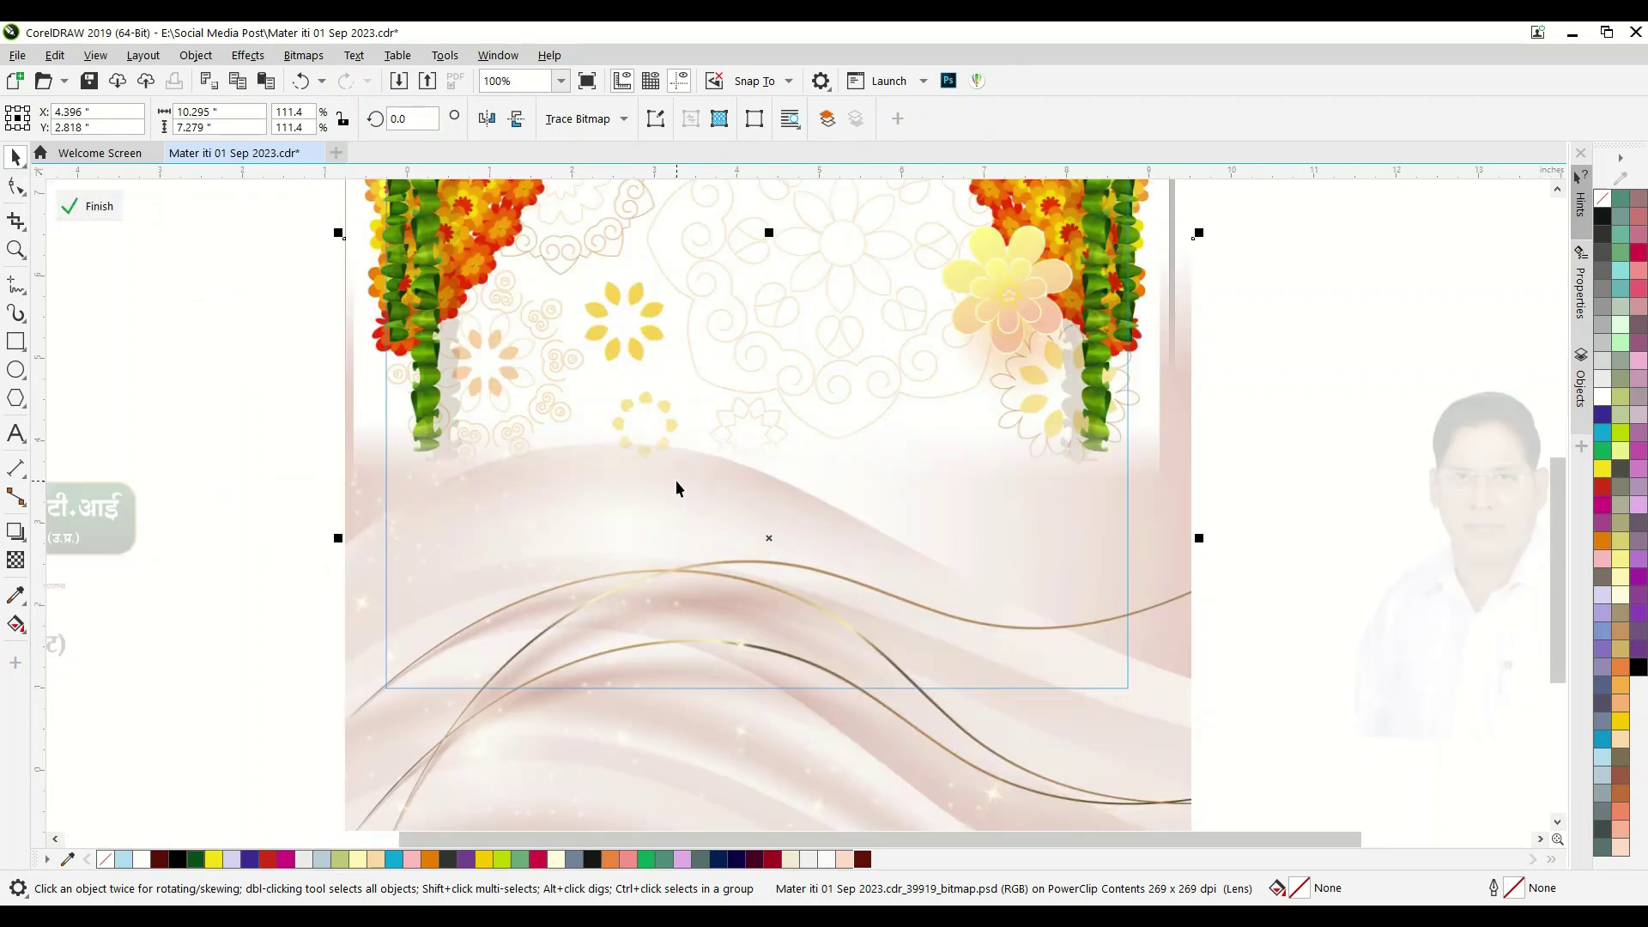
{"action": "scroll", "coordinate": [687, 543], "scroll_direction": "down", "scroll_amount": 2}
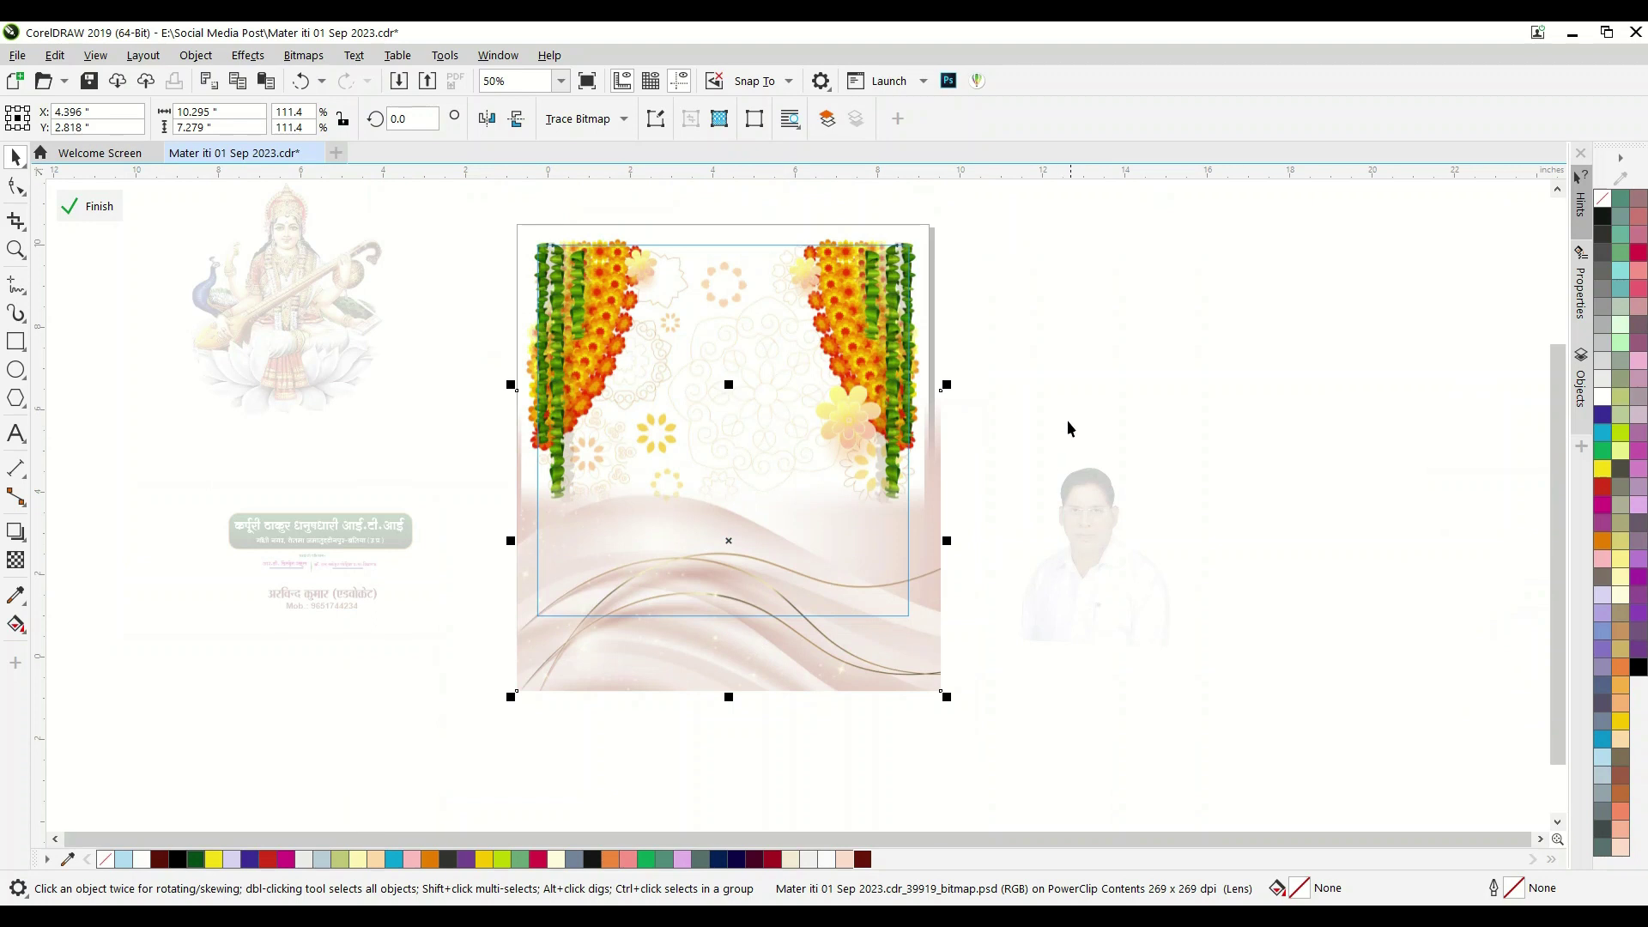
{"action": "left_click", "coordinate": [1107, 412]}
- Mirror the background image inside the PowerClip frame
{"action": "left_click", "coordinate": [1127, 596]}
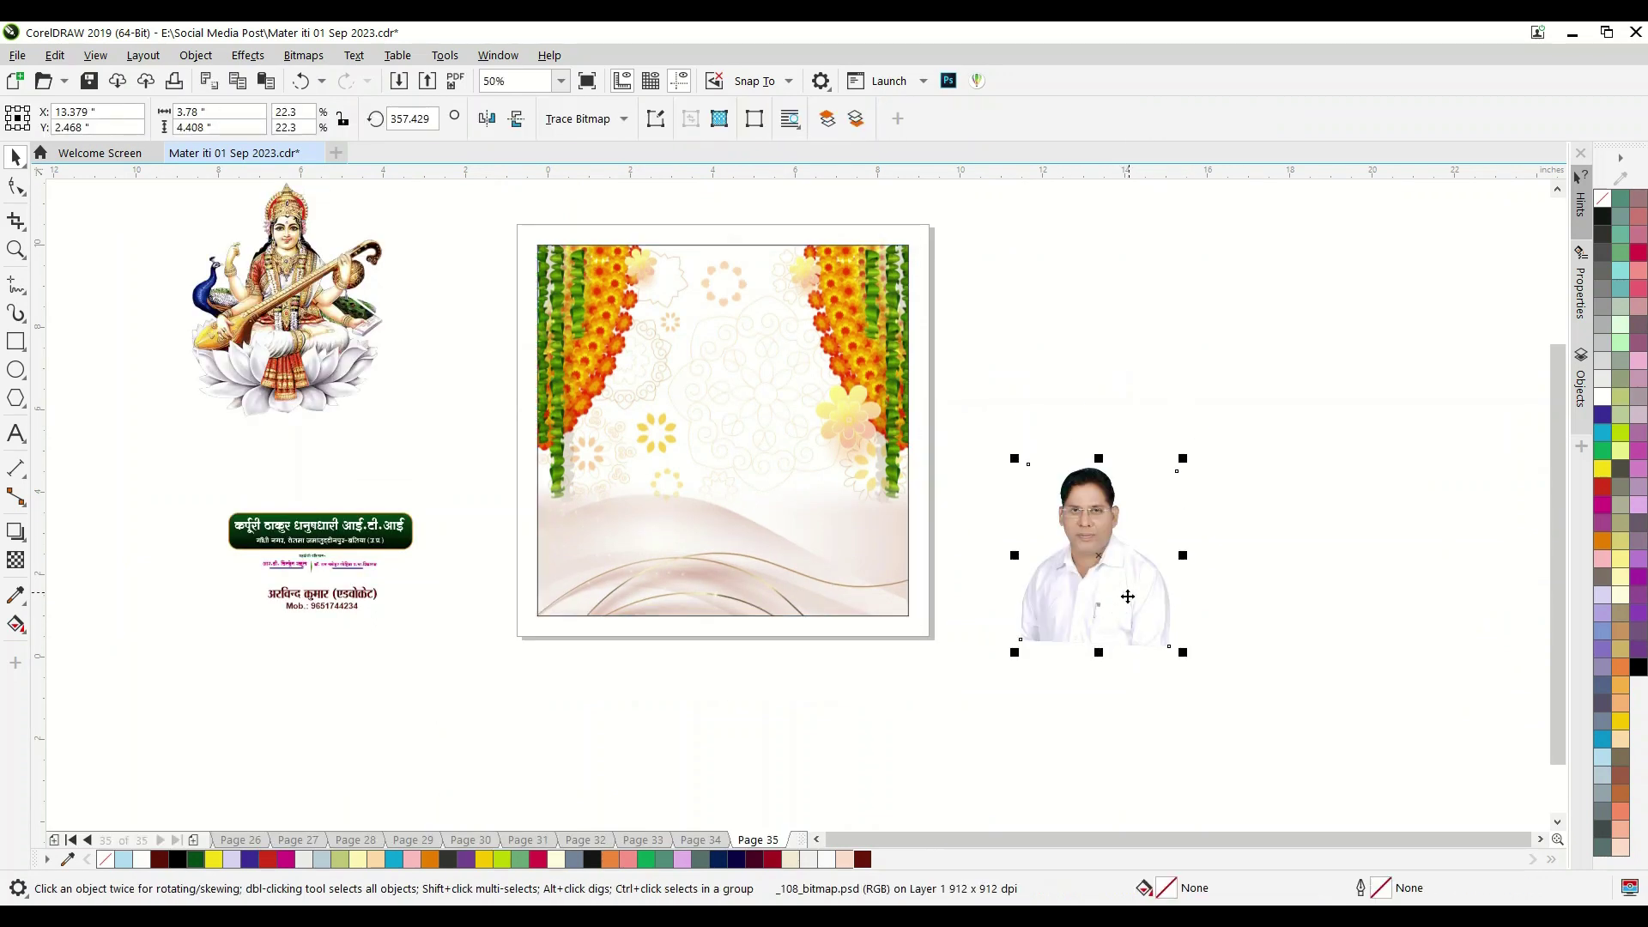
{"action": "double_click", "coordinate": [687, 579]}
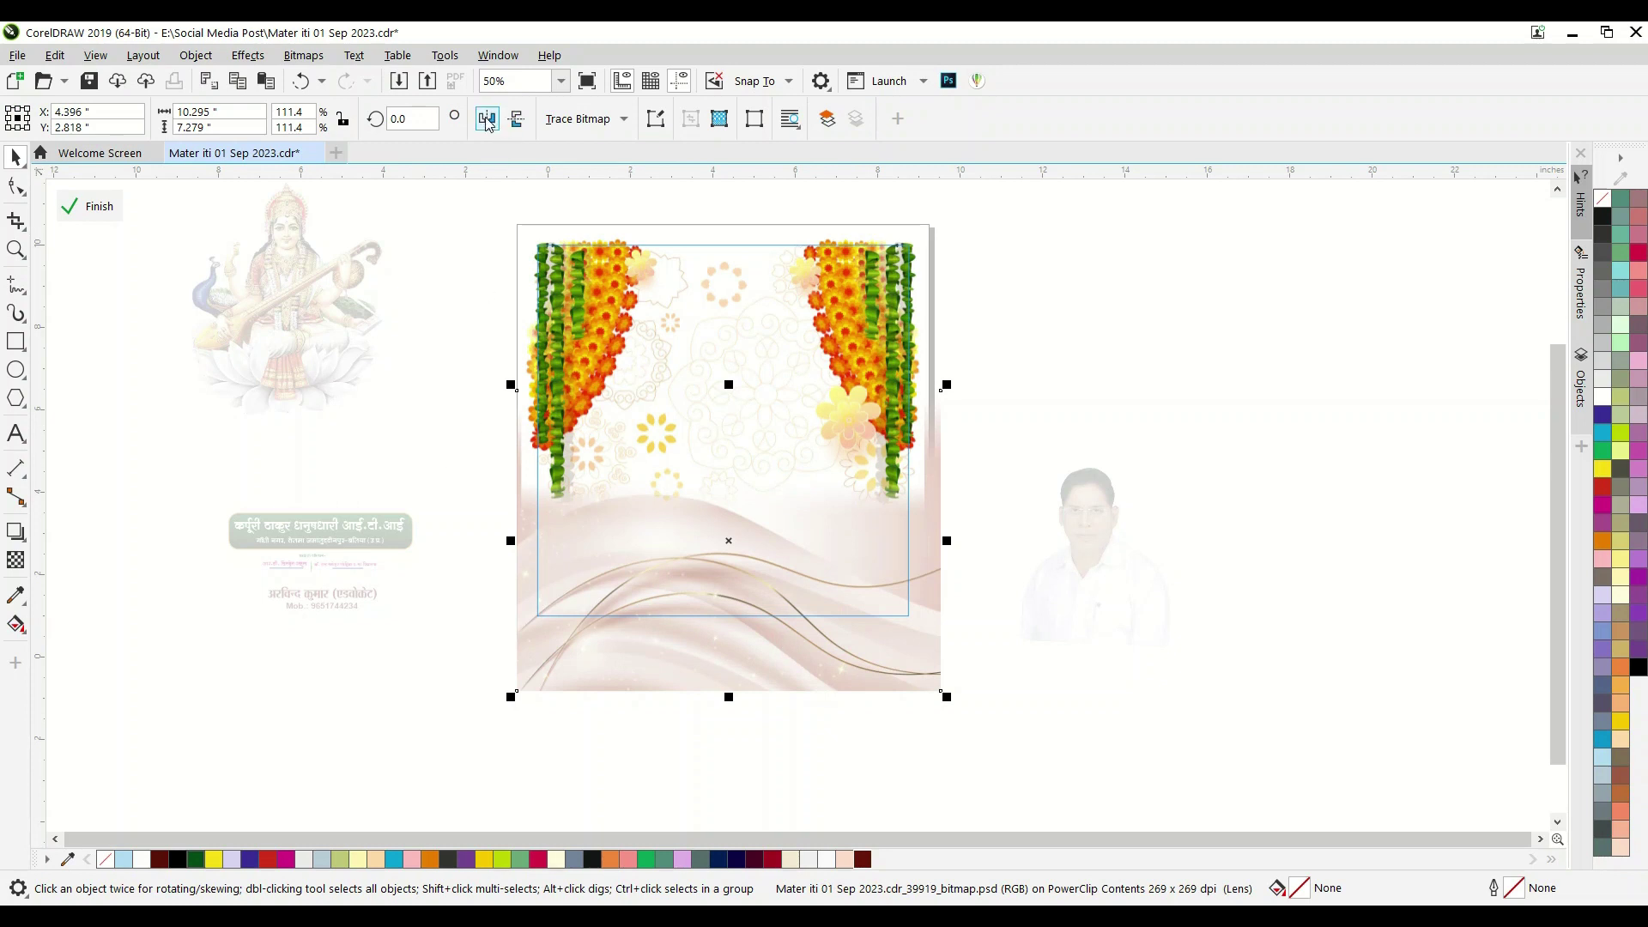
{"action": "left_click", "coordinate": [487, 120]}
{"action": "left_click", "coordinate": [1193, 505]}
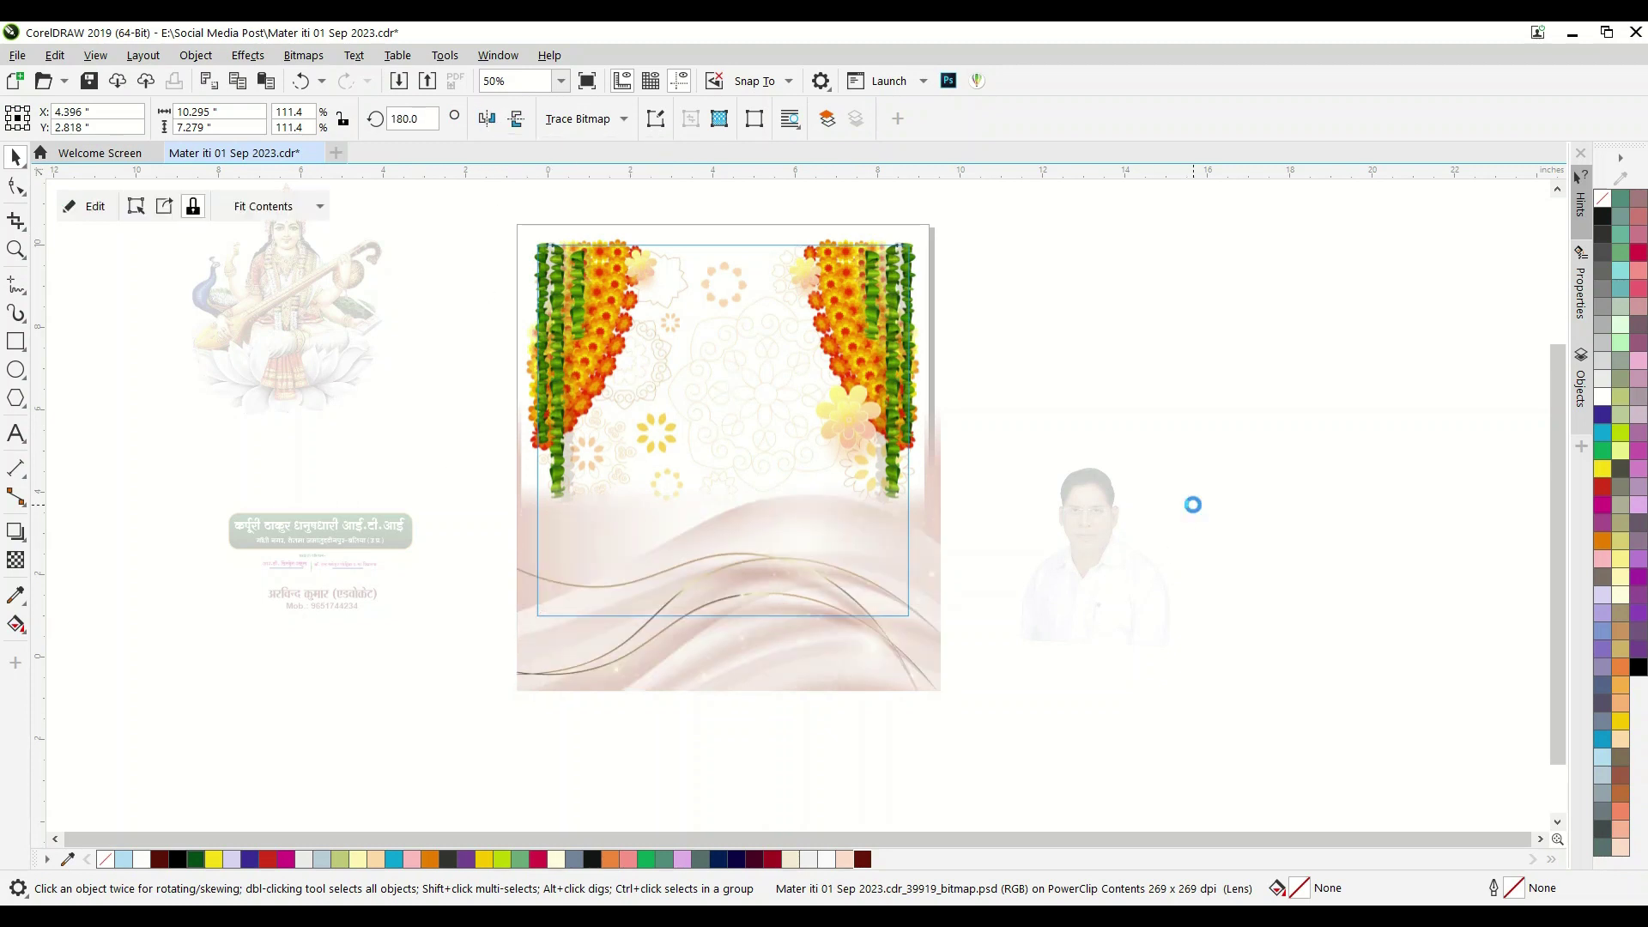
- PowerClip the man's photo into the frame's bottom-right corner and save the design
{"action": "mouse_move", "coordinate": [1073, 604]}
{"action": "left_mouse_down"}
{"action": "mouse_move", "coordinate": [831, 580]}
{"action": "mouse_move", "coordinate": [858, 630]}
{"action": "left_mouse_up"}
{"action": "scroll", "coordinate": [799, 551], "scroll_direction": "up", "scroll_amount": 2}
{"action": "scroll", "coordinate": [908, 547], "scroll_direction": "down", "scroll_amount": 2}
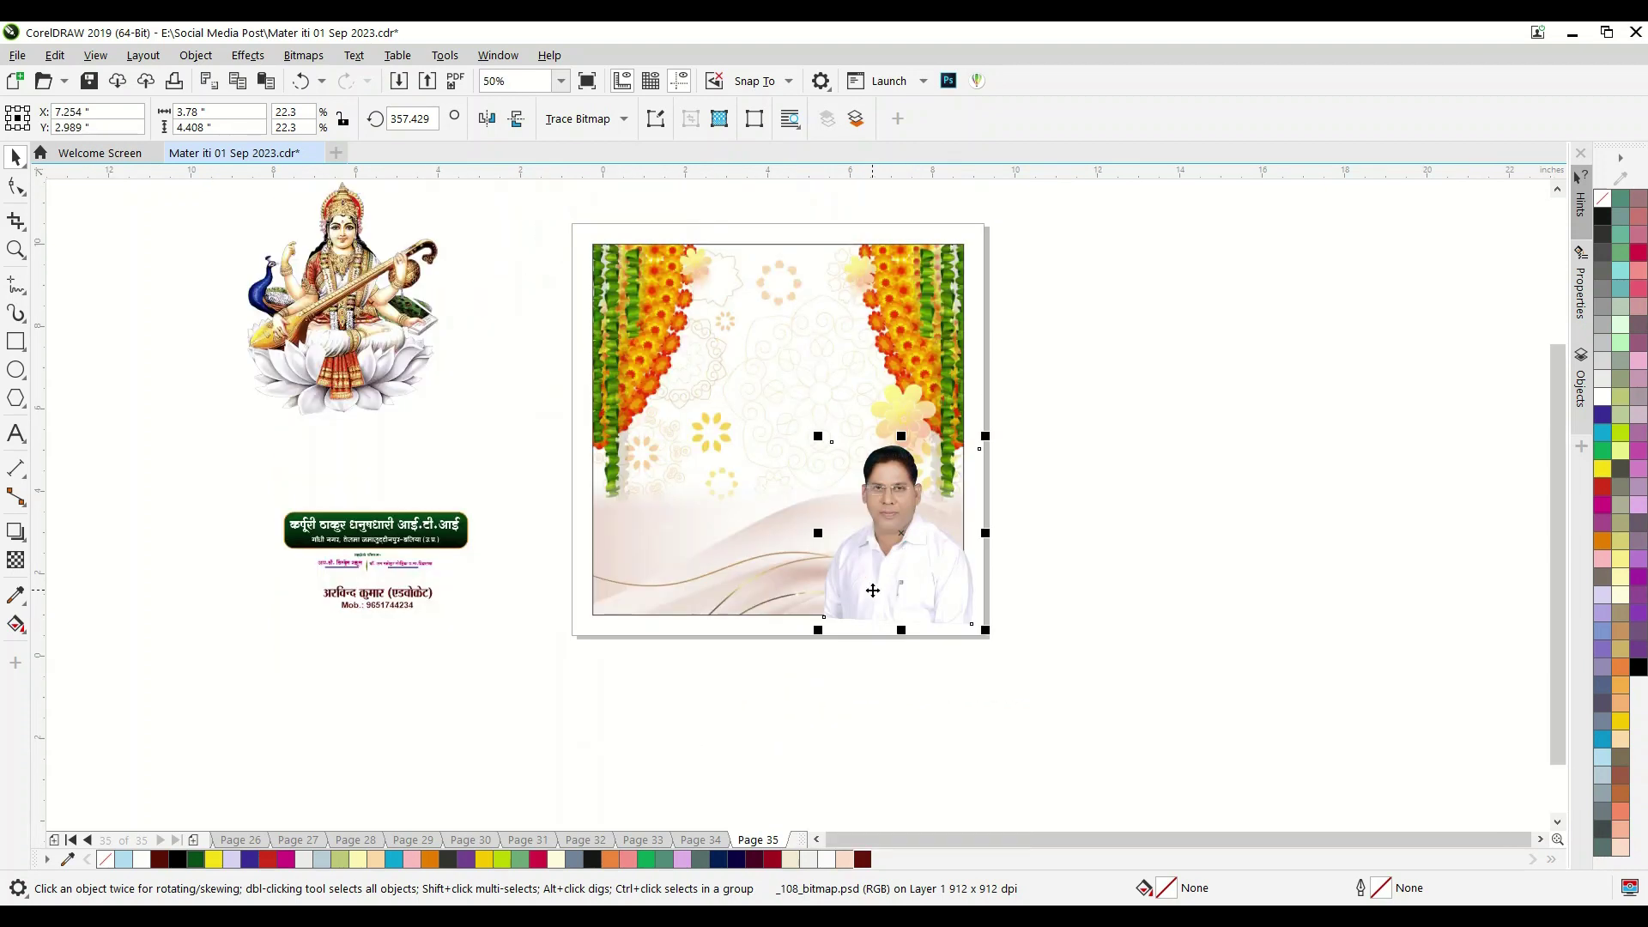
{"action": "right_click", "coordinate": [873, 591]}
{"action": "left_click", "coordinate": [944, 601]}
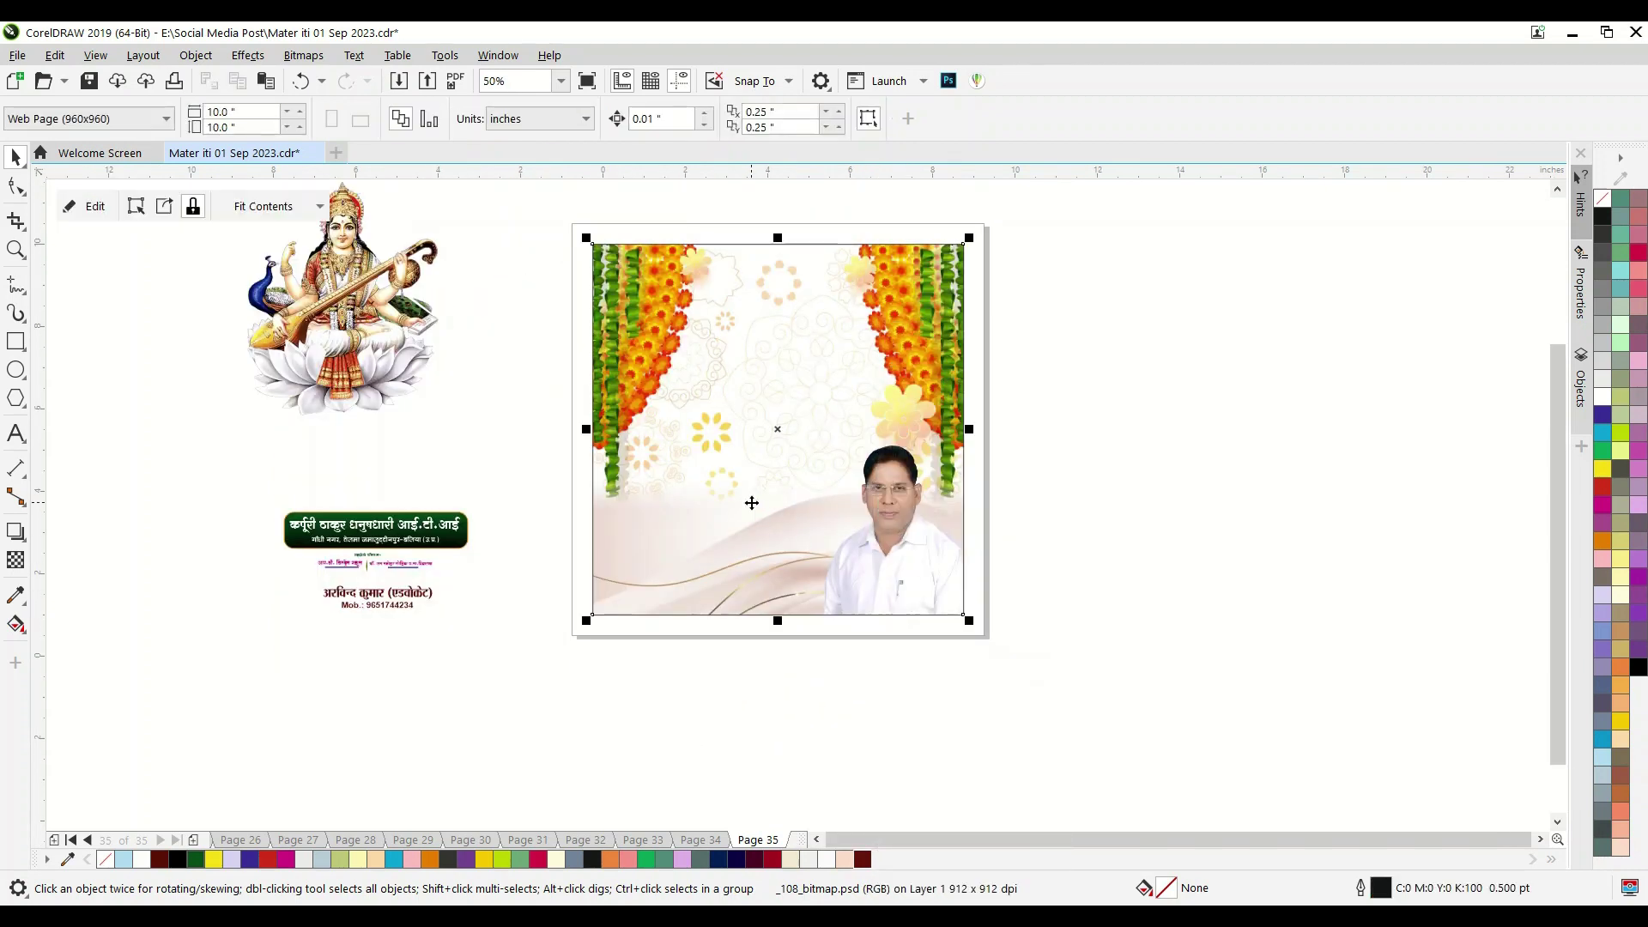
{"action": "left_click", "coordinate": [1121, 487]}
{"action": "scroll", "coordinate": [1120, 487], "scroll_direction": "up", "scroll_amount": 1}
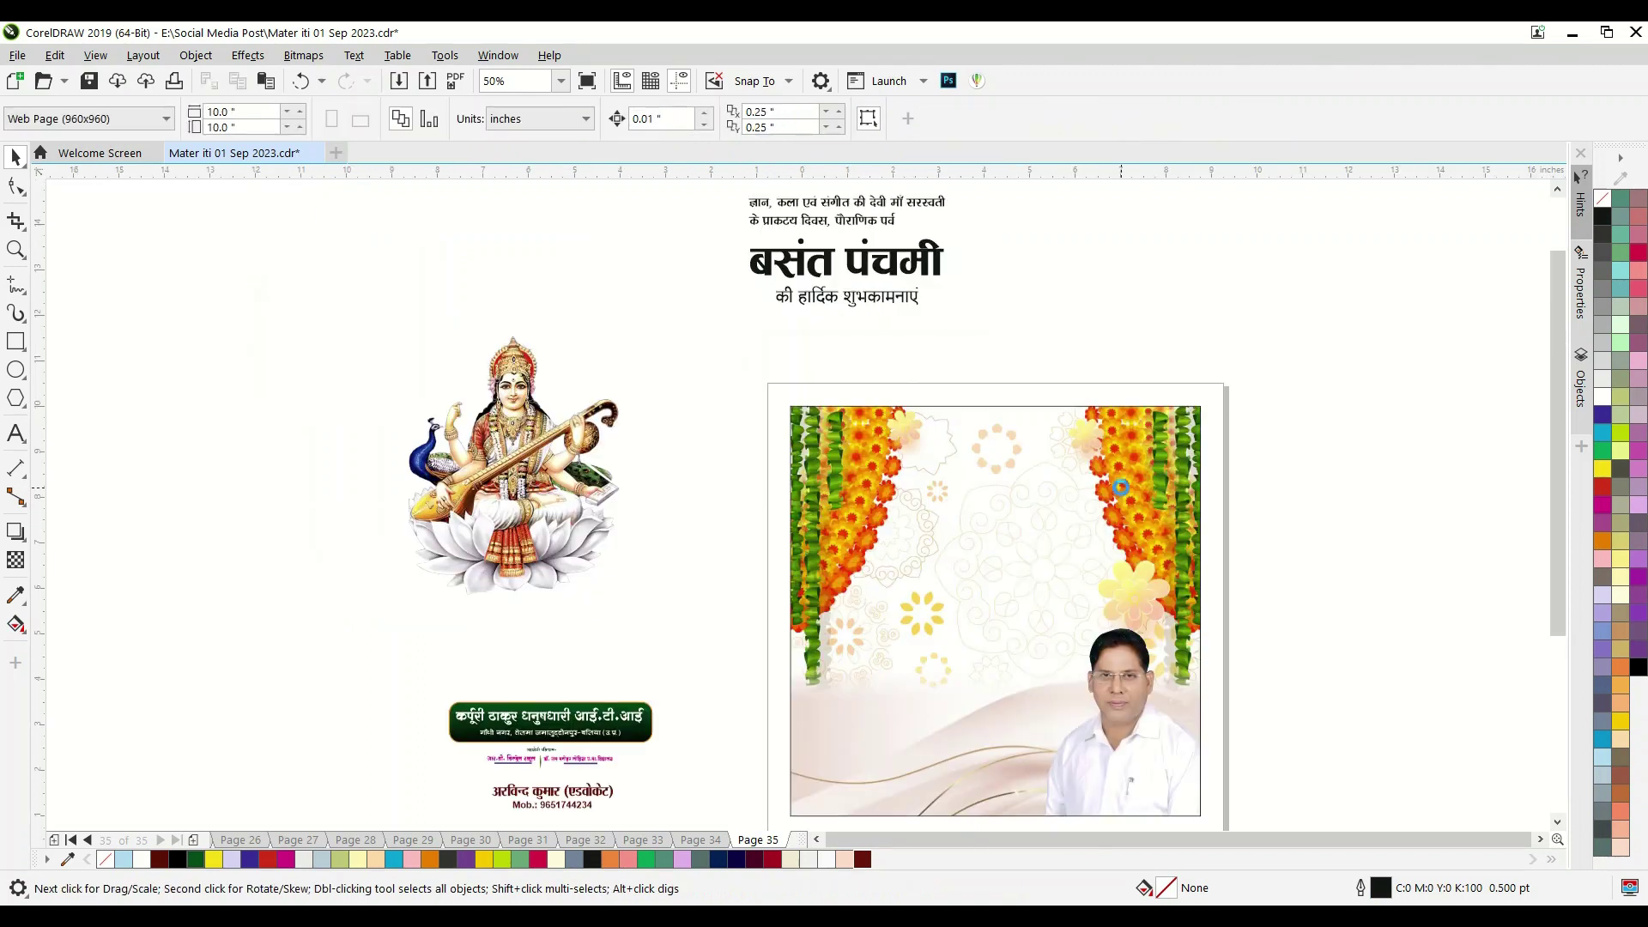
{"action": "scroll", "coordinate": [687, 488], "scroll_direction": "down", "scroll_amount": 2}
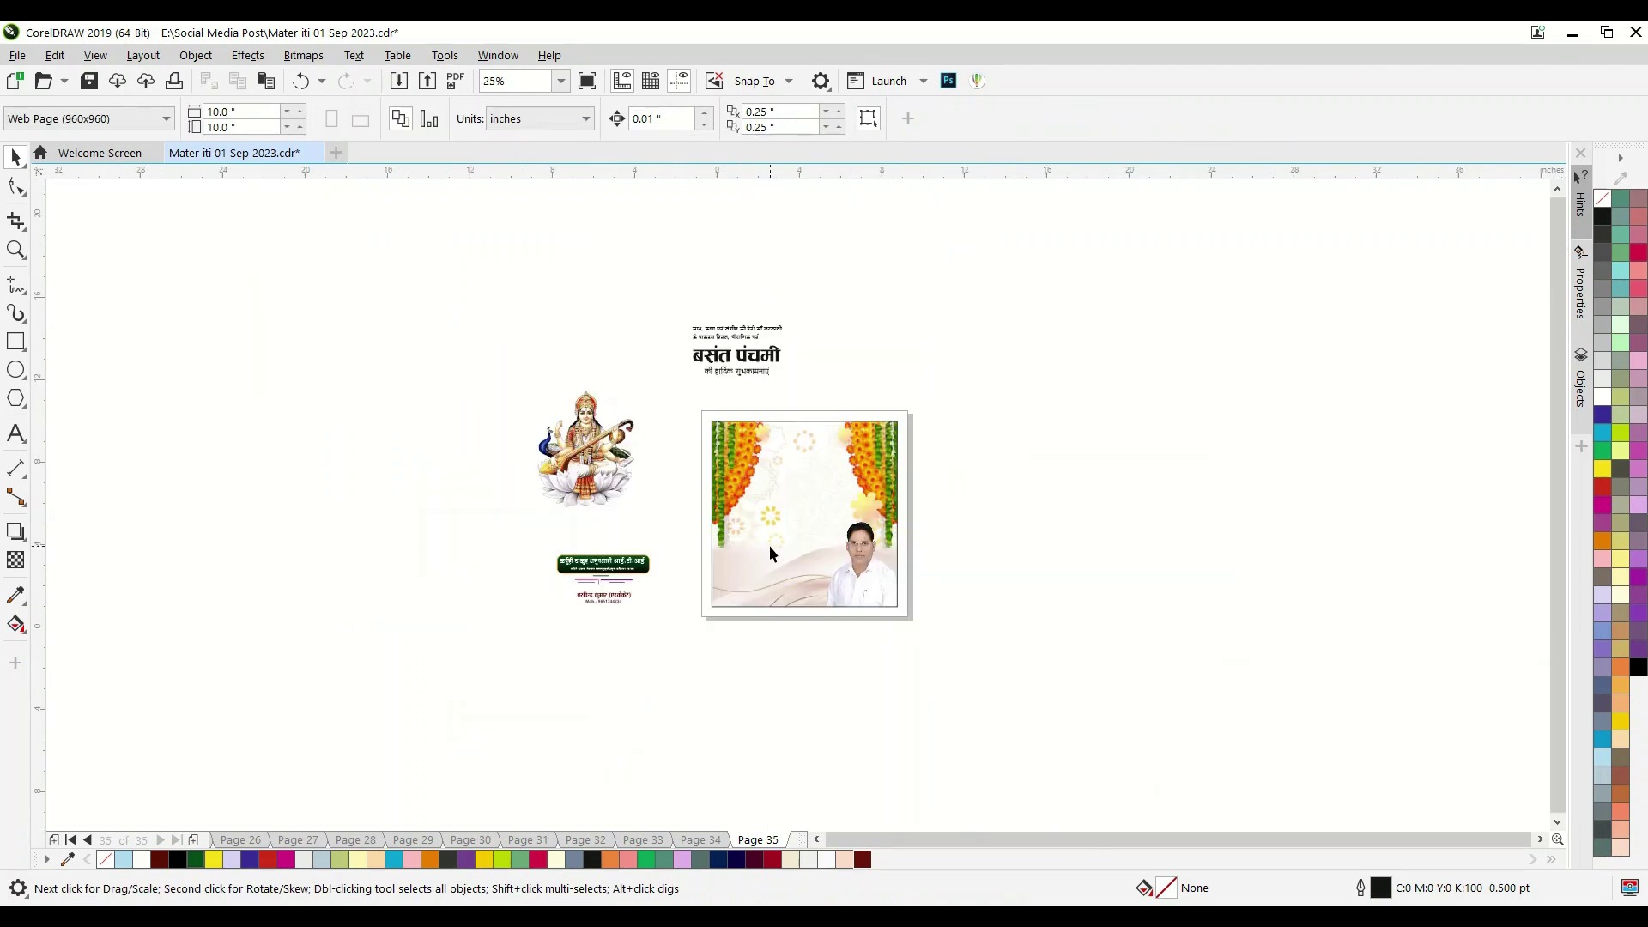
{"action": "scroll", "coordinate": [770, 546], "scroll_direction": "up", "scroll_amount": 2}
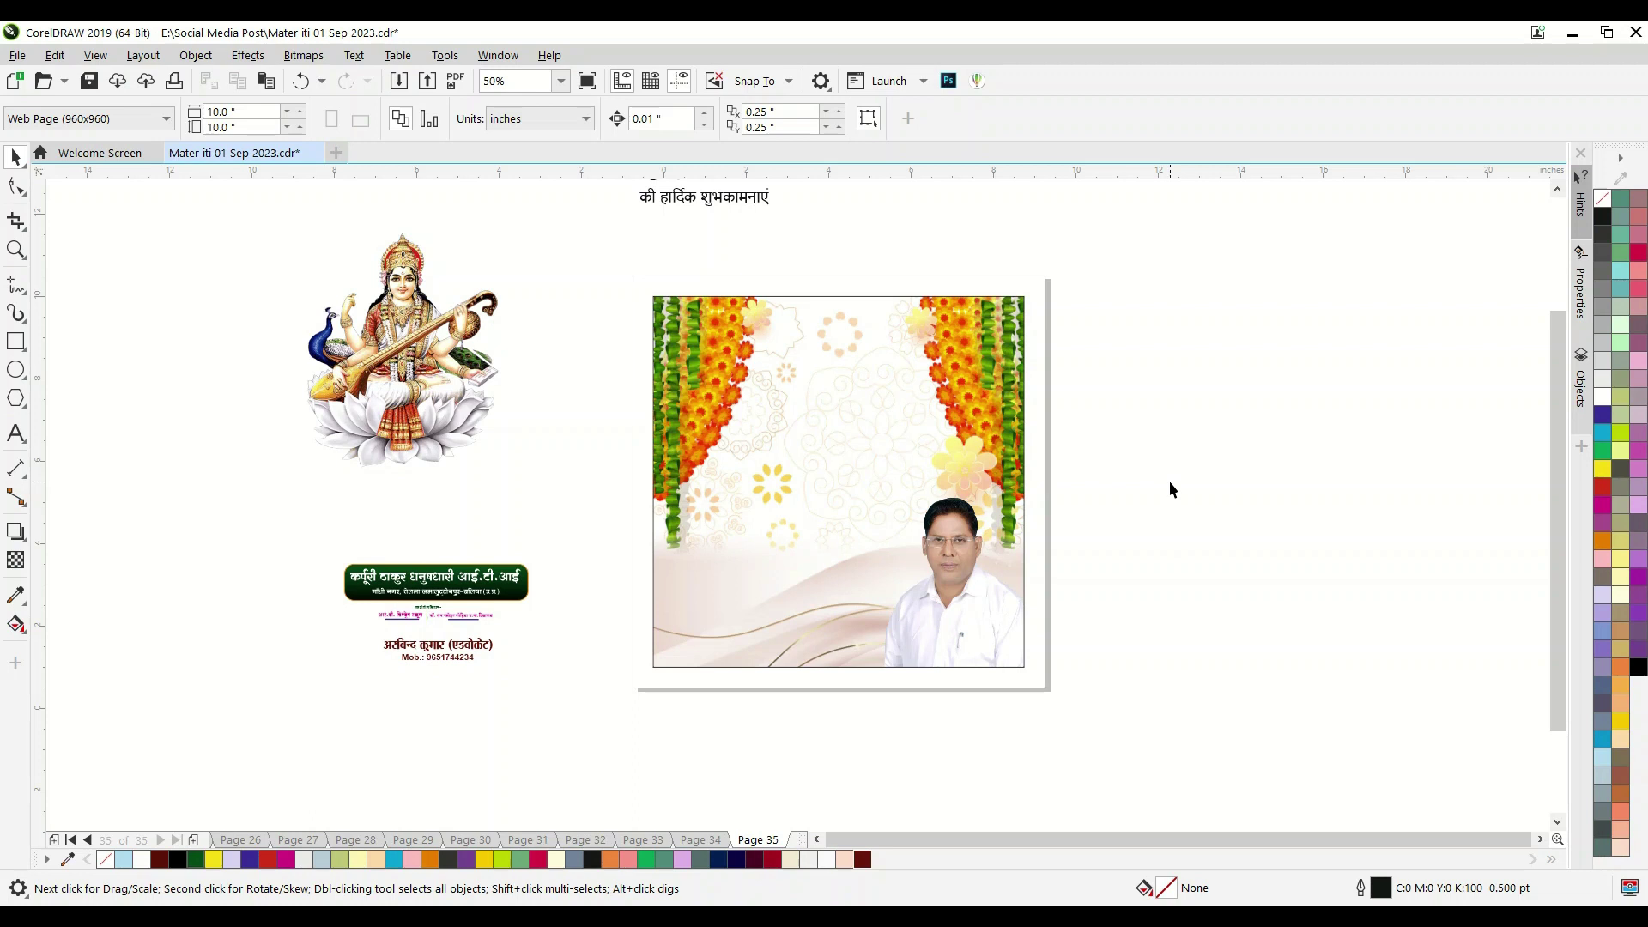
{"action": "key", "text": "ctrl+s"}
{"action": "left_click", "coordinate": [857, 558]}
- Drop the Saraswati image into the frame, bring it to front, shrink it and centre it at the top
{"action": "left_click", "coordinate": [874, 523]}
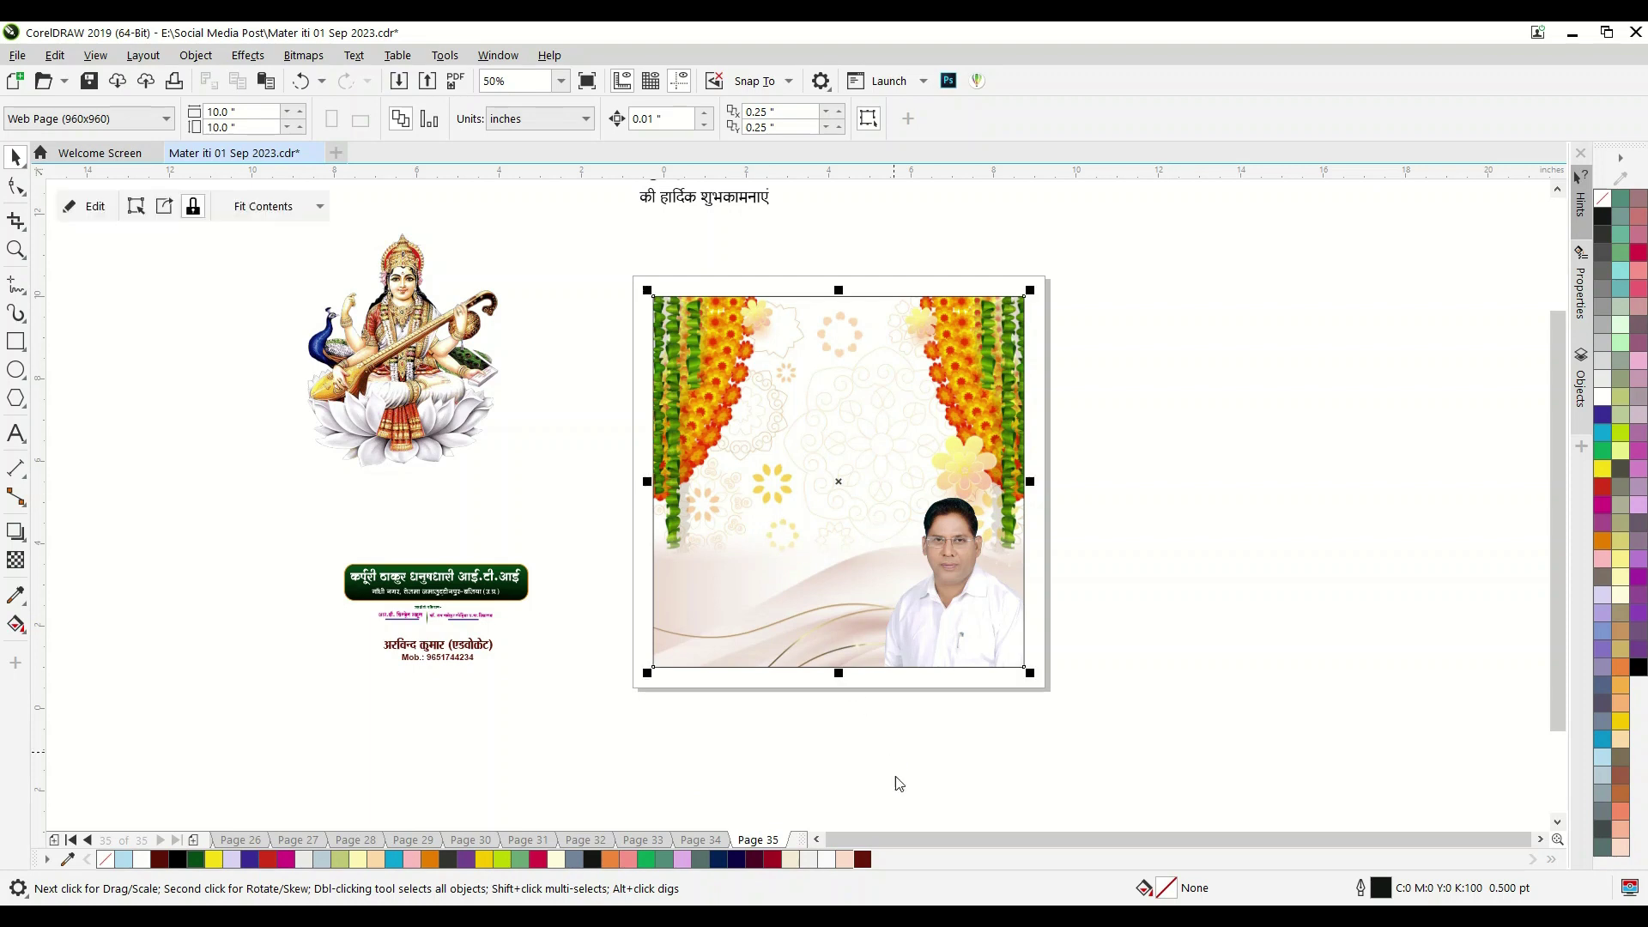
{"action": "left_click", "coordinate": [1068, 616]}
{"action": "left_click", "coordinate": [374, 352]}
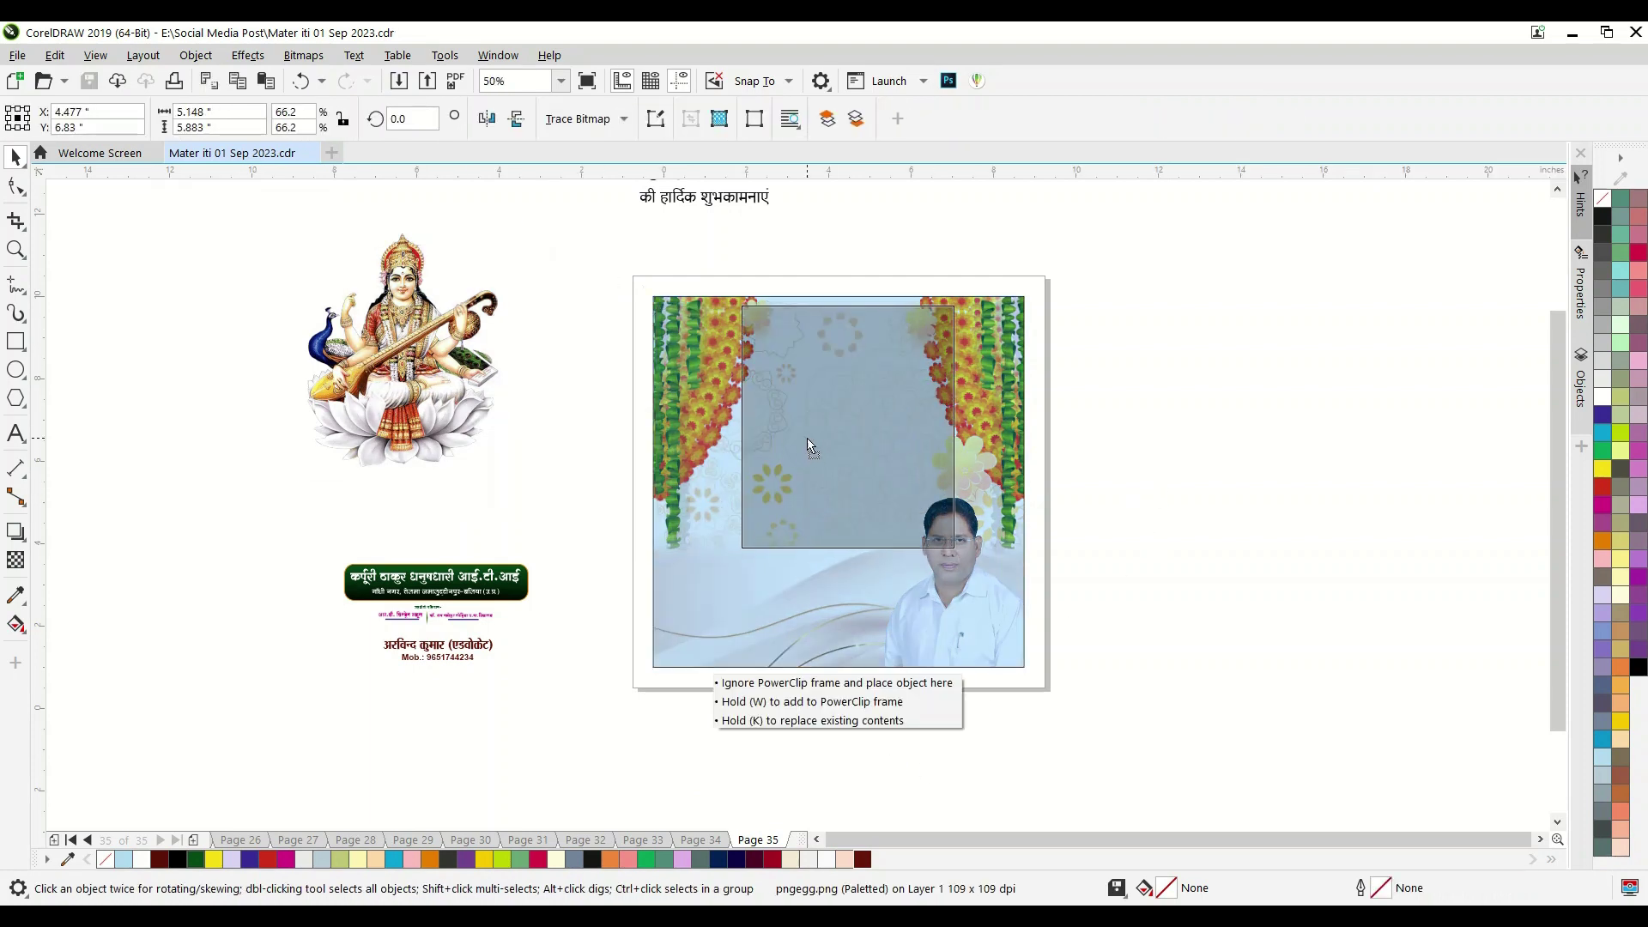
{"action": "left_click_drag", "start_coordinate": [373, 352], "coordinate": [813, 431]}
{"action": "key", "text": "shift+Page_Up"}
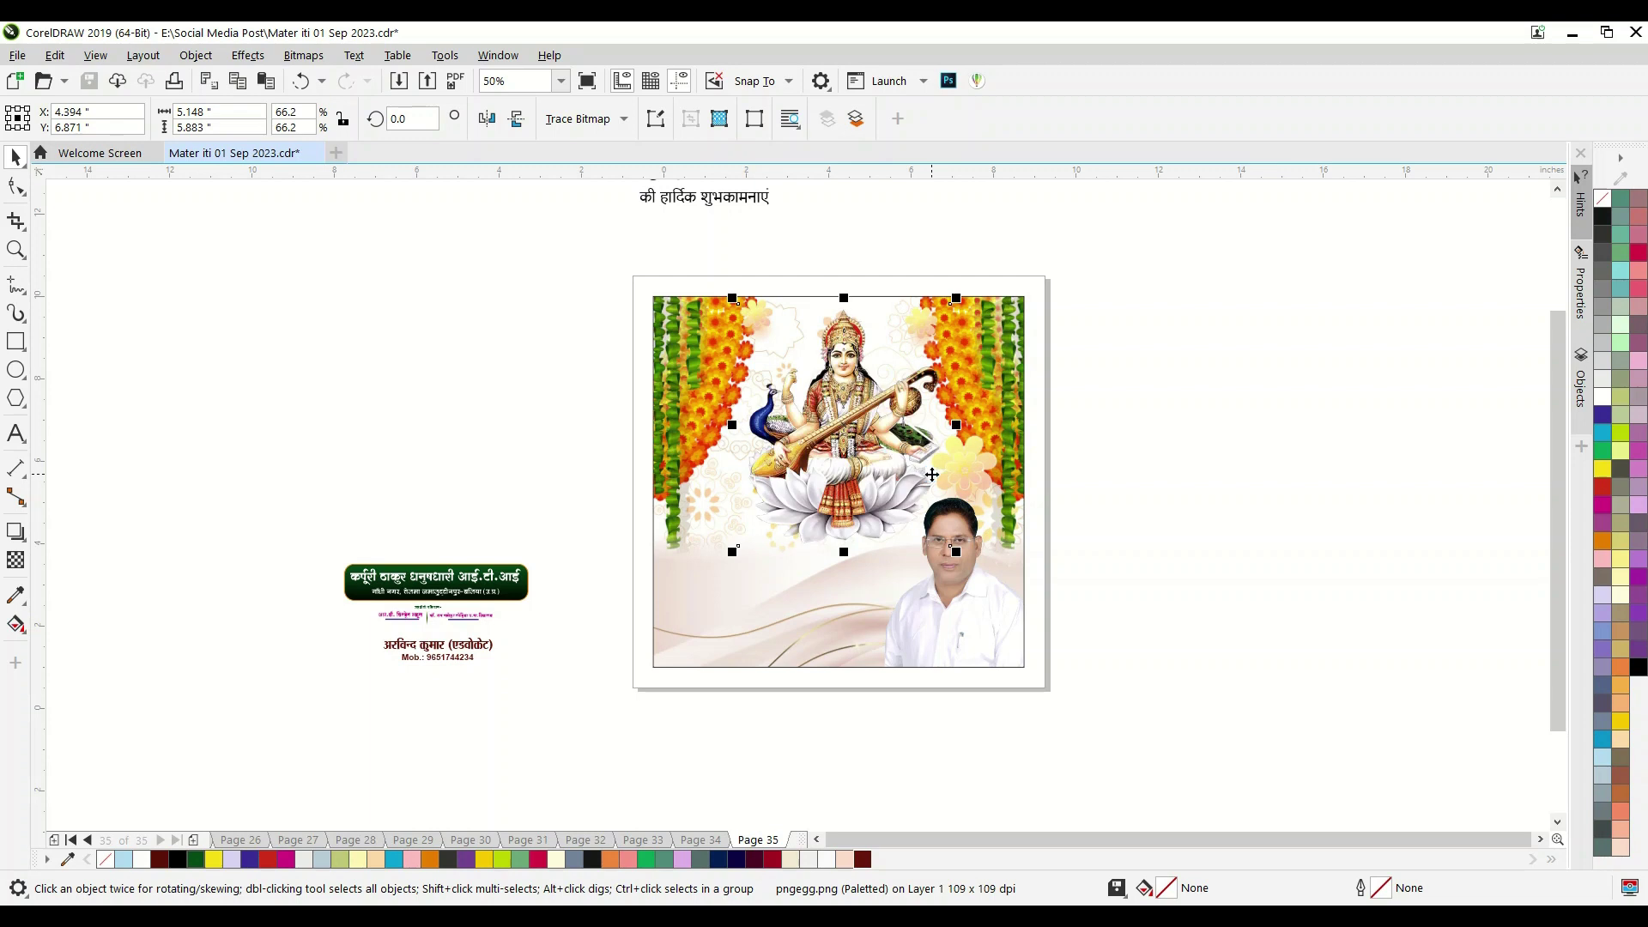
{"action": "left_click_drag", "start_coordinate": [956, 551], "coordinate": [903, 489]}
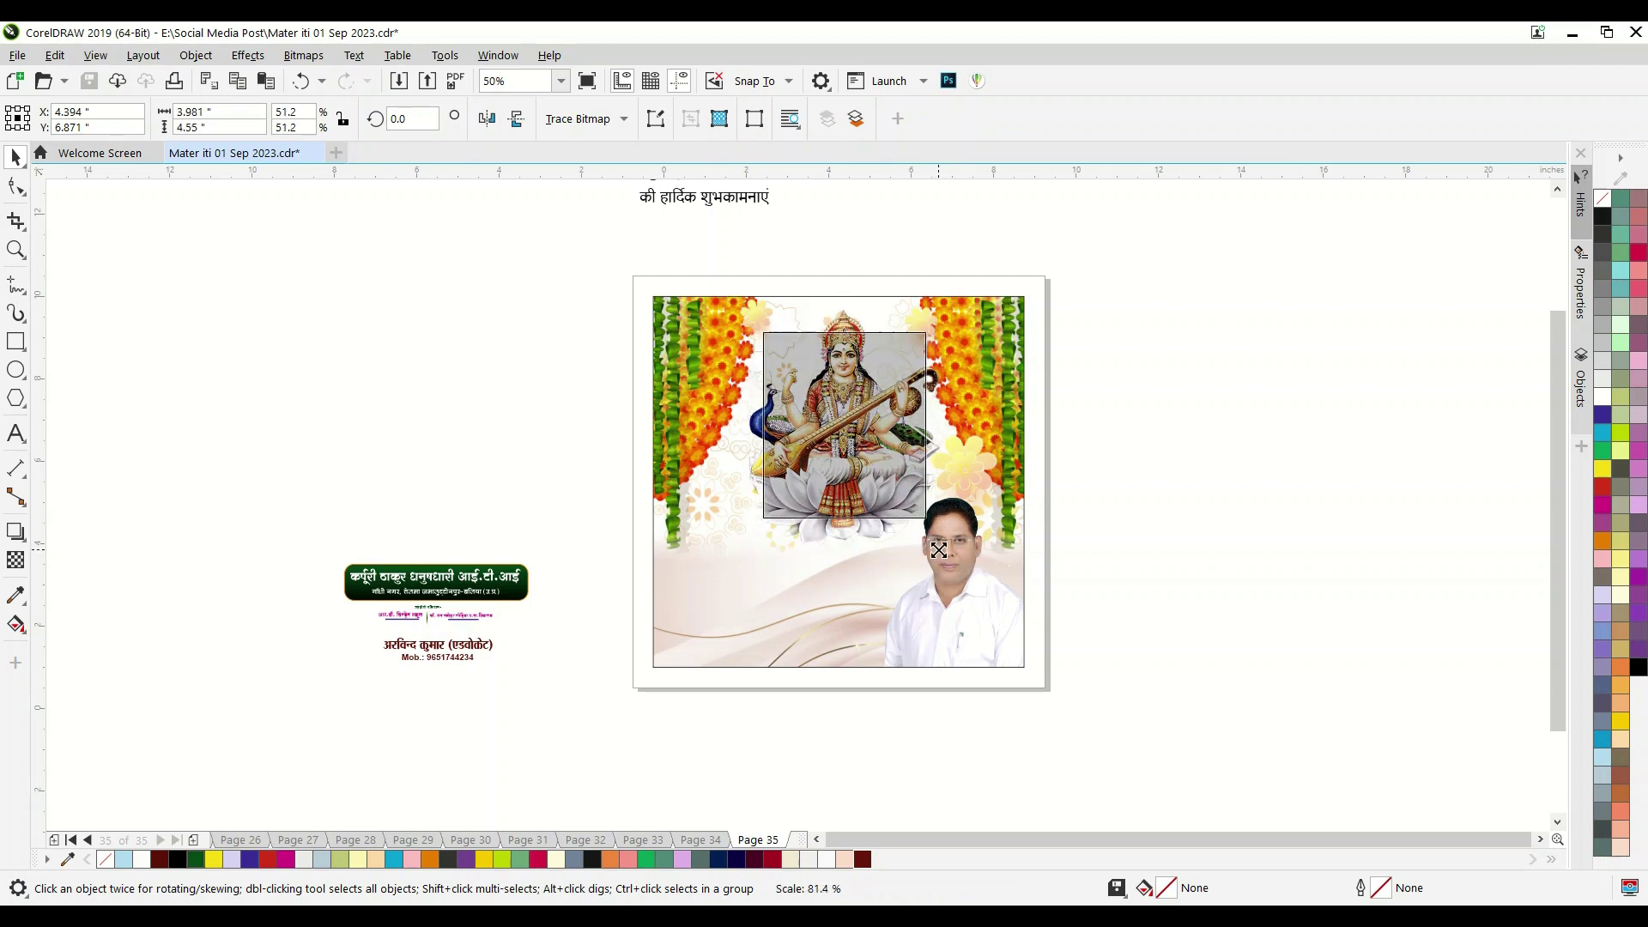
{"action": "left_click_drag", "start_coordinate": [802, 433], "coordinate": [831, 448]}
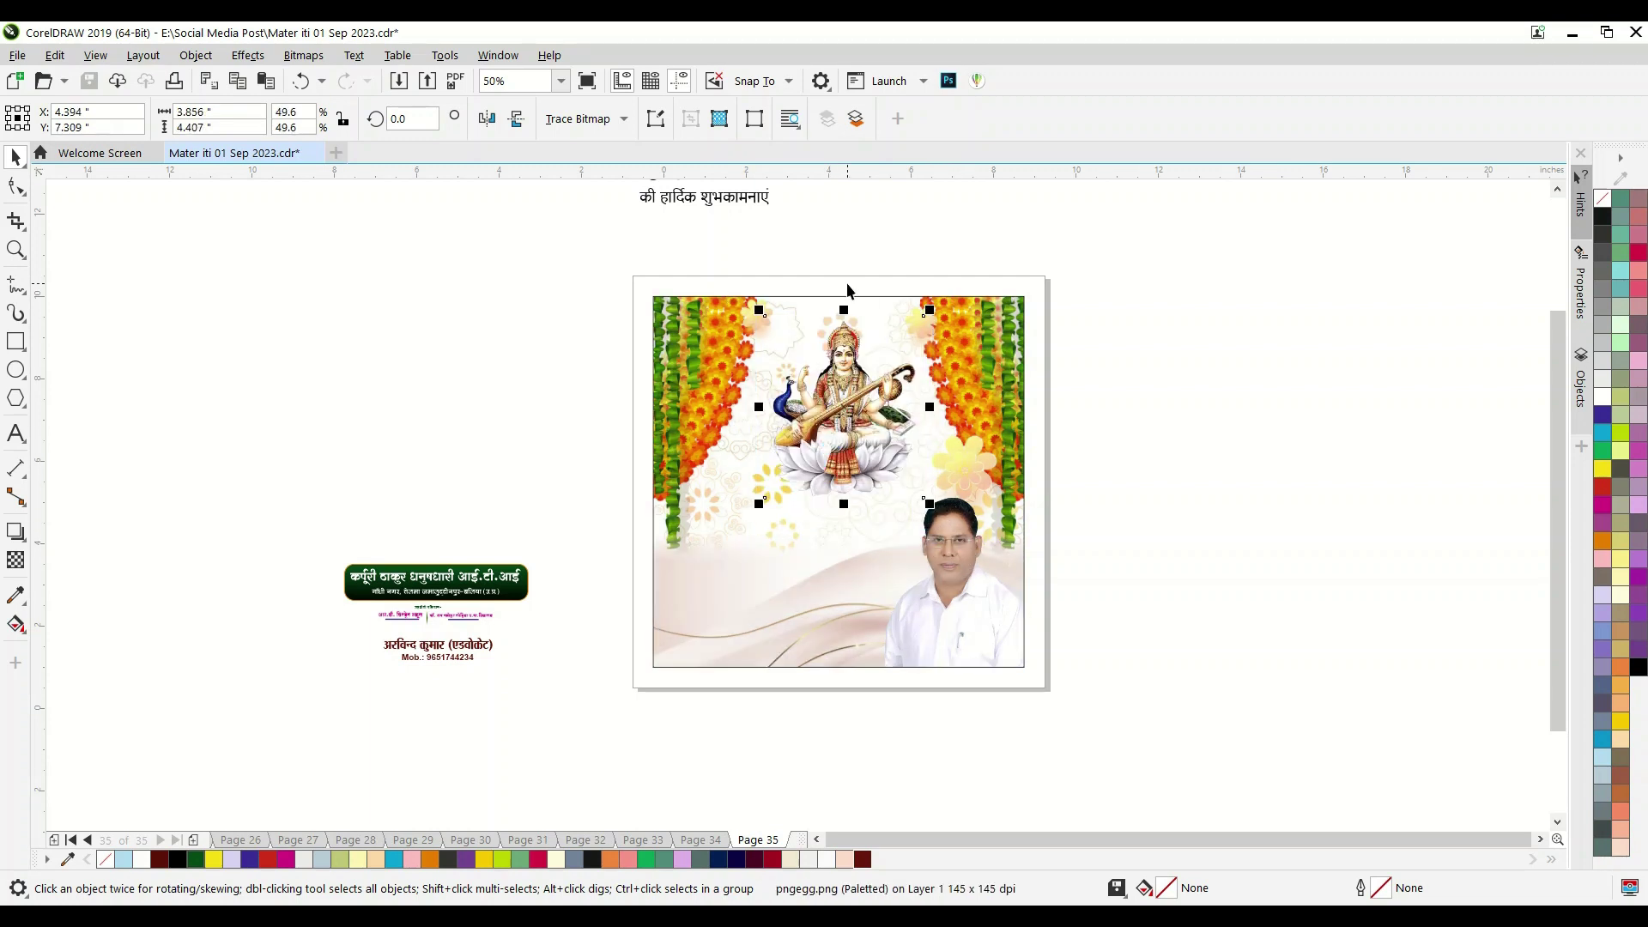
{"action": "scroll", "coordinate": [847, 282], "scroll_direction": "up", "scroll_amount": 1}
{"action": "scroll", "coordinate": [748, 473], "scroll_direction": "down", "scroll_amount": 1}
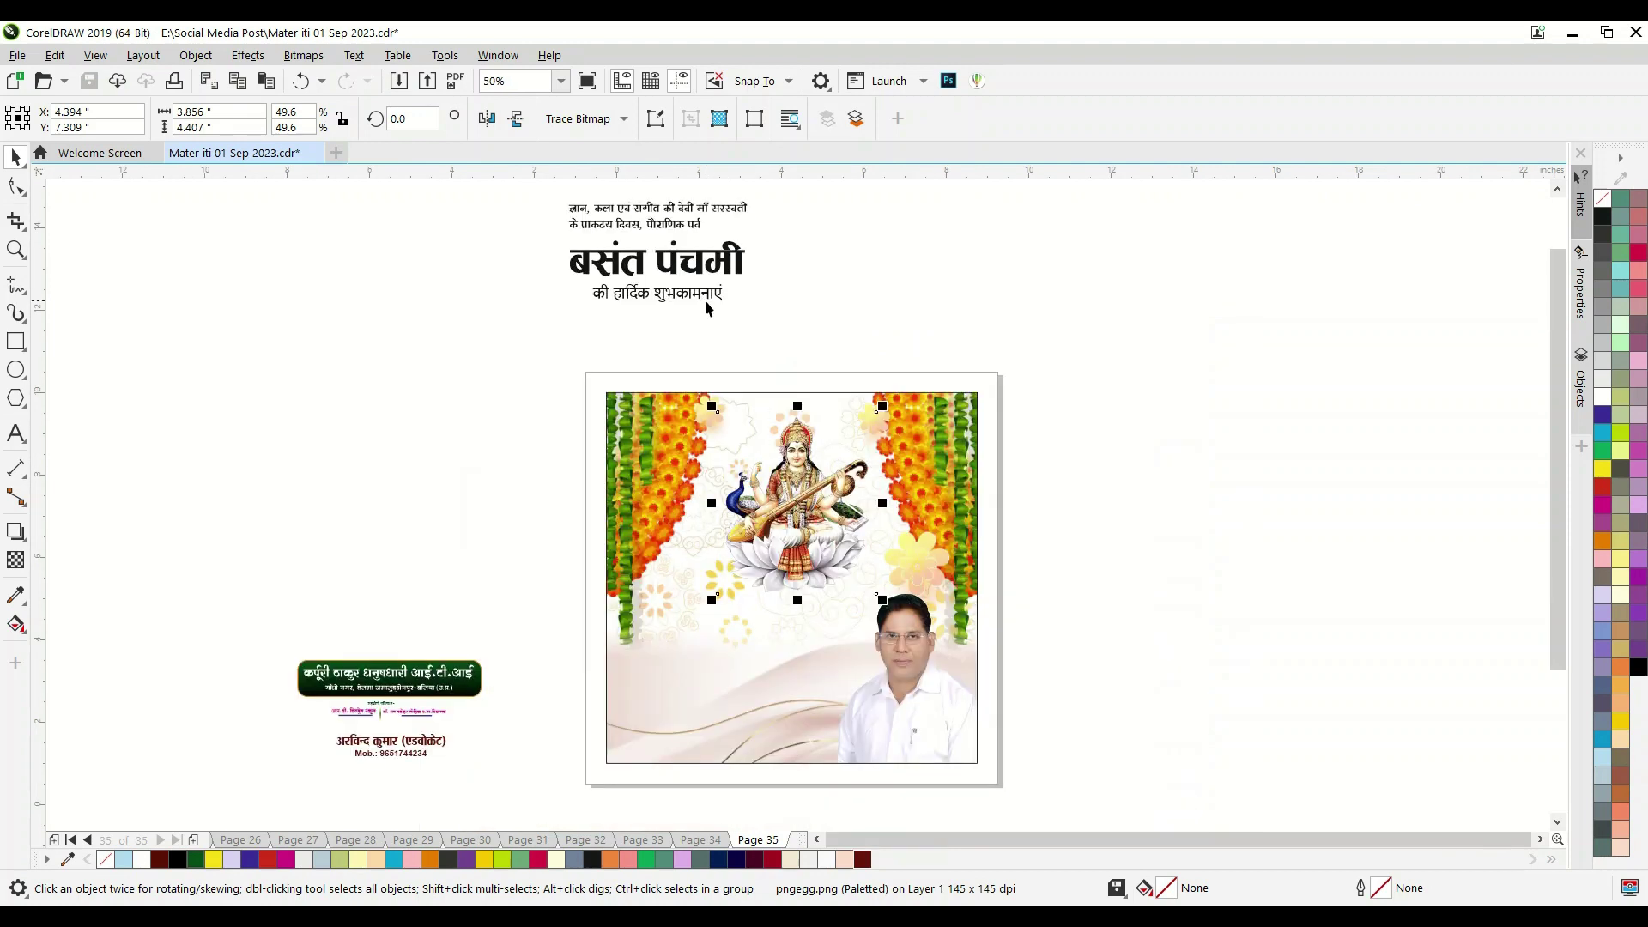
- Move the two-line Hindi text toward the poster, centre-align it and colour it maroon
{"action": "left_click", "coordinate": [618, 231]}
{"action": "mouse_move", "coordinate": [618, 230]}
{"action": "left_mouse_down"}
{"action": "mouse_move", "coordinate": [740, 320]}
{"action": "mouse_move", "coordinate": [785, 391]}
{"action": "left_mouse_up"}
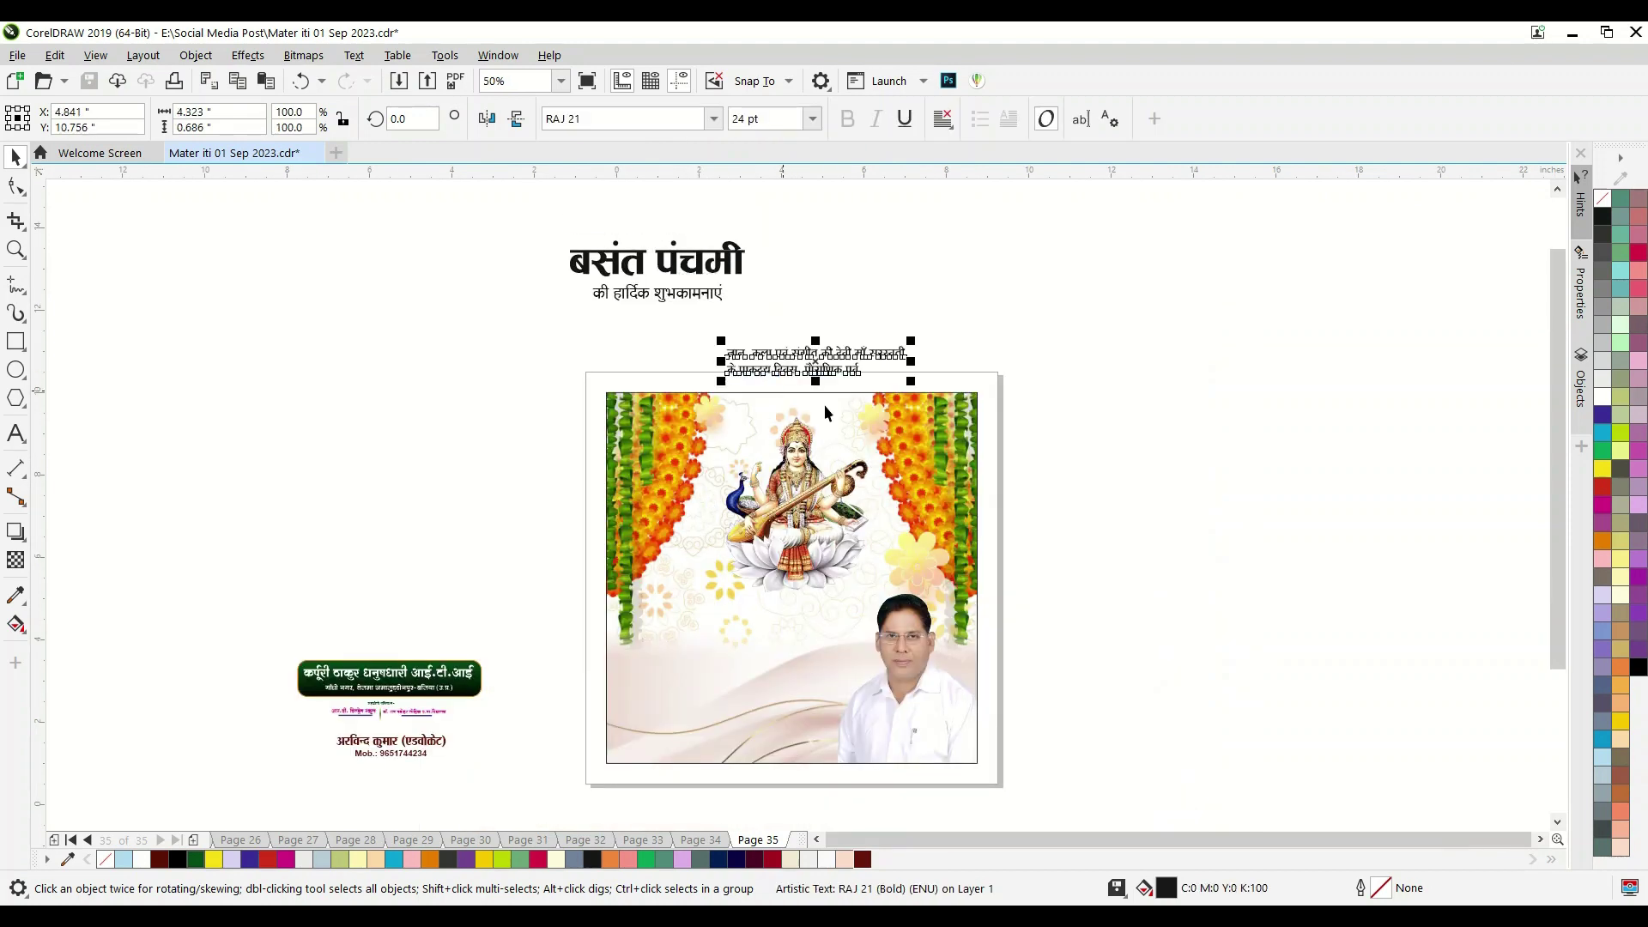
{"action": "scroll", "coordinate": [863, 376], "scroll_direction": "up", "scroll_amount": 1}
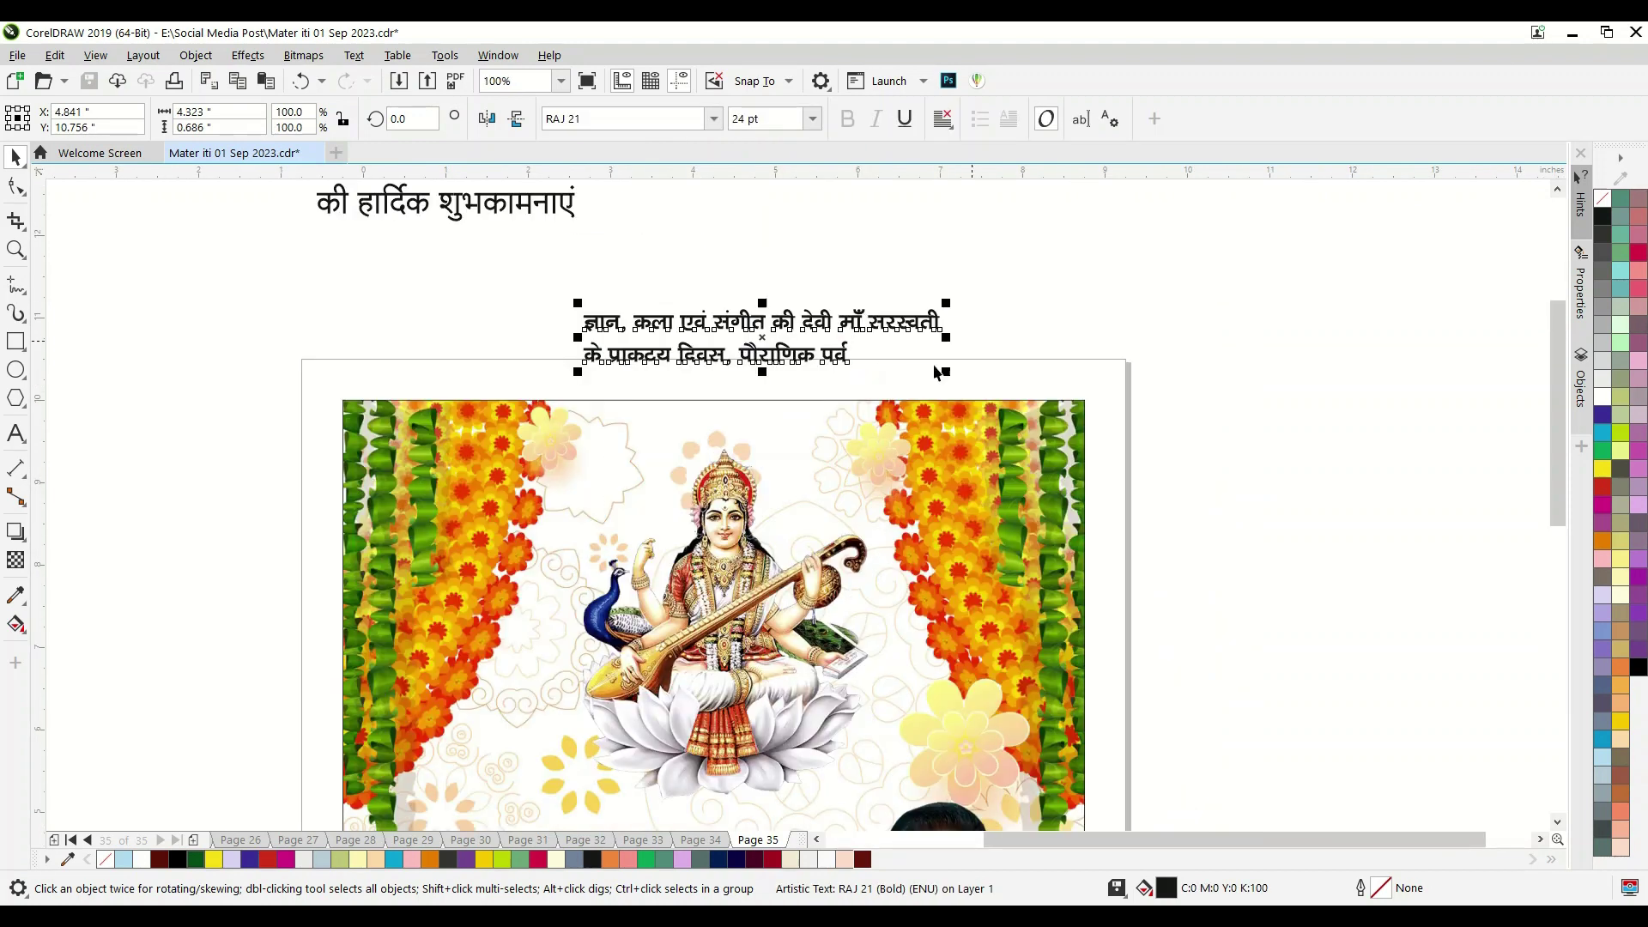
{"action": "left_click", "coordinate": [945, 120]}
{"action": "left_click", "coordinate": [978, 188]}
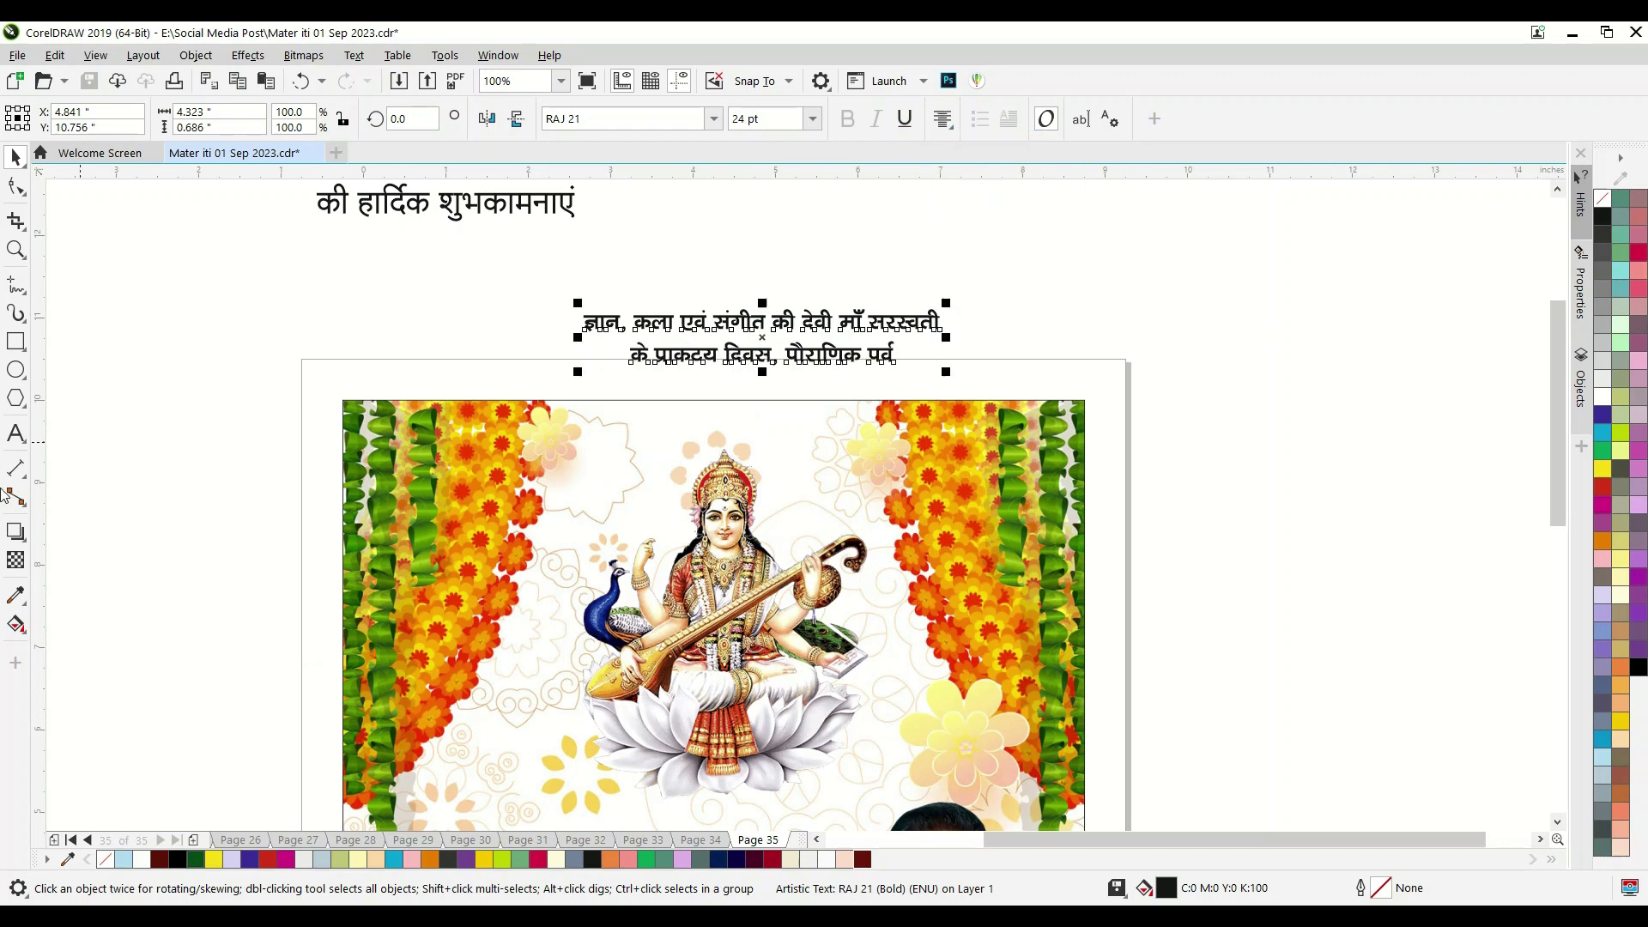
{"action": "left_click", "coordinate": [863, 860]}
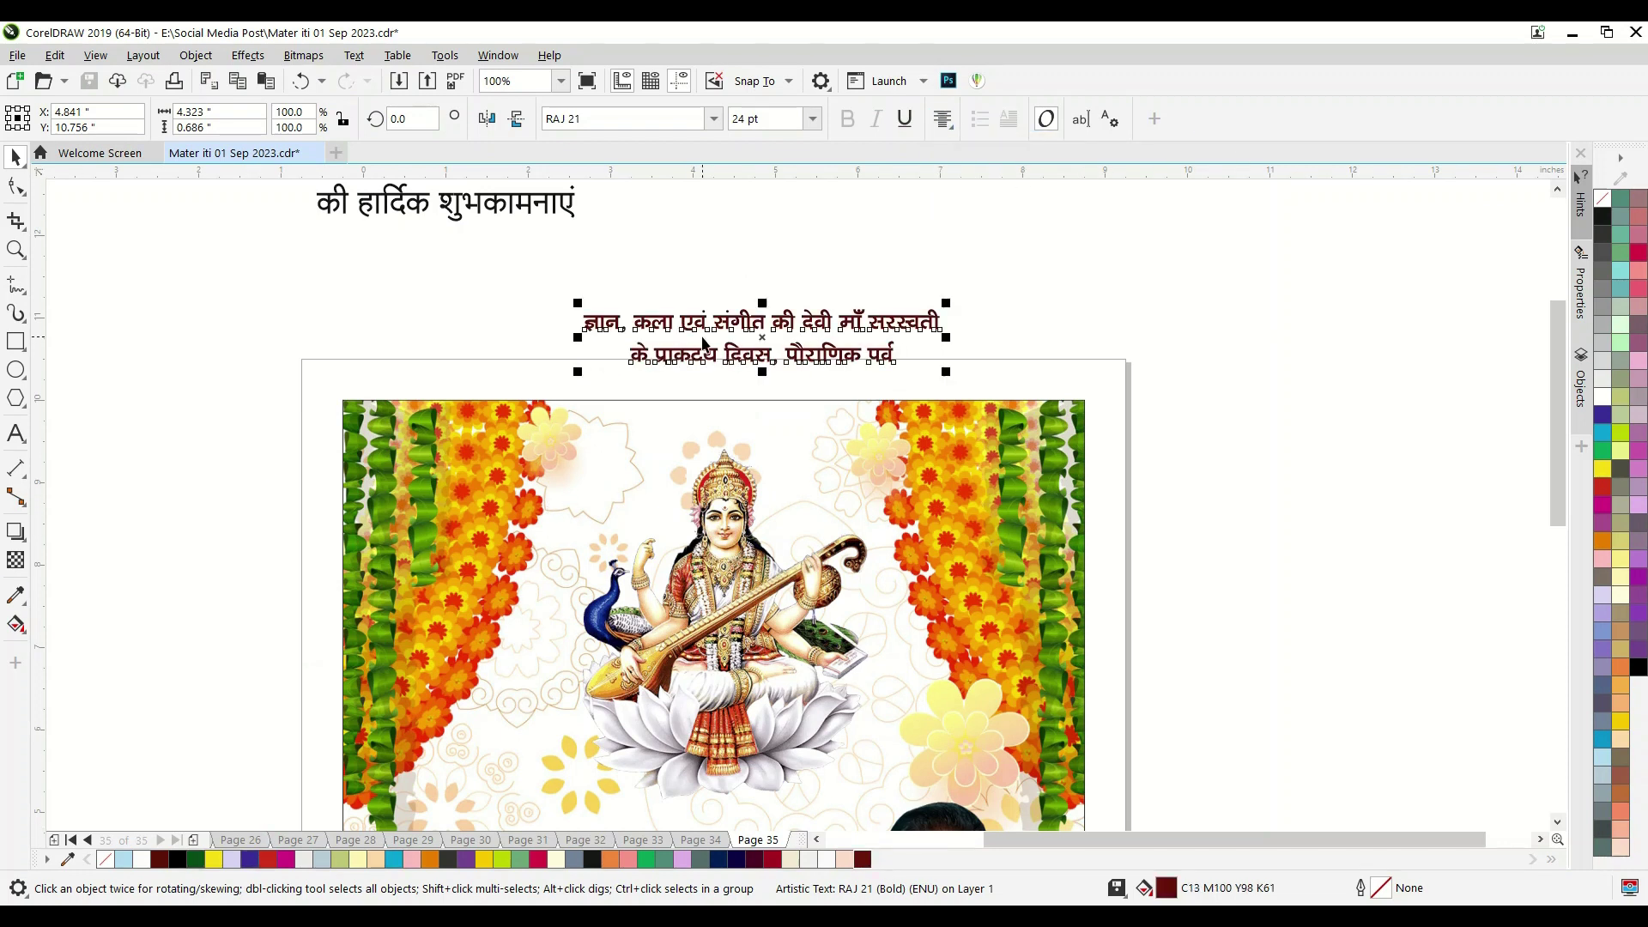
{"action": "scroll", "coordinate": [700, 333], "scroll_direction": "up", "scroll_amount": 1}
- Tighten the text's line spacing, shrink it to about 81% and place it at the top centre
{"action": "left_click", "coordinate": [16, 187]}
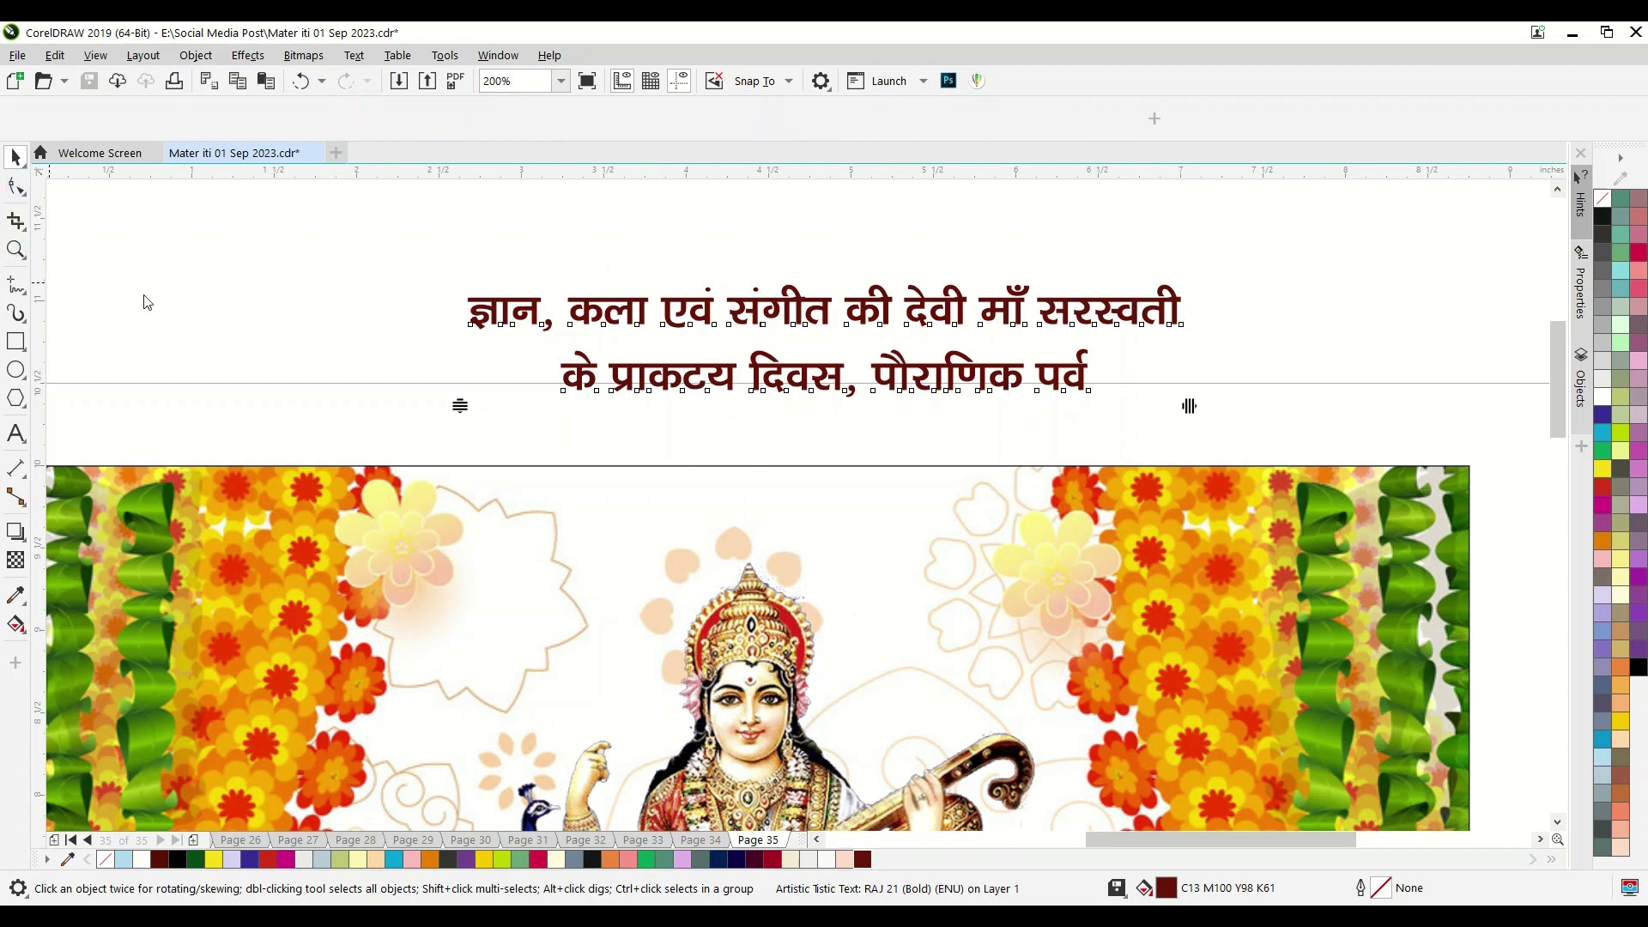
{"action": "left_click_drag", "start_coordinate": [461, 407], "coordinate": [456, 388]}
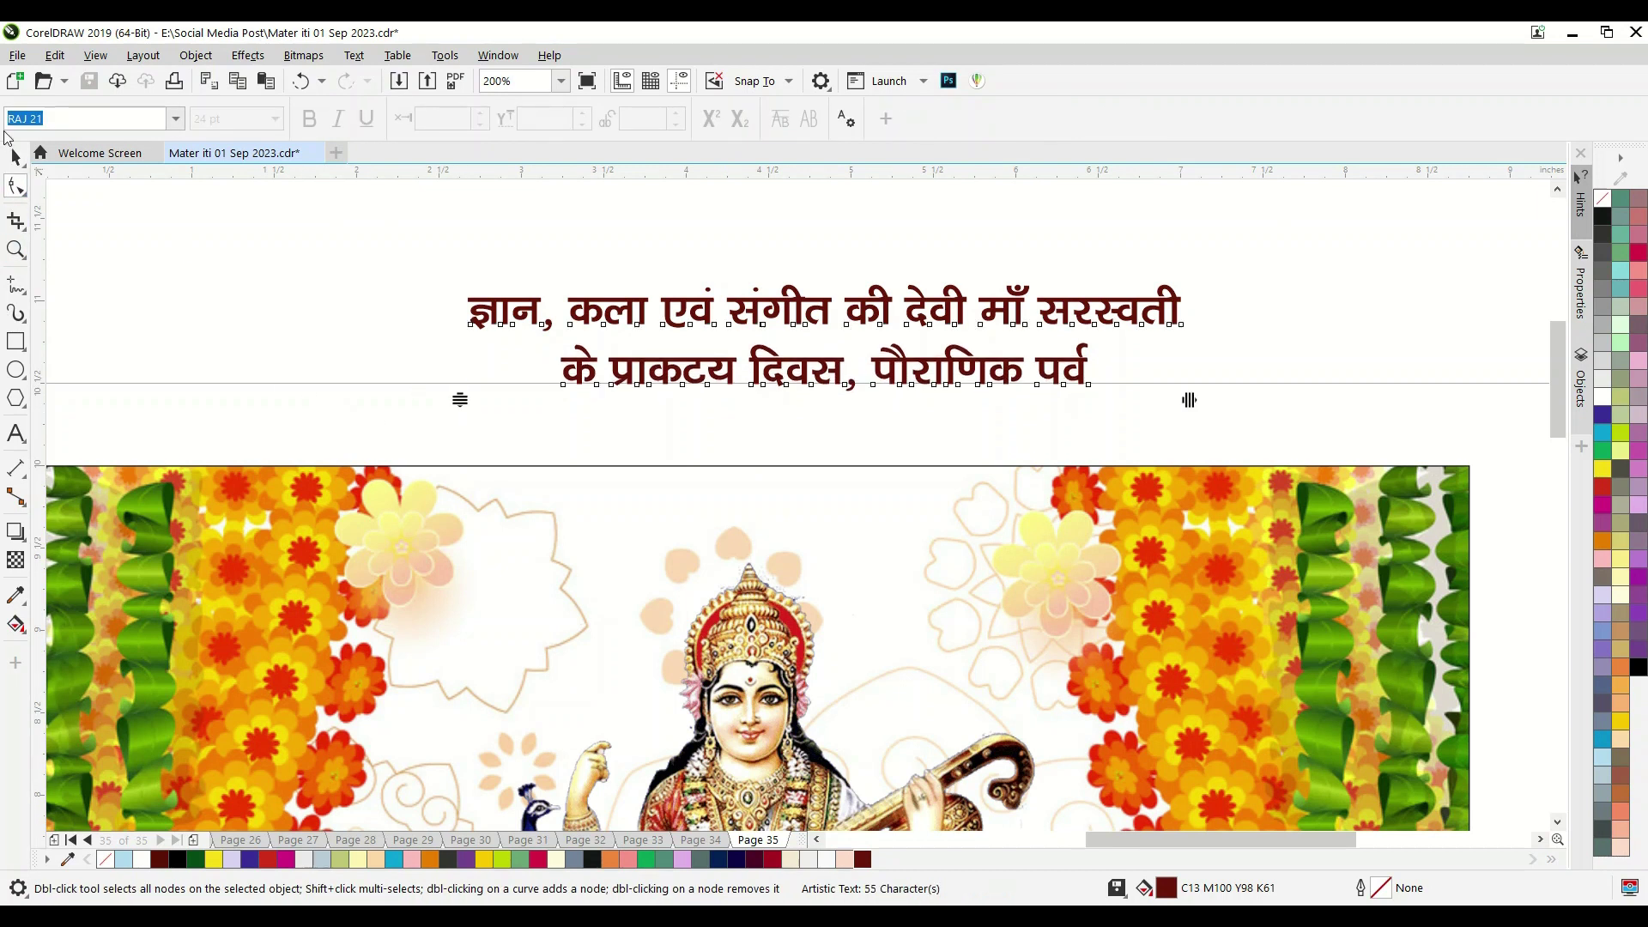
{"action": "left_click", "coordinate": [15, 158]}
{"action": "left_click_drag", "start_coordinate": [825, 342], "coordinate": [778, 536]}
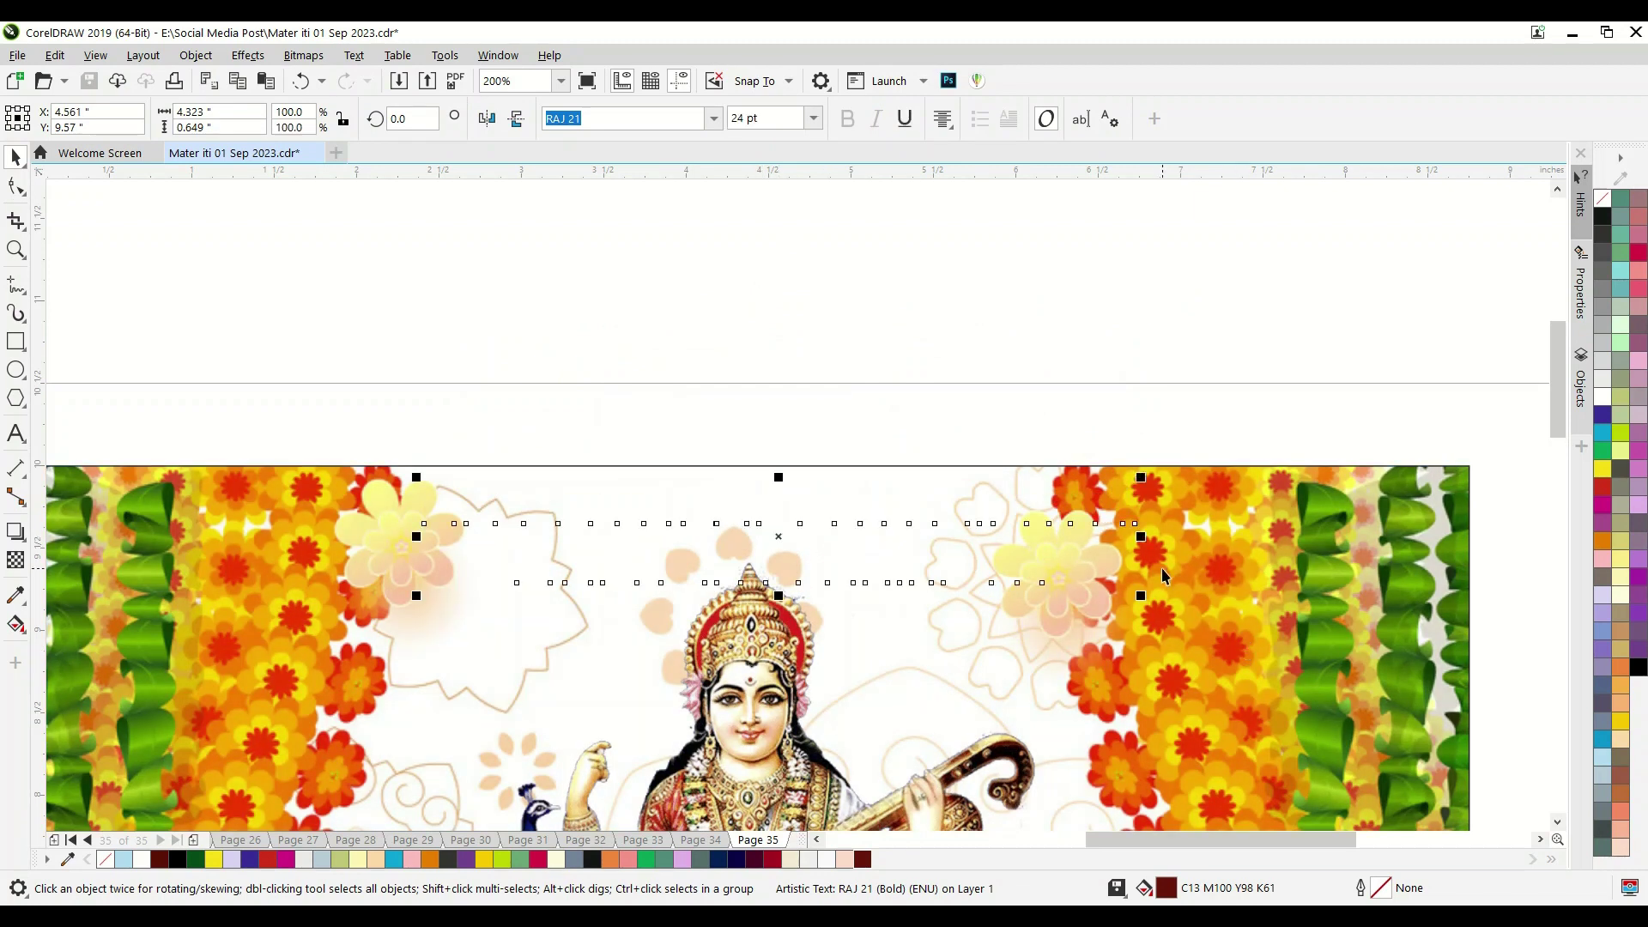
{"action": "left_click_drag", "start_coordinate": [1141, 595], "coordinate": [1042, 599]}
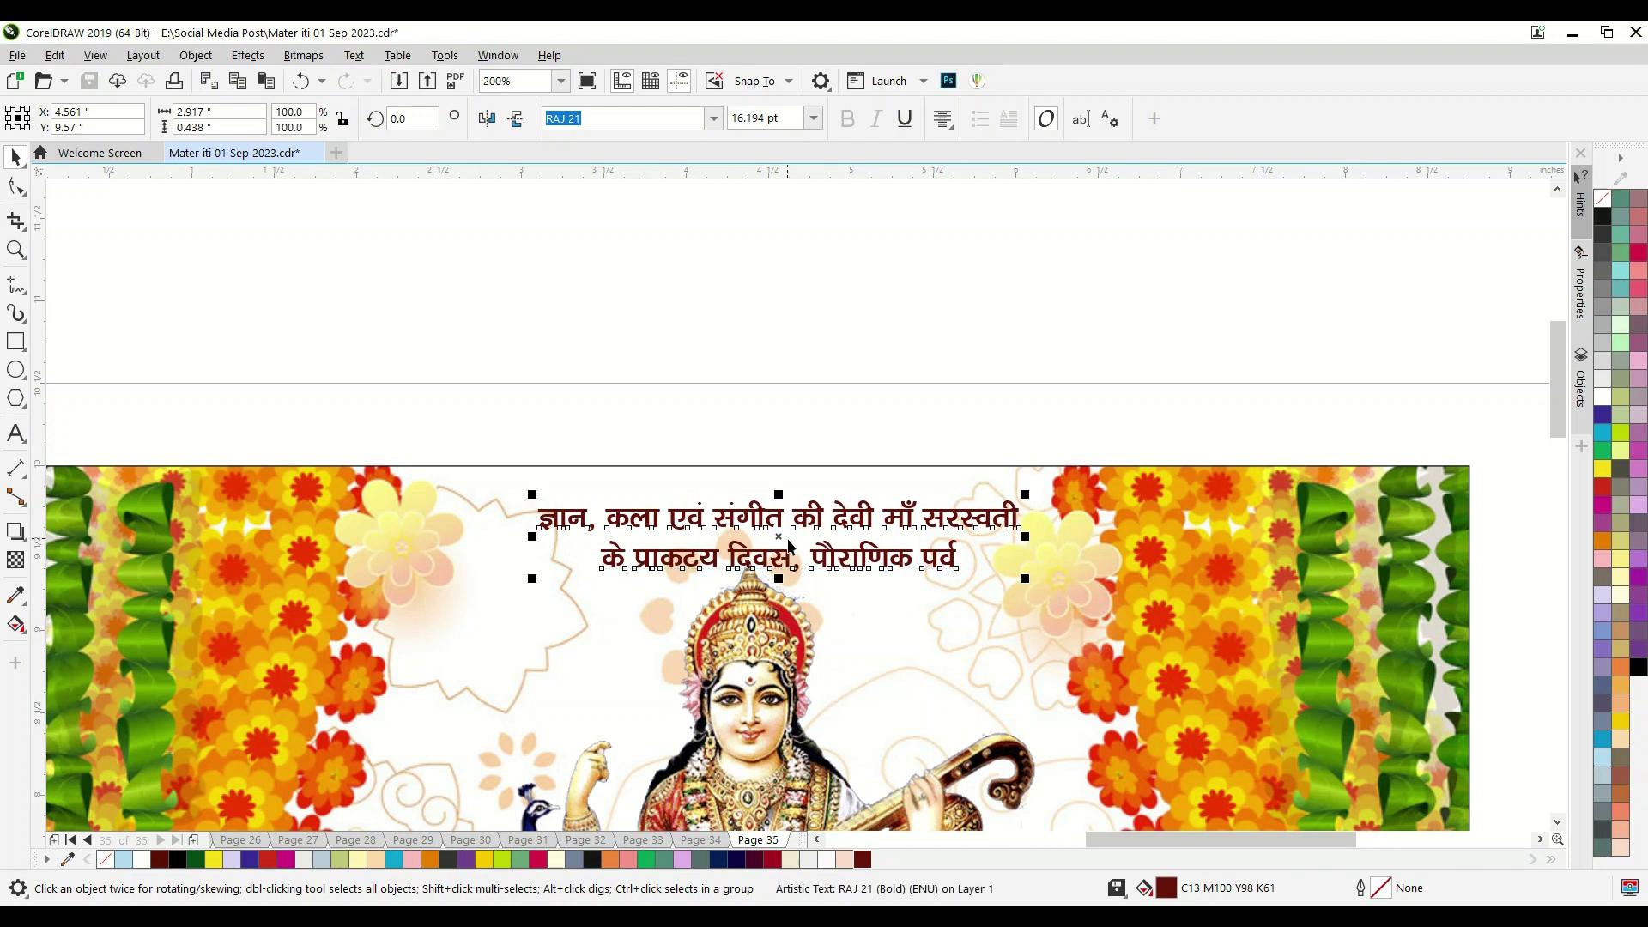
{"action": "mouse_move", "coordinate": [781, 542]}
{"action": "left_mouse_down"}
{"action": "mouse_move", "coordinate": [724, 527]}
{"action": "mouse_move", "coordinate": [741, 526]}
{"action": "left_mouse_up"}
{"action": "scroll", "coordinate": [759, 380], "scroll_direction": "down", "scroll_amount": 1}
- Move the बसंत पंचमी heading and greeting line onto the poster below Saraswati
{"action": "scroll", "coordinate": [759, 380], "scroll_direction": "down", "scroll_amount": 1}
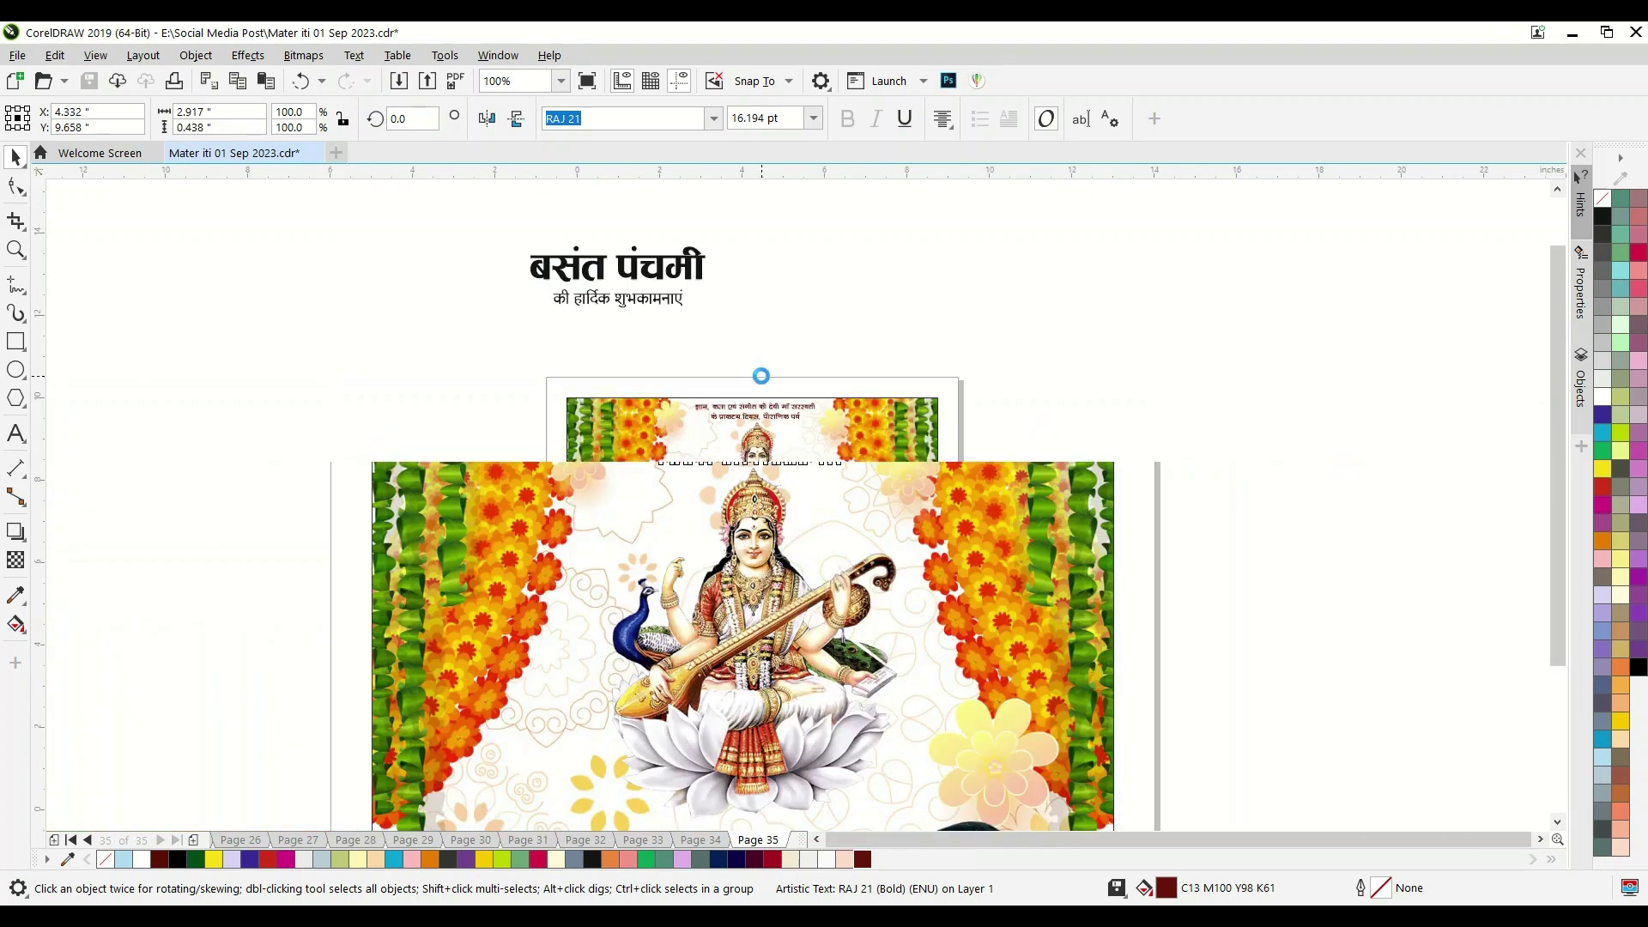
{"action": "left_click", "coordinate": [725, 316]}
{"action": "left_click_drag", "start_coordinate": [415, 234], "coordinate": [809, 320]}
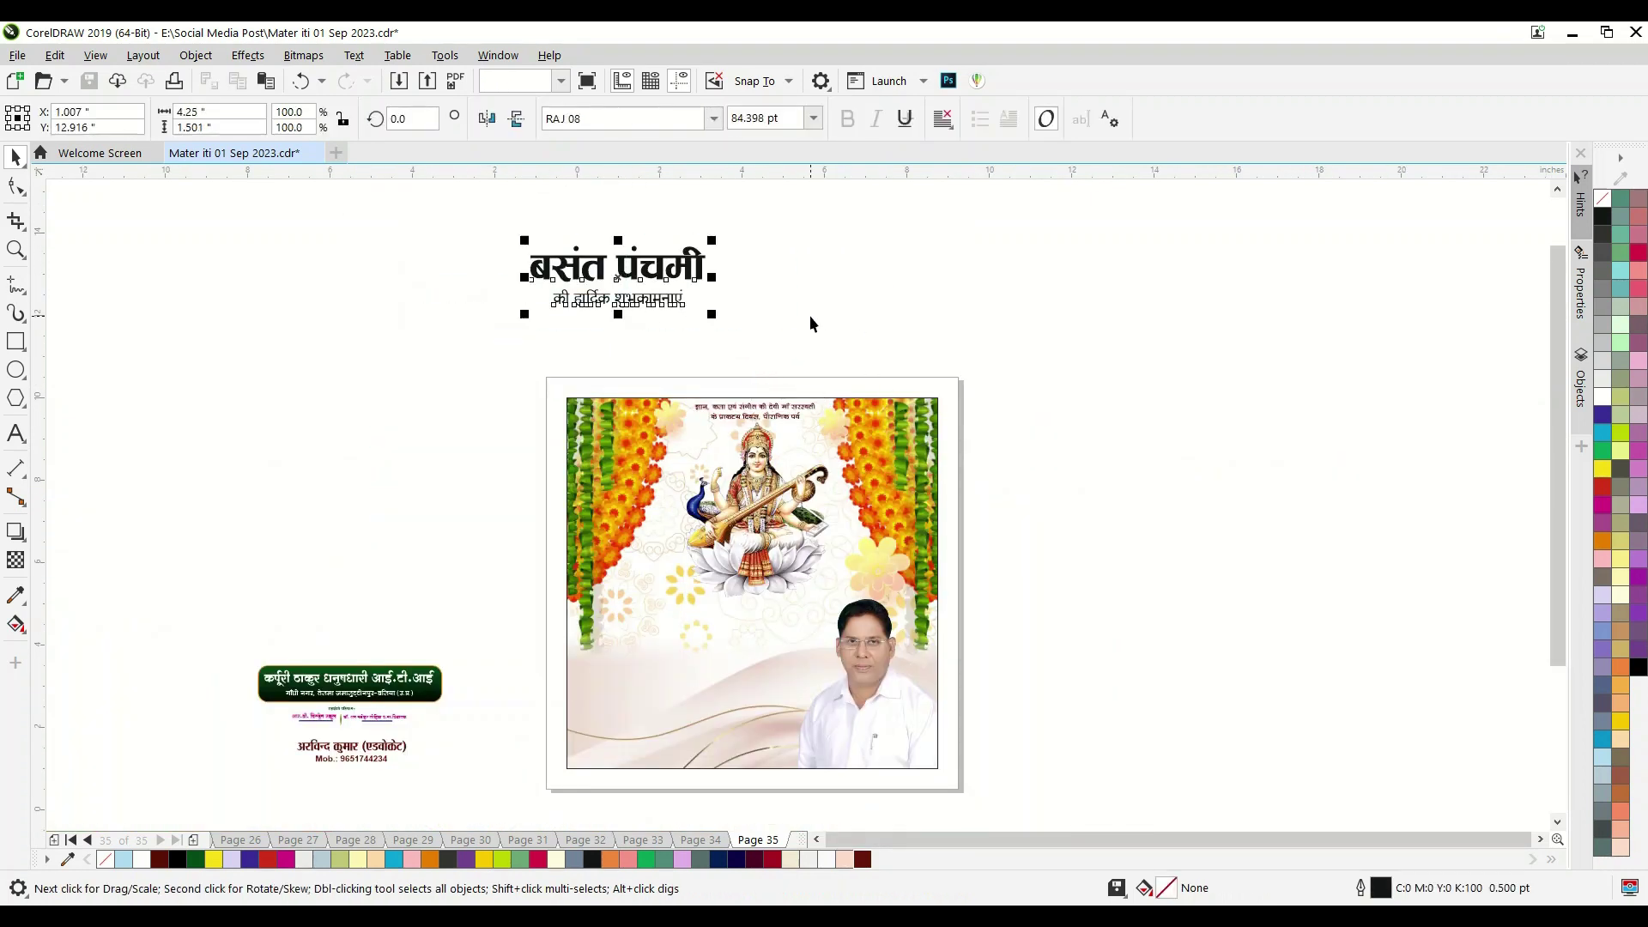
{"action": "left_click_drag", "start_coordinate": [627, 275], "coordinate": [711, 635]}
{"action": "scroll", "coordinate": [725, 698], "scroll_direction": "up", "scroll_amount": 1}
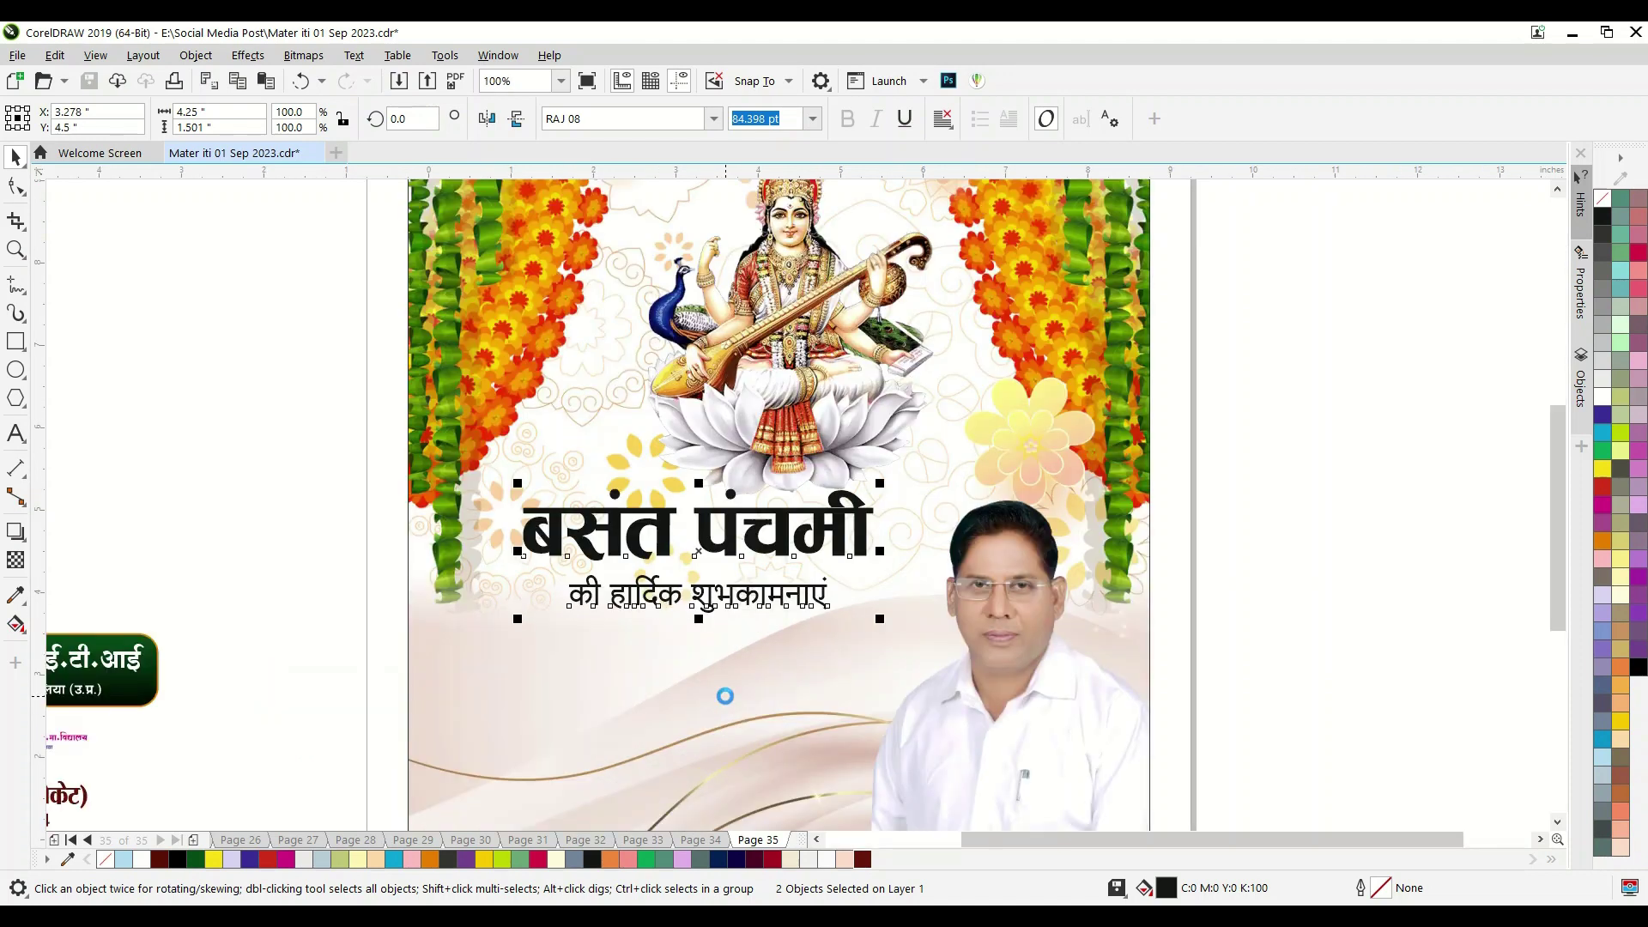
- Scale both heading texts down slightly to 77.022 pt
{"action": "left_click_drag", "start_coordinate": [243, 444], "coordinate": [277, 472]}
{"action": "left_click_drag", "start_coordinate": [944, 675], "coordinate": [861, 611]}
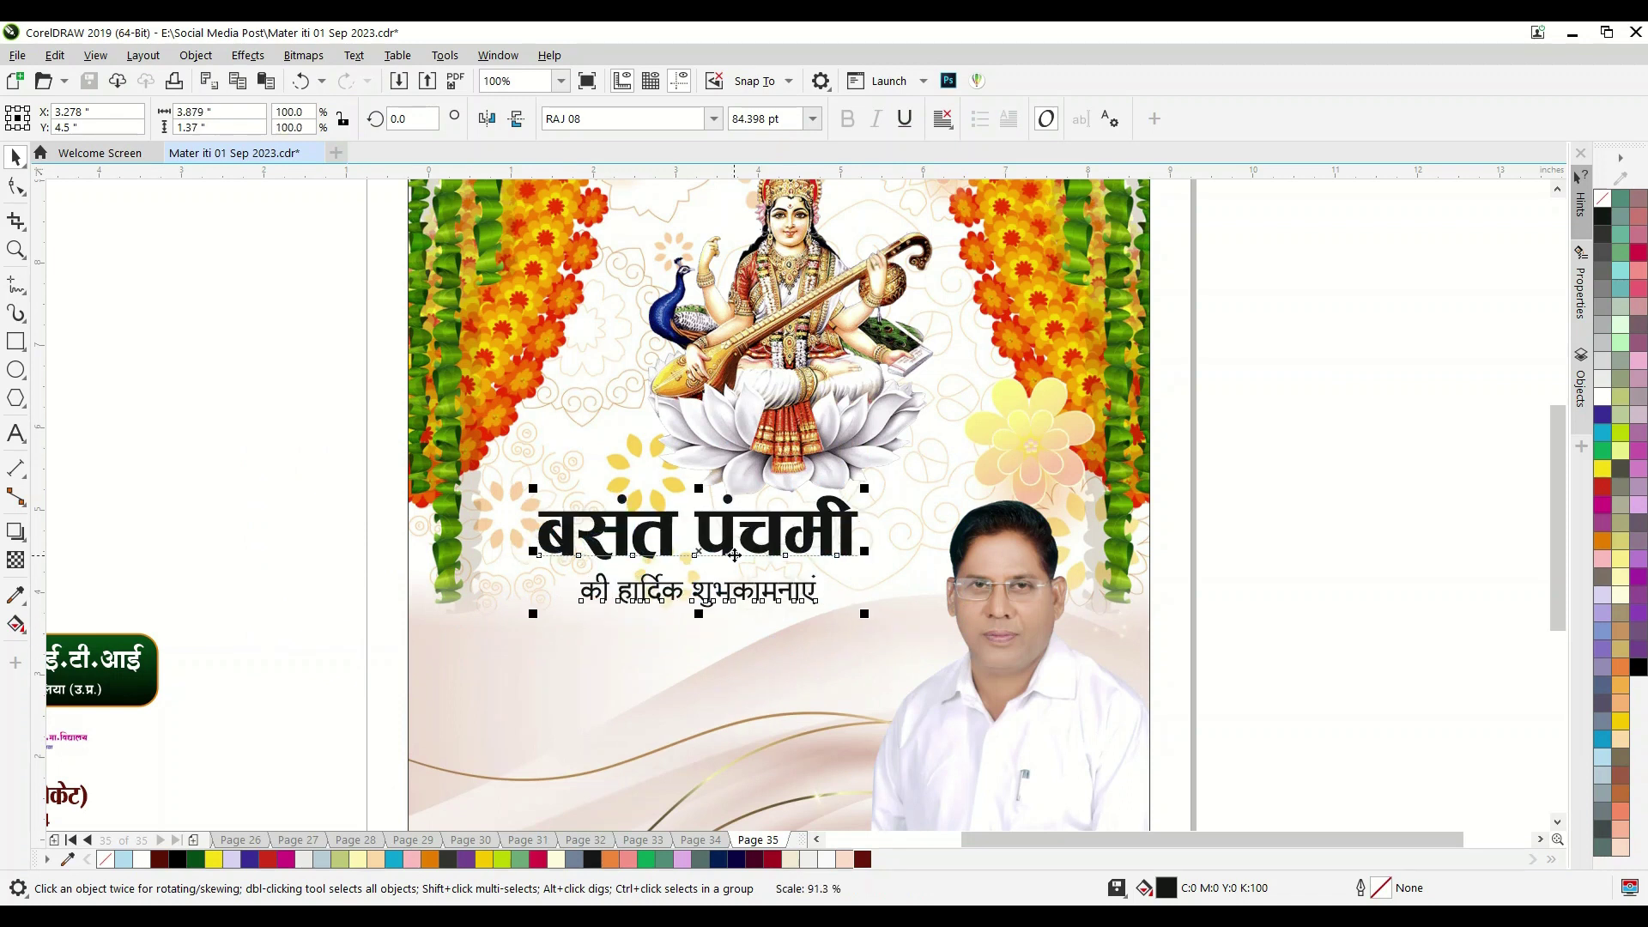
{"action": "left_click_drag", "start_coordinate": [719, 550], "coordinate": [730, 564]}
{"action": "left_click", "coordinate": [295, 476]}
{"action": "scroll", "coordinate": [721, 640], "scroll_direction": "up", "scroll_amount": 2}
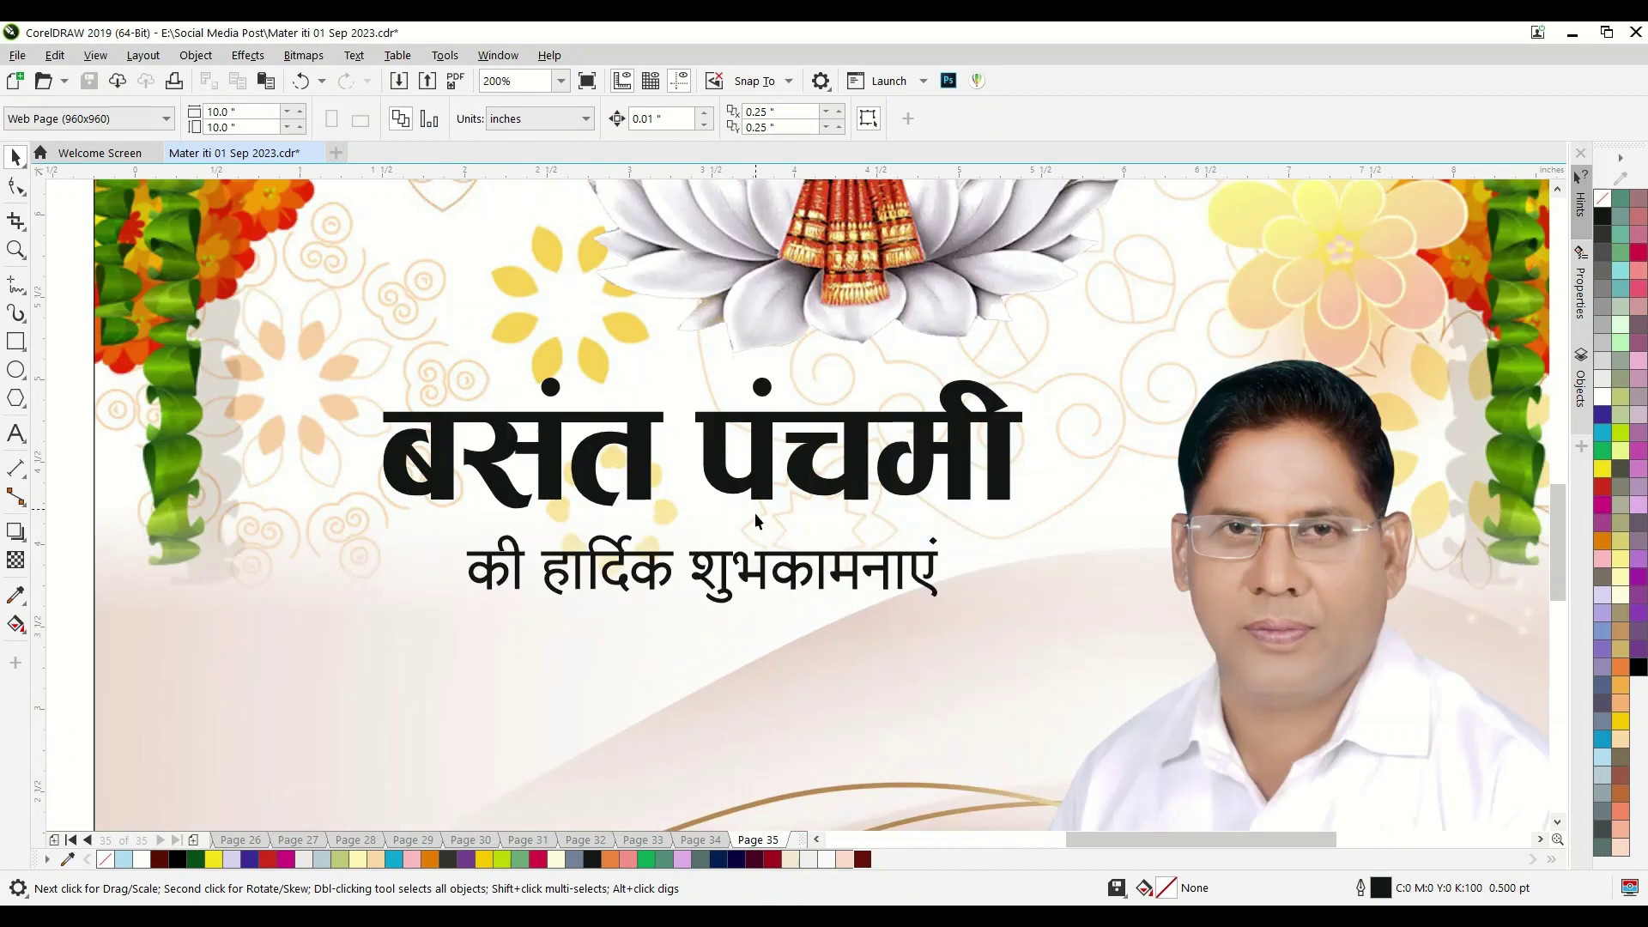
{"action": "scroll", "coordinate": [755, 493], "scroll_direction": "down", "scroll_amount": 2}
{"action": "left_click", "coordinate": [756, 497]}
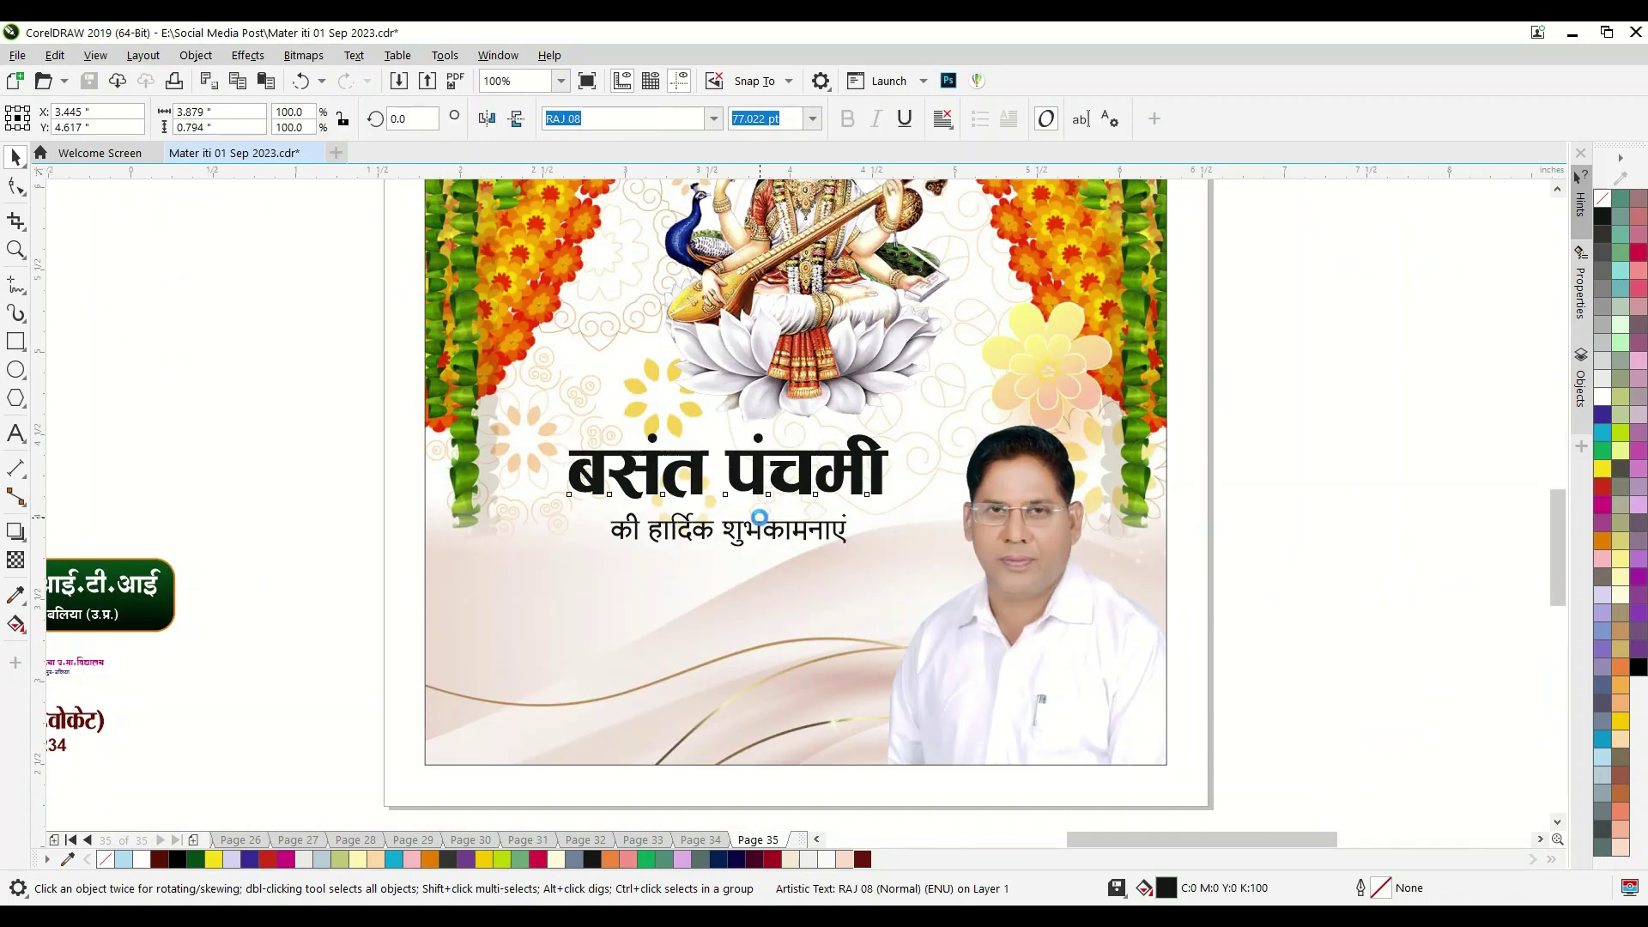
- Colour the greeting line dark navy and the बसंत पंचमी heading red
{"action": "scroll", "coordinate": [759, 515], "scroll_direction": "up", "scroll_amount": 1}
{"action": "left_click", "coordinate": [735, 861]}
{"action": "scroll", "coordinate": [700, 433], "scroll_direction": "down", "scroll_amount": 1}
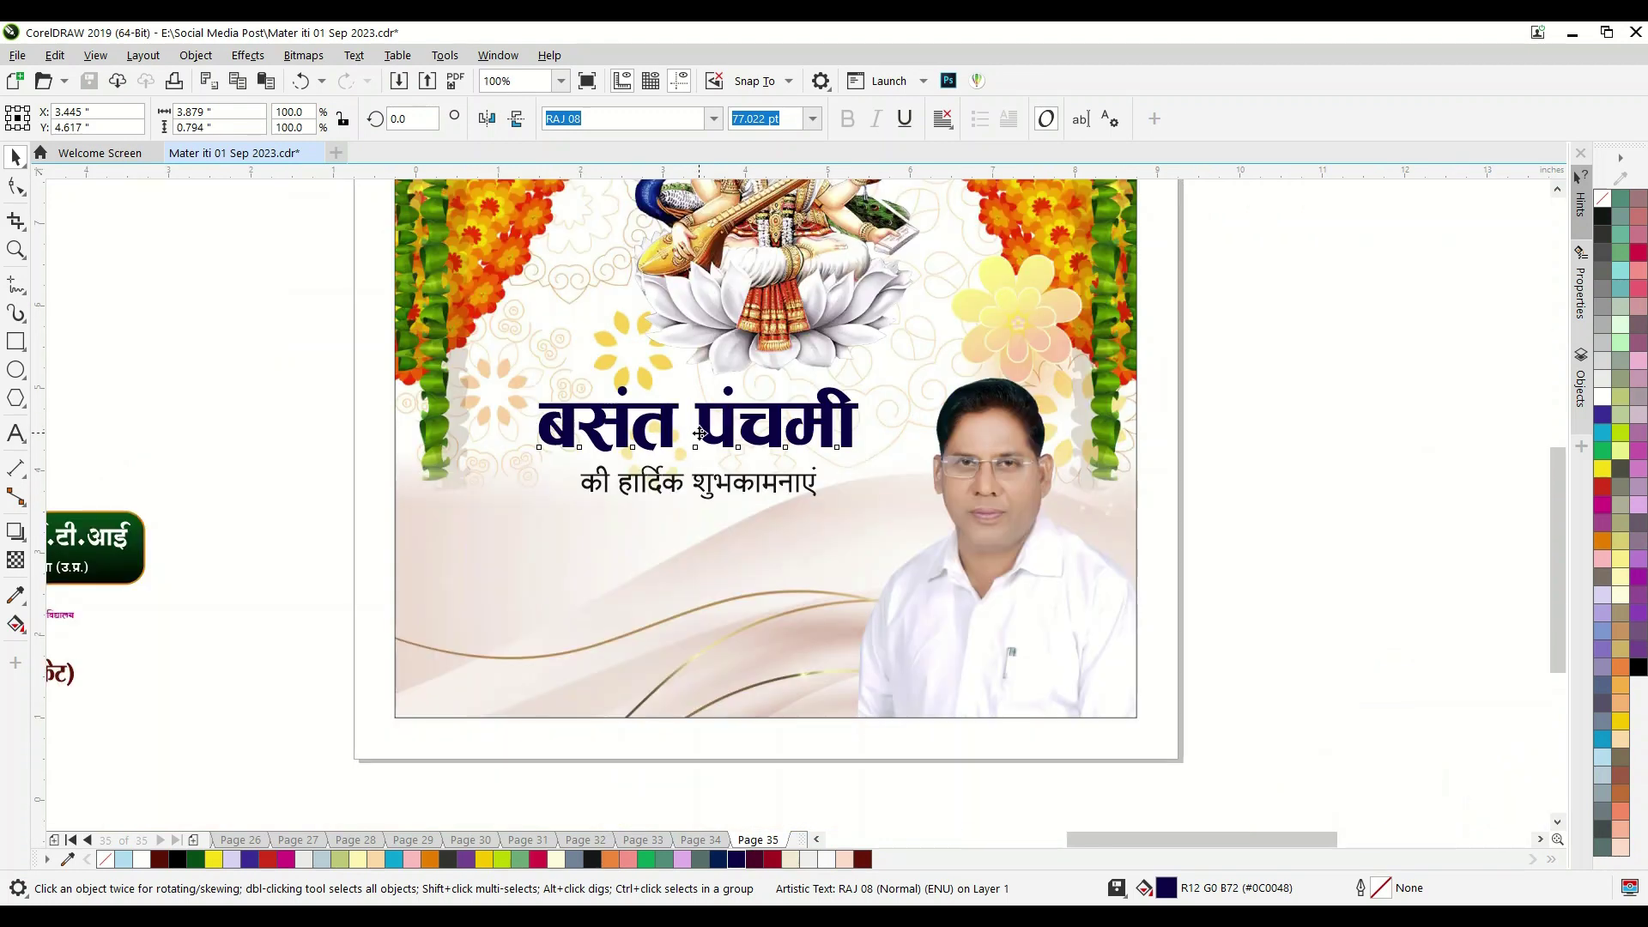
{"action": "scroll", "coordinate": [699, 433], "scroll_direction": "up", "scroll_amount": 1}
{"action": "left_click", "coordinate": [704, 539]}
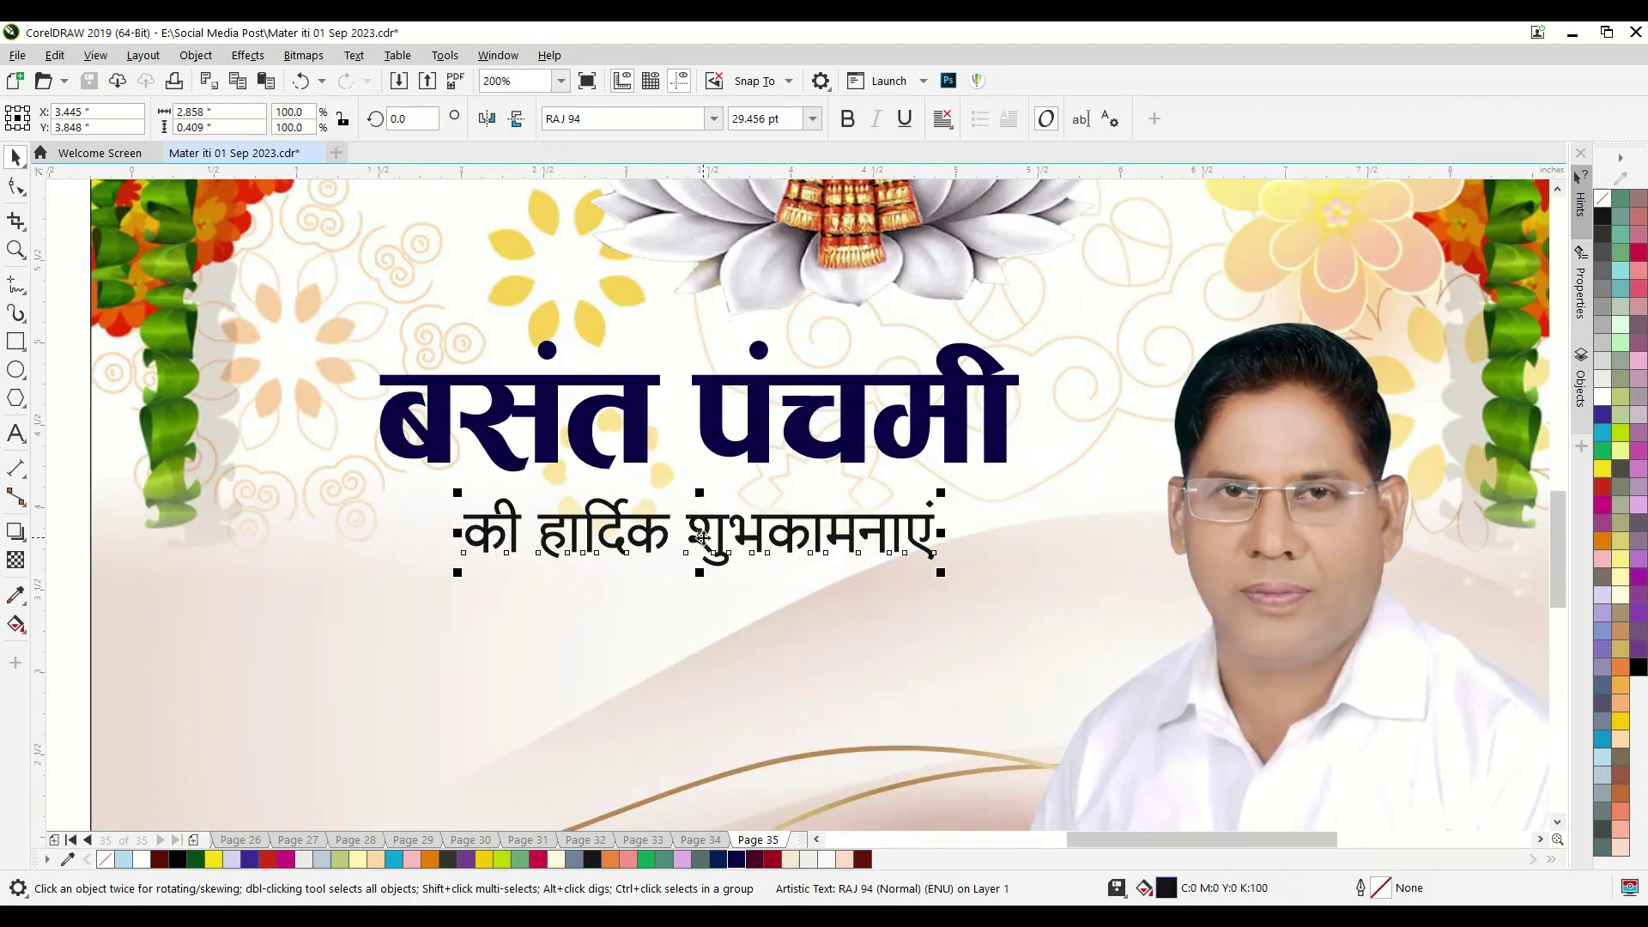
{"action": "left_click", "coordinate": [736, 860]}
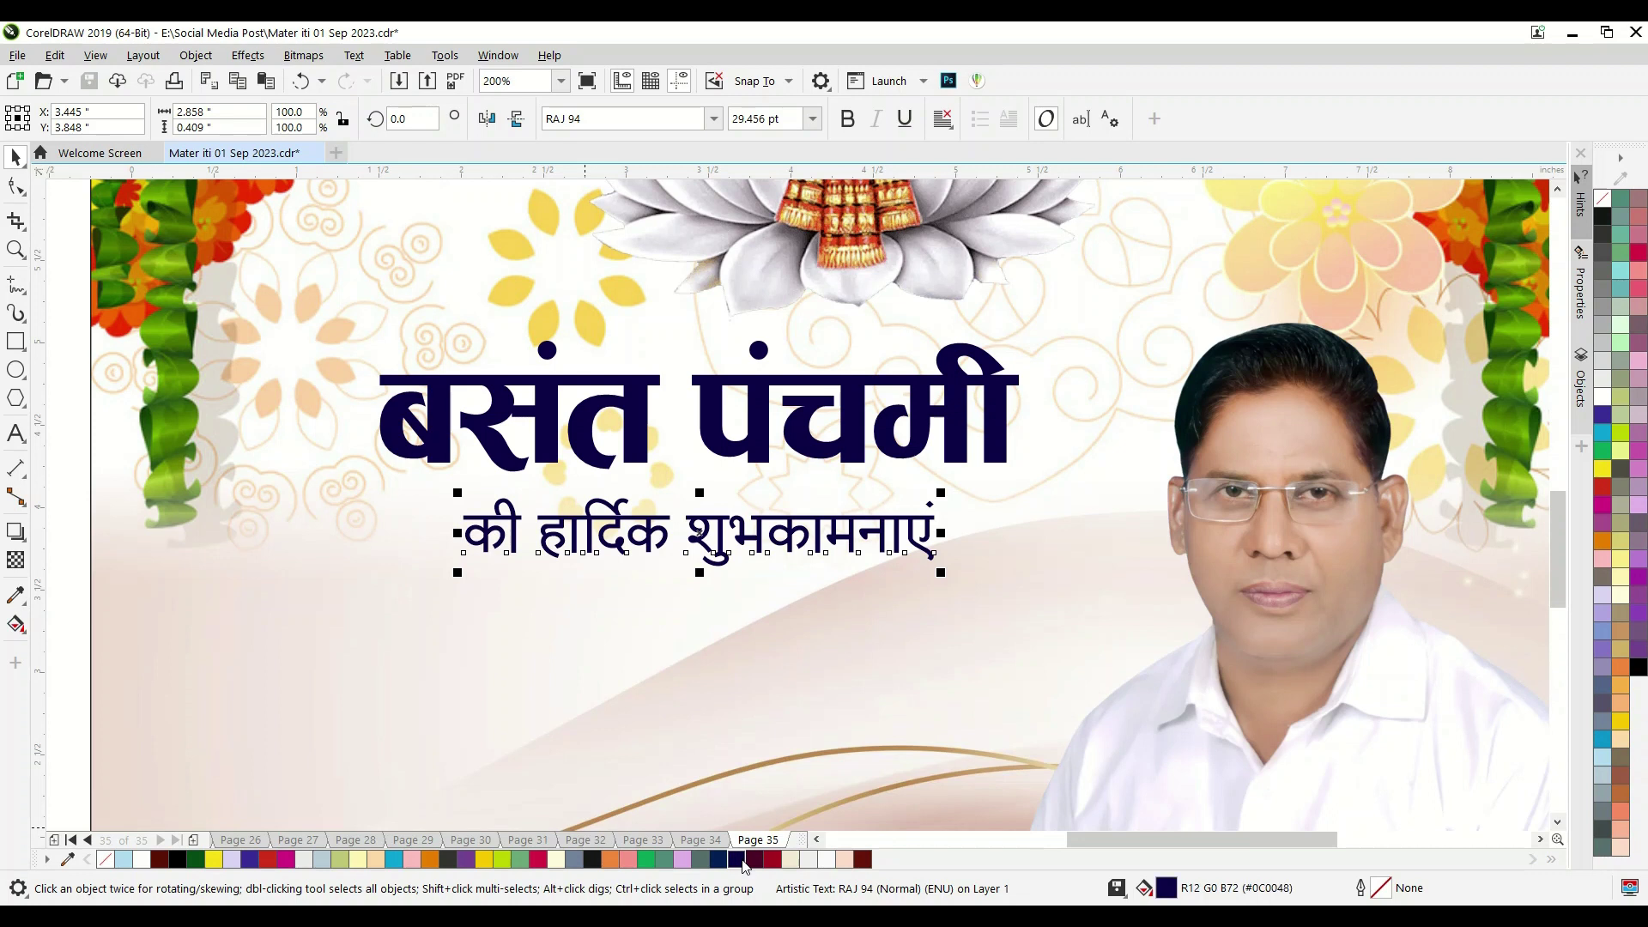
{"action": "left_click", "coordinate": [763, 448]}
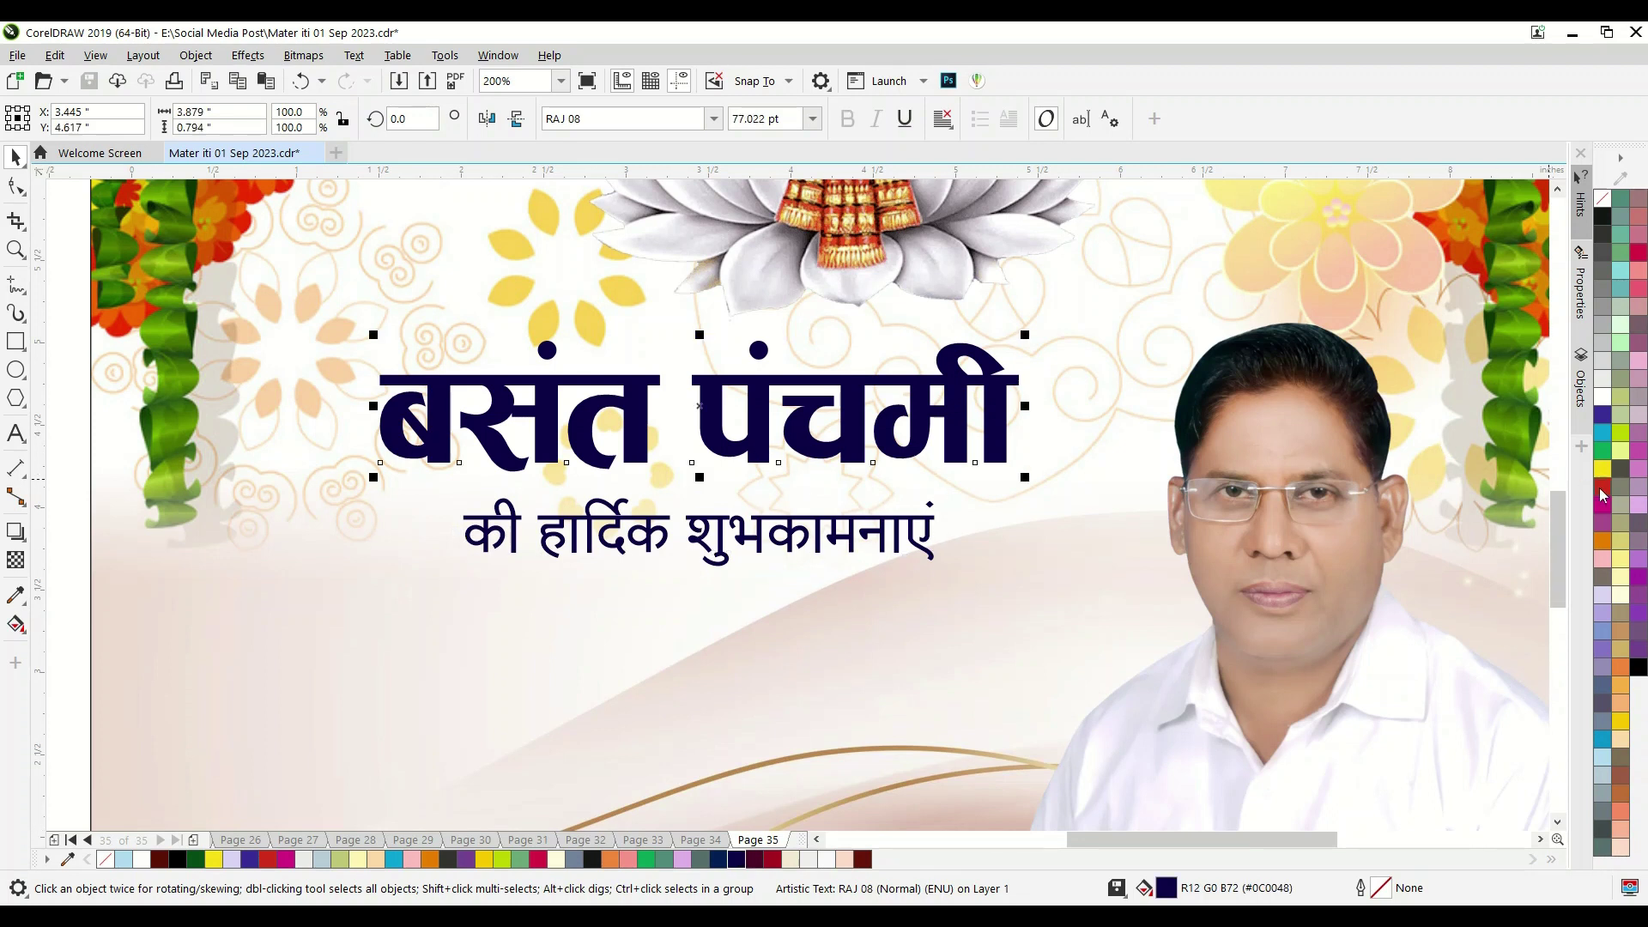
{"action": "left_click", "coordinate": [1602, 488]}
{"action": "scroll", "coordinate": [495, 419], "scroll_direction": "down", "scroll_amount": 2}
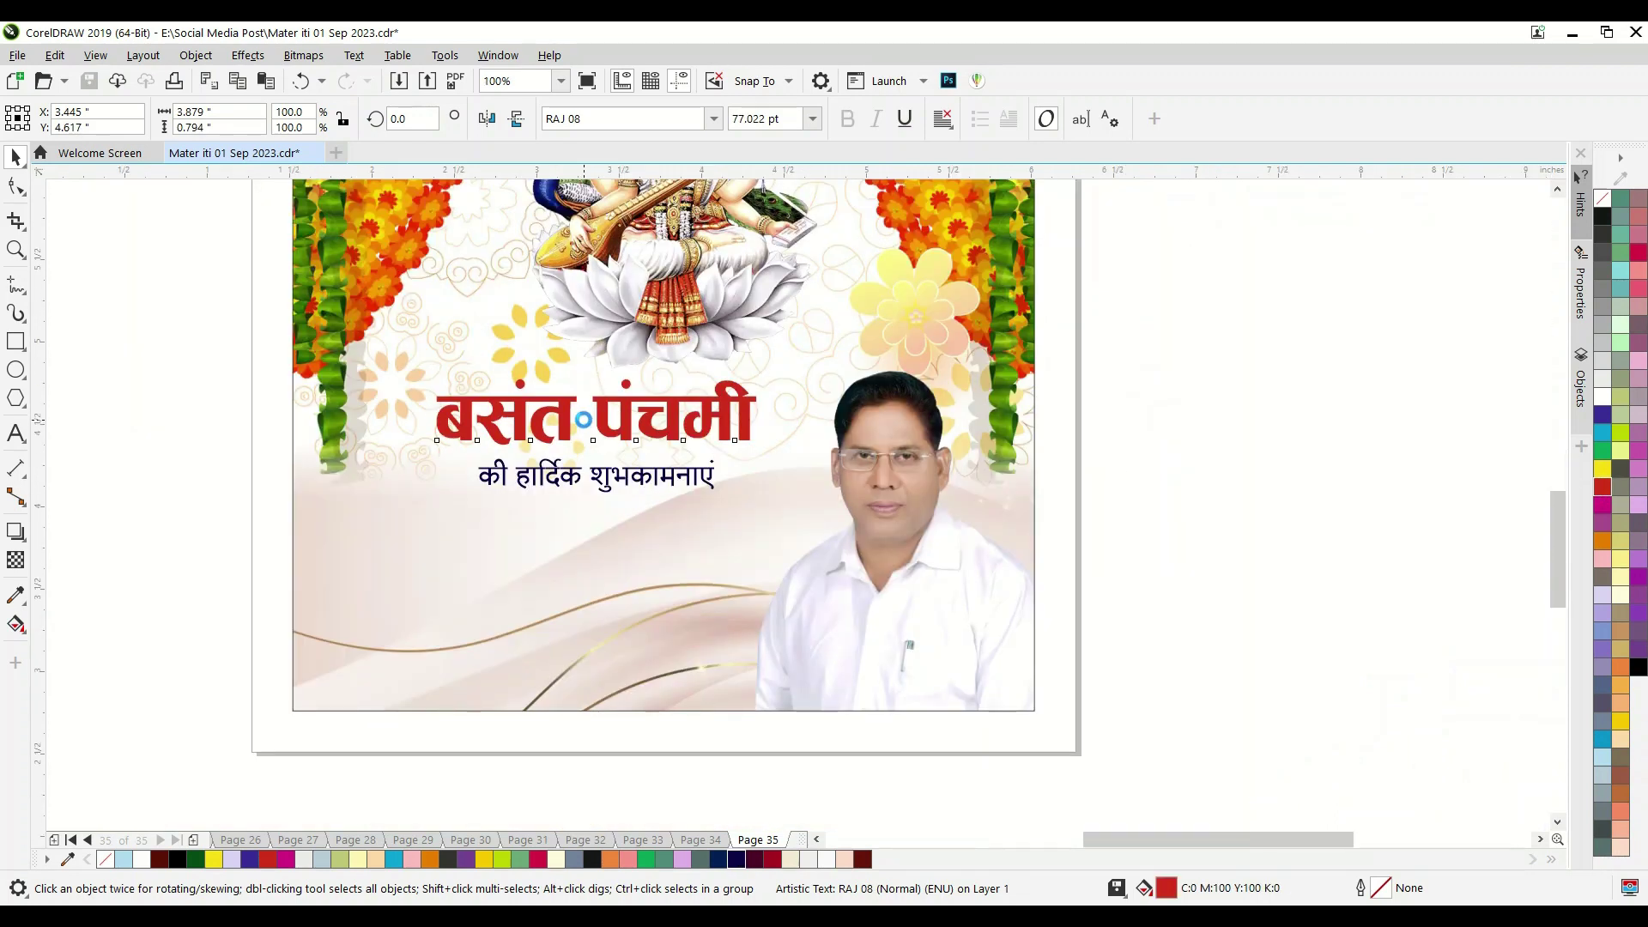
{"action": "scroll", "coordinate": [584, 412], "scroll_direction": "up", "scroll_amount": 2}
- Give the heading a 3.0 pt outline placed behind its fill
{"action": "key", "text": "F12"}
{"action": "left_click", "coordinate": [693, 399]}
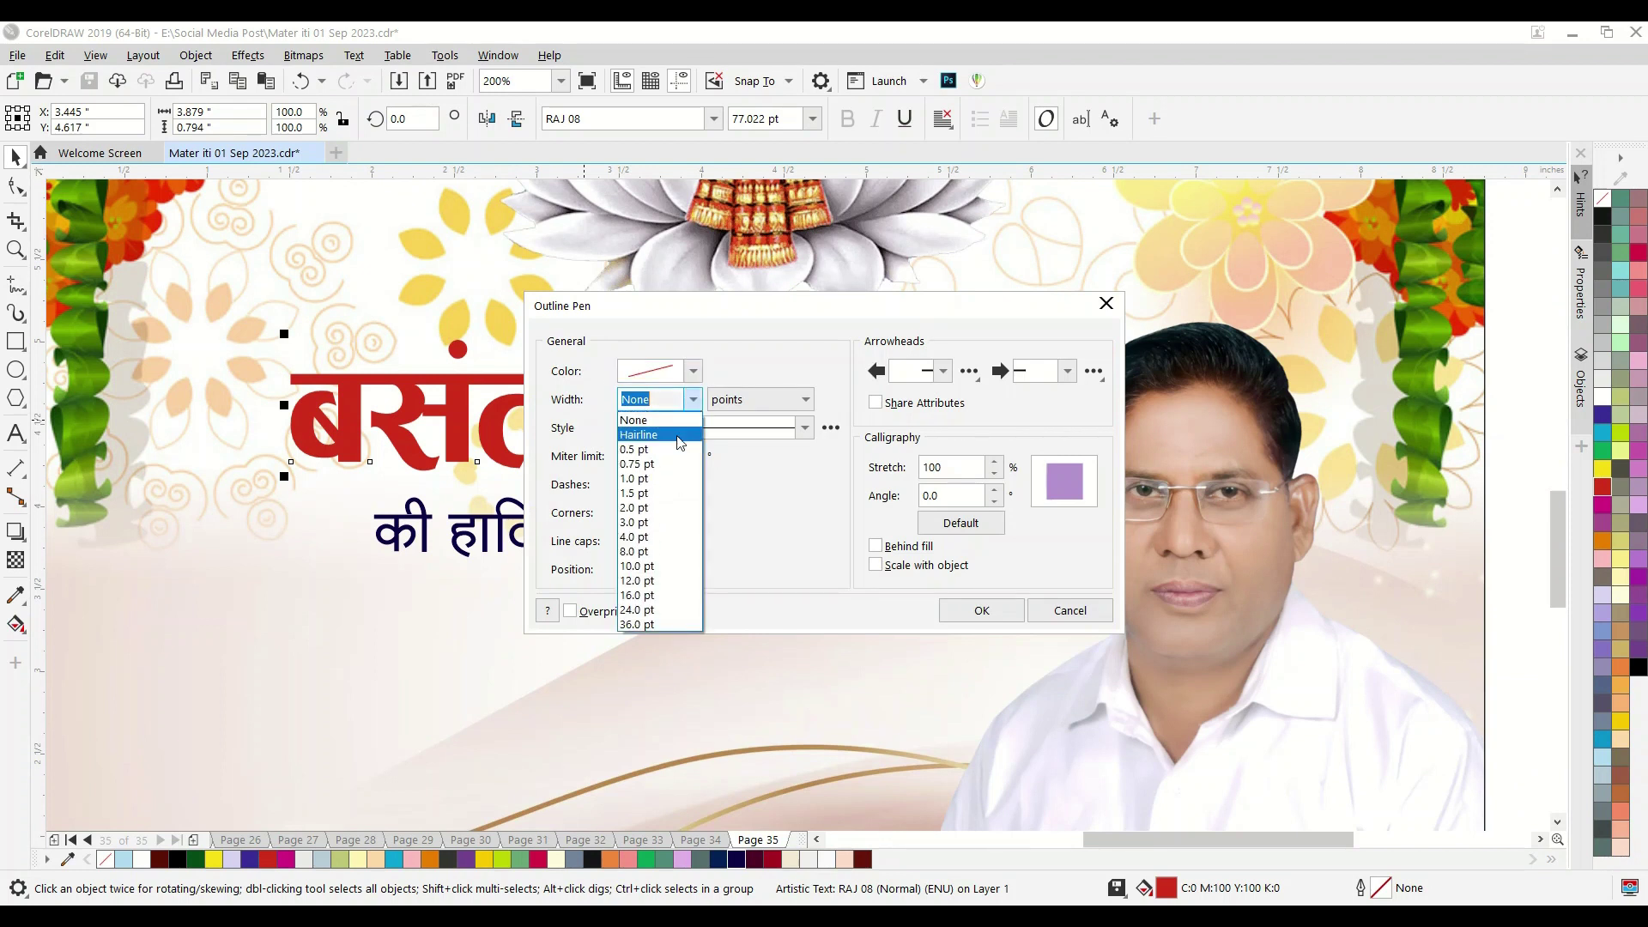
{"action": "left_click", "coordinate": [654, 522]}
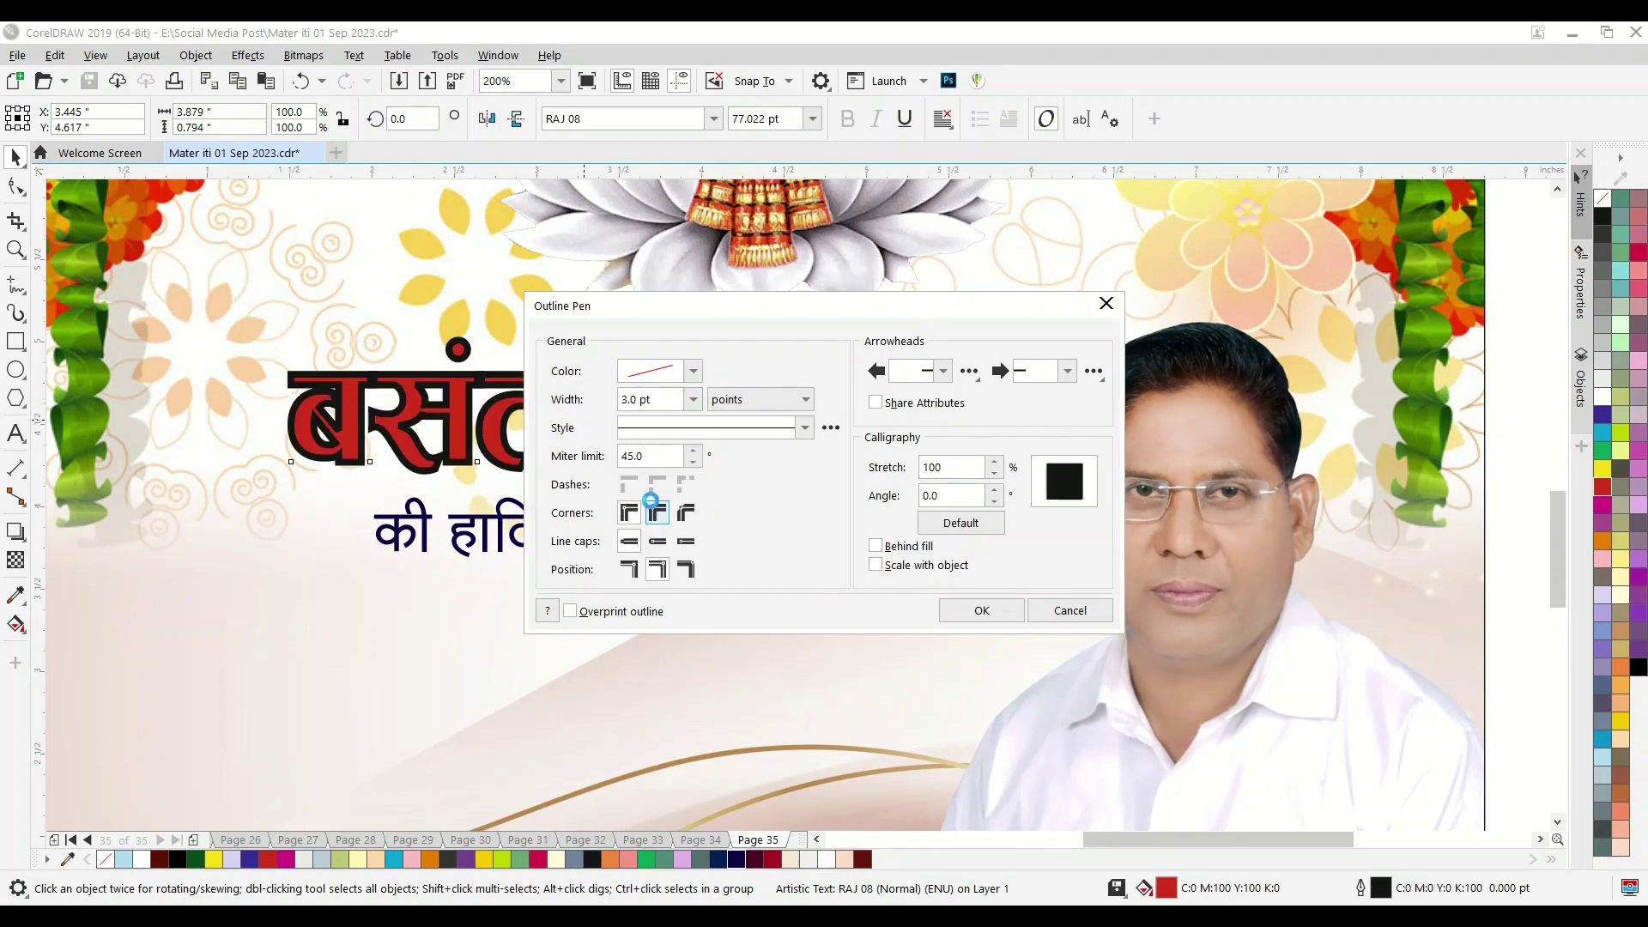
{"action": "left_click", "coordinate": [981, 610]}
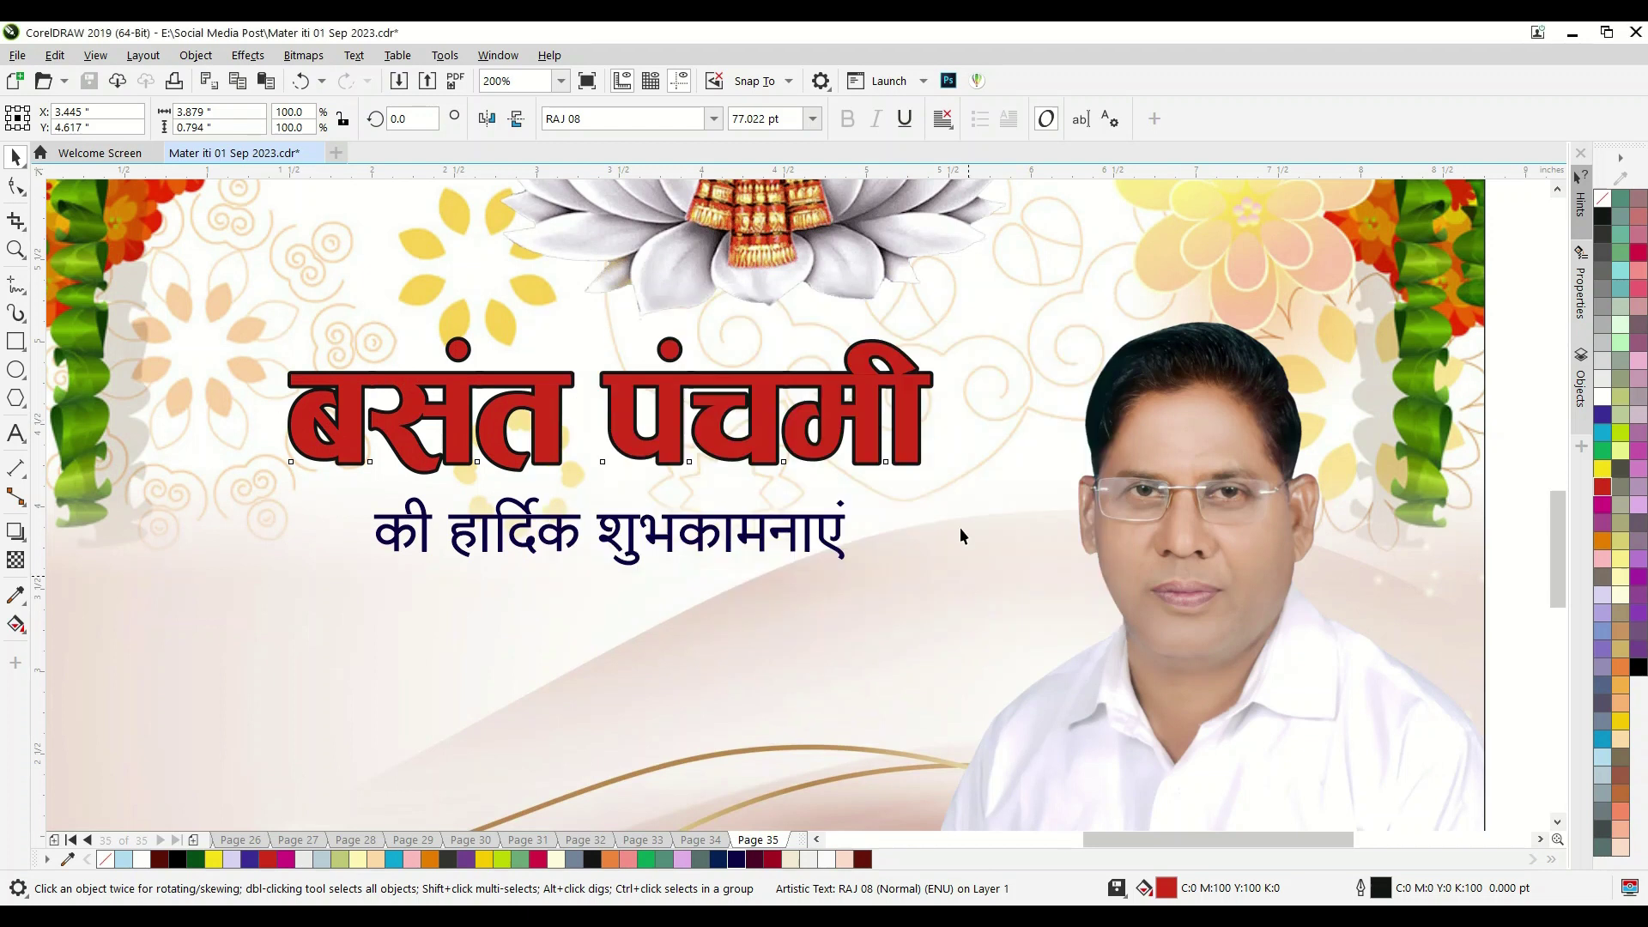
- Make the बसंत पंचमी heading's outline white
{"action": "right_click", "coordinate": [1602, 400]}
{"action": "scroll", "coordinate": [541, 400], "scroll_direction": "down", "scroll_amount": 3}
{"action": "scroll", "coordinate": [541, 400], "scroll_direction": "up", "scroll_amount": 2}
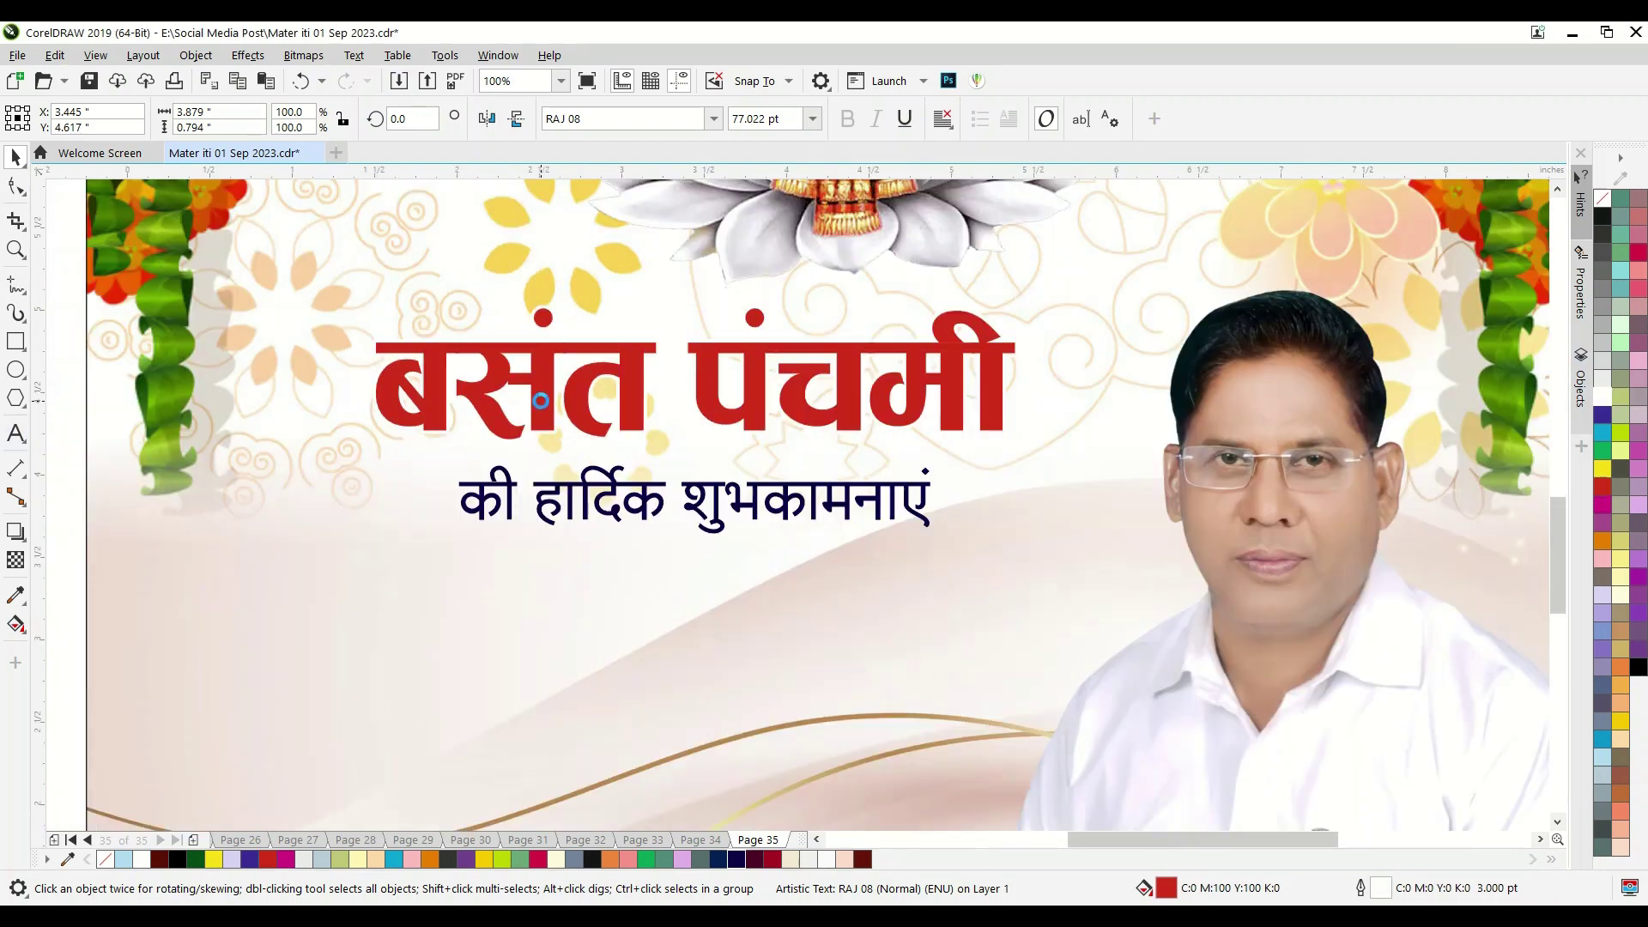
- Add a soft drop shadow falling downward from the headline
{"action": "left_click", "coordinate": [26, 546]}
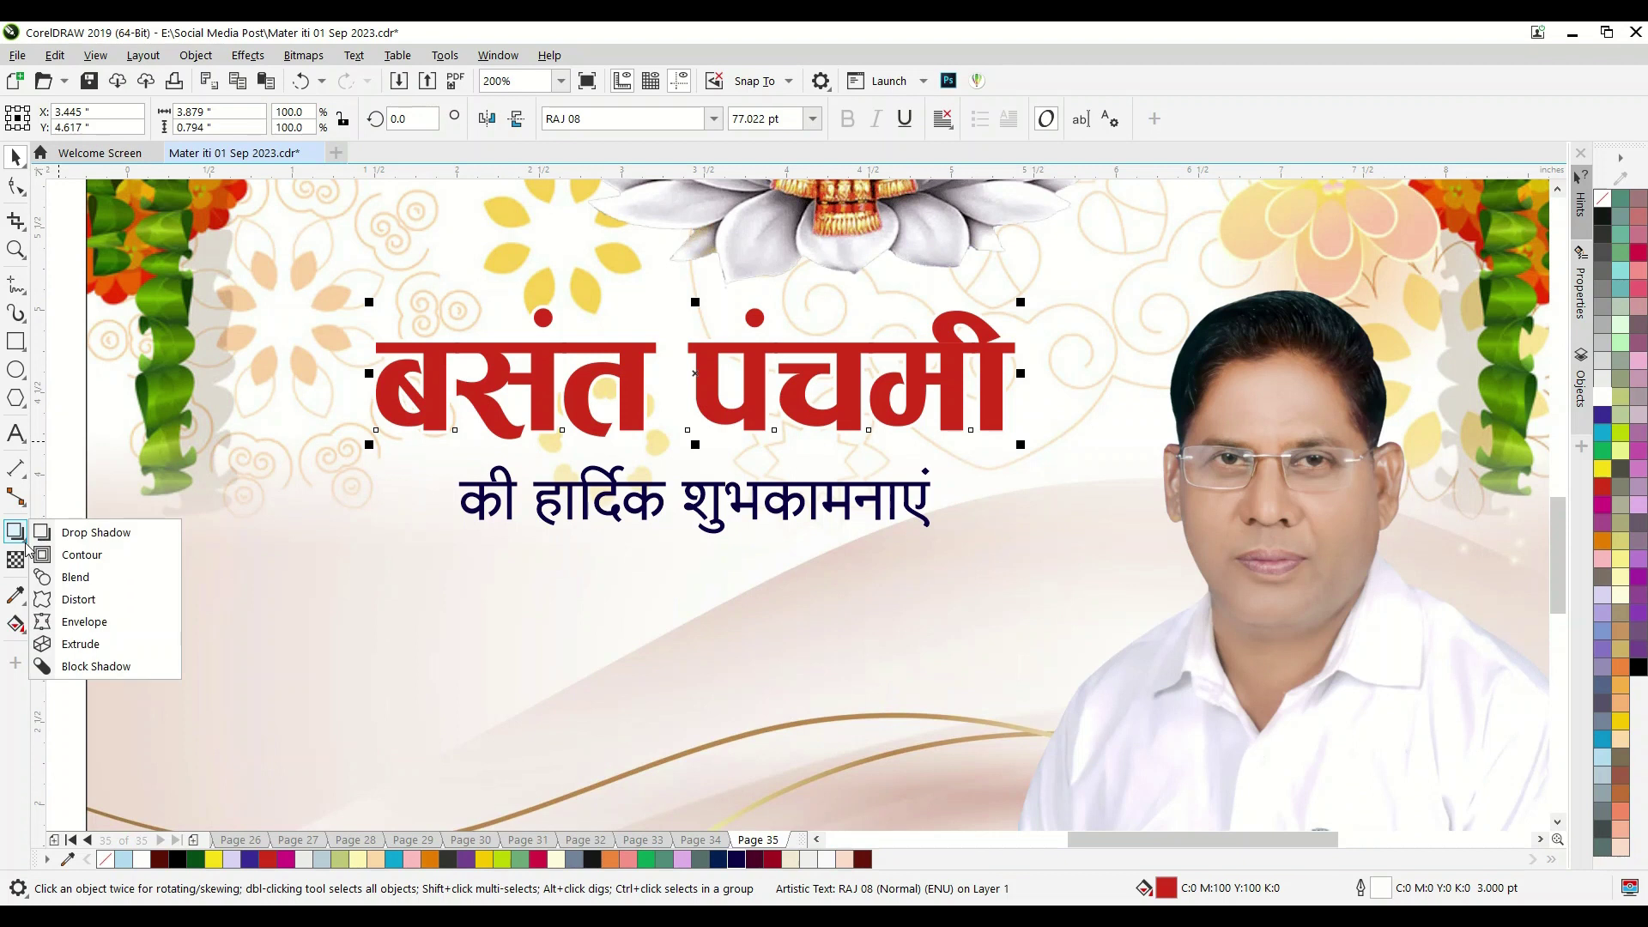
{"action": "left_click", "coordinate": [94, 534]}
{"action": "scroll", "coordinate": [678, 395], "scroll_direction": "up", "scroll_amount": 2}
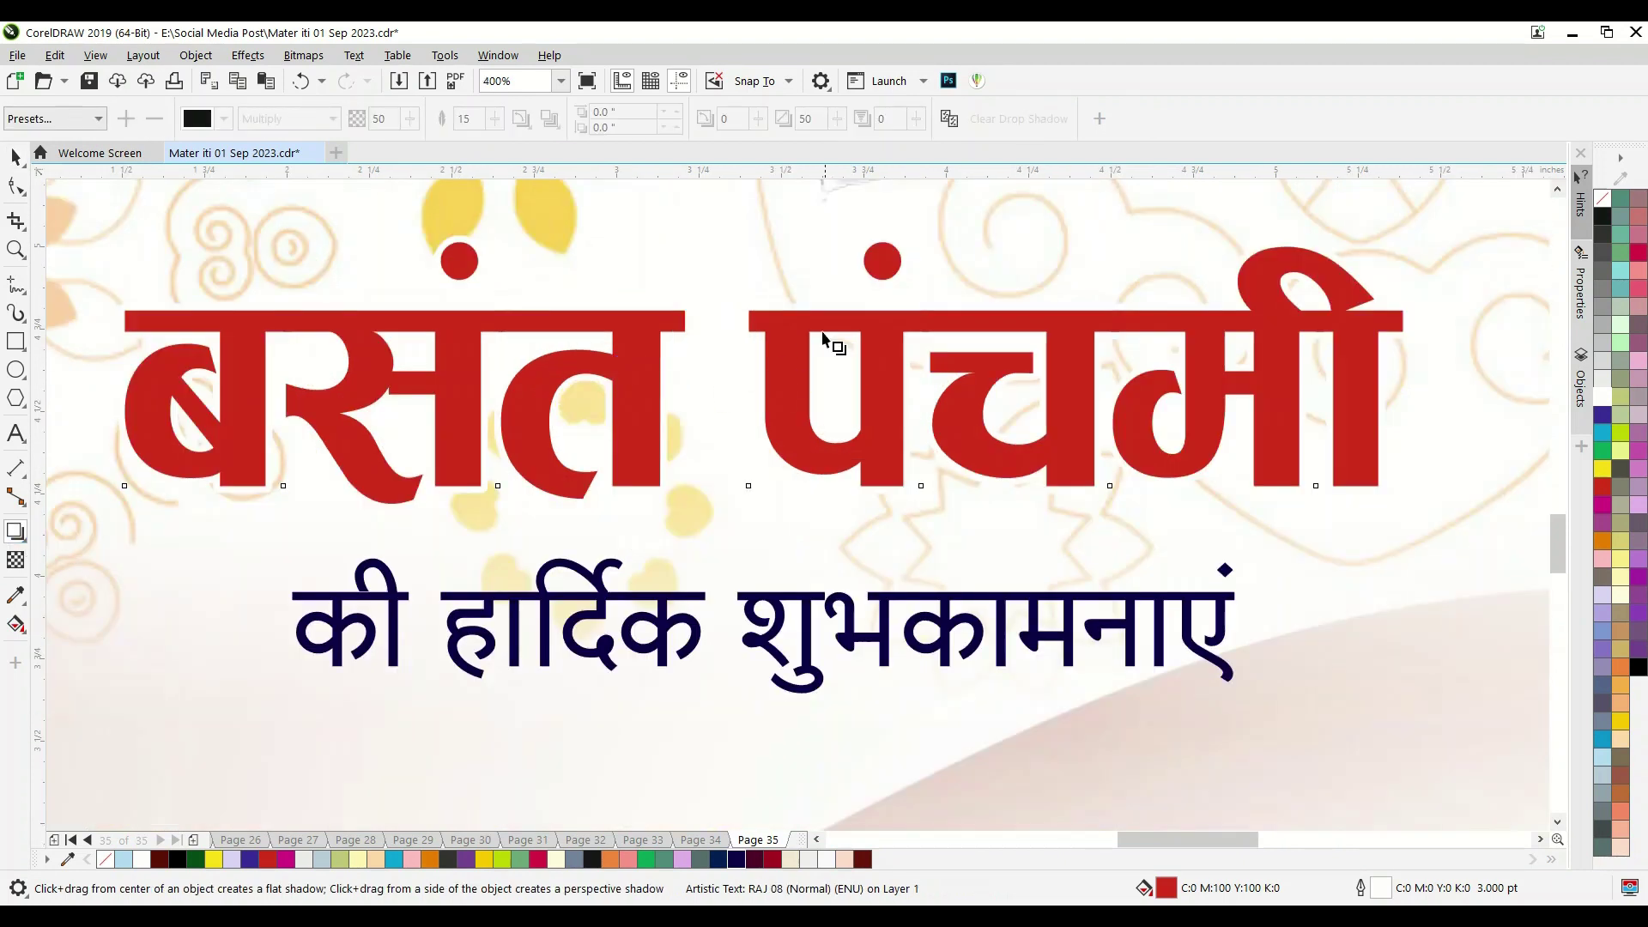
{"action": "left_click_drag", "start_coordinate": [763, 235], "coordinate": [763, 518]}
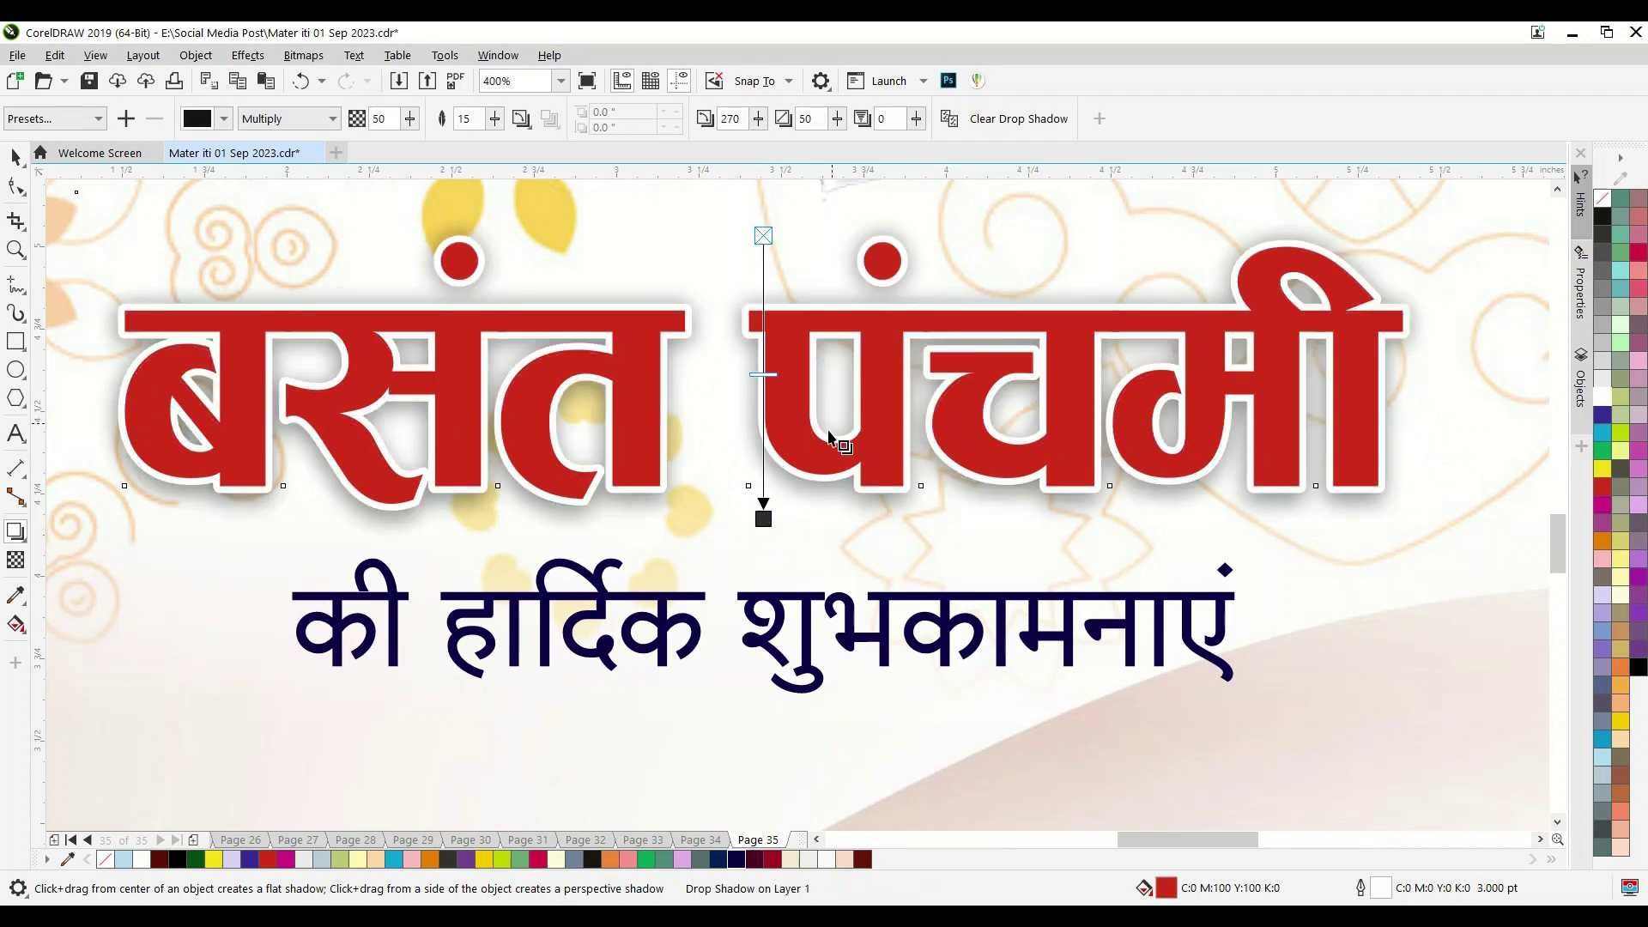
{"action": "scroll", "coordinate": [831, 416], "scroll_direction": "down", "scroll_amount": 2}
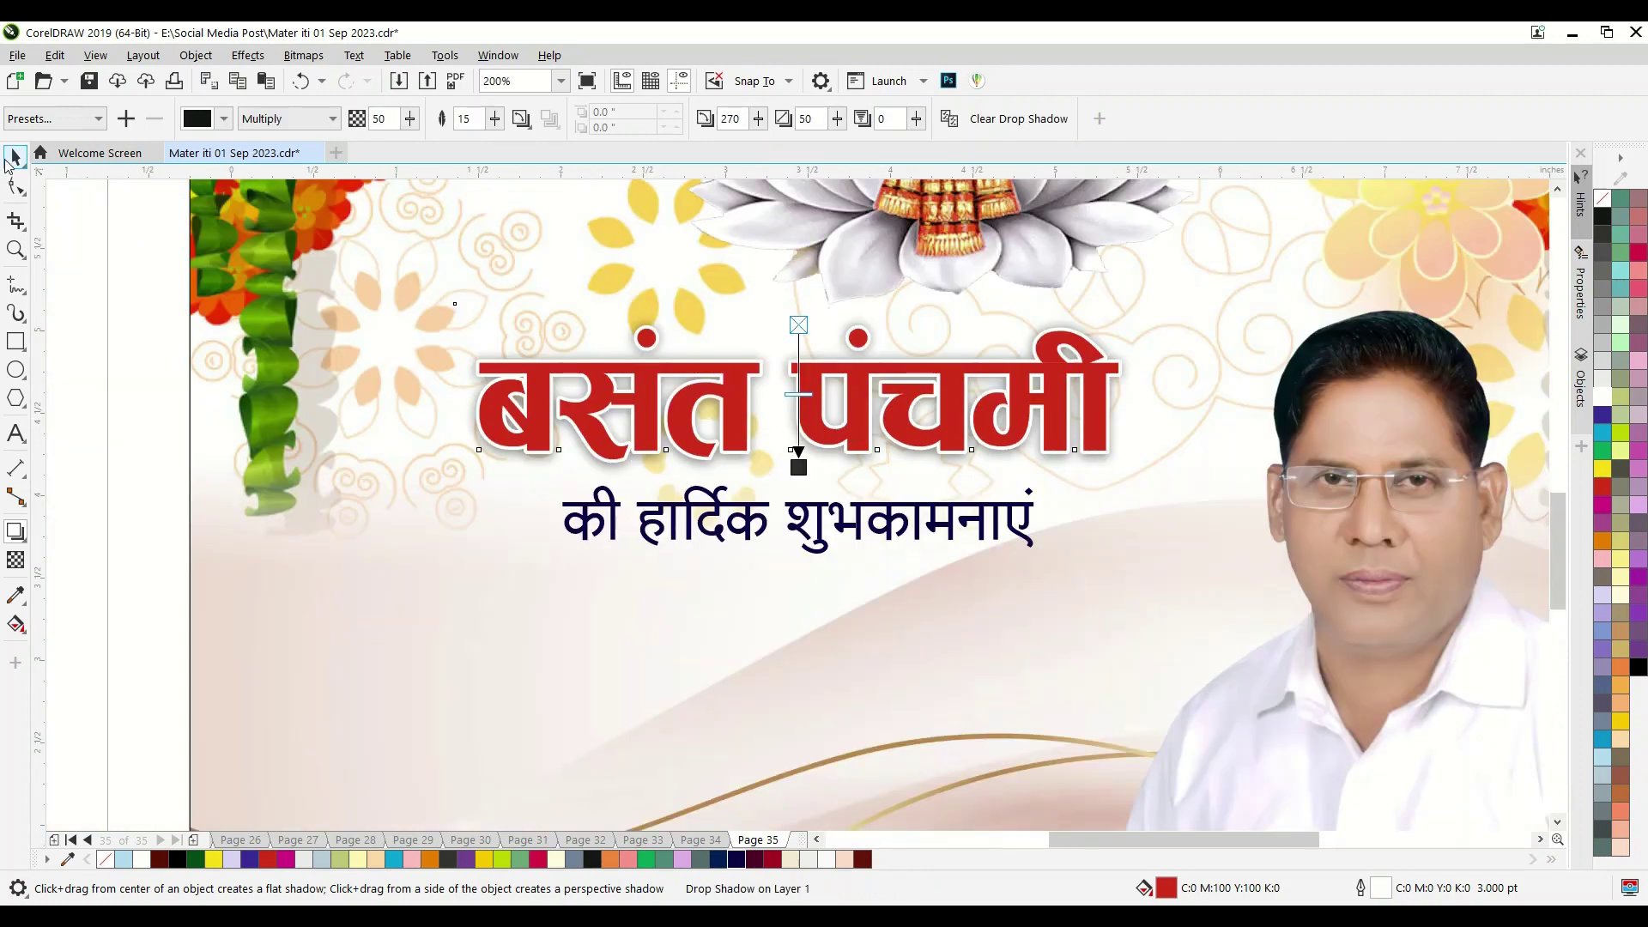
{"action": "left_click", "coordinate": [14, 157]}
{"action": "scroll", "coordinate": [772, 481], "scroll_direction": "down", "scroll_amount": 1}
{"action": "left_click", "coordinate": [347, 414]}
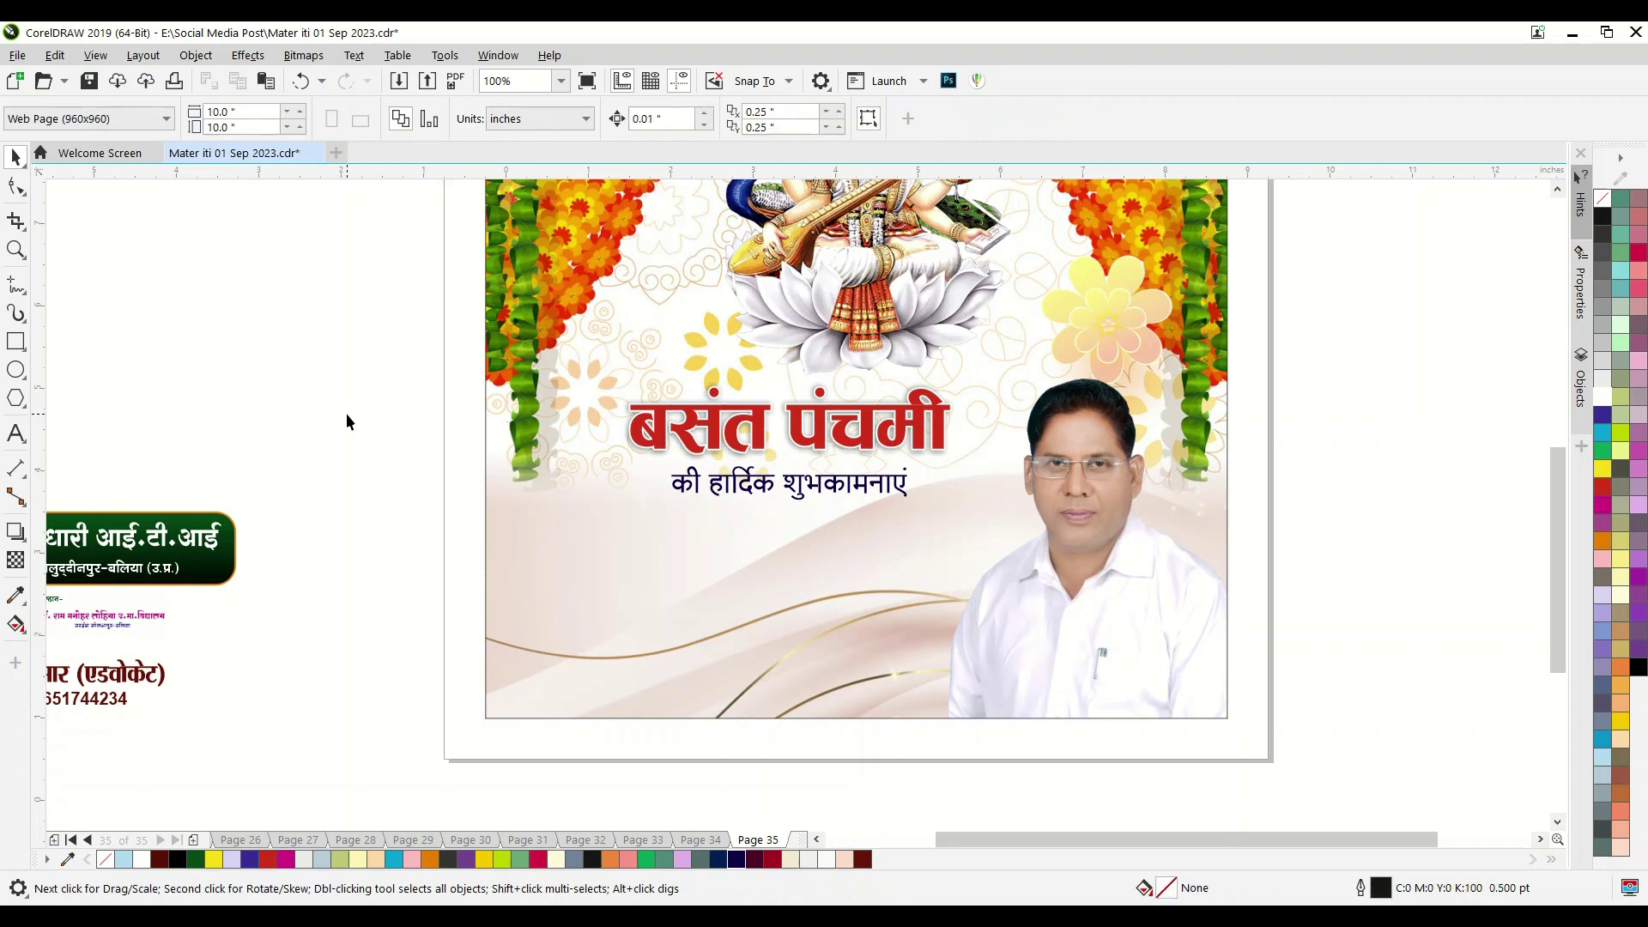
- Nudge the three greeting text objects slightly down and to the right
{"action": "key", "text": "shift+F4"}
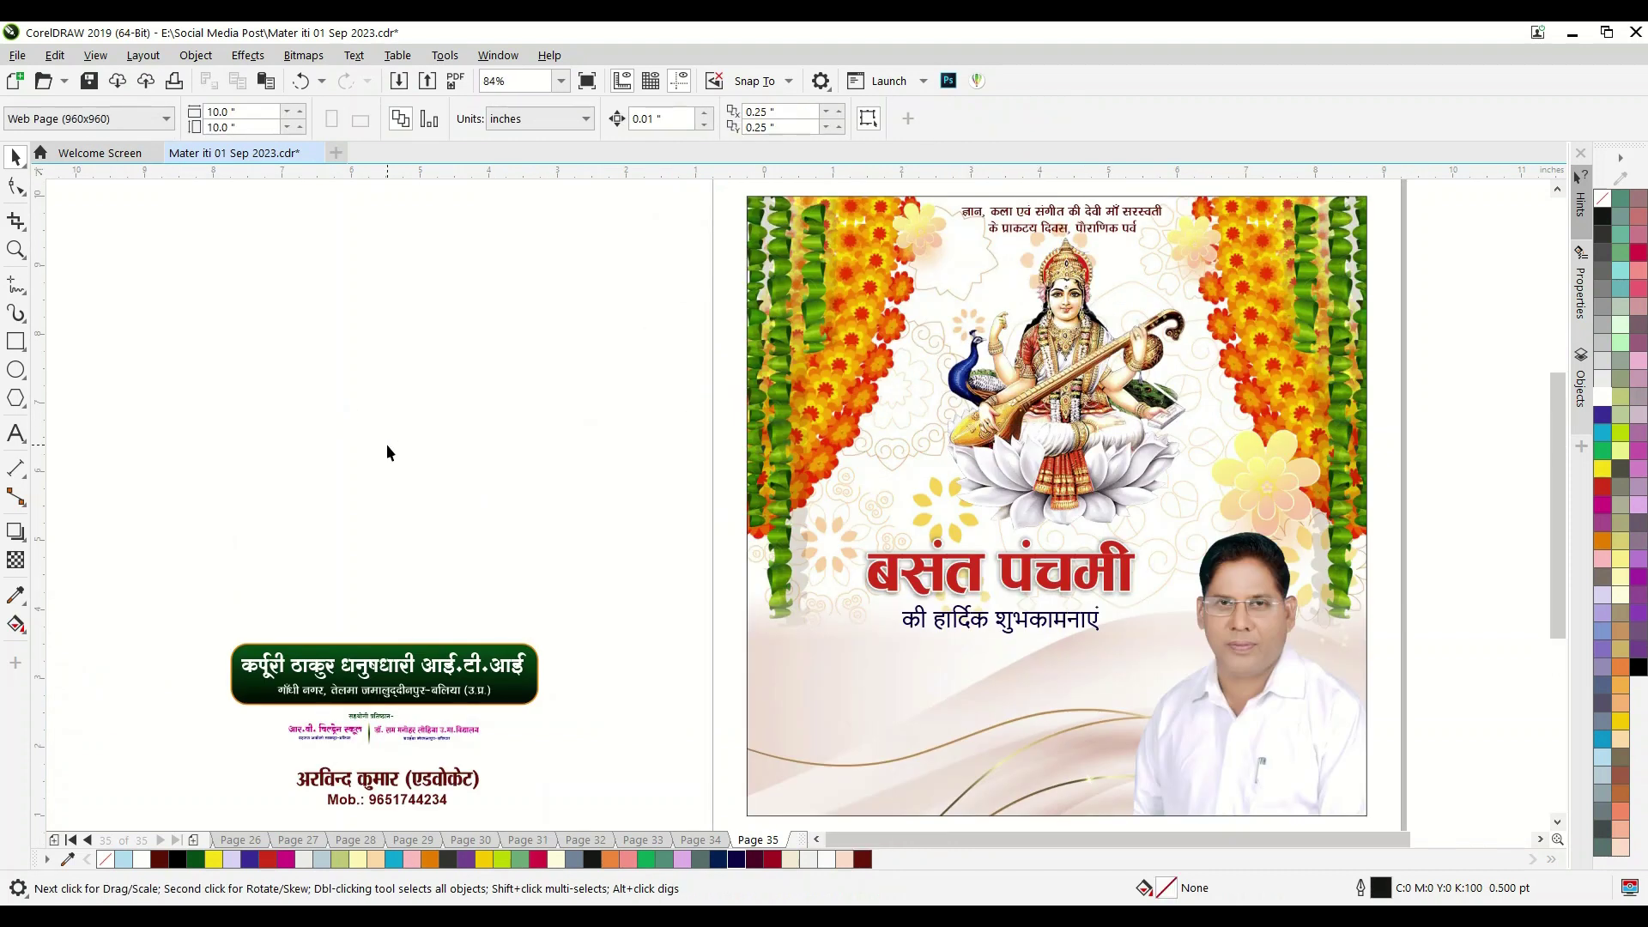
{"action": "left_click_drag", "start_coordinate": [1131, 650], "coordinate": [1131, 650]}
{"action": "left_click_drag", "start_coordinate": [1006, 588], "coordinate": [1021, 583]}
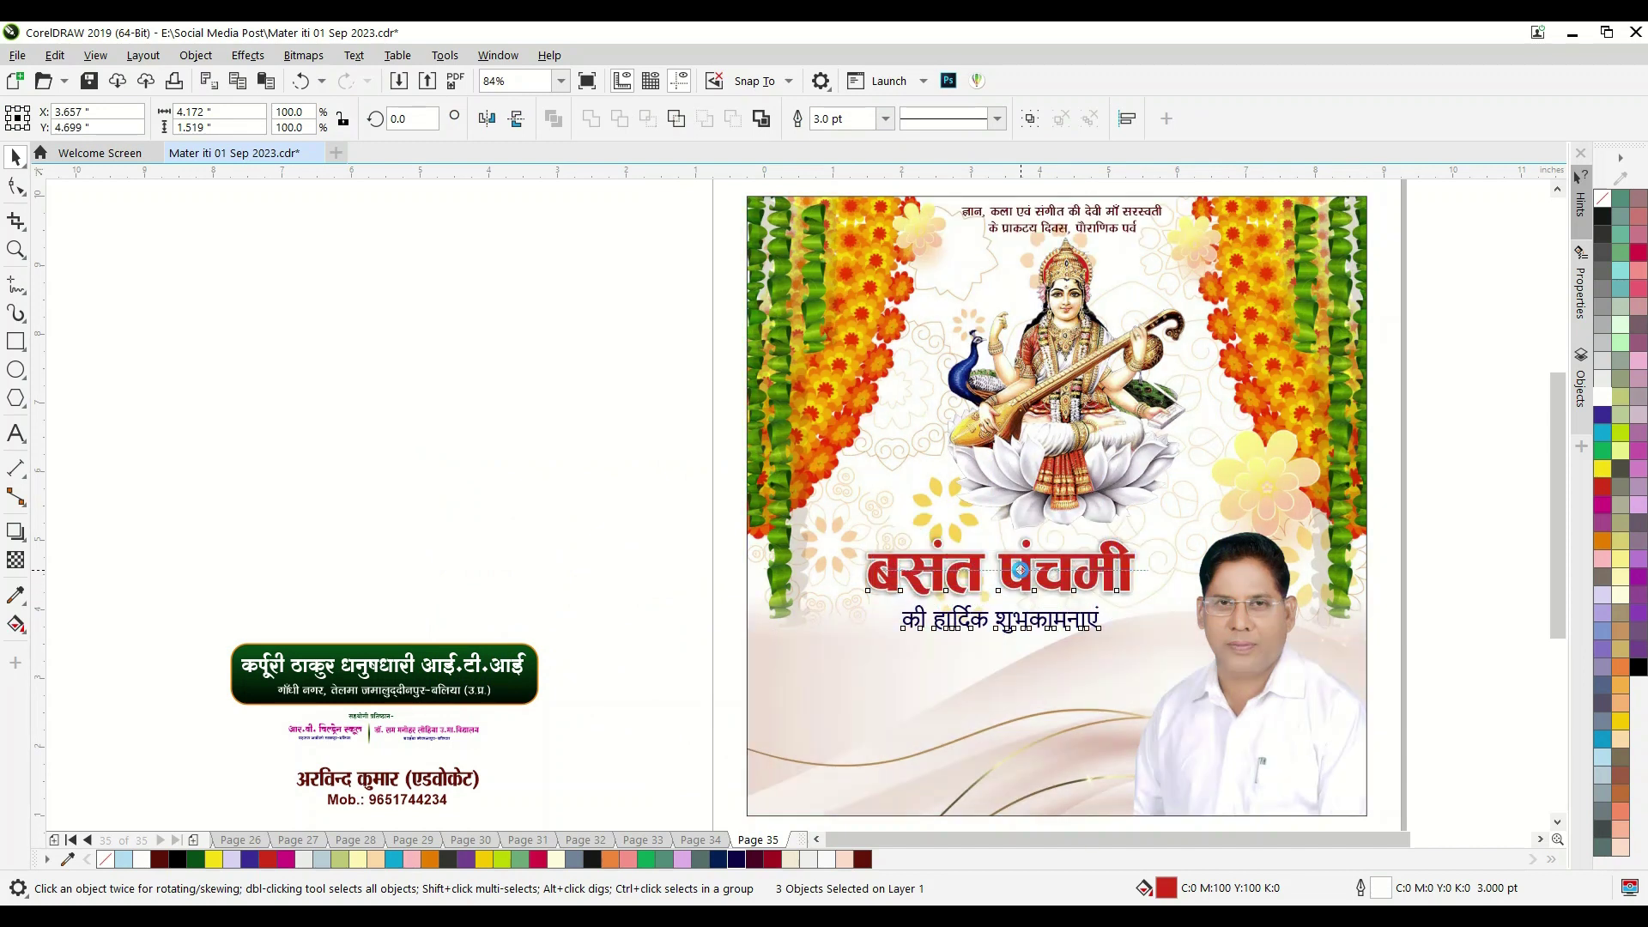
{"action": "left_click", "coordinate": [585, 441]}
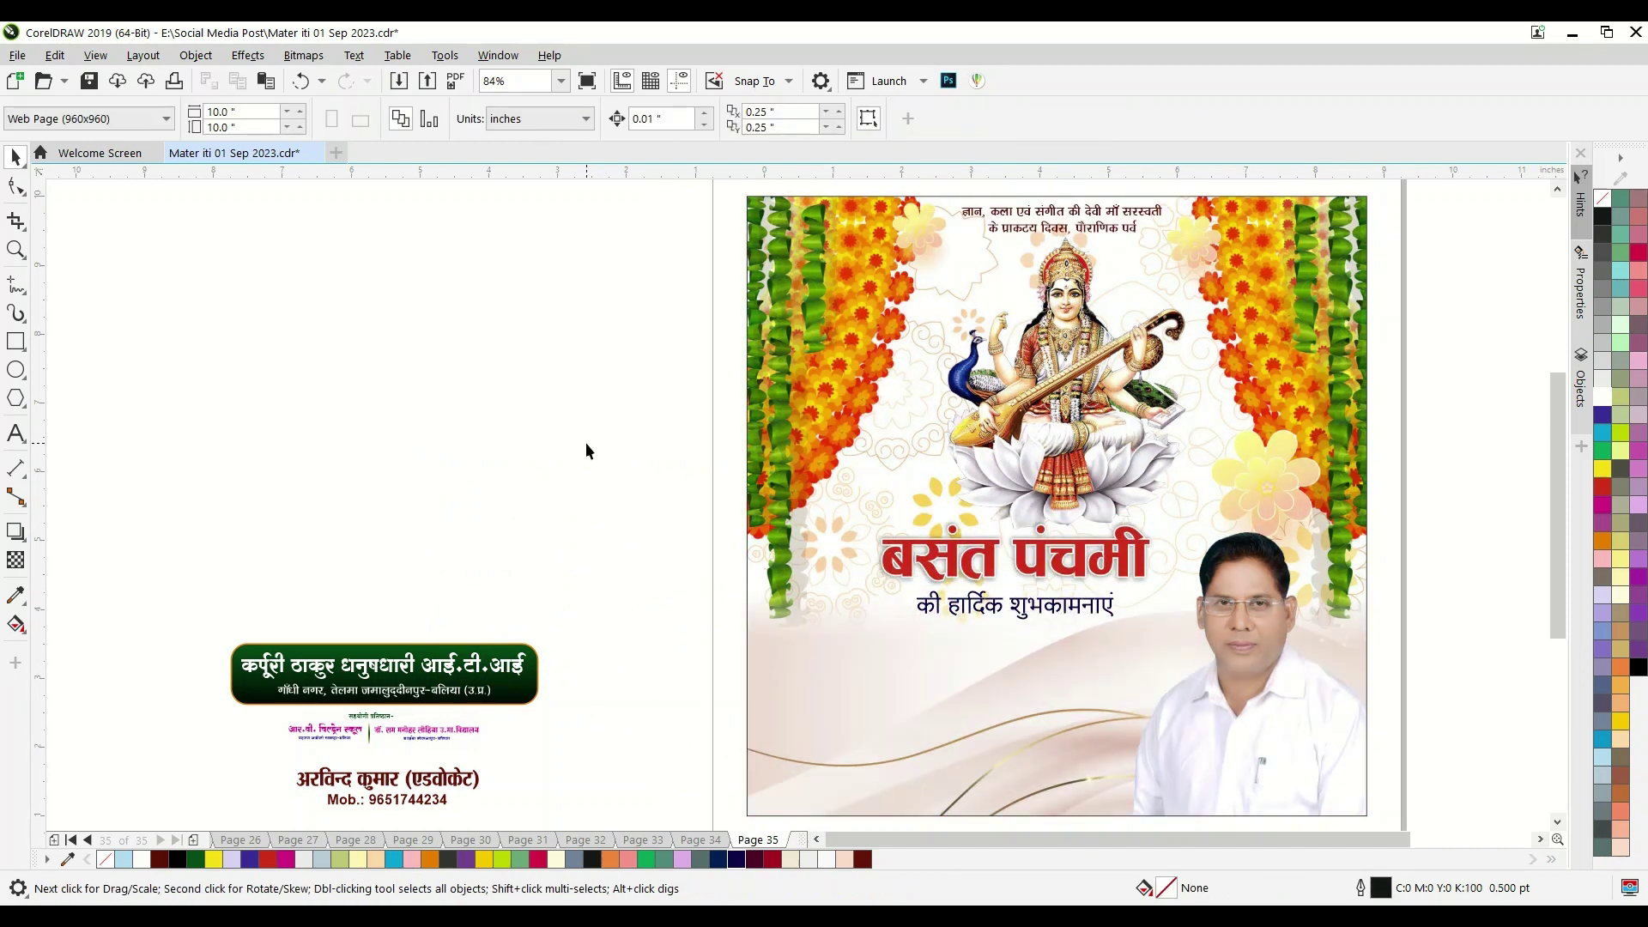
{"action": "scroll", "coordinate": [585, 441], "scroll_direction": "down", "scroll_amount": 3}
{"action": "scroll", "coordinate": [716, 637], "scroll_direction": "up", "scroll_amount": 2}
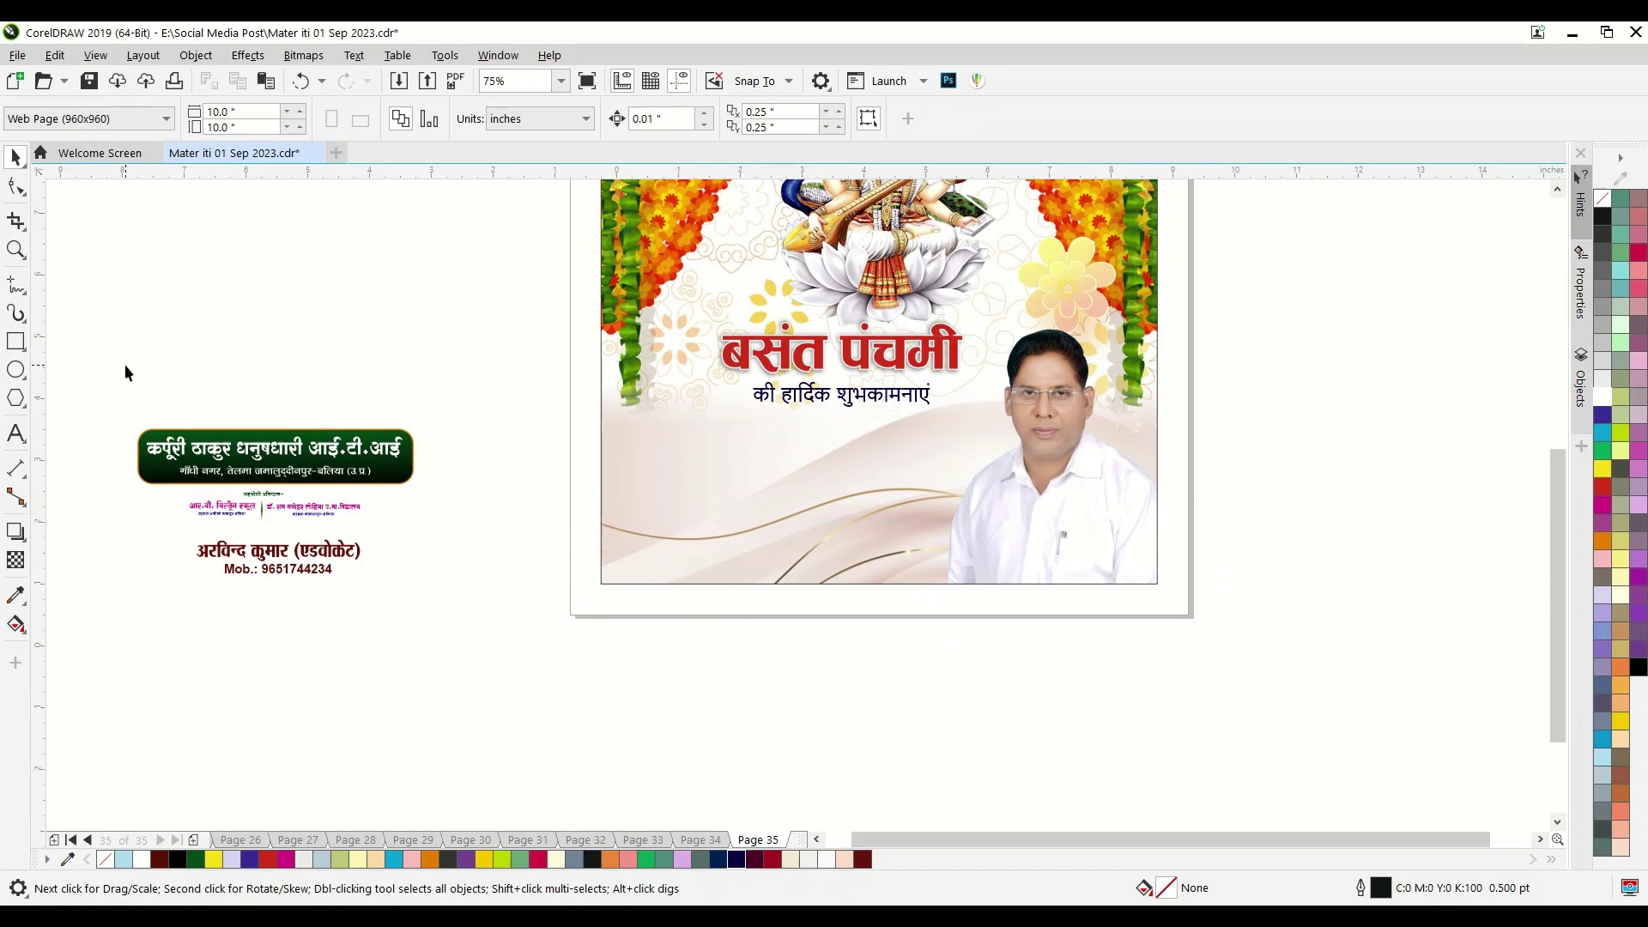
- Draw a wide dark red #B2041F rectangle without outline across the poster bottom
{"action": "left_click", "coordinate": [17, 343]}
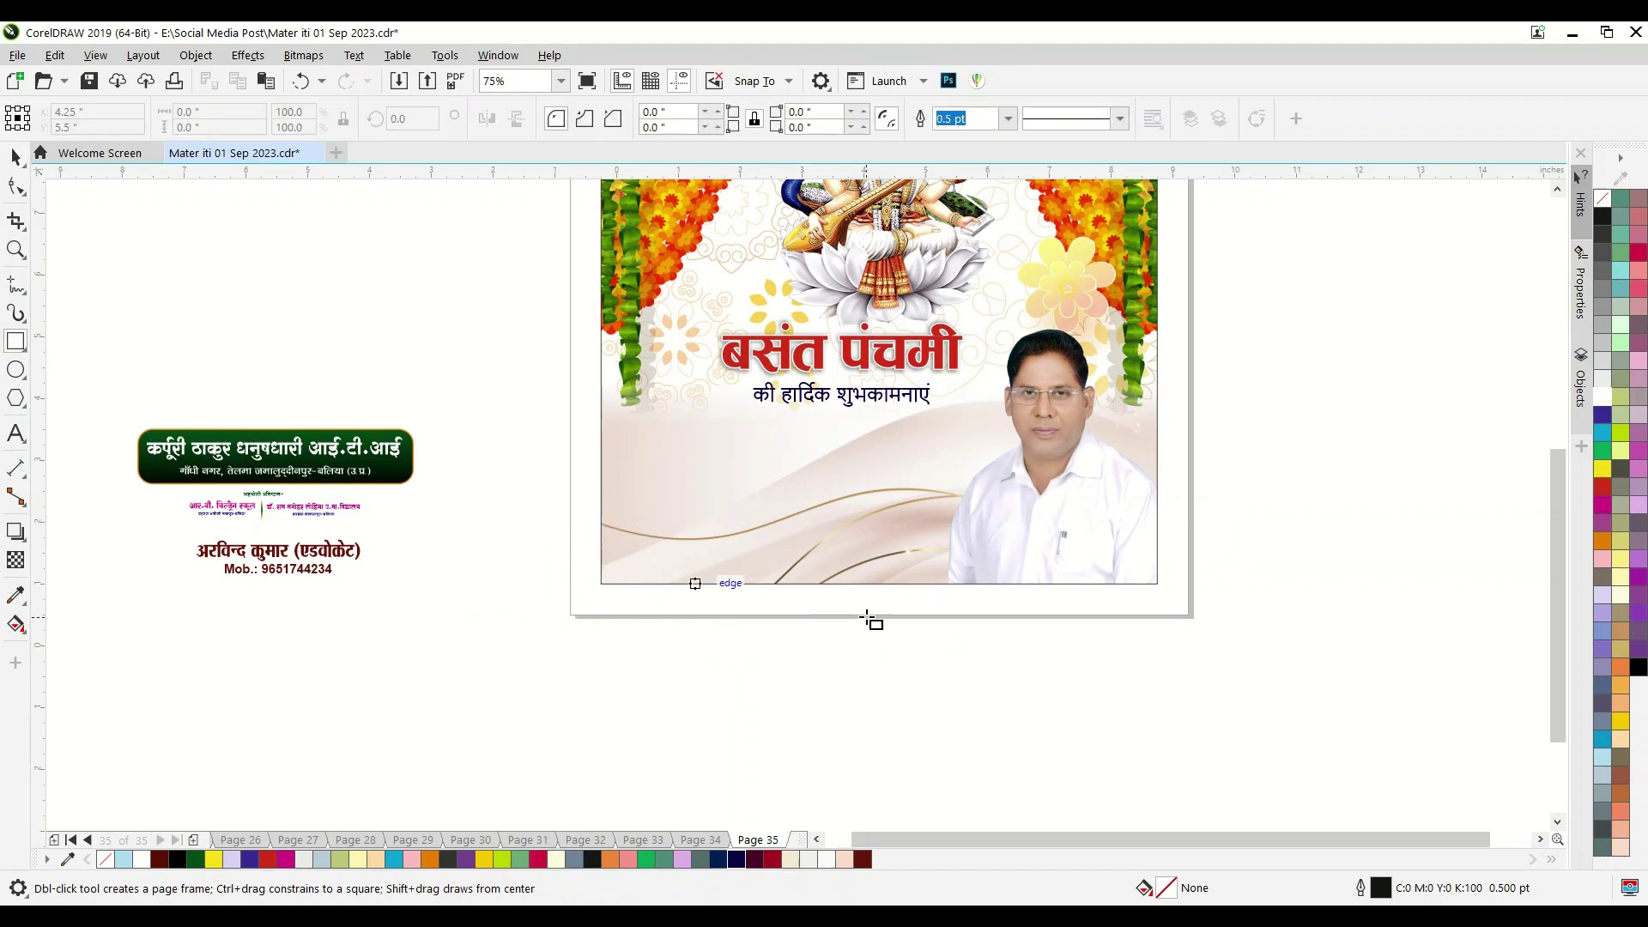
{"action": "left_click_drag", "start_coordinate": [578, 535], "coordinate": [1187, 592]}
{"action": "key", "text": "space"}
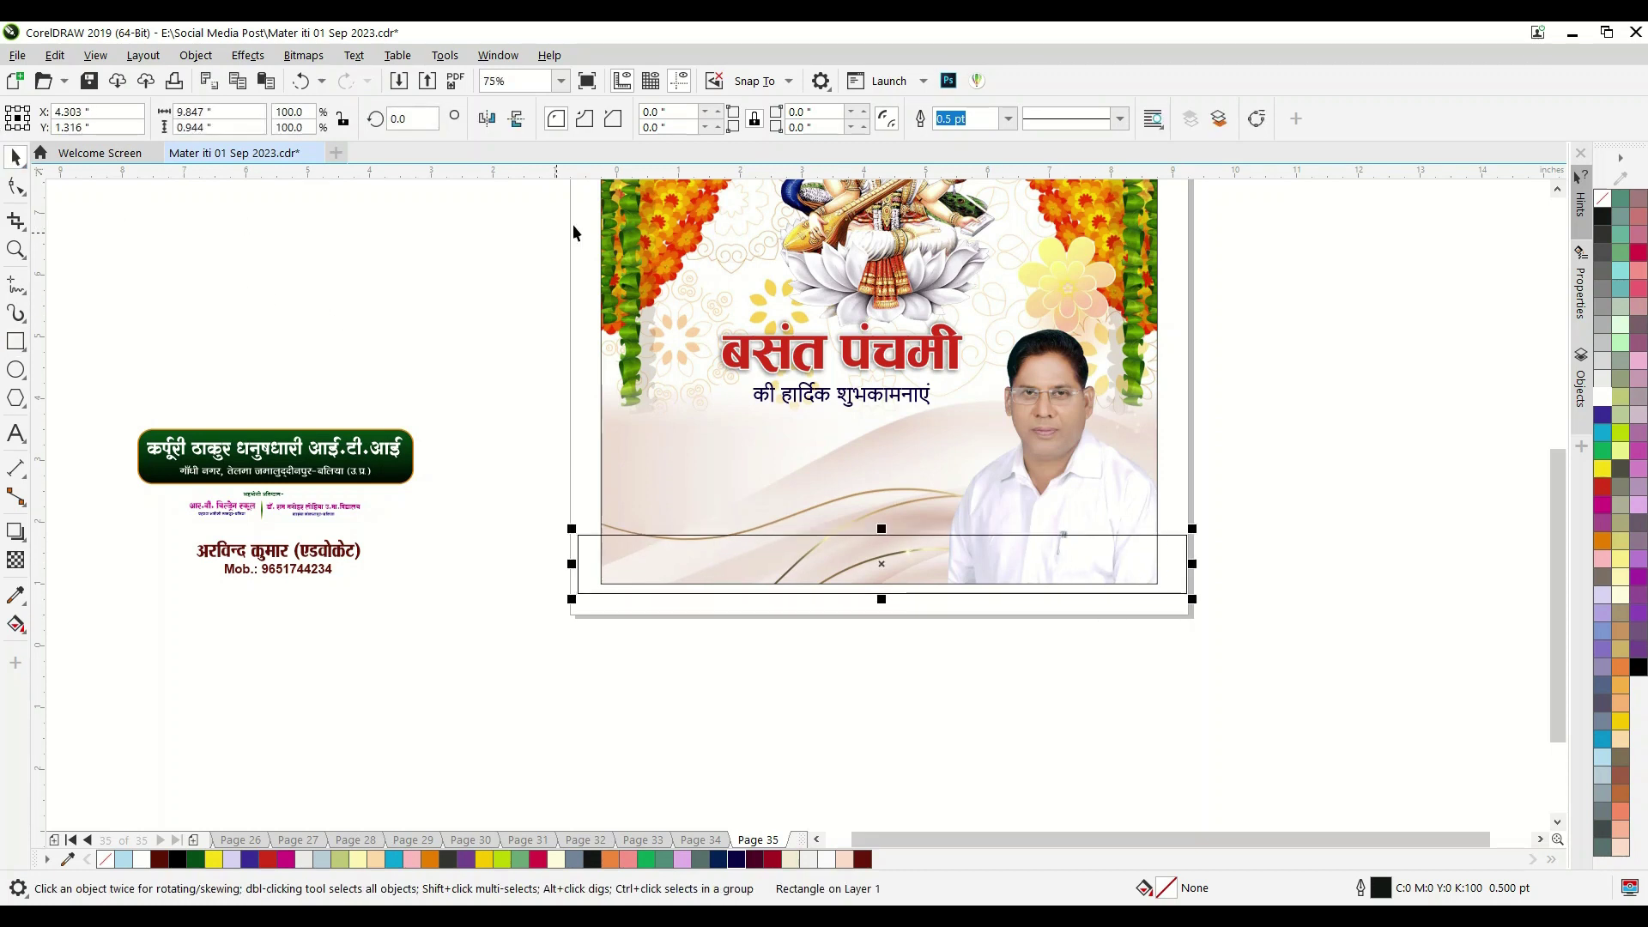
{"action": "left_click", "coordinate": [773, 859]}
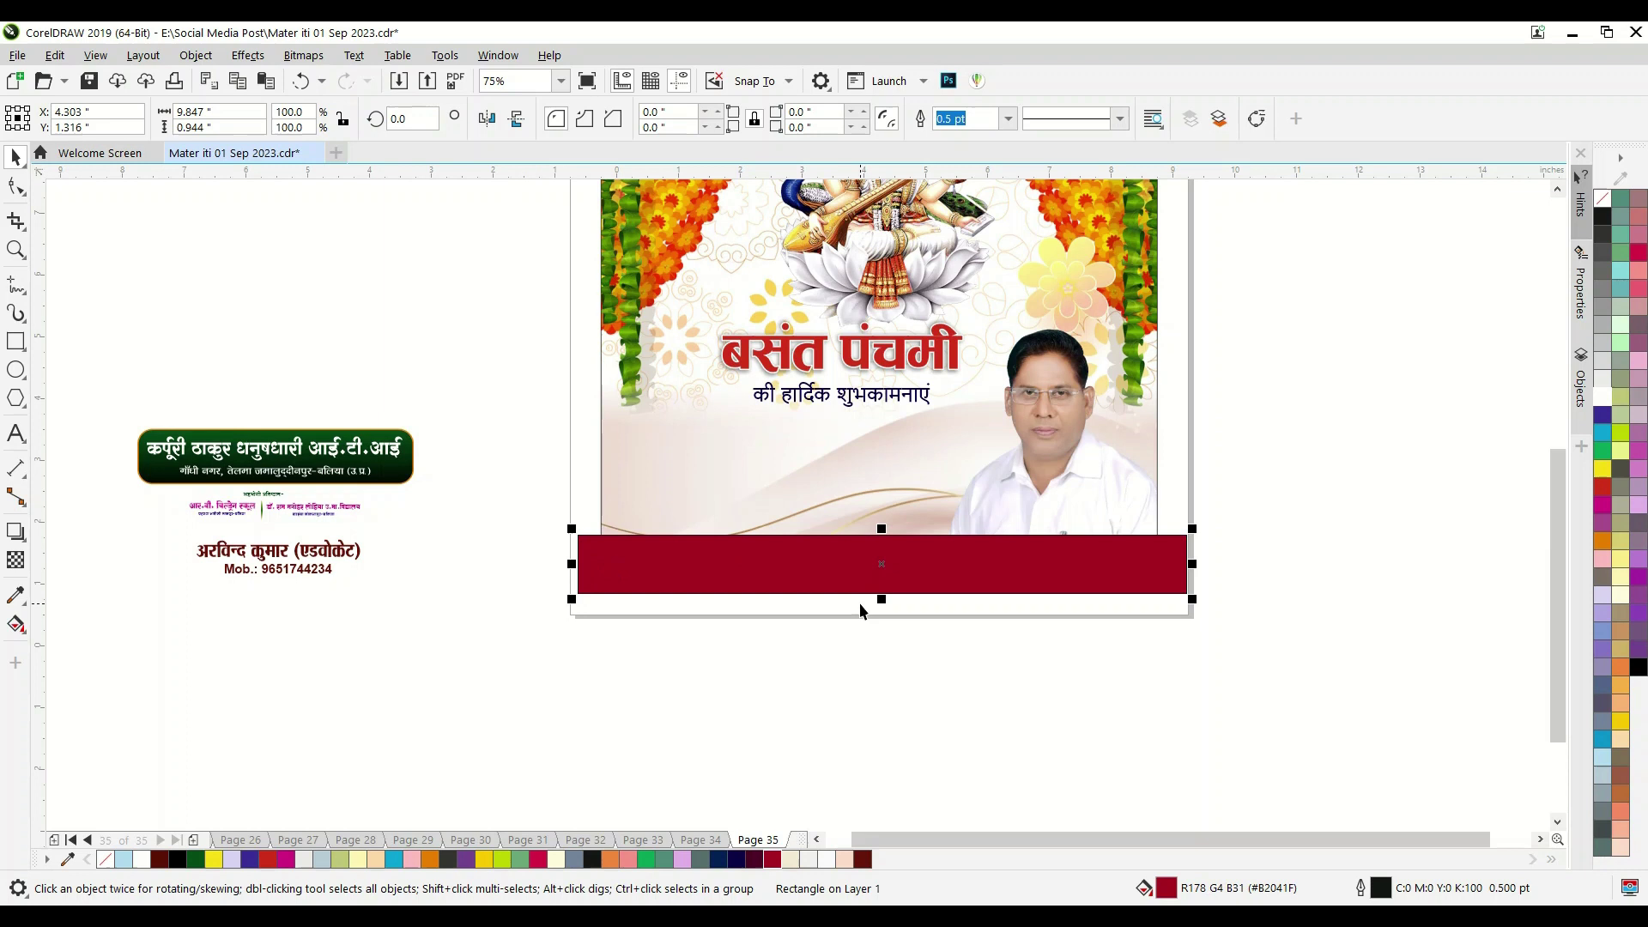
{"action": "right_click", "coordinate": [1605, 199]}
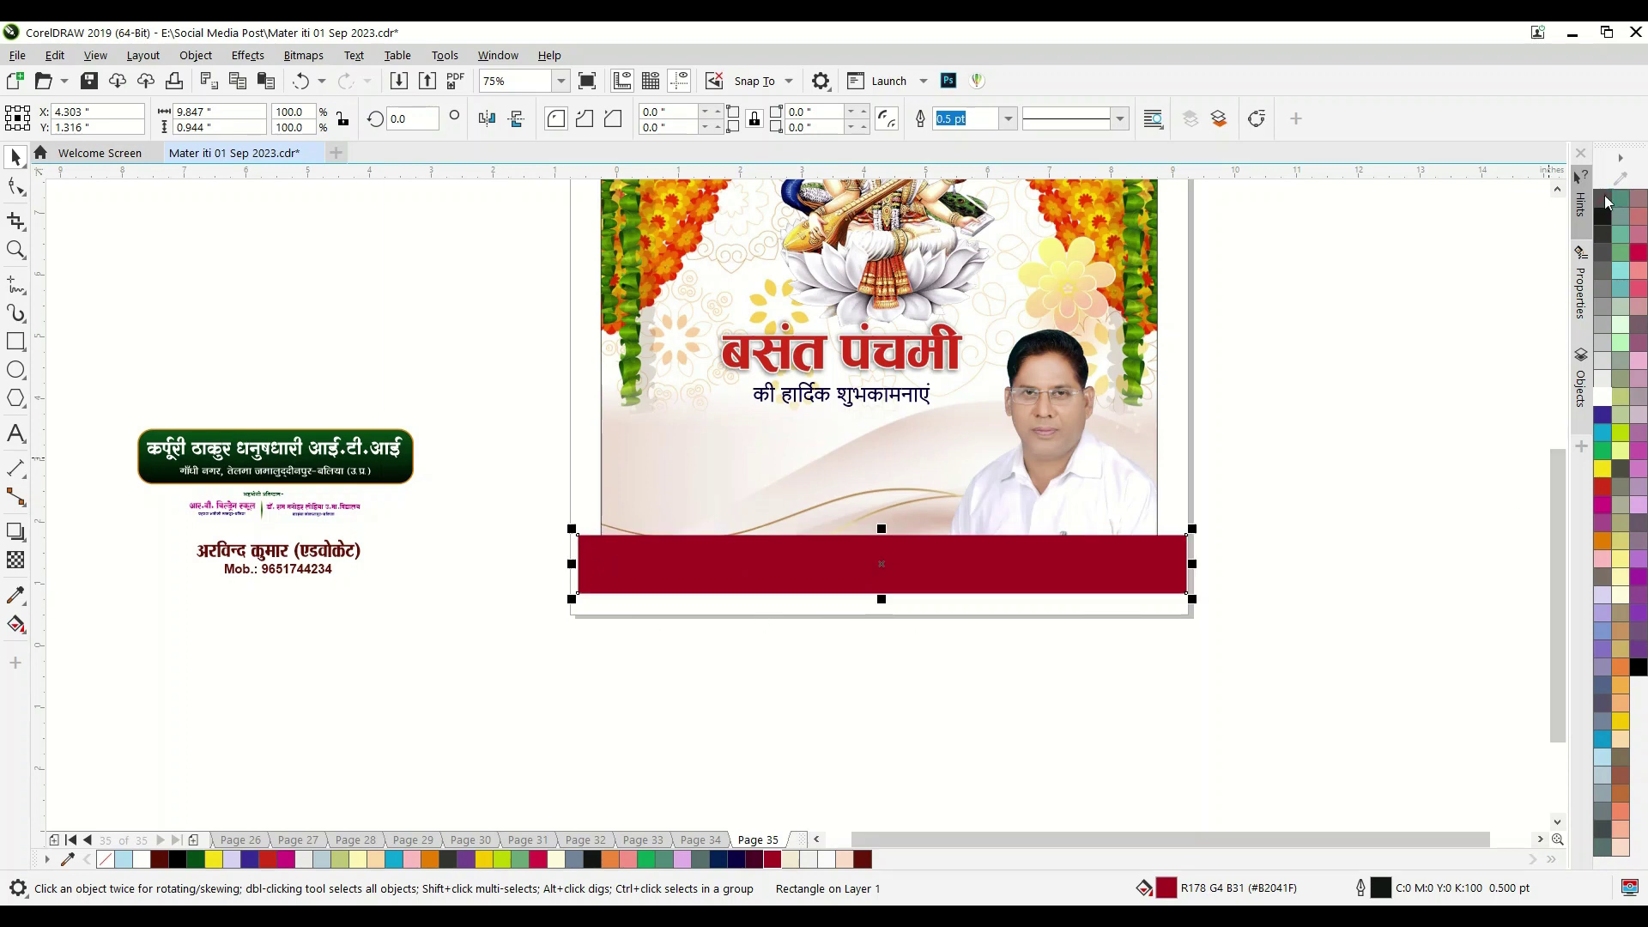
- PowerClip the red band inside the background frame
{"action": "right_click", "coordinate": [873, 562]}
{"action": "left_click", "coordinate": [979, 560]}
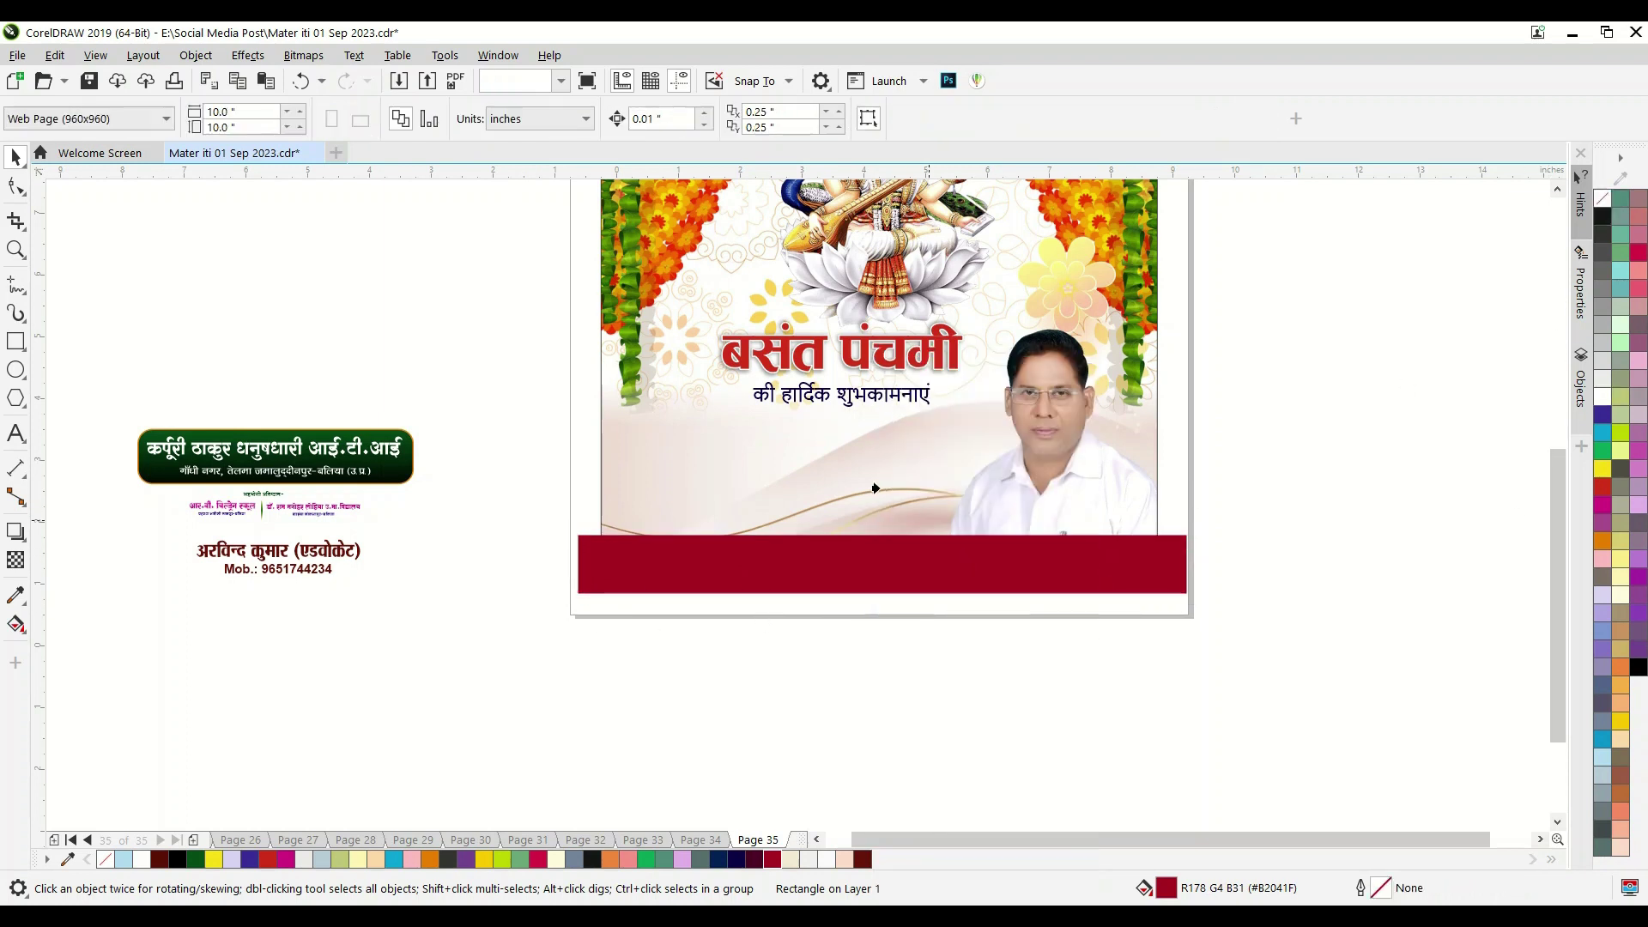
{"action": "left_click", "coordinate": [873, 489]}
{"action": "left_click", "coordinate": [1042, 502]}
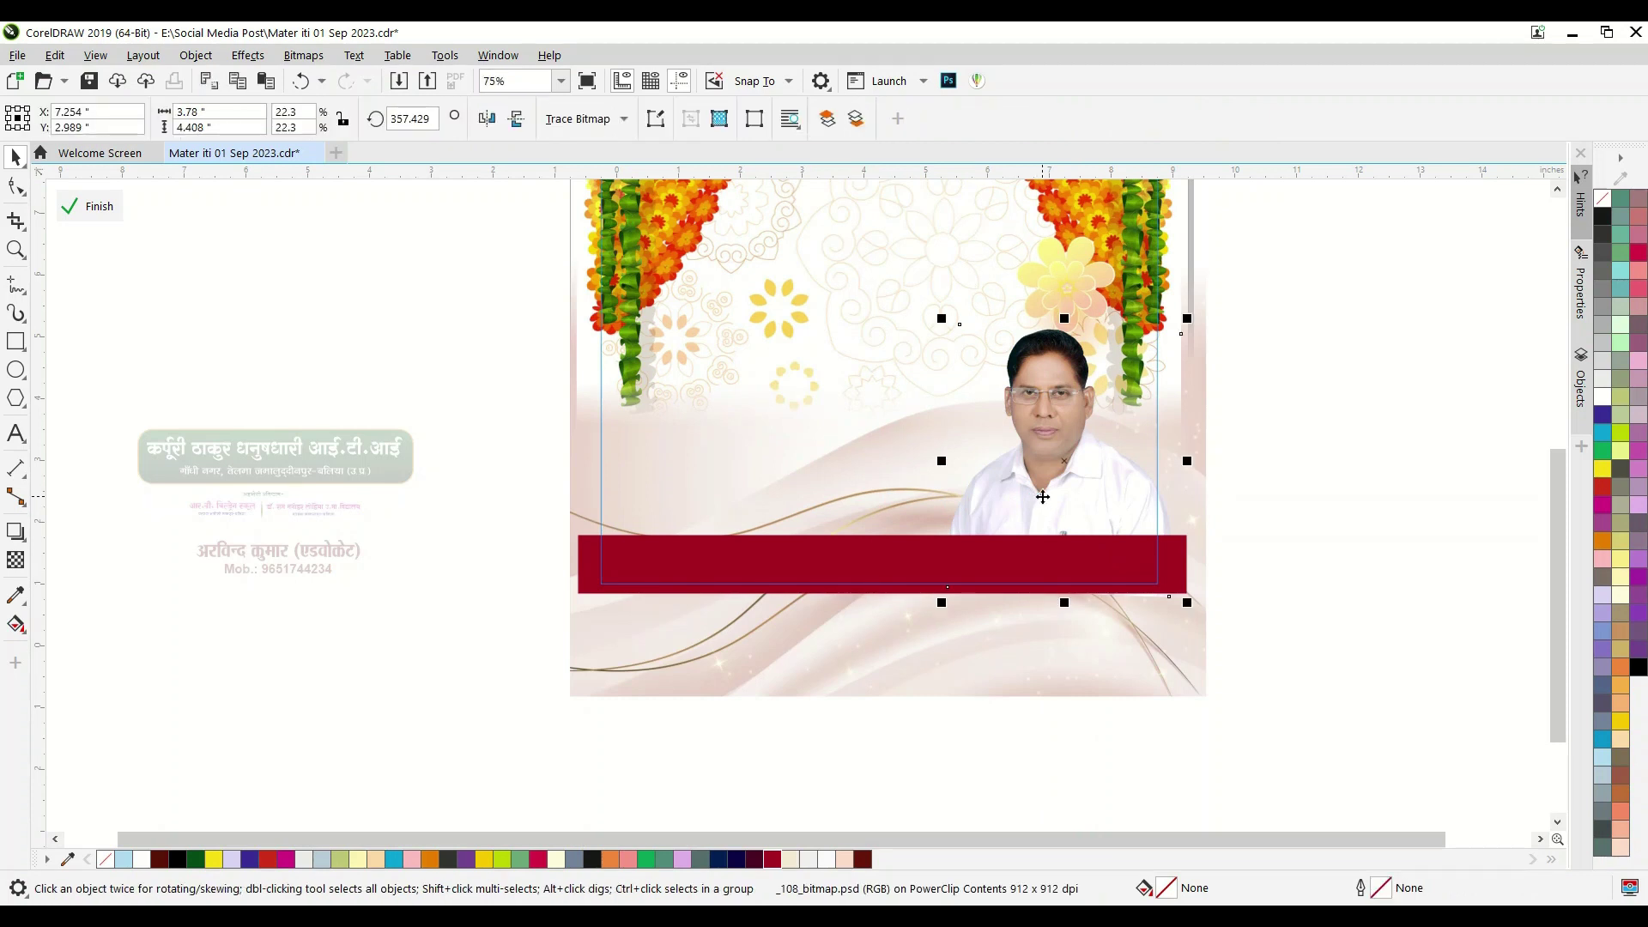
- Bring the portrait photo in front of the red band
{"action": "key", "text": "shift+Page_Up"}
{"action": "left_click", "coordinate": [850, 557]}
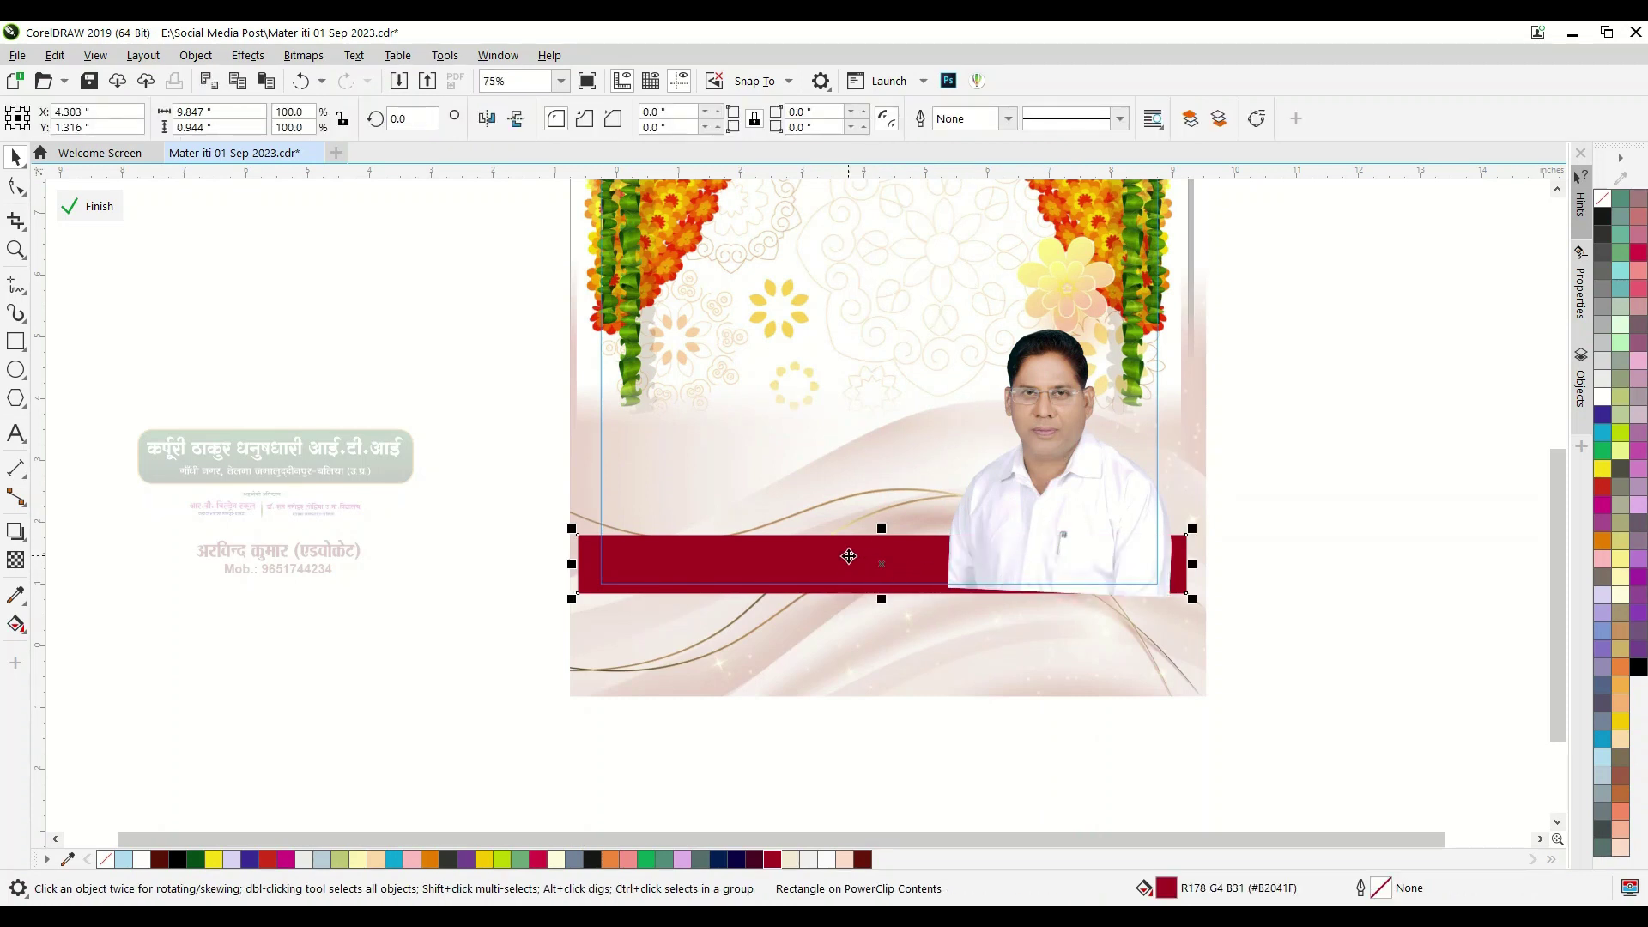
{"action": "scroll", "coordinate": [850, 558], "scroll_direction": "up", "scroll_amount": 2}
{"action": "scroll", "coordinate": [940, 660], "scroll_direction": "up", "scroll_amount": 2}
- Make a thin orange strip along the band's top with a left-to-right fountain fill
{"action": "left_click_drag", "start_coordinate": [984, 715], "coordinate": [944, 499]}
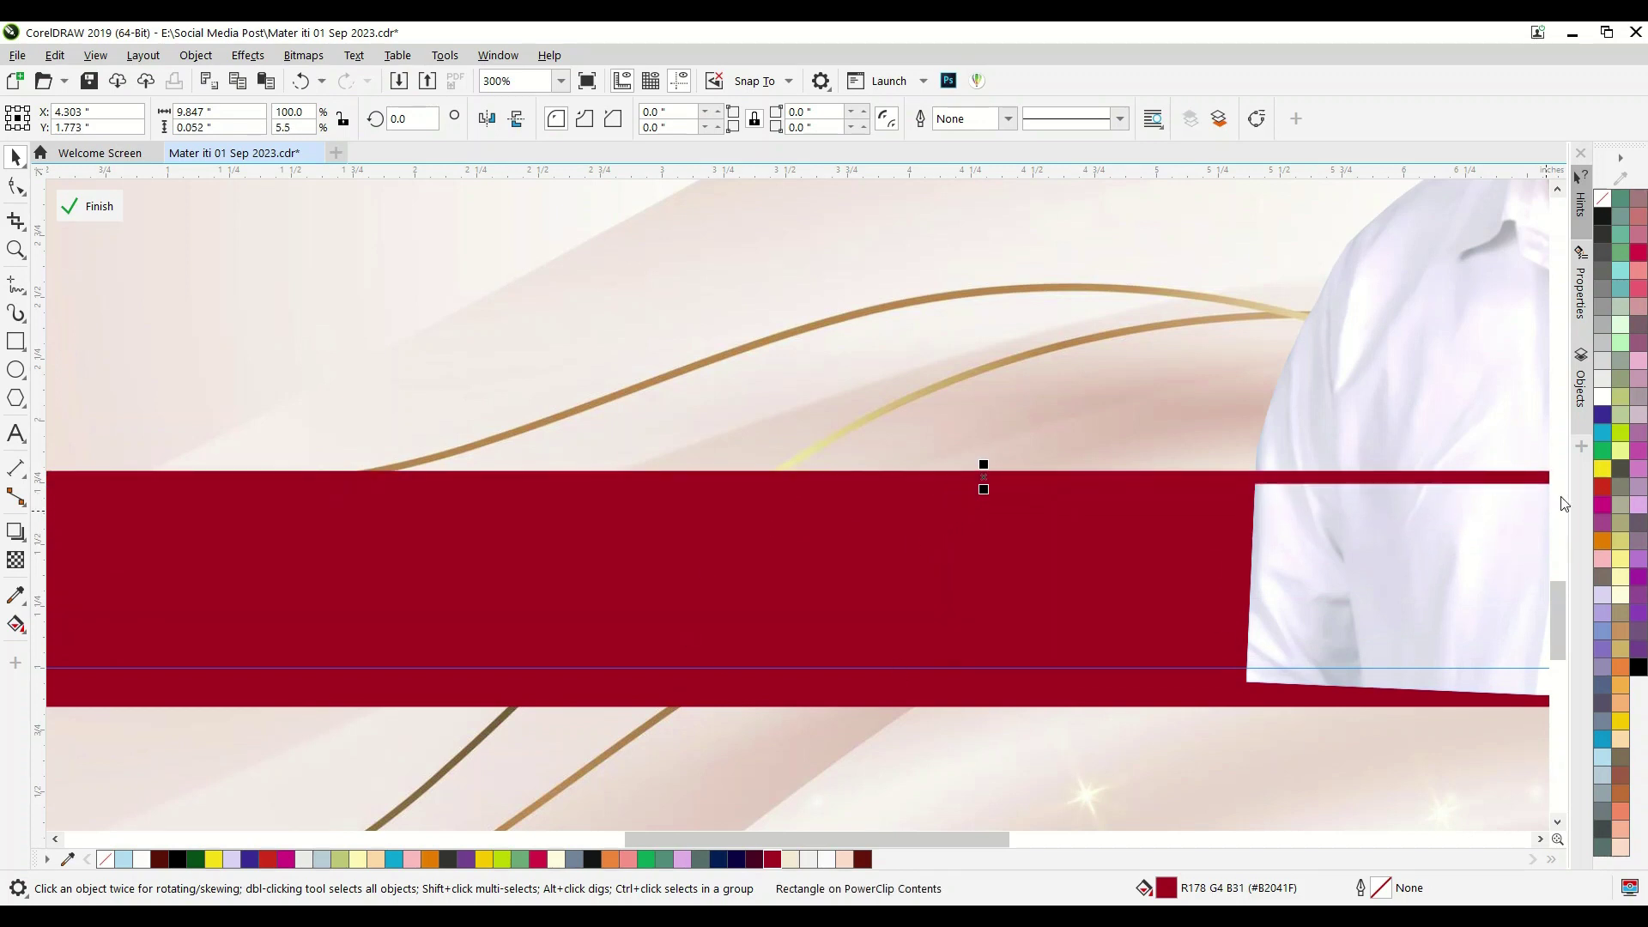
{"action": "left_click", "coordinate": [1605, 540]}
{"action": "scroll", "coordinate": [883, 519], "scroll_direction": "down", "scroll_amount": 2}
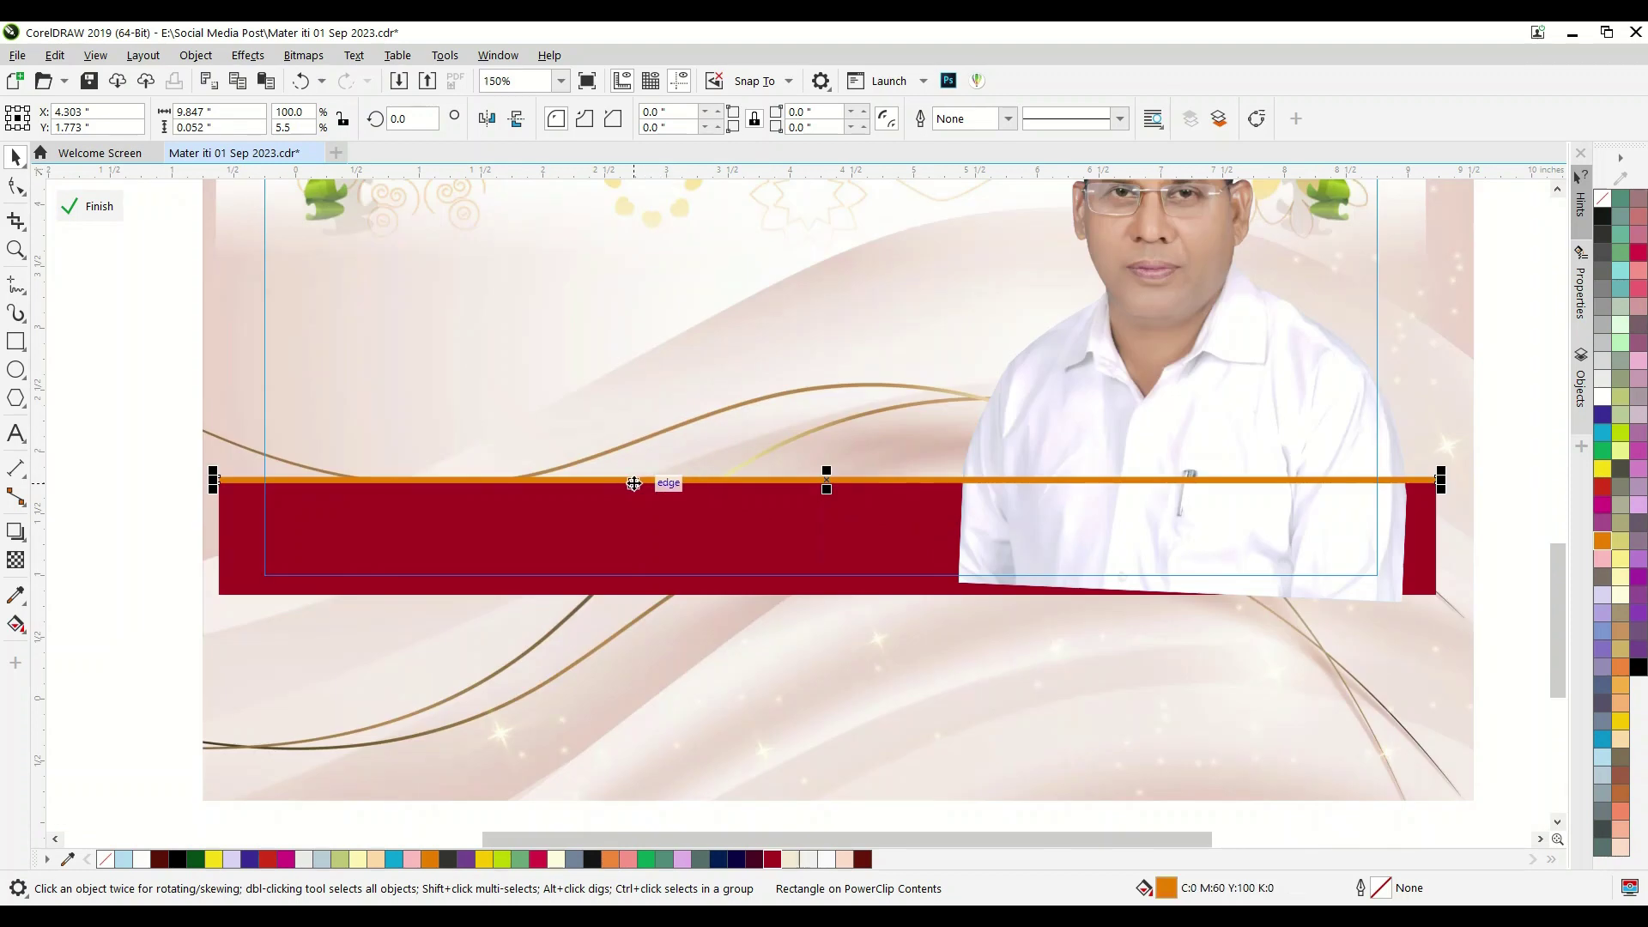
{"action": "key", "text": "g"}
{"action": "left_click_drag", "start_coordinate": [285, 482], "coordinate": [1339, 480]}
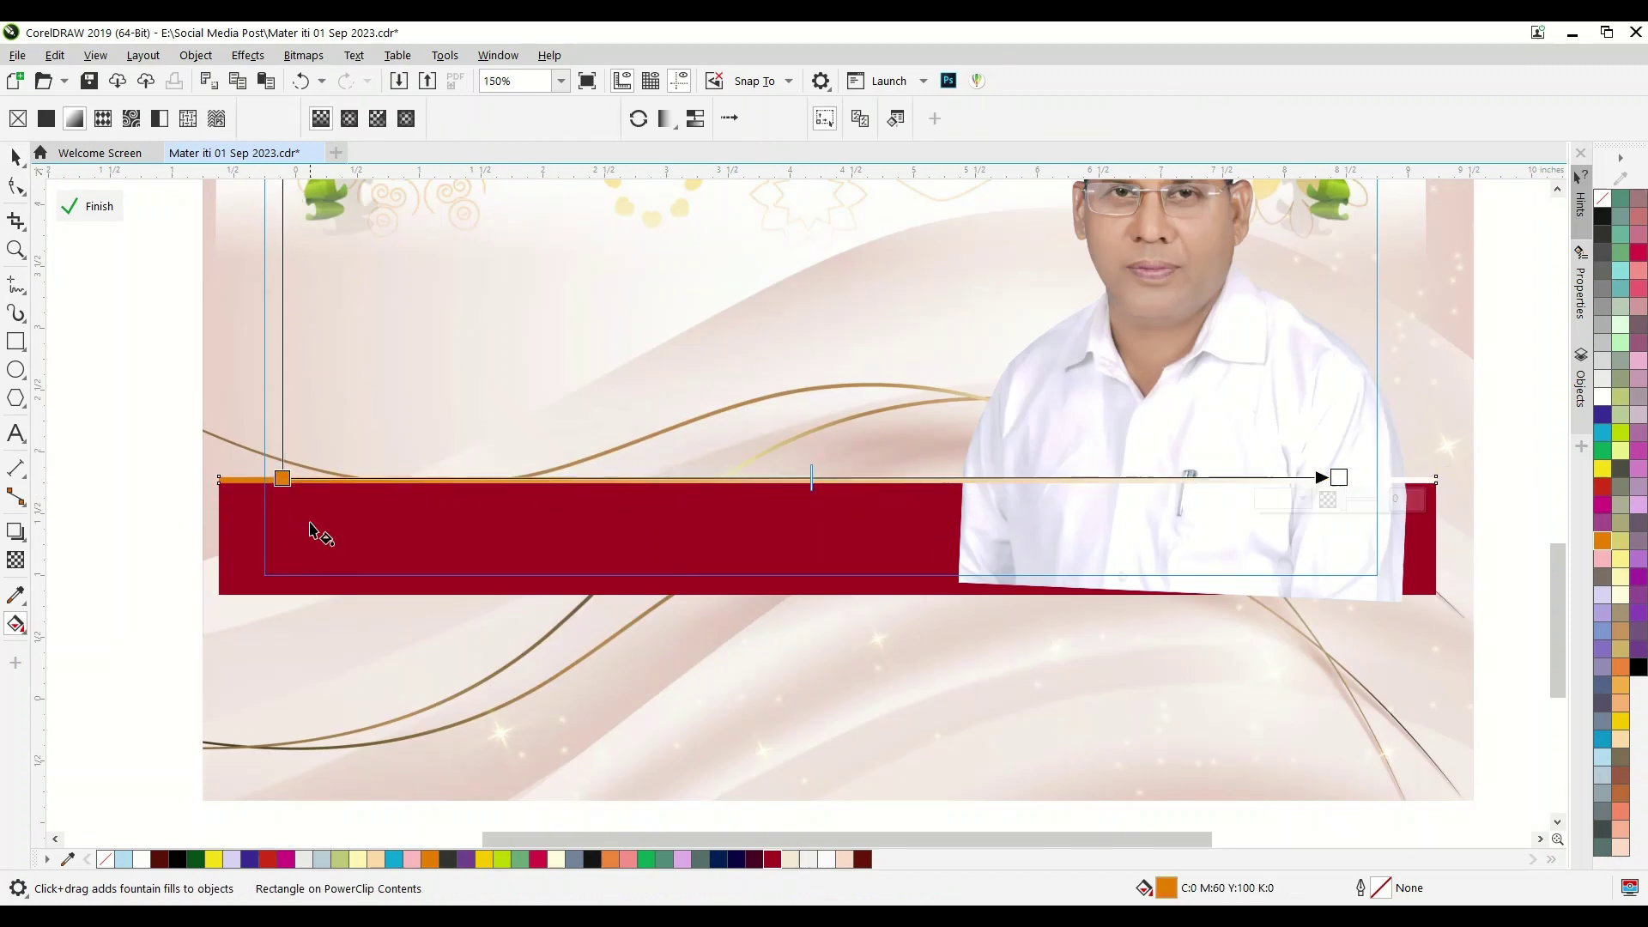
- Set strip gradient stops: orange end, yellow 15%, peach 32%, orange 46%, yellow
{"action": "left_click", "coordinate": [1604, 542]}
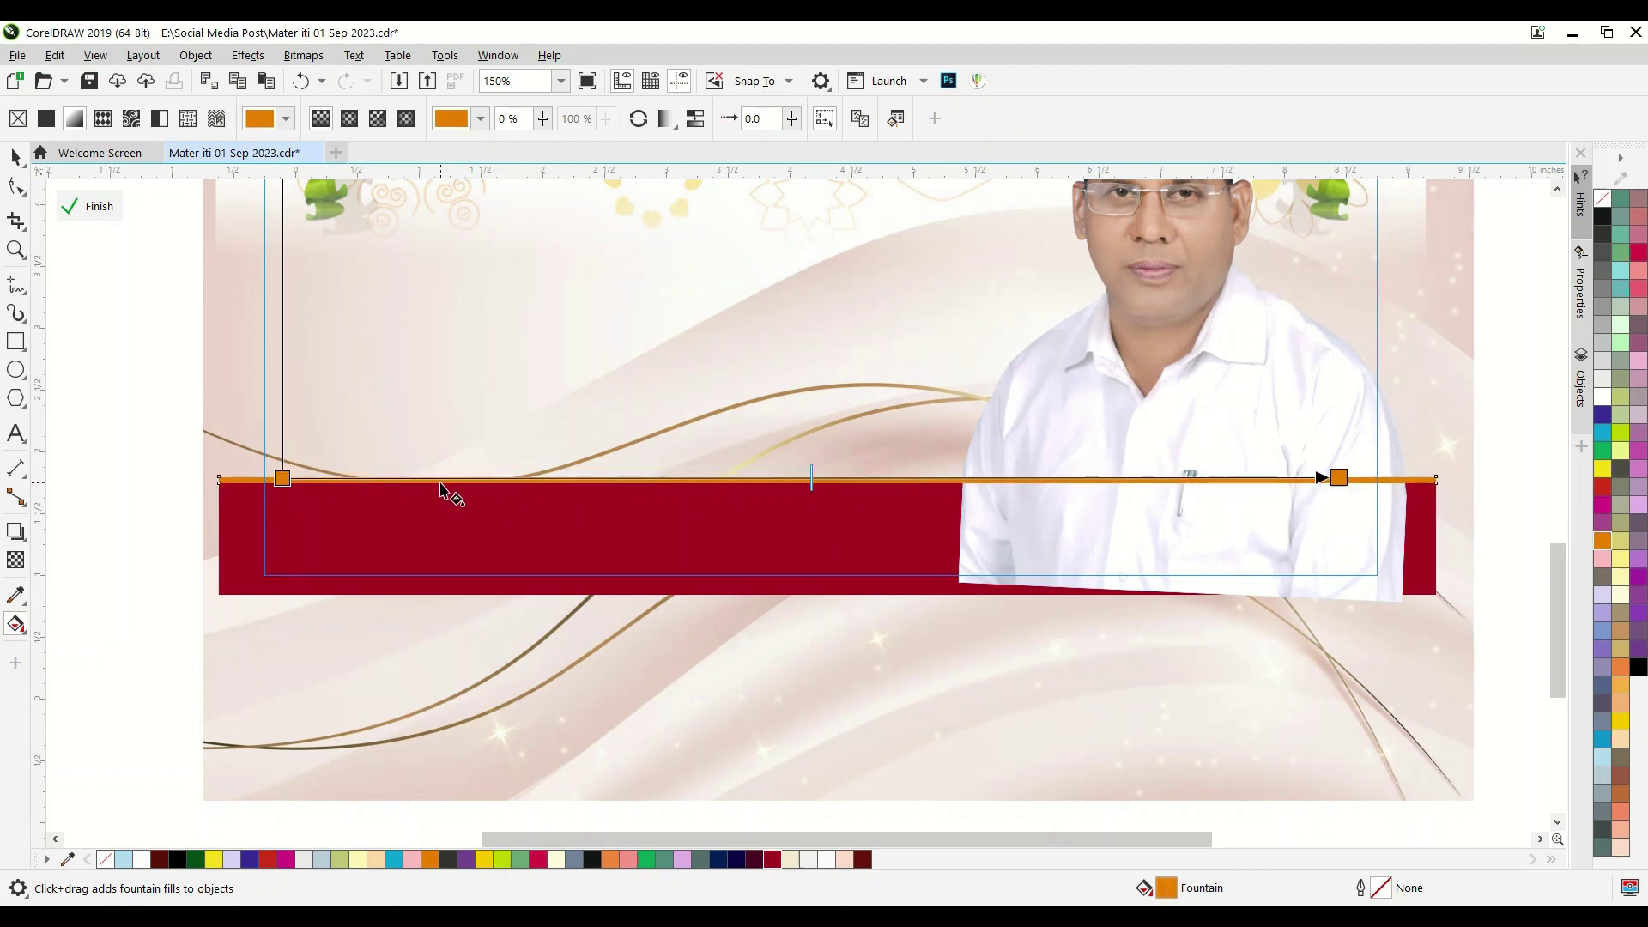
{"action": "double_click", "coordinate": [446, 480]}
{"action": "left_click", "coordinate": [1621, 727]}
{"action": "double_click", "coordinate": [623, 480]}
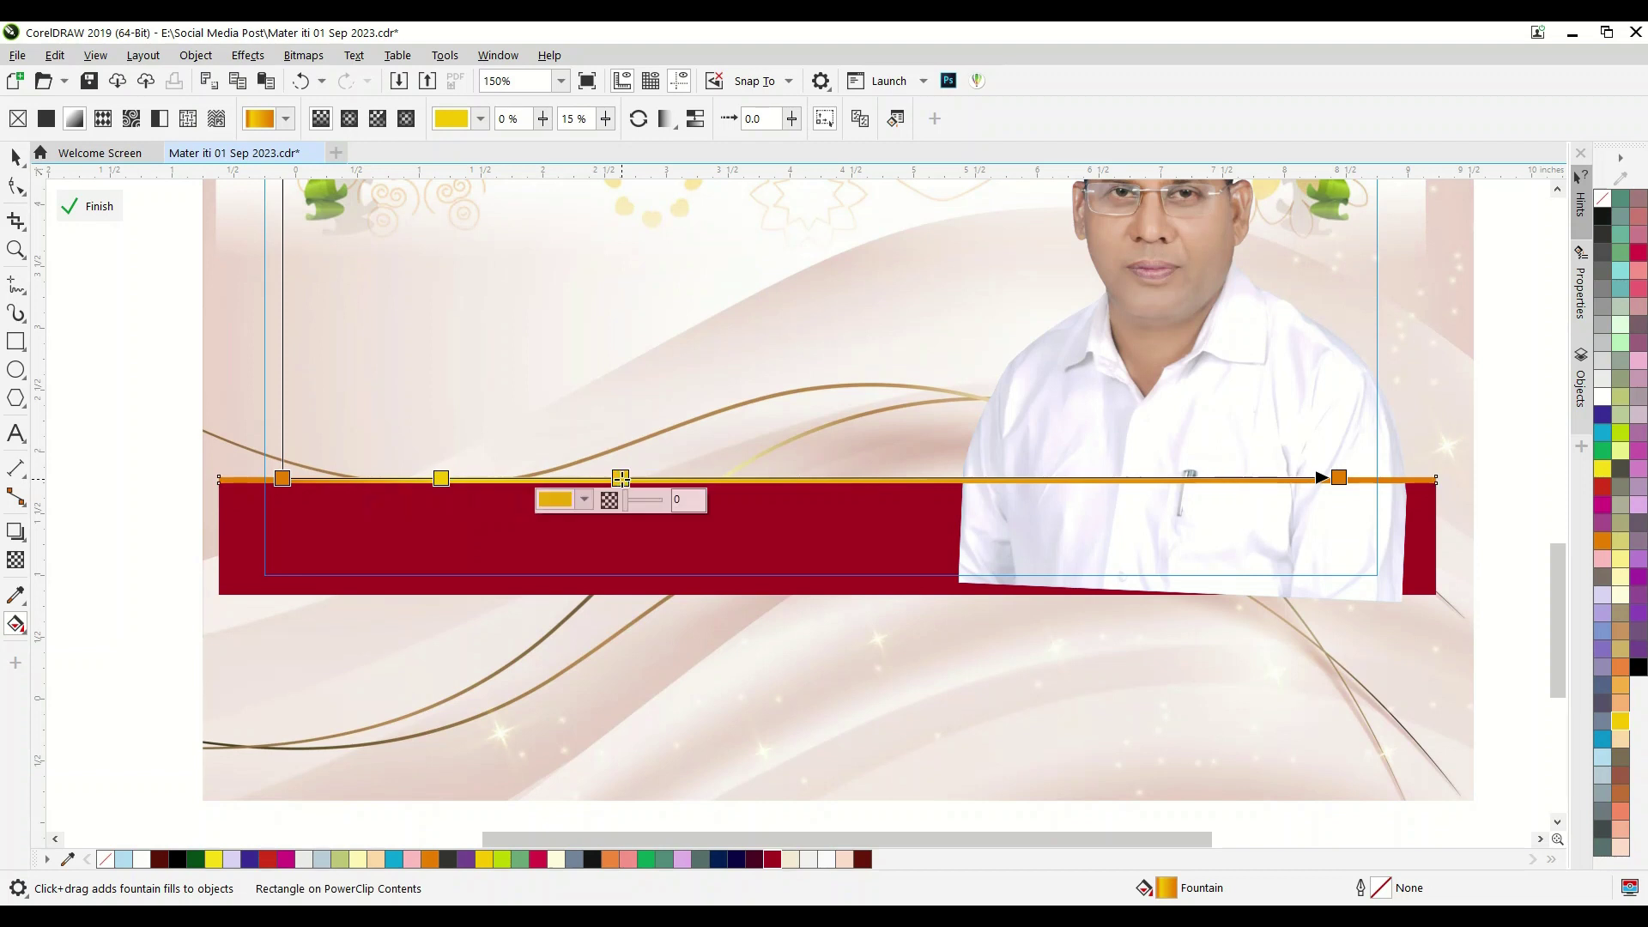
{"action": "left_click", "coordinate": [1622, 736]}
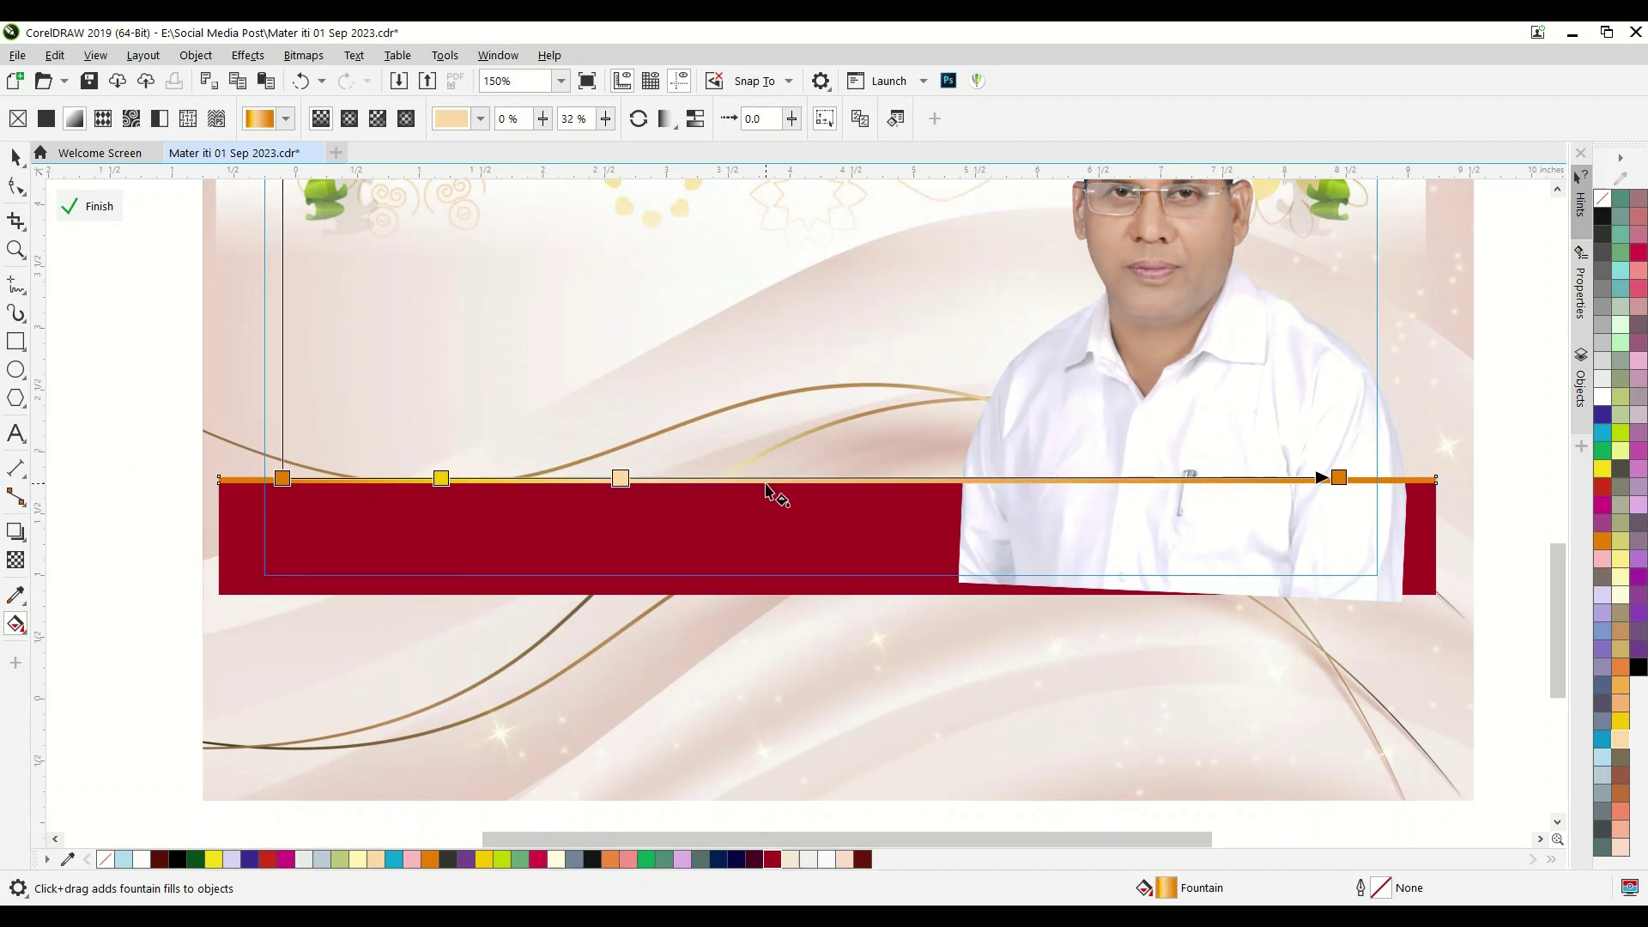
{"action": "left_click", "coordinate": [768, 488]}
{"action": "double_click", "coordinate": [768, 479]}
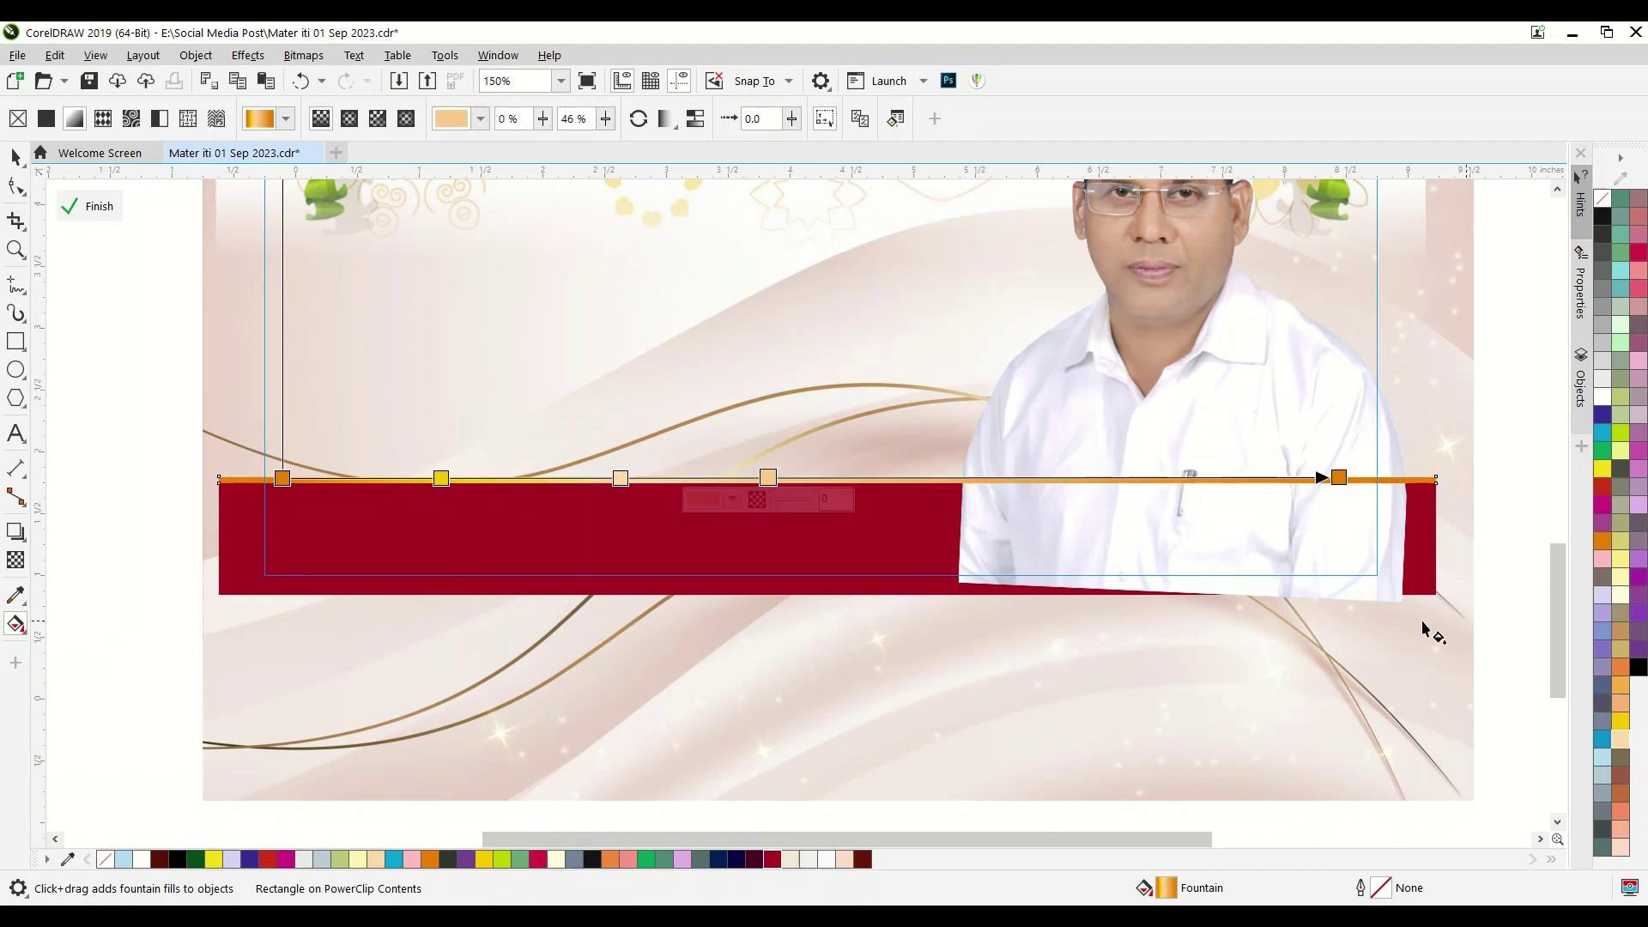
{"action": "left_click", "coordinate": [1602, 541]}
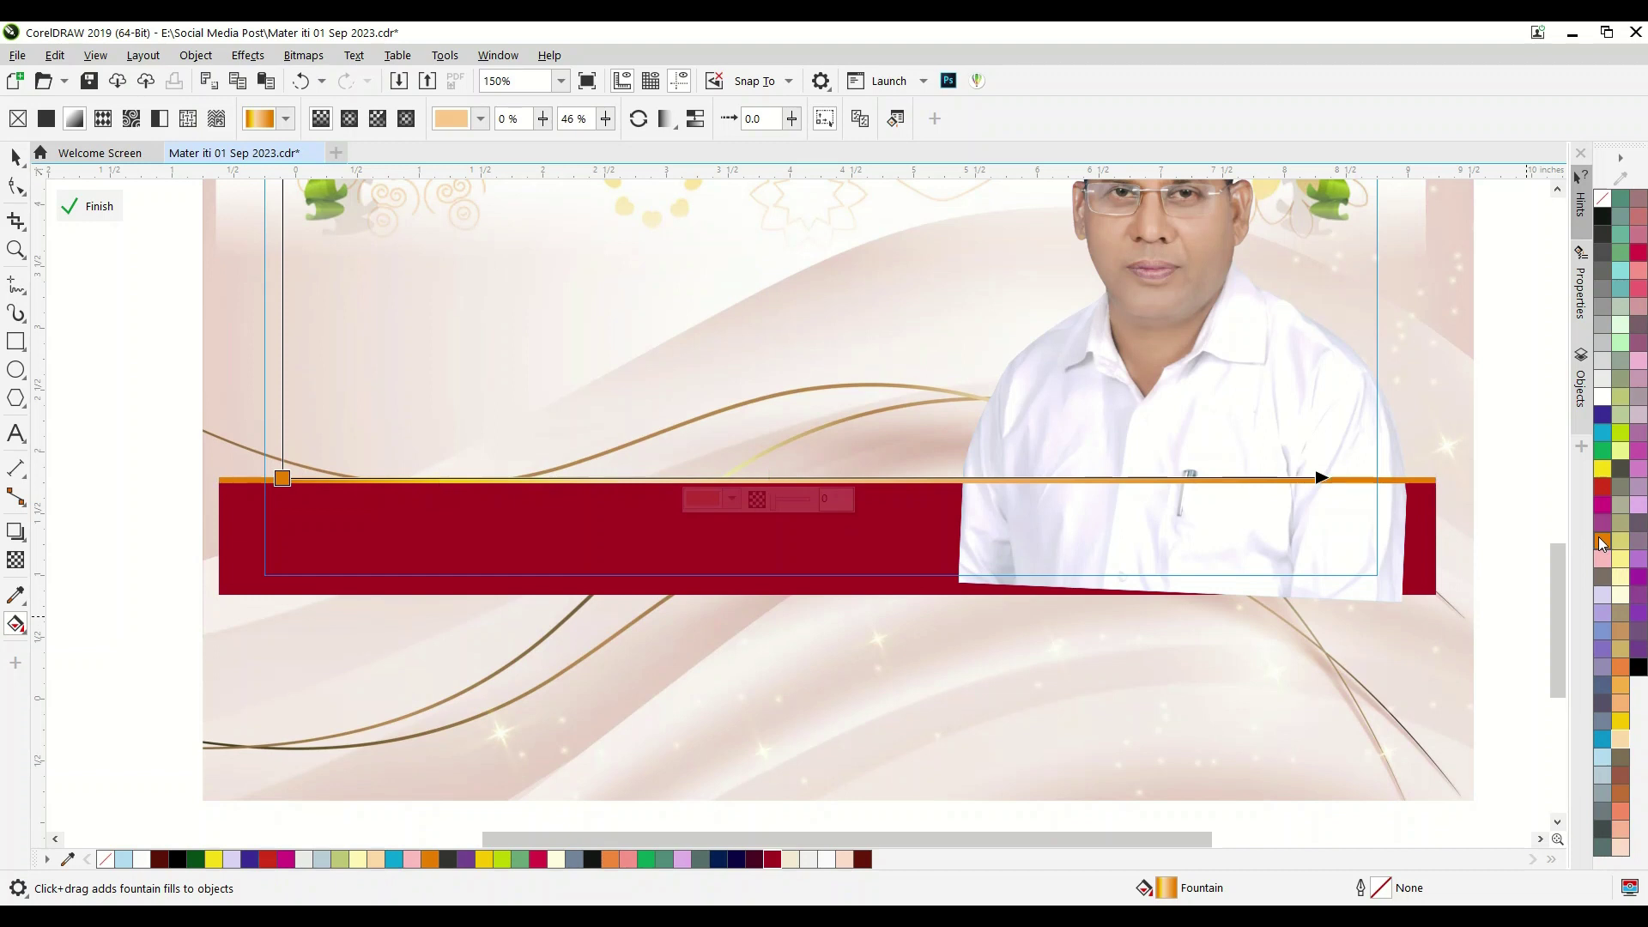
{"action": "double_click", "coordinate": [961, 480]}
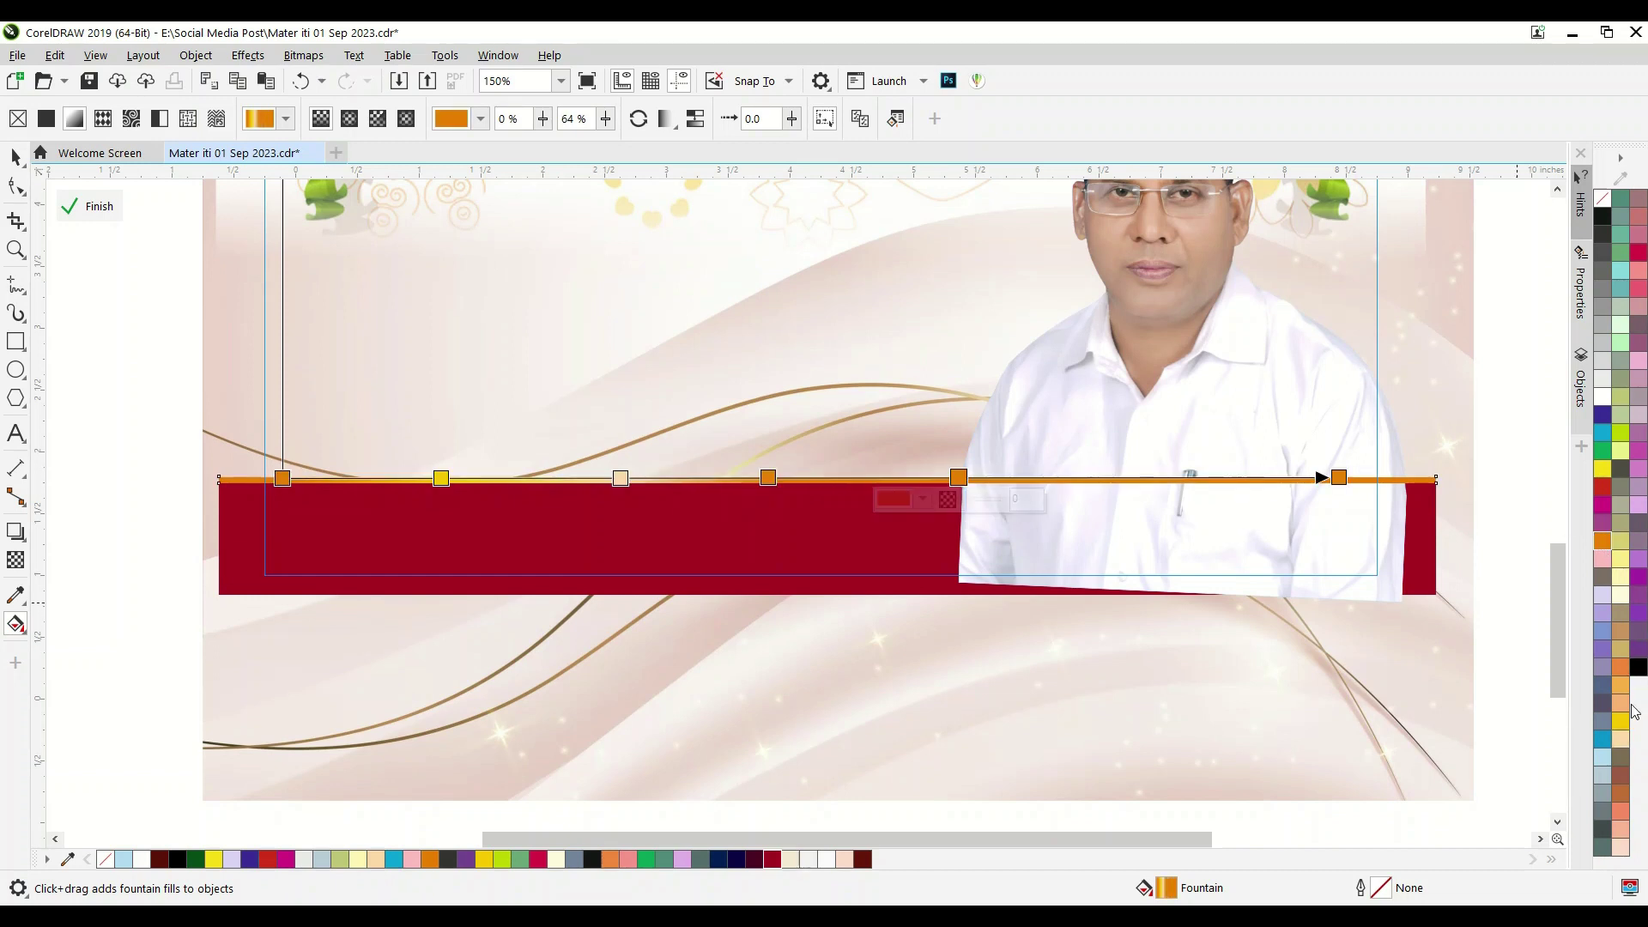
{"action": "left_click", "coordinate": [1621, 724]}
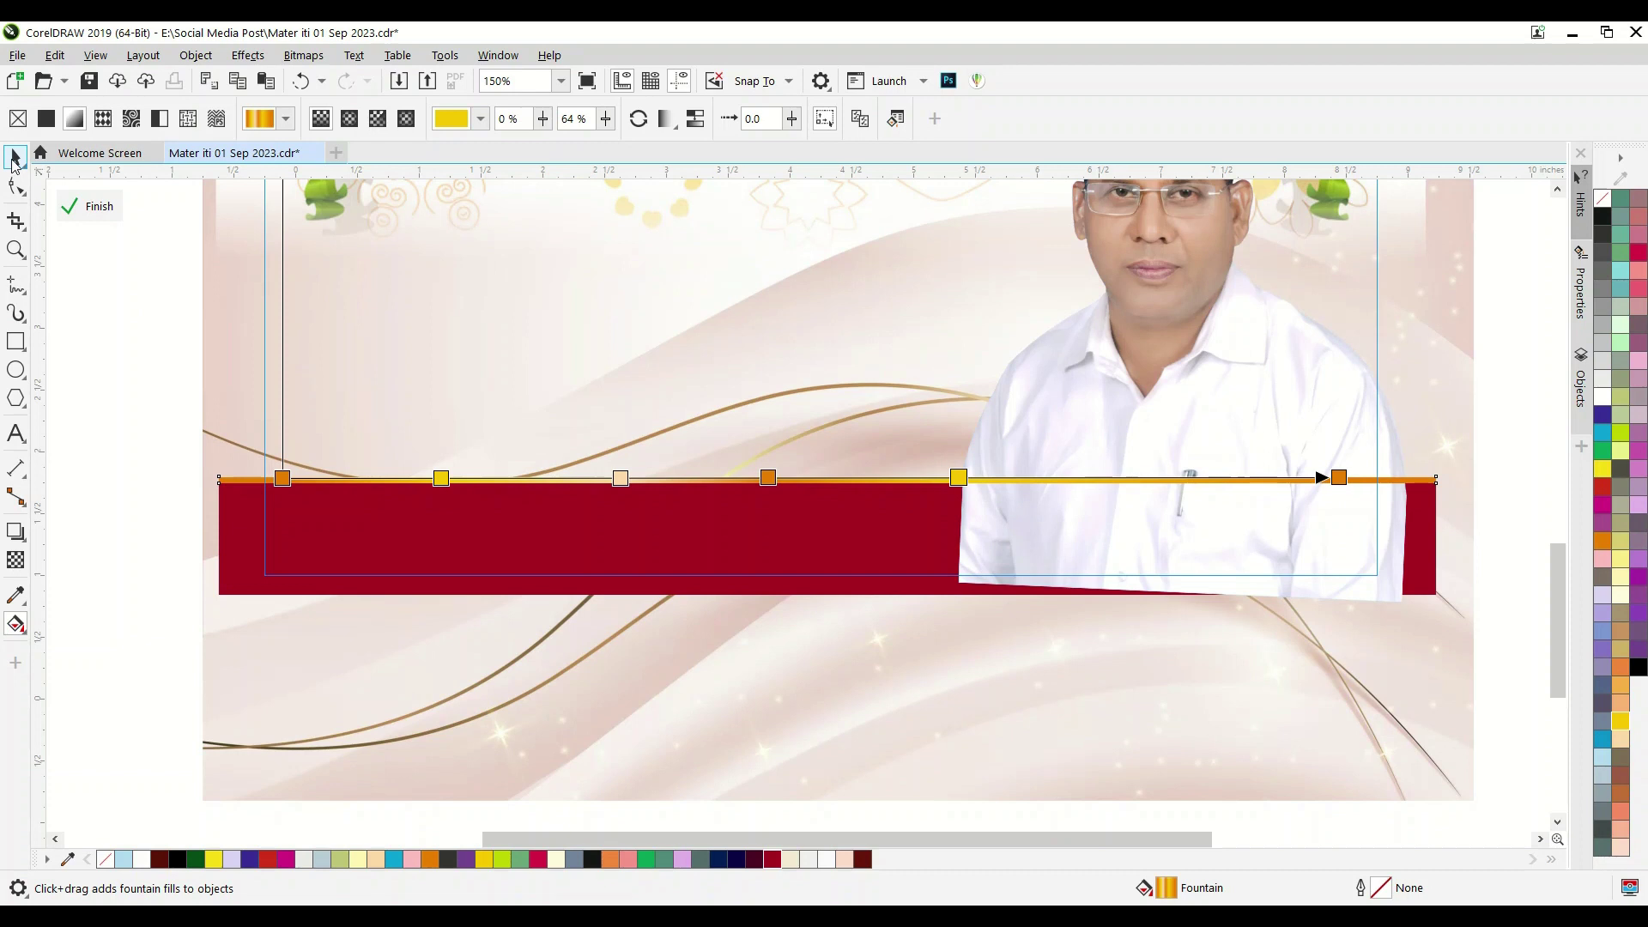
- Bring the portrait photo in front of the gradient strip
{"action": "left_click", "coordinate": [15, 158]}
{"action": "scroll", "coordinate": [541, 594], "scroll_direction": "down", "scroll_amount": 2}
{"action": "left_click", "coordinate": [905, 470]}
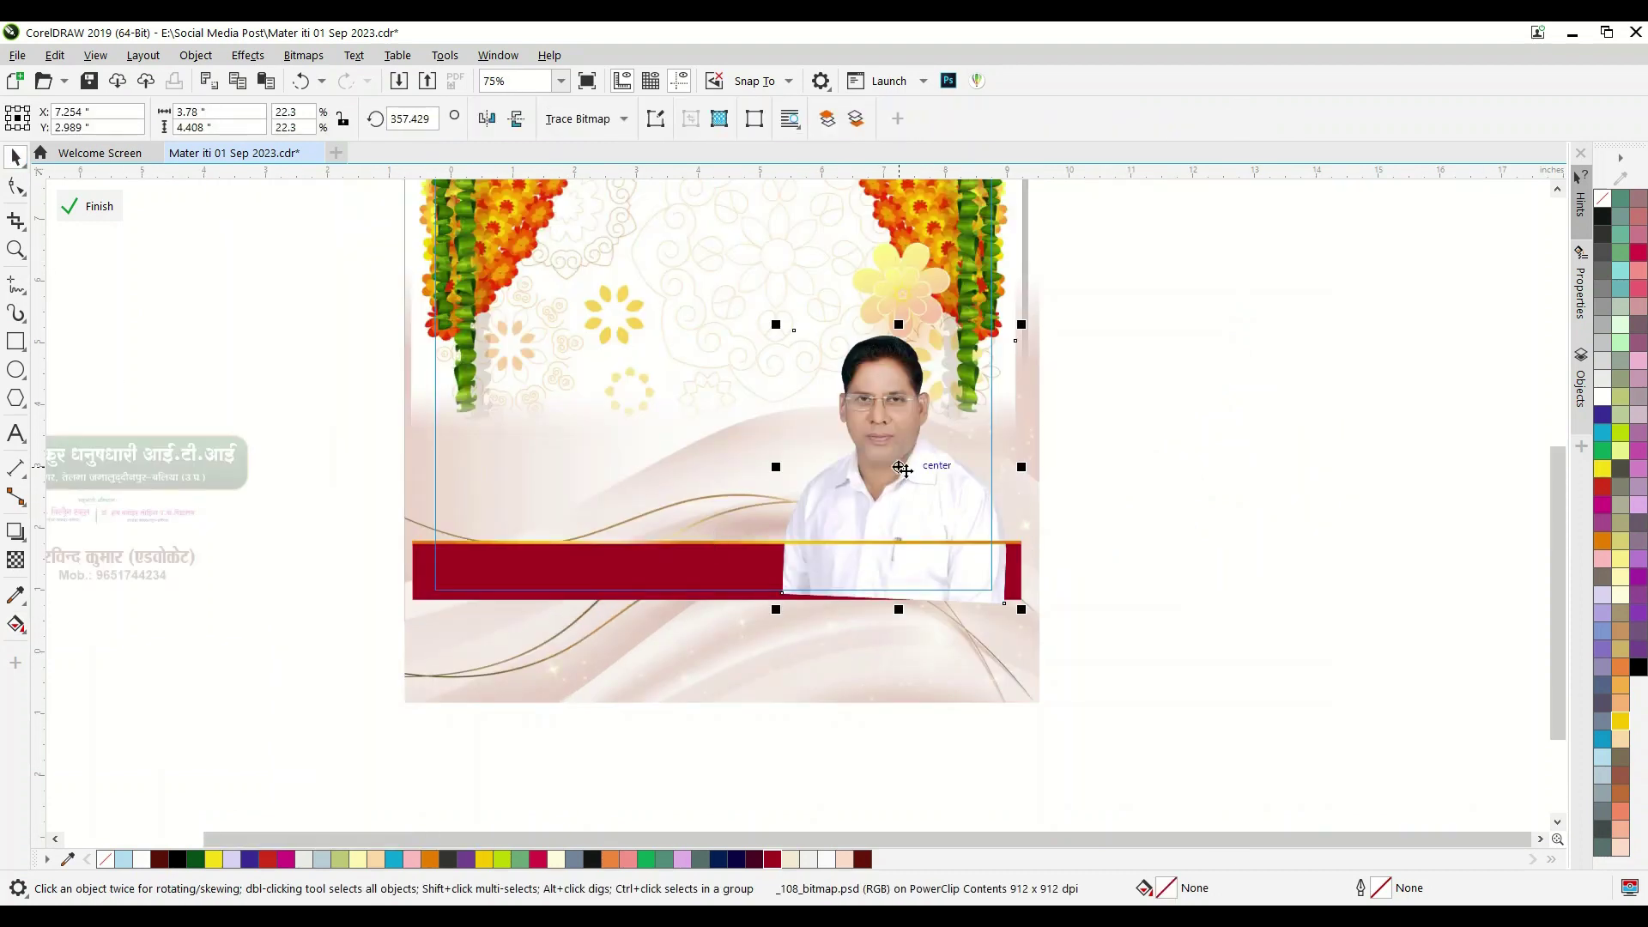
{"action": "key", "text": "shift+Page_Up"}
- Move the name and mobile number text onto the red band and recolour it cream
{"action": "left_click", "coordinate": [1219, 537]}
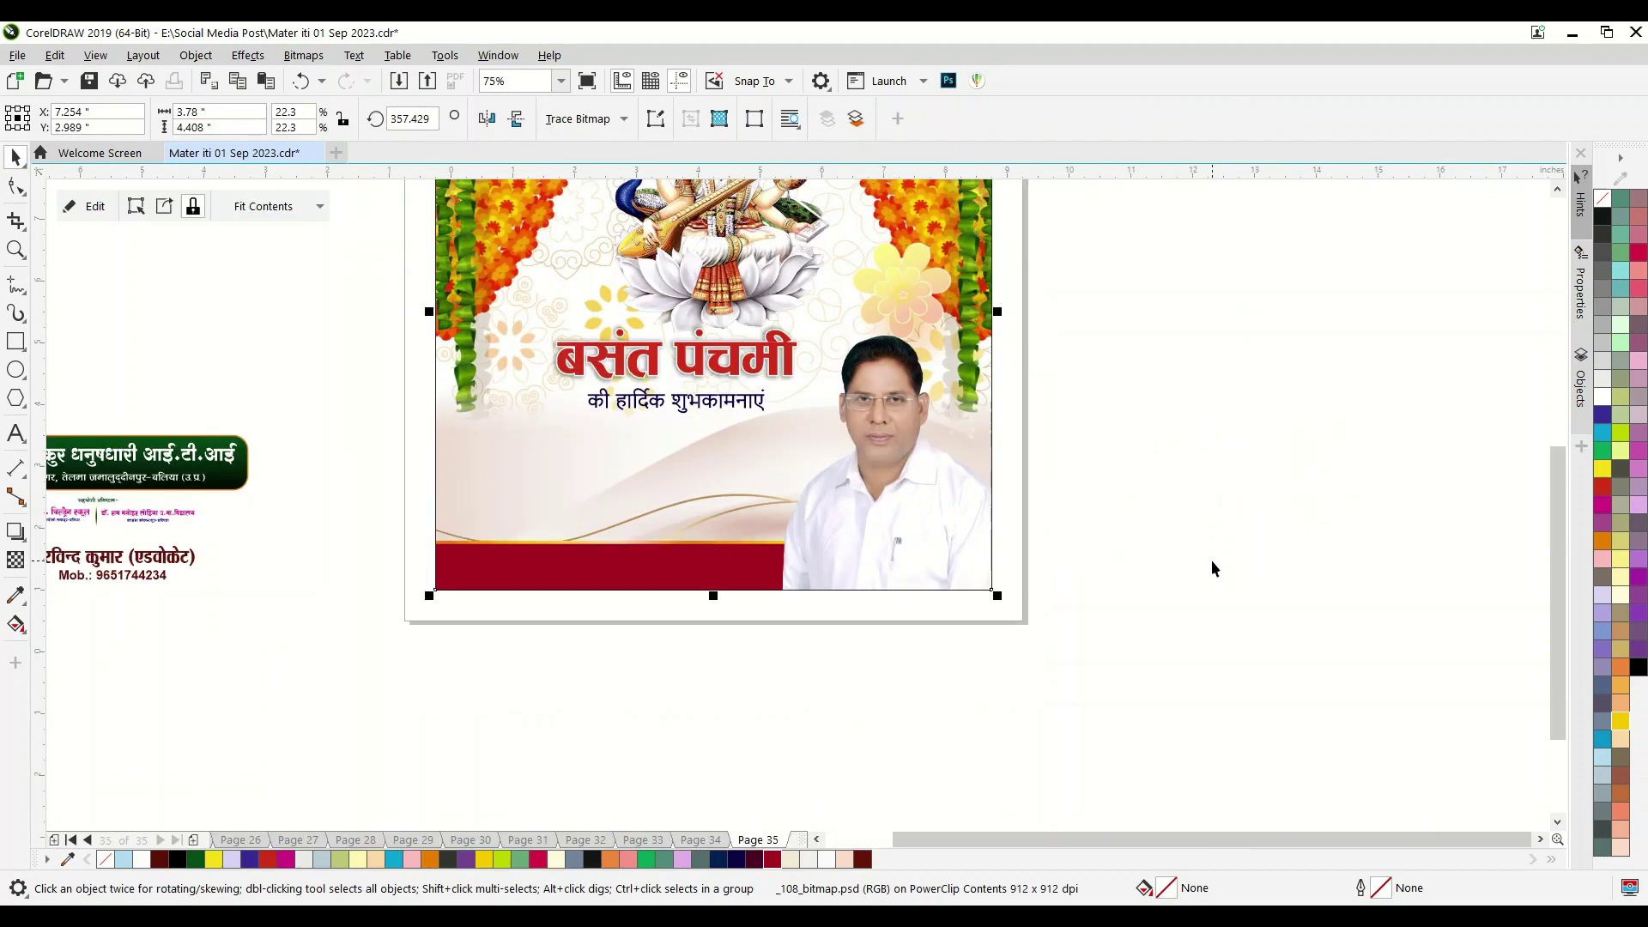
{"action": "key", "text": "Escape"}
{"action": "scroll", "coordinate": [526, 559], "scroll_direction": "up", "scroll_amount": 4}
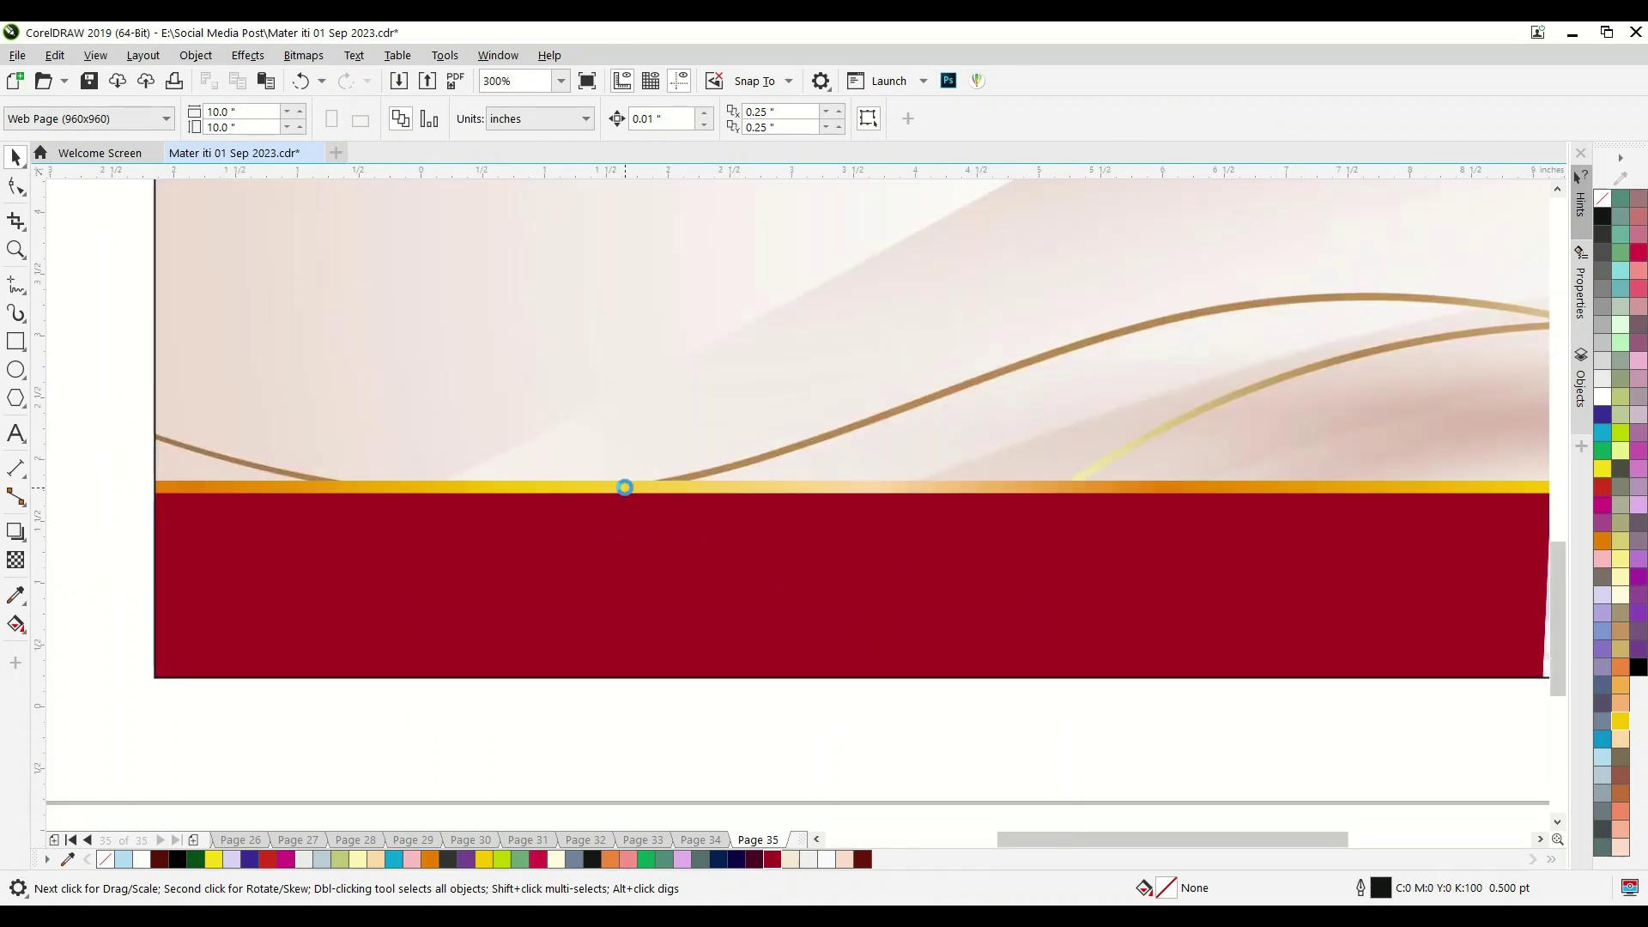
{"action": "scroll", "coordinate": [625, 489], "scroll_direction": "down", "scroll_amount": 3}
{"action": "scroll", "coordinate": [629, 504], "scroll_direction": "down", "scroll_amount": 3}
{"action": "scroll", "coordinate": [389, 489], "scroll_direction": "up", "scroll_amount": 2}
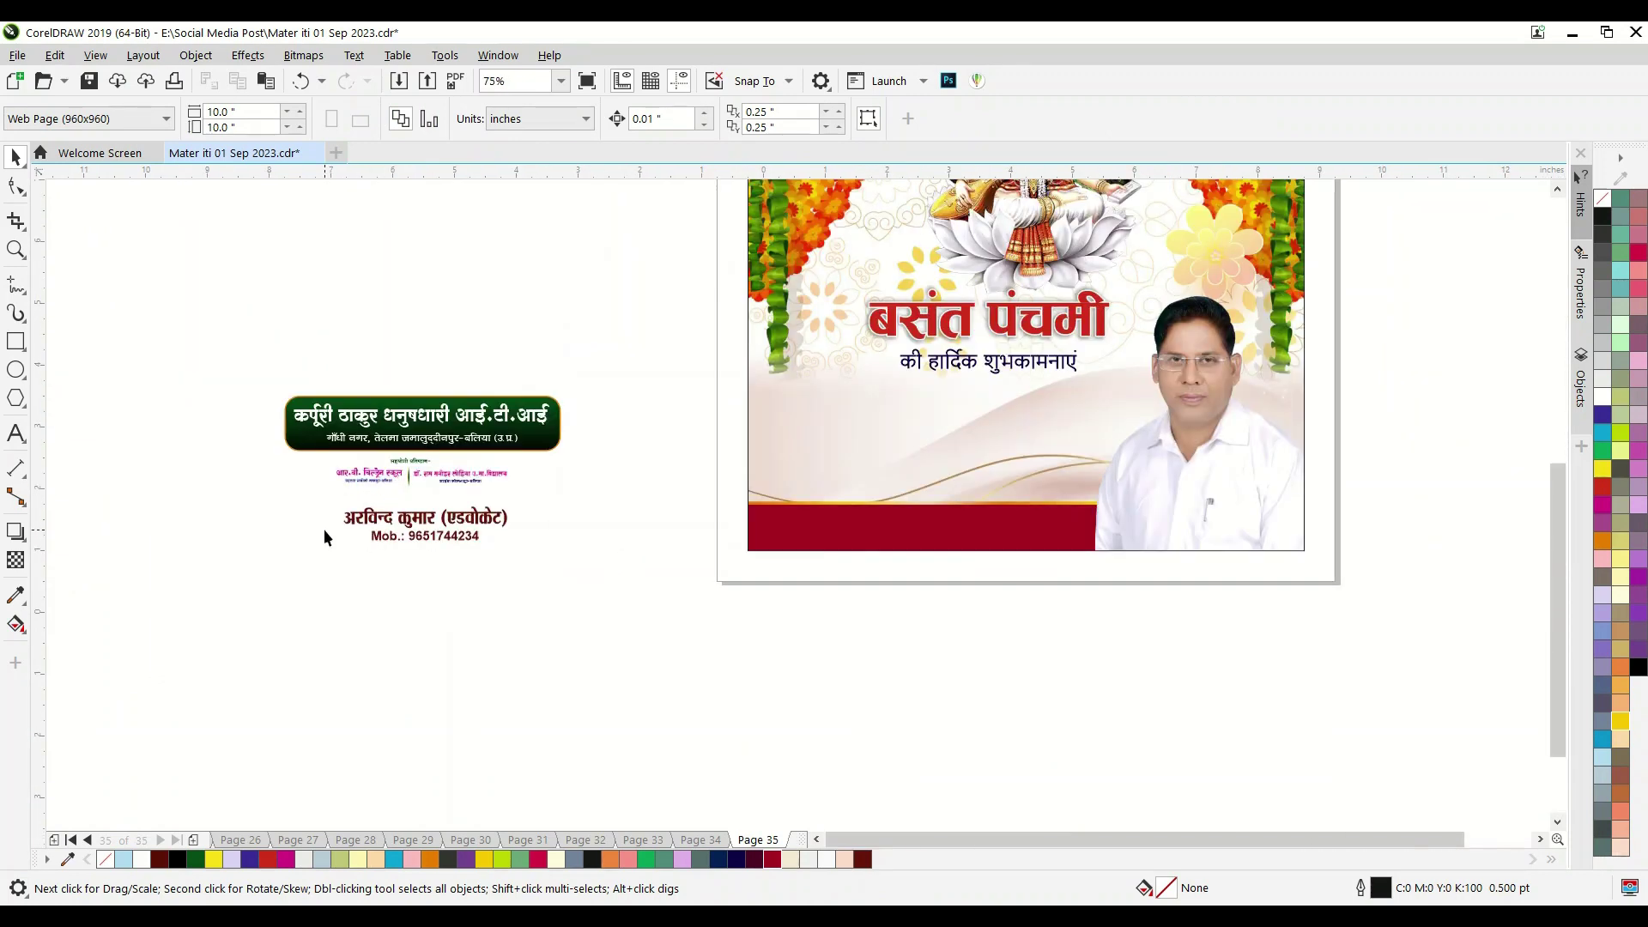
{"action": "mouse_move", "coordinate": [327, 525]}
{"action": "left_mouse_down"}
{"action": "mouse_move", "coordinate": [483, 541]}
{"action": "mouse_move", "coordinate": [926, 526]}
{"action": "left_mouse_up"}
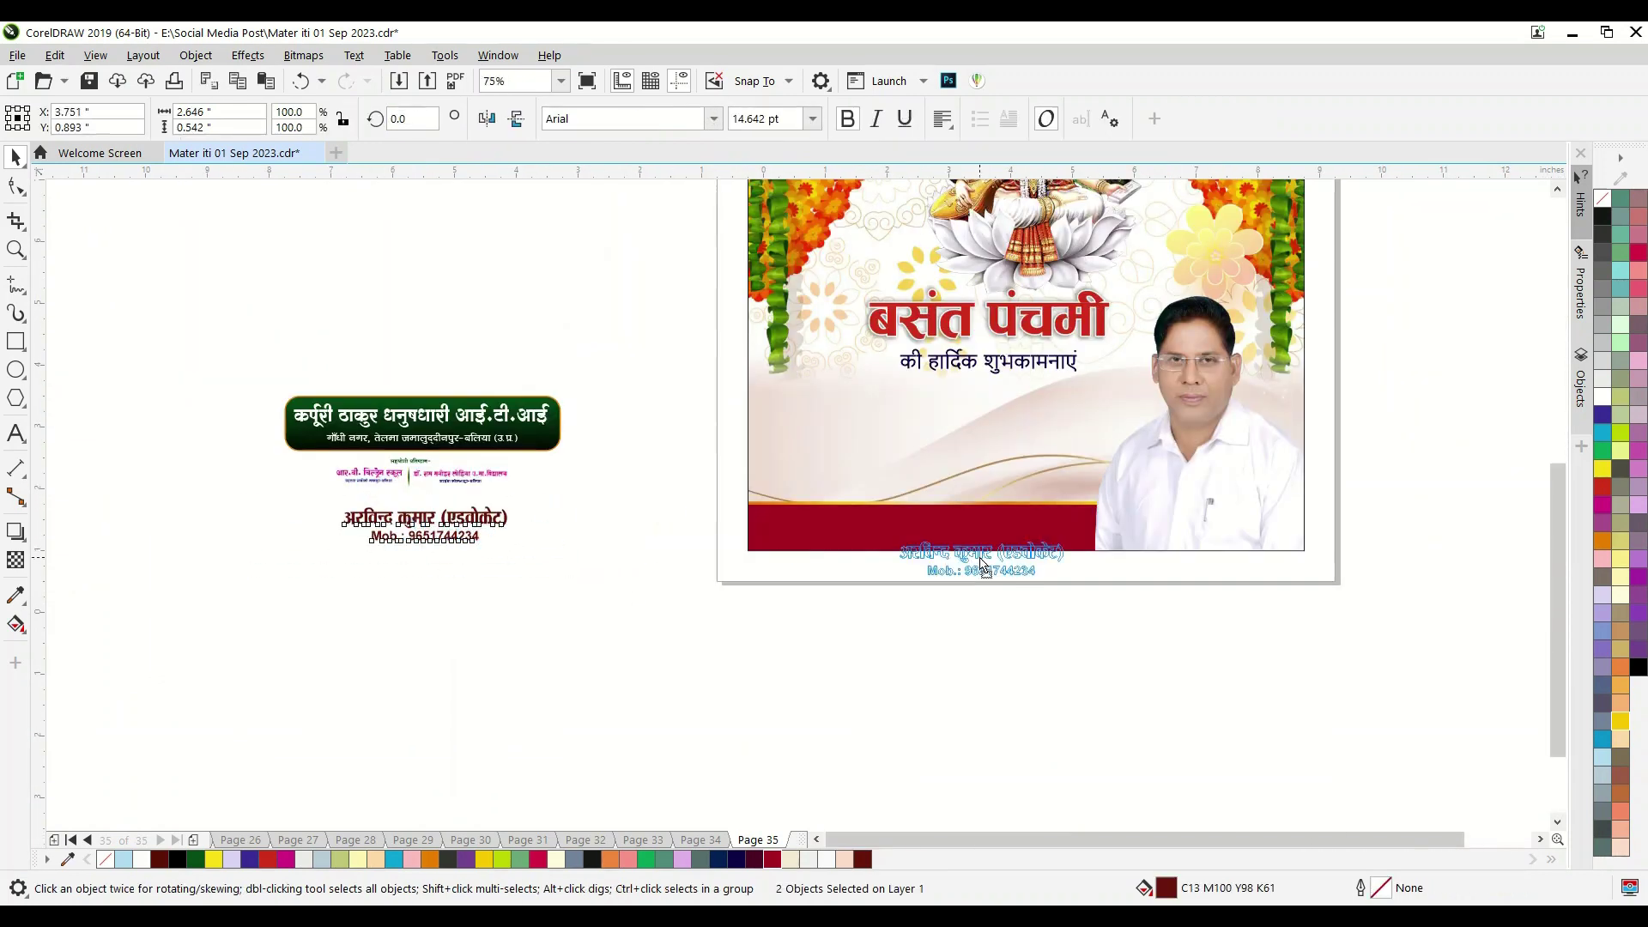
{"action": "scroll", "coordinate": [987, 536], "scroll_direction": "up", "scroll_amount": 2}
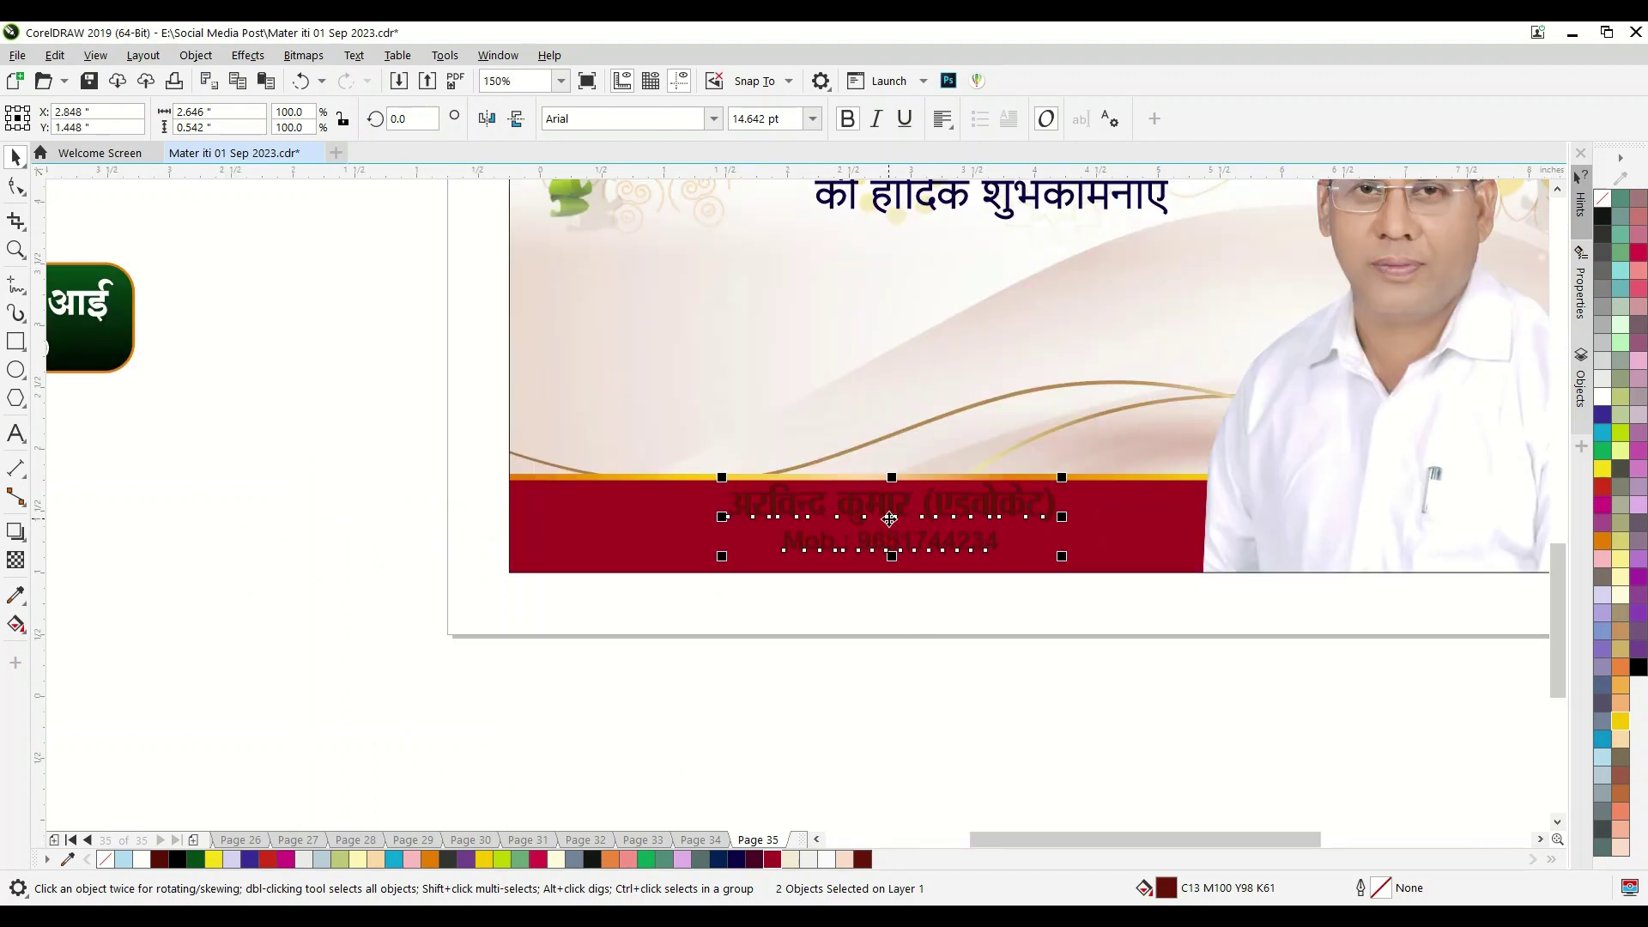
{"action": "left_click_drag", "start_coordinate": [890, 518], "coordinate": [720, 537]}
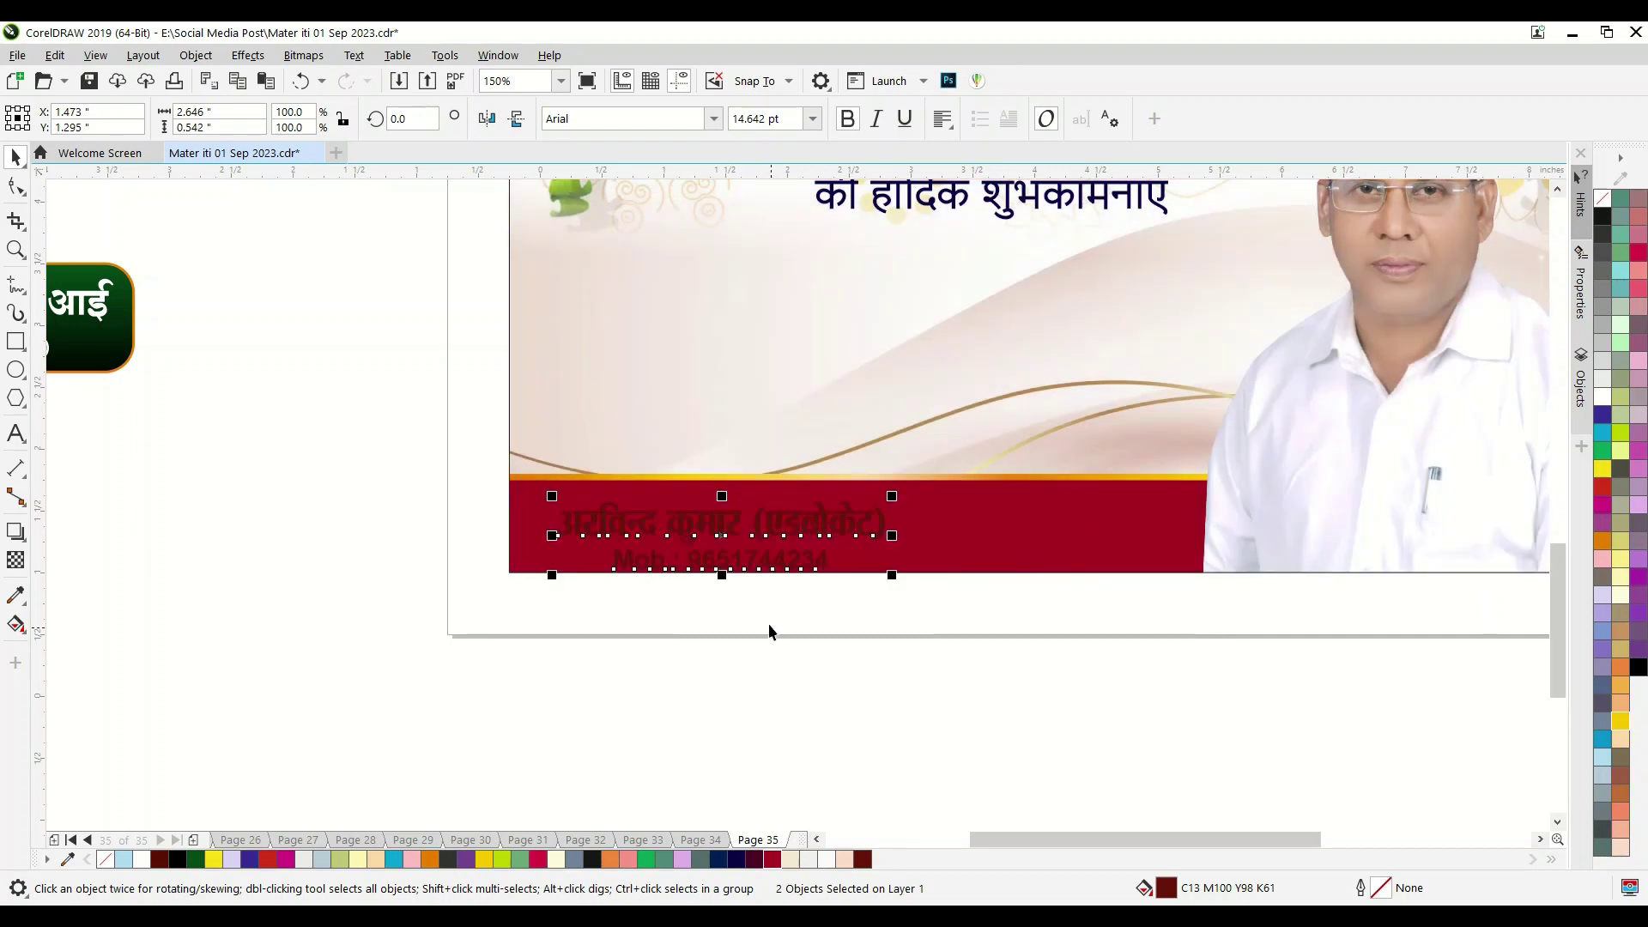
{"action": "left_click", "coordinate": [1625, 740]}
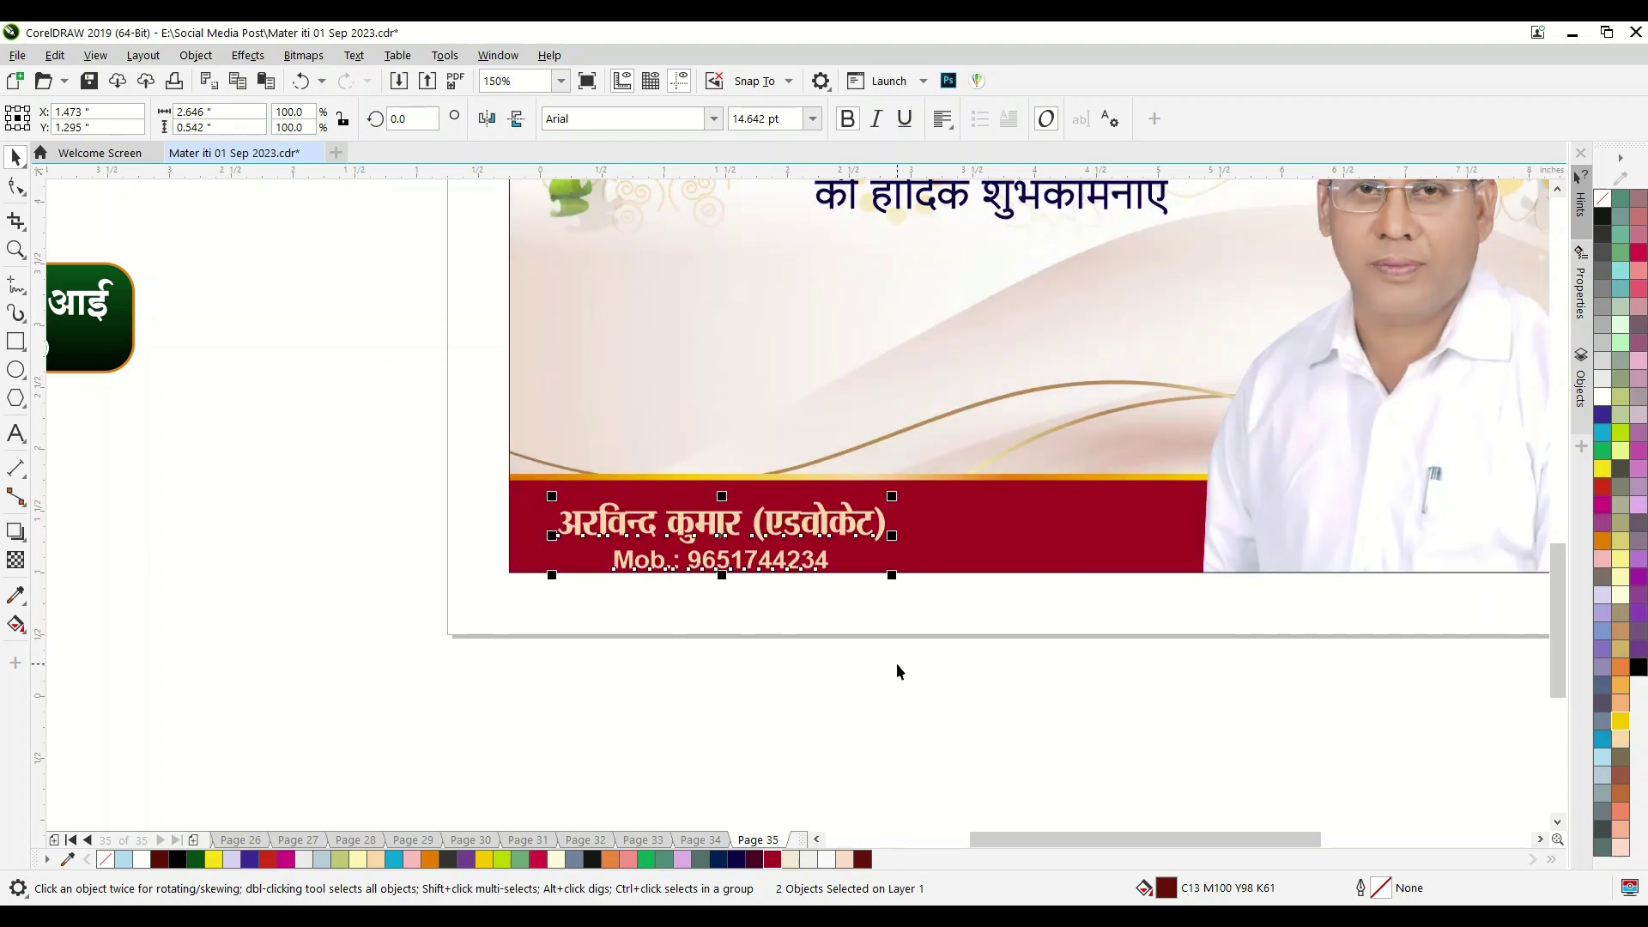
- Place the mobile number beside the name and centre the line on the band
{"action": "left_click", "coordinate": [744, 575]}
{"action": "left_click_drag", "start_coordinate": [724, 558], "coordinate": [1005, 525]}
{"action": "left_click_drag", "start_coordinate": [1183, 651], "coordinate": [515, 485]}
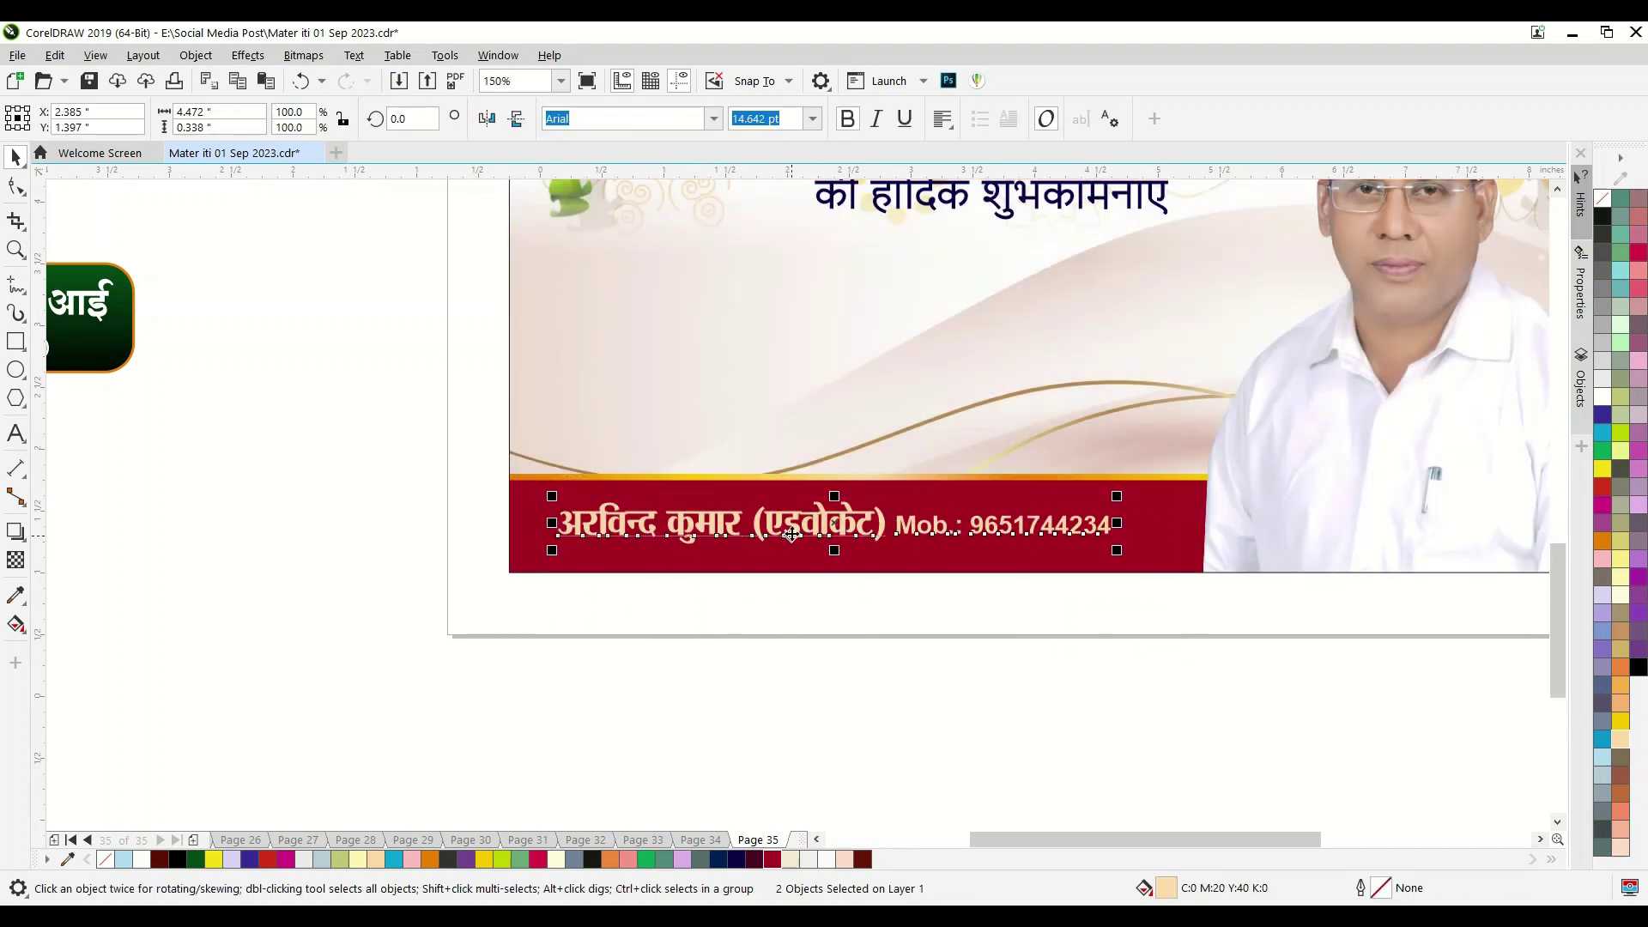
{"action": "left_click_drag", "start_coordinate": [832, 525], "coordinate": [872, 543]}
{"action": "left_click", "coordinate": [814, 646]}
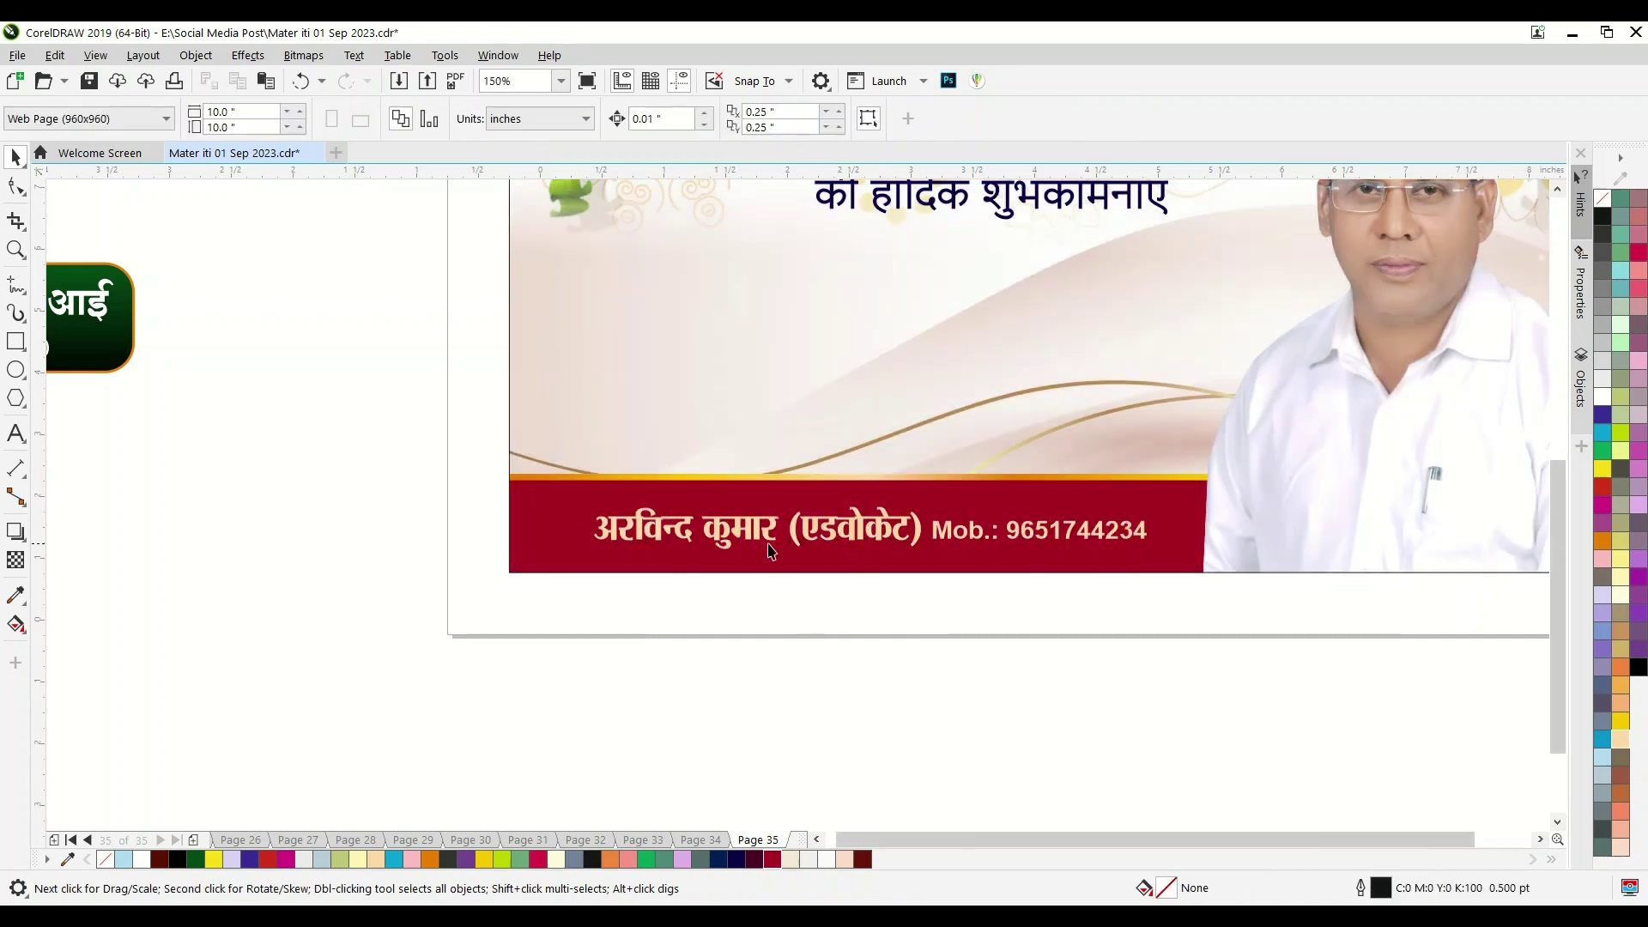
{"action": "scroll", "coordinate": [759, 554], "scroll_direction": "down", "scroll_amount": 3}
- Save the poster, accepting the RAJ font embedding warning, and zoom to the poster frame
{"action": "key", "text": "ctrl+s"}
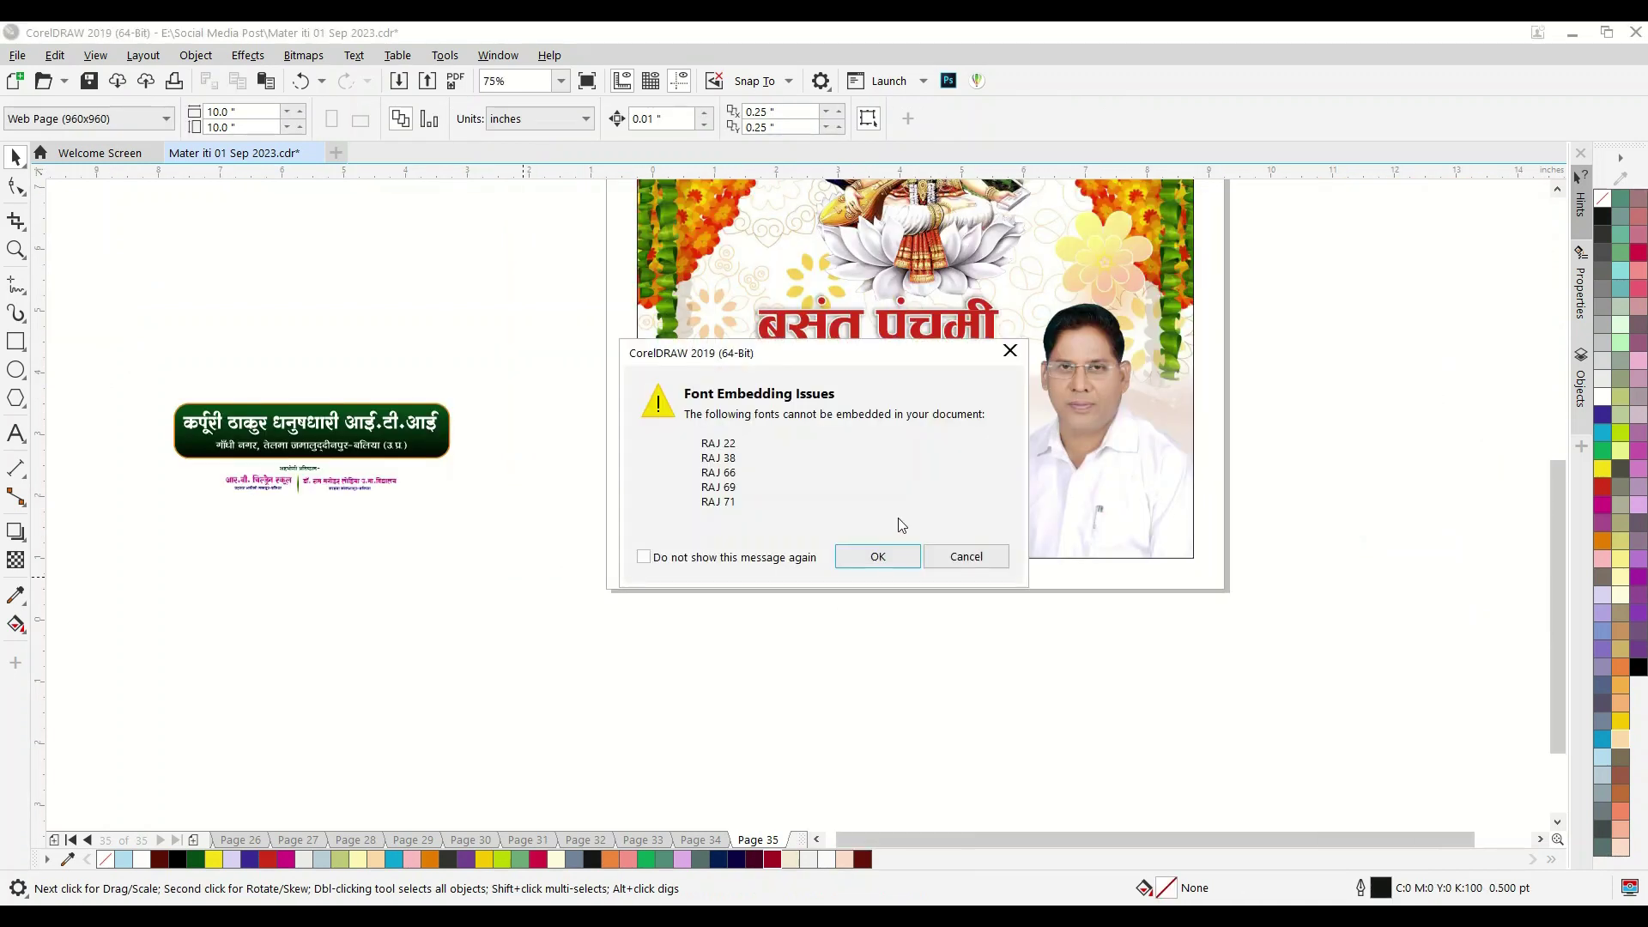
{"action": "left_click", "coordinate": [874, 558]}
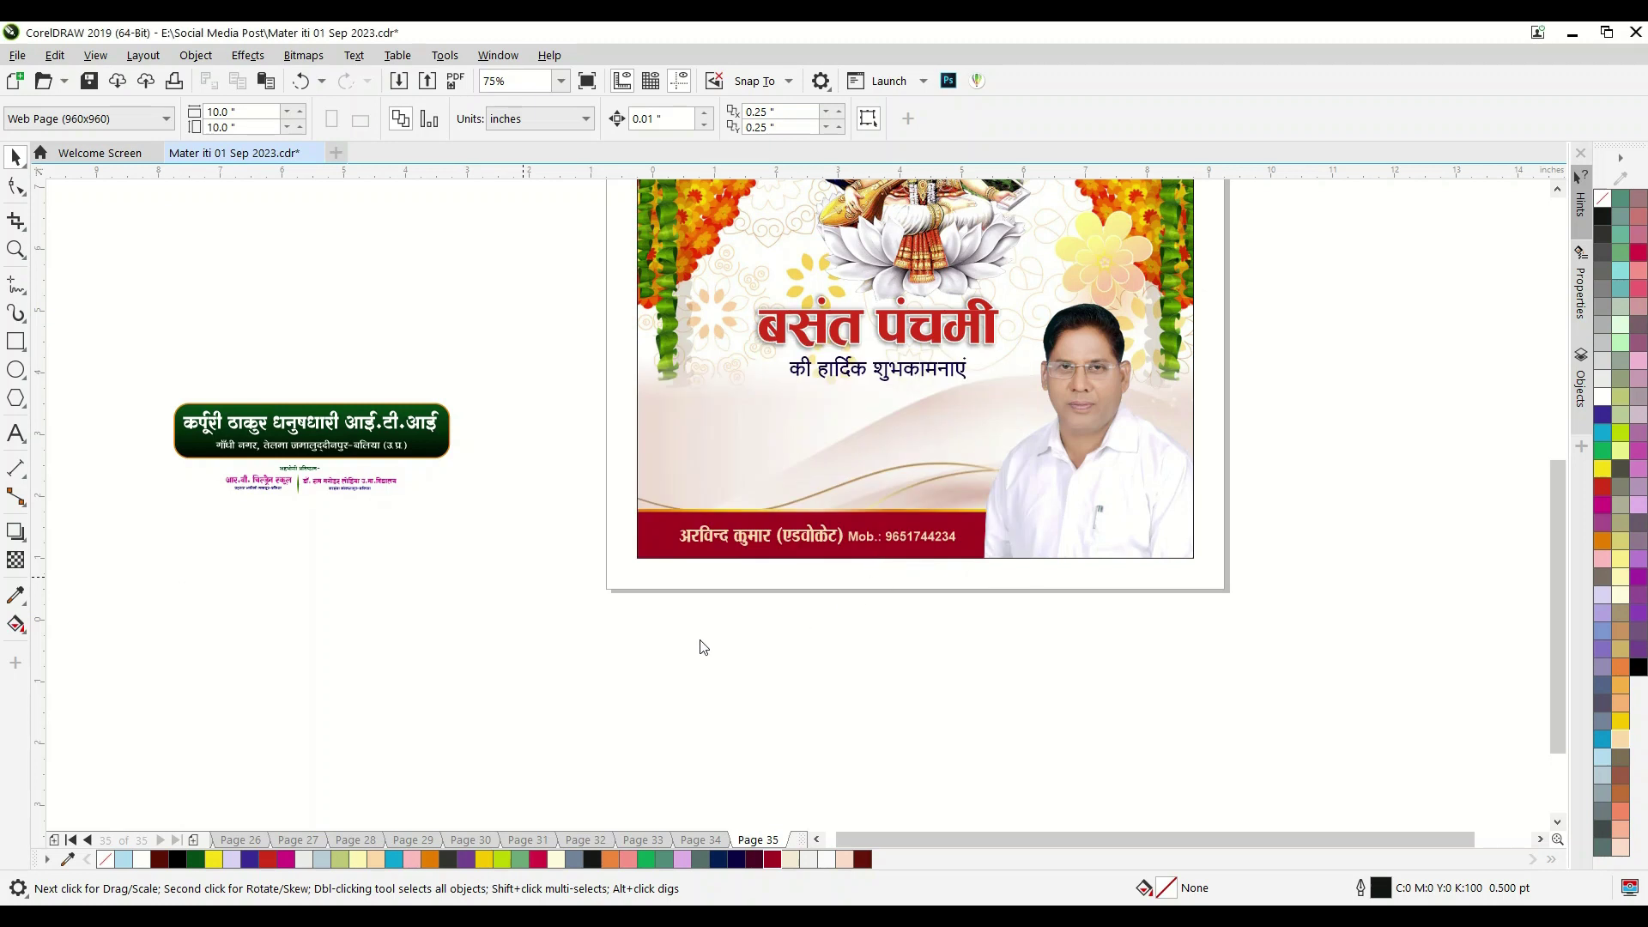
{"action": "left_click", "coordinate": [849, 464]}
{"action": "key", "text": "shift+F2"}
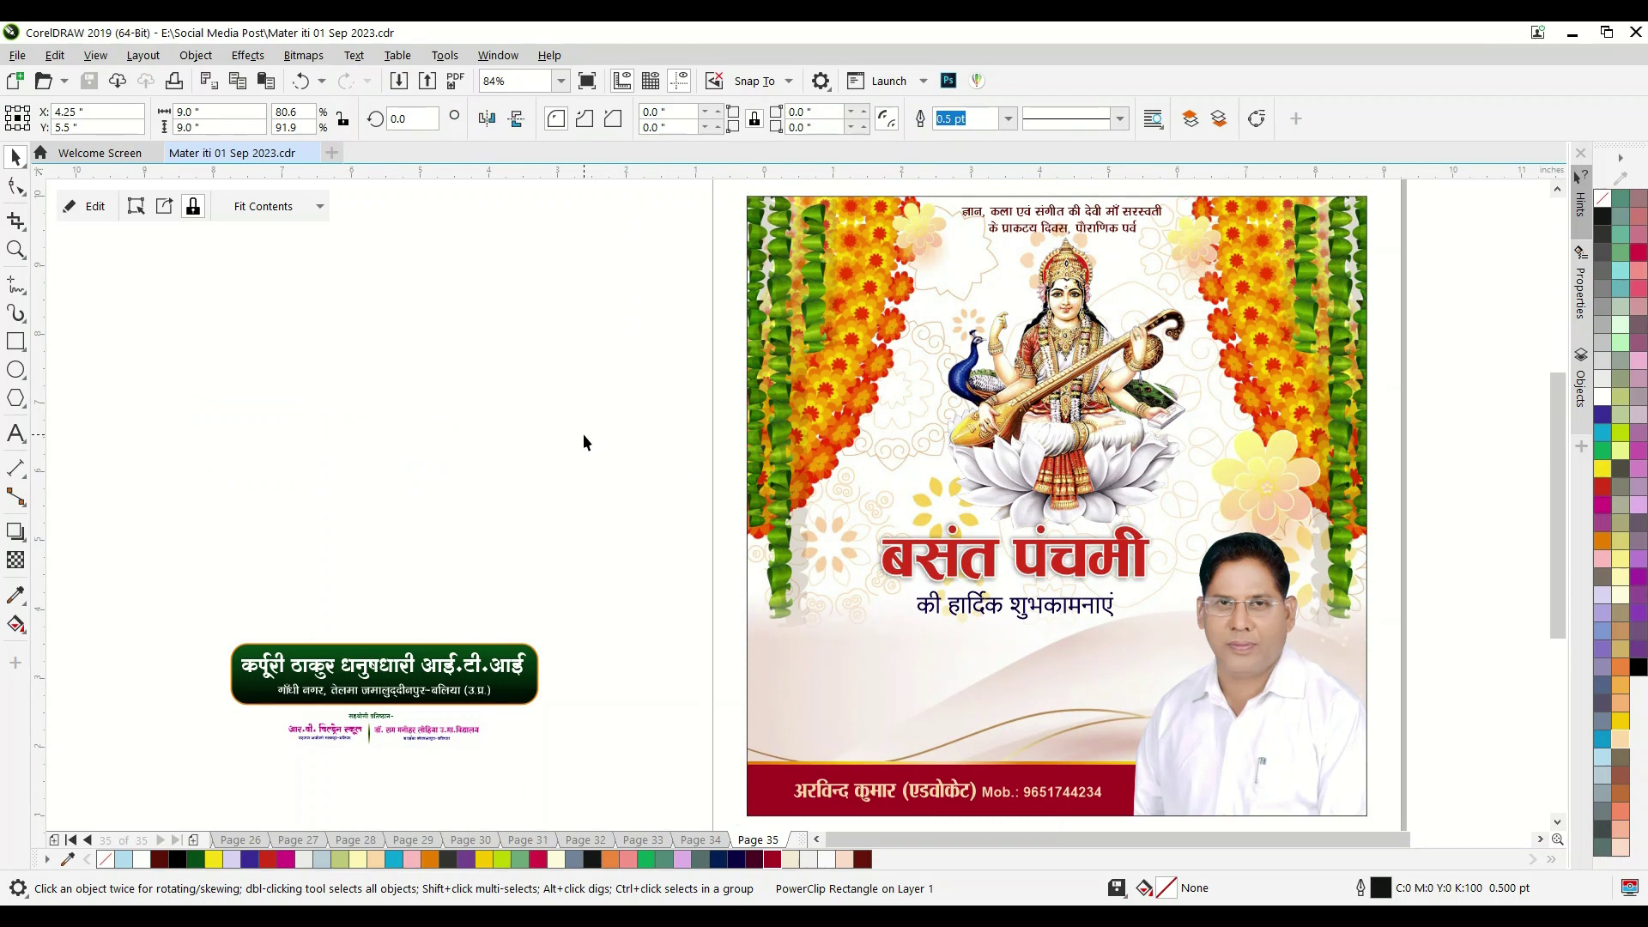
{"action": "left_click", "coordinate": [584, 443]}
{"action": "scroll", "coordinate": [446, 438], "scroll_direction": "down", "scroll_amount": 3}
- Place the institute banner on the poster just above the red name band
{"action": "scroll", "coordinate": [221, 454], "scroll_direction": "up", "scroll_amount": 3}
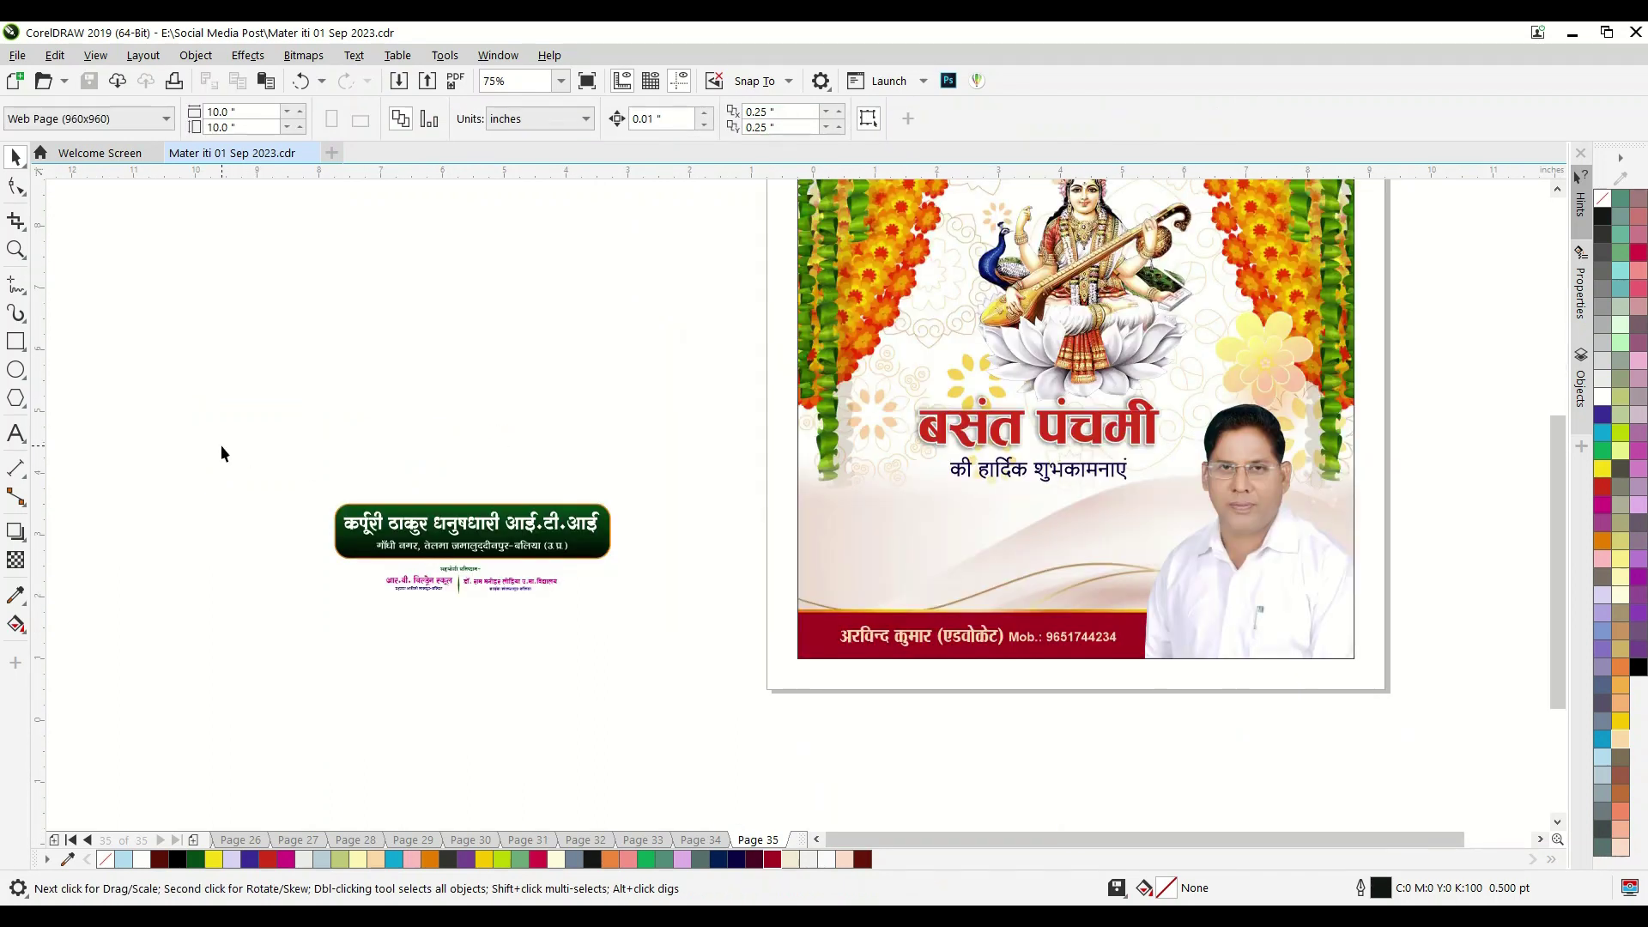
{"action": "left_click_drag", "start_coordinate": [669, 650], "coordinate": [669, 646]}
{"action": "left_click_drag", "start_coordinate": [449, 543], "coordinate": [979, 541]}
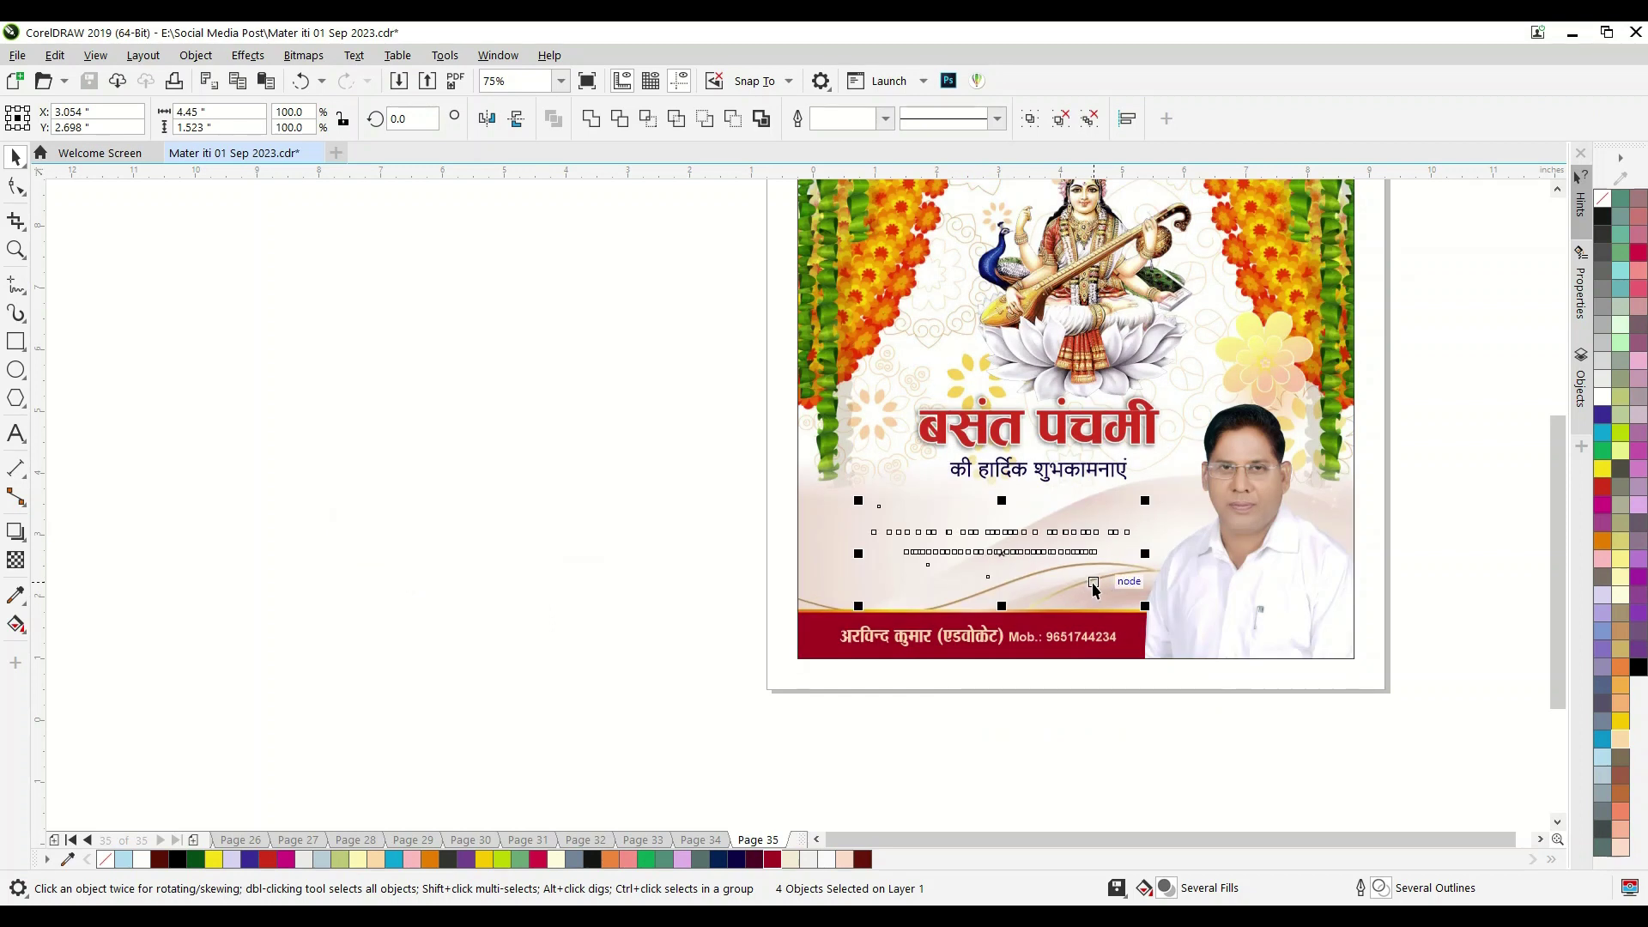
{"action": "scroll", "coordinate": [1080, 567], "scroll_direction": "up", "scroll_amount": 2}
{"action": "left_click_drag", "start_coordinate": [919, 513], "coordinate": [933, 501]}
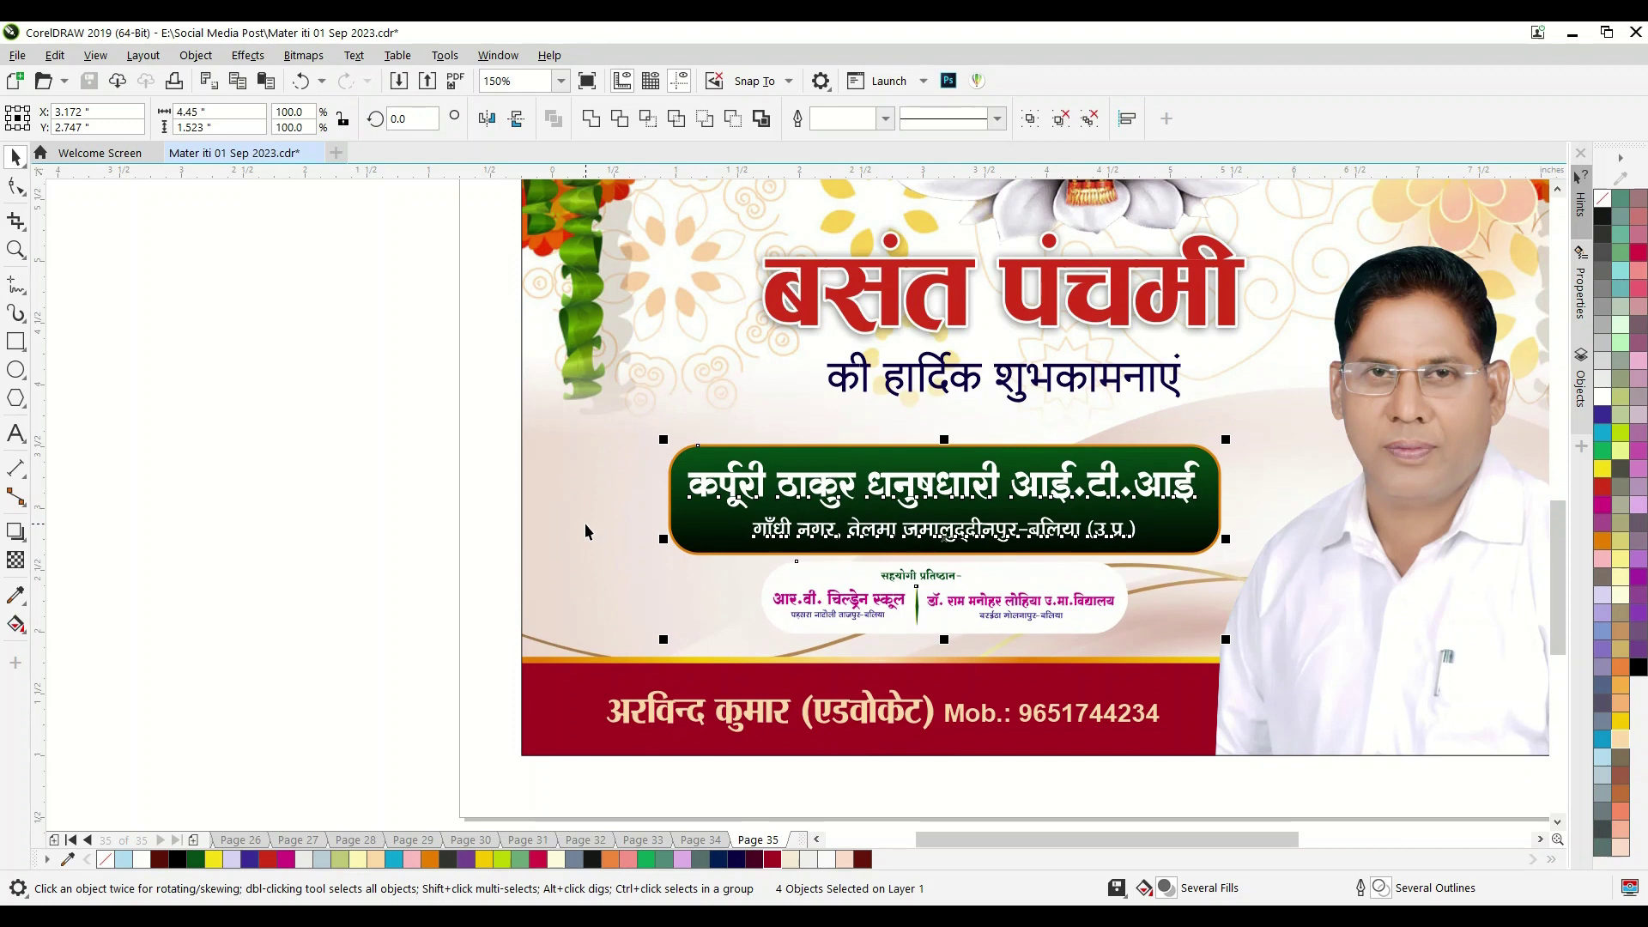
{"action": "scroll", "coordinate": [586, 532], "scroll_direction": "down", "scroll_amount": 2}
{"action": "left_click", "coordinate": [353, 531]}
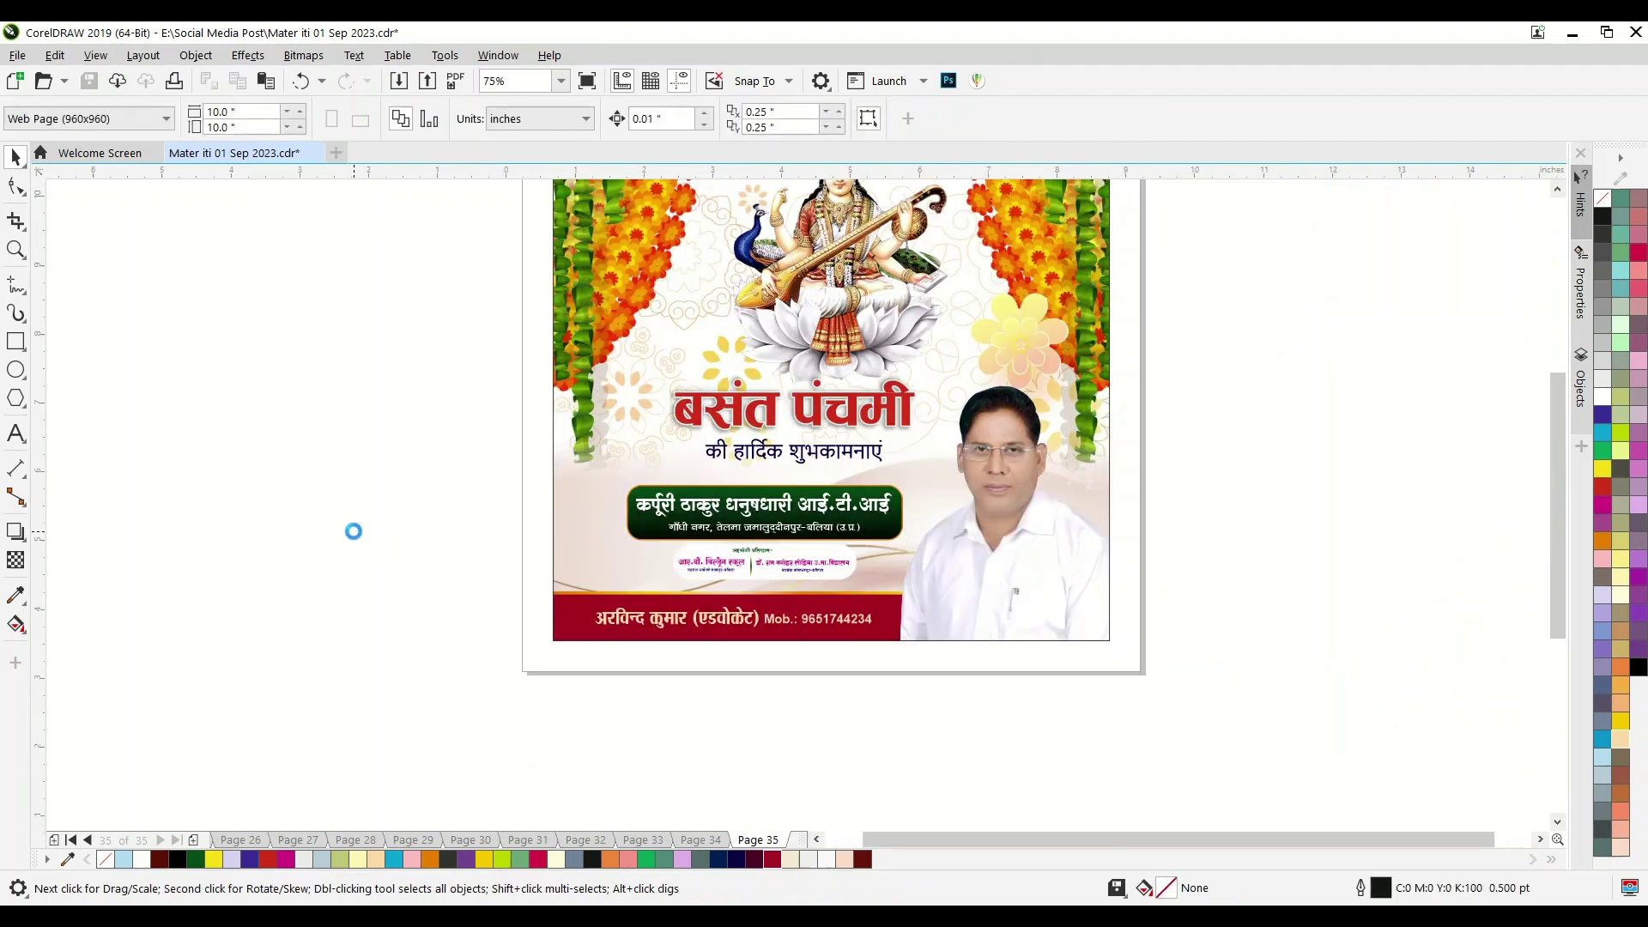
- Select all twelve poster elements and group them together
{"action": "key", "text": "shift+F4"}
{"action": "left_click", "coordinate": [574, 369]}
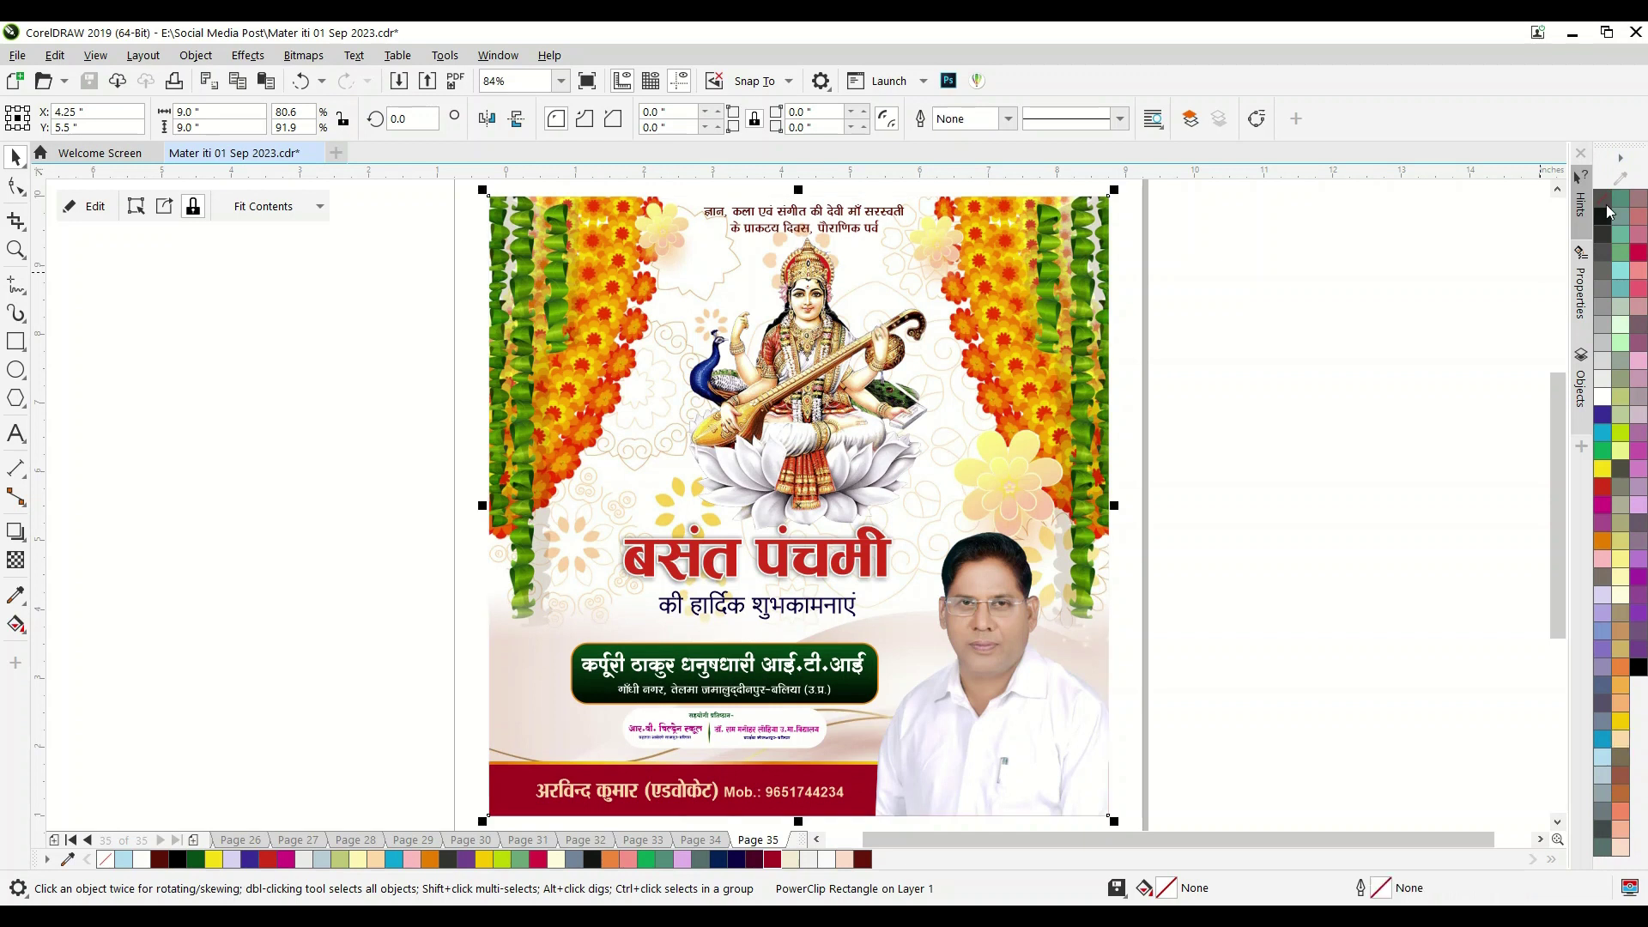
{"action": "left_click", "coordinate": [1373, 373]}
{"action": "scroll", "coordinate": [701, 343], "scroll_direction": "down", "scroll_amount": 2}
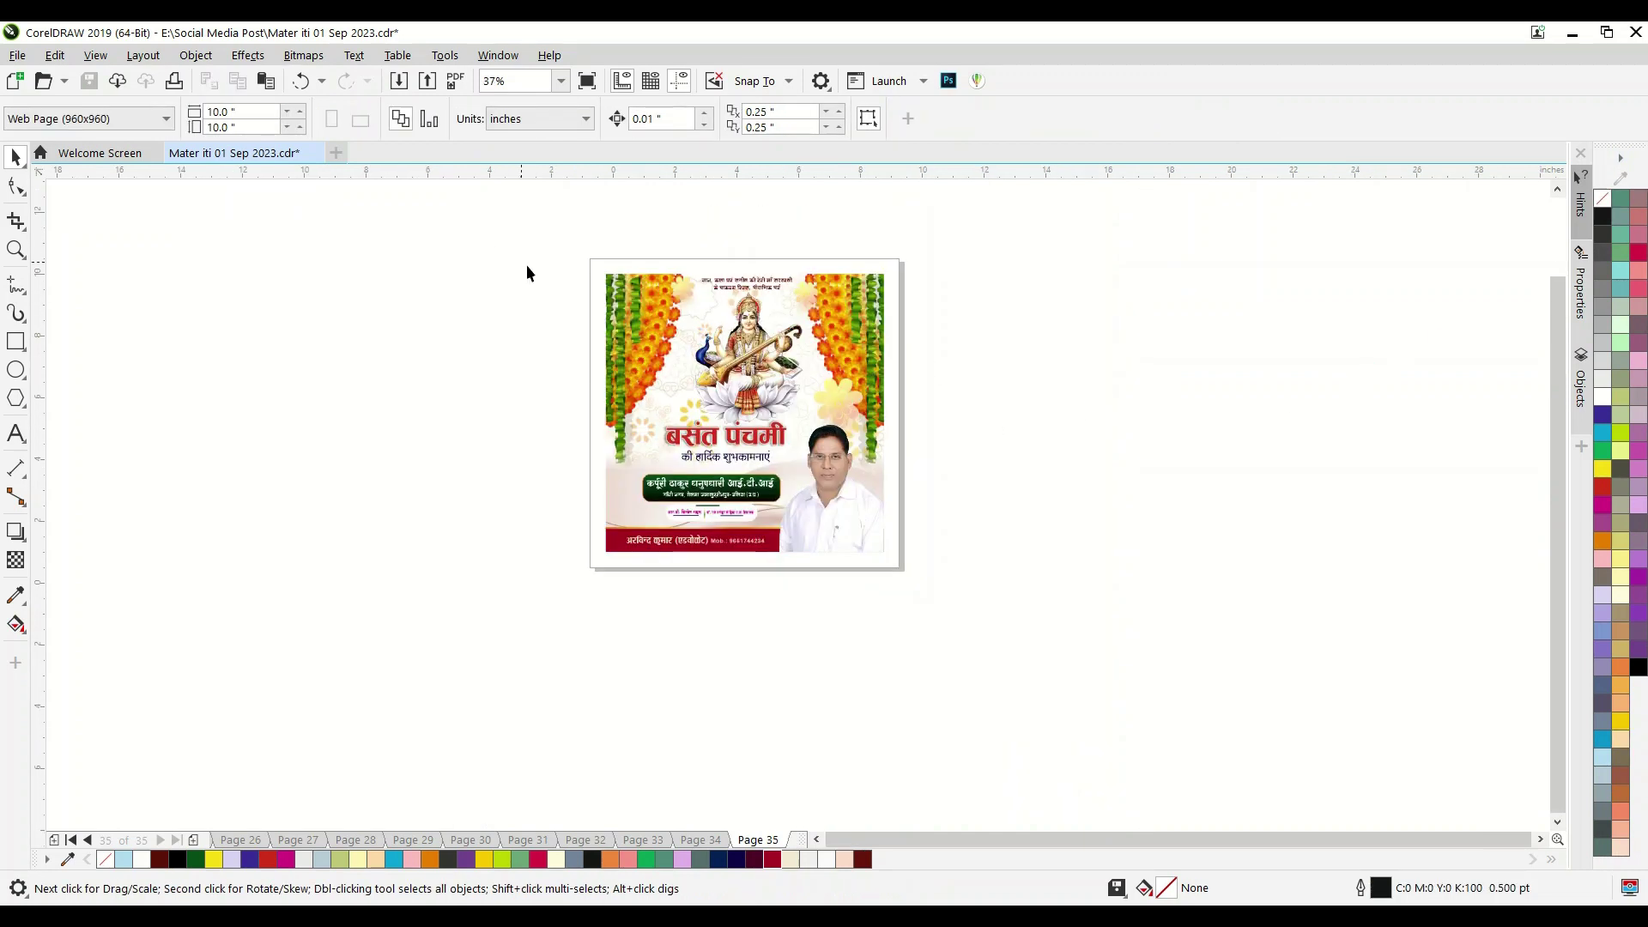
{"action": "left_click_drag", "start_coordinate": [1148, 620], "coordinate": [1149, 620]}
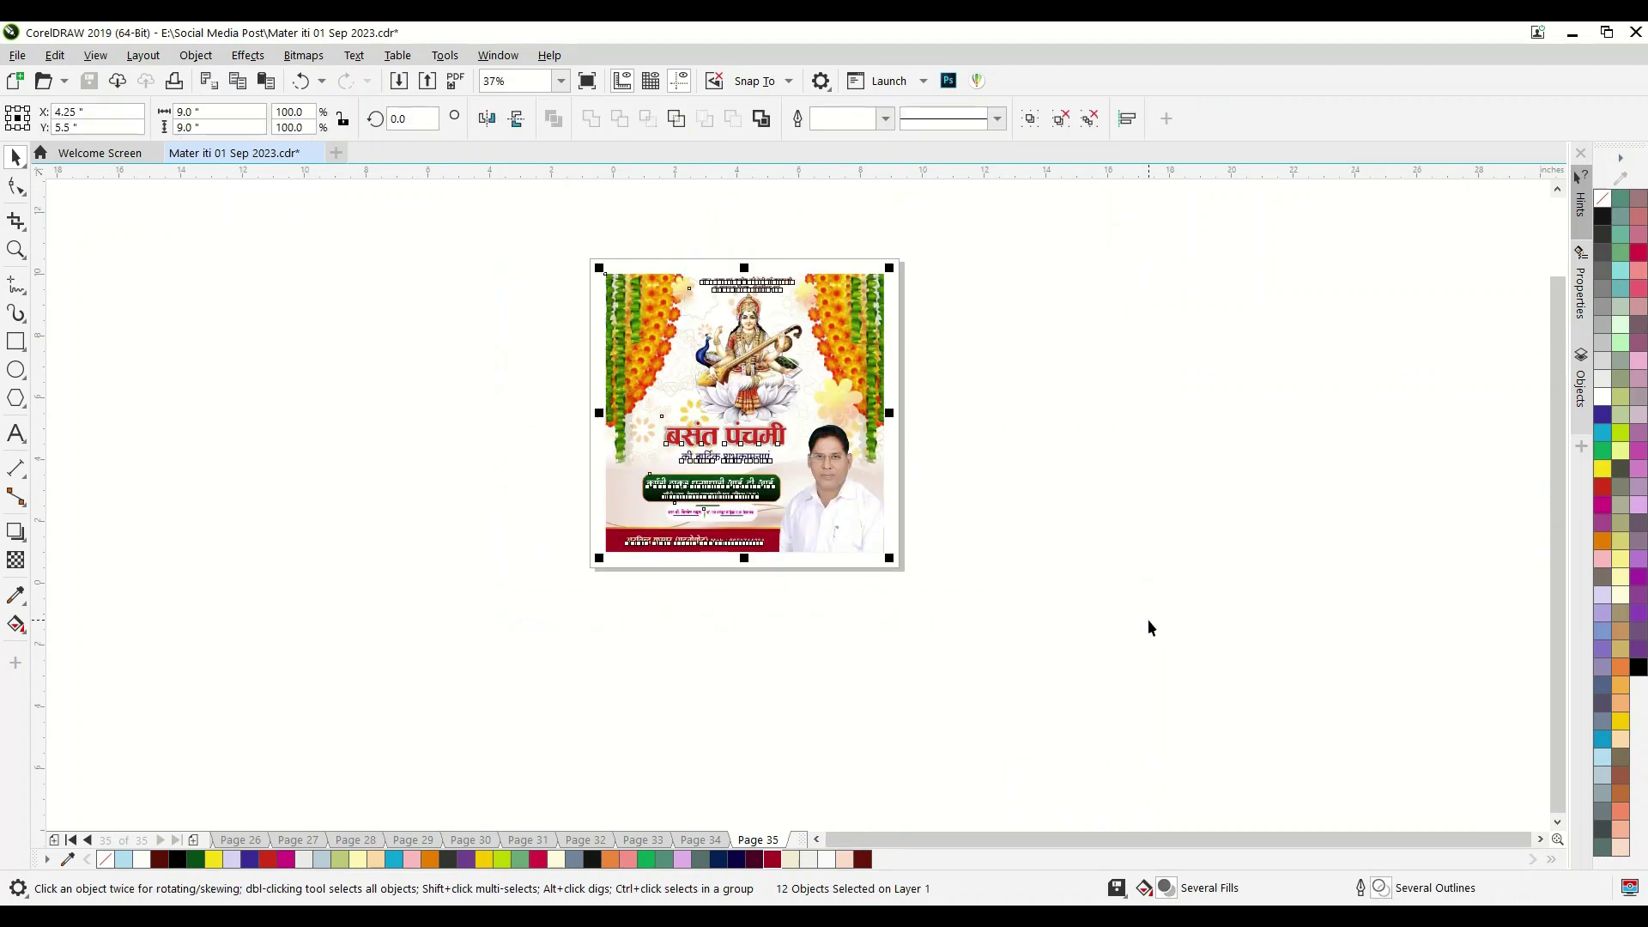
{"action": "scroll", "coordinate": [765, 426], "scroll_direction": "up", "scroll_amount": 2}
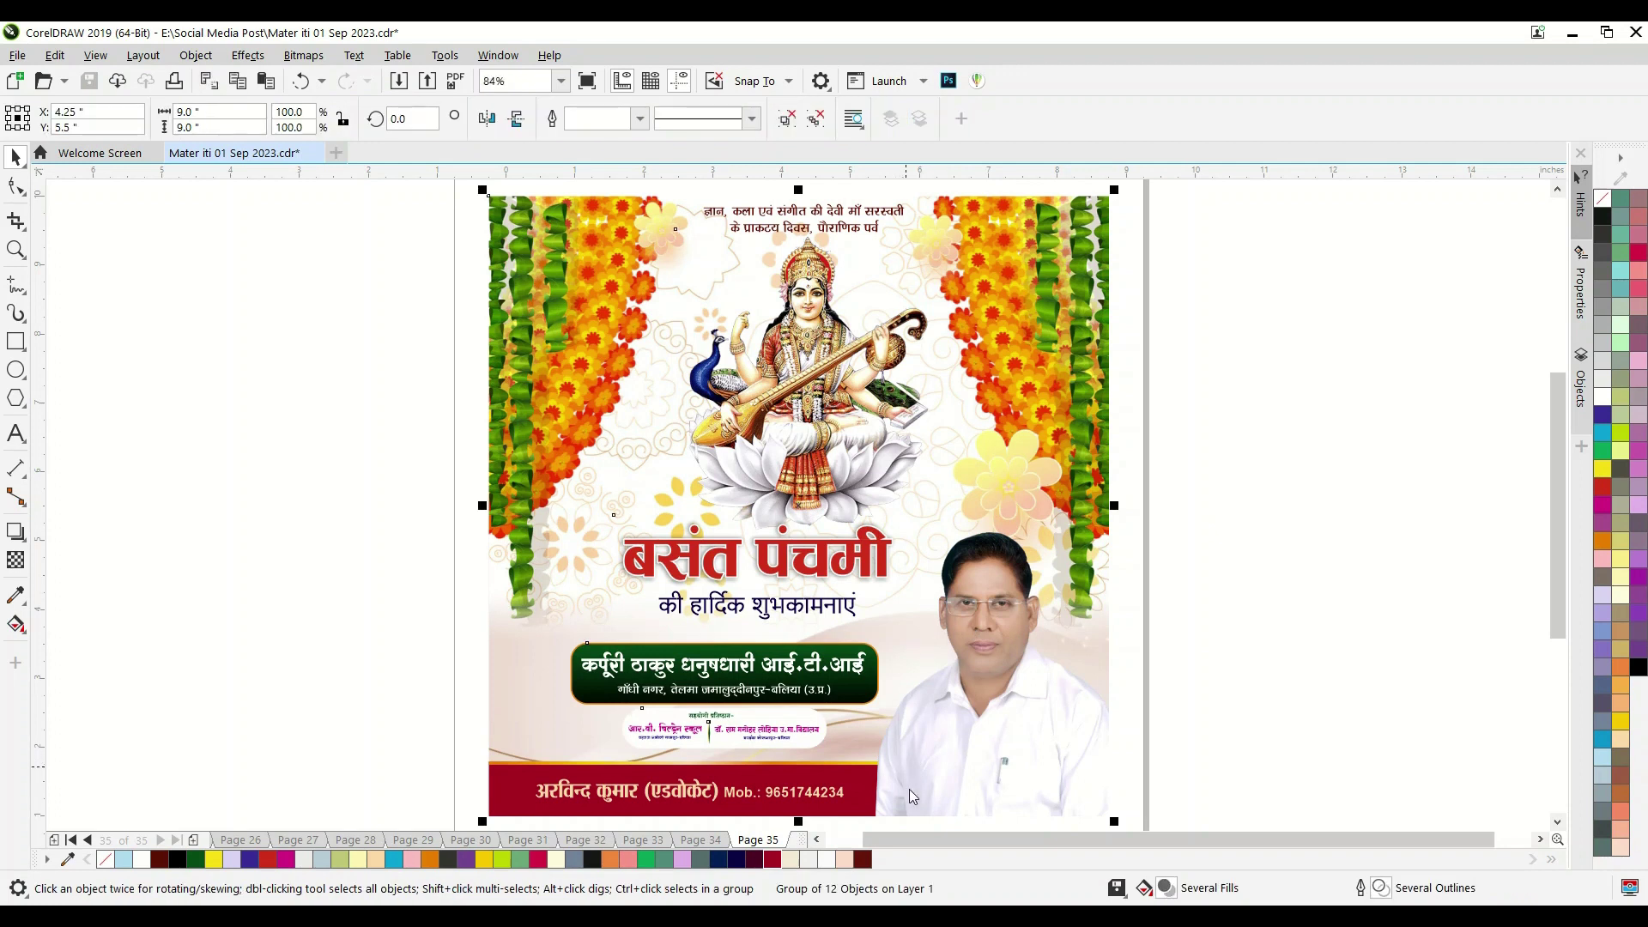
{"action": "scroll", "coordinate": [1008, 589], "scroll_direction": "down", "scroll_amount": 2}
{"action": "left_click", "coordinate": [758, 456]}
- Move the poster group right of the page and create a page-sized square rectangle
{"action": "left_click_drag", "start_coordinate": [688, 468], "coordinate": [1041, 500]}
{"action": "left_click", "coordinate": [737, 452]}
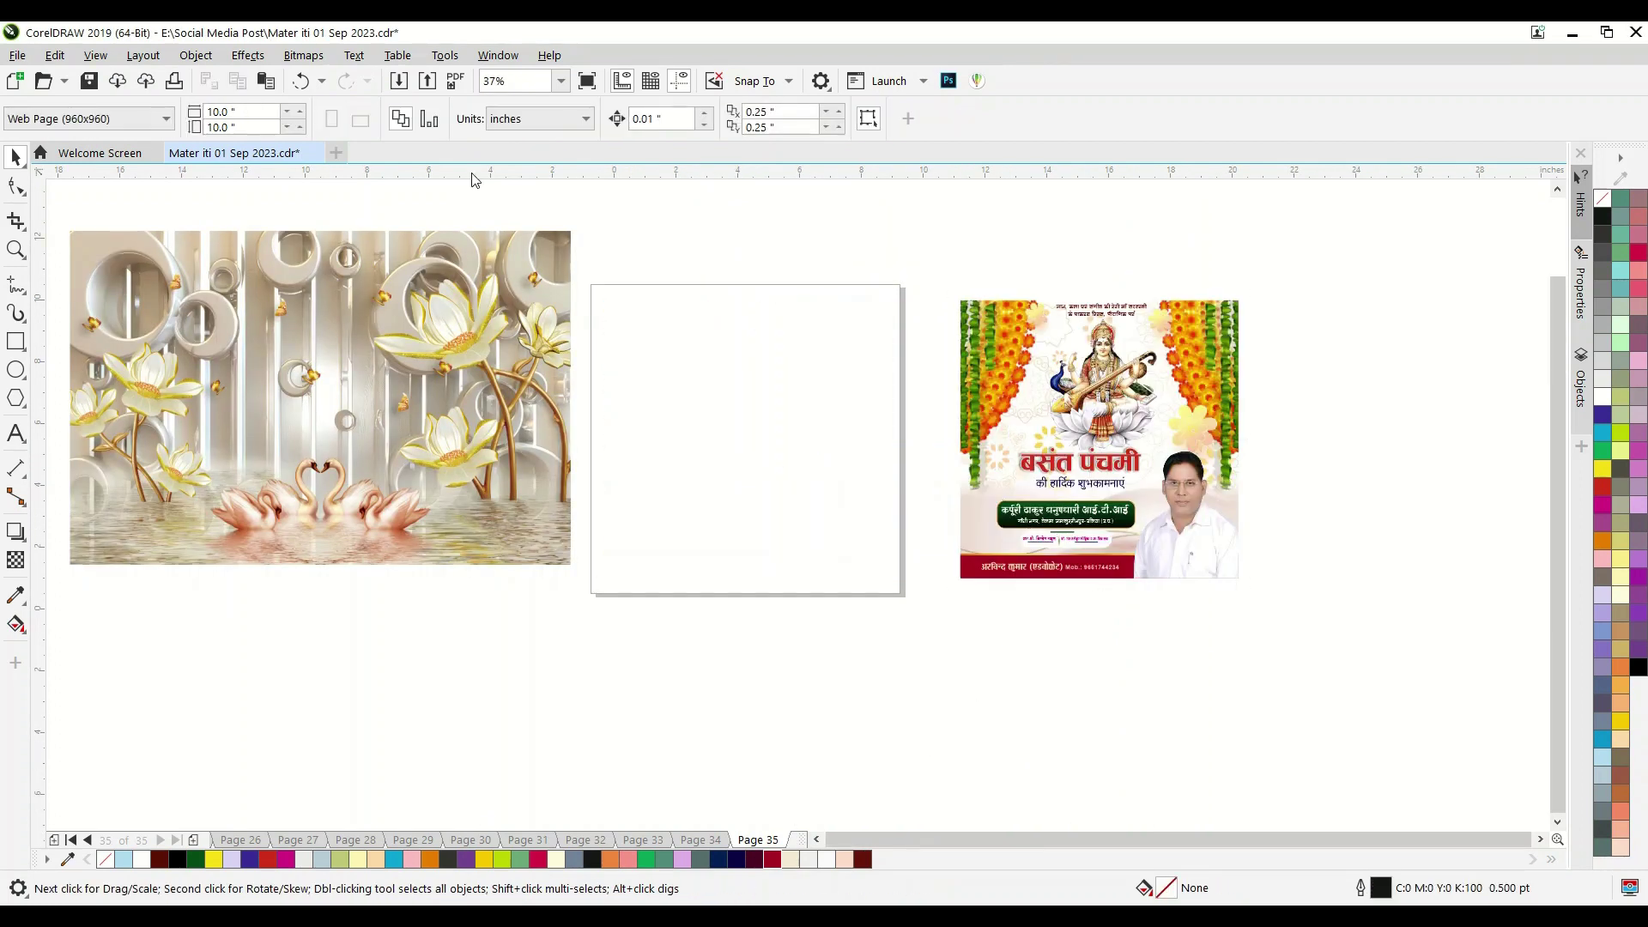
{"action": "double_click", "coordinate": [24, 347]}
{"action": "left_click", "coordinate": [14, 158]}
- Resize the swan-and-lotus image to 10.1 x 10.1 inches
{"action": "left_click", "coordinate": [550, 261]}
{"action": "type", "text": "10.1"}
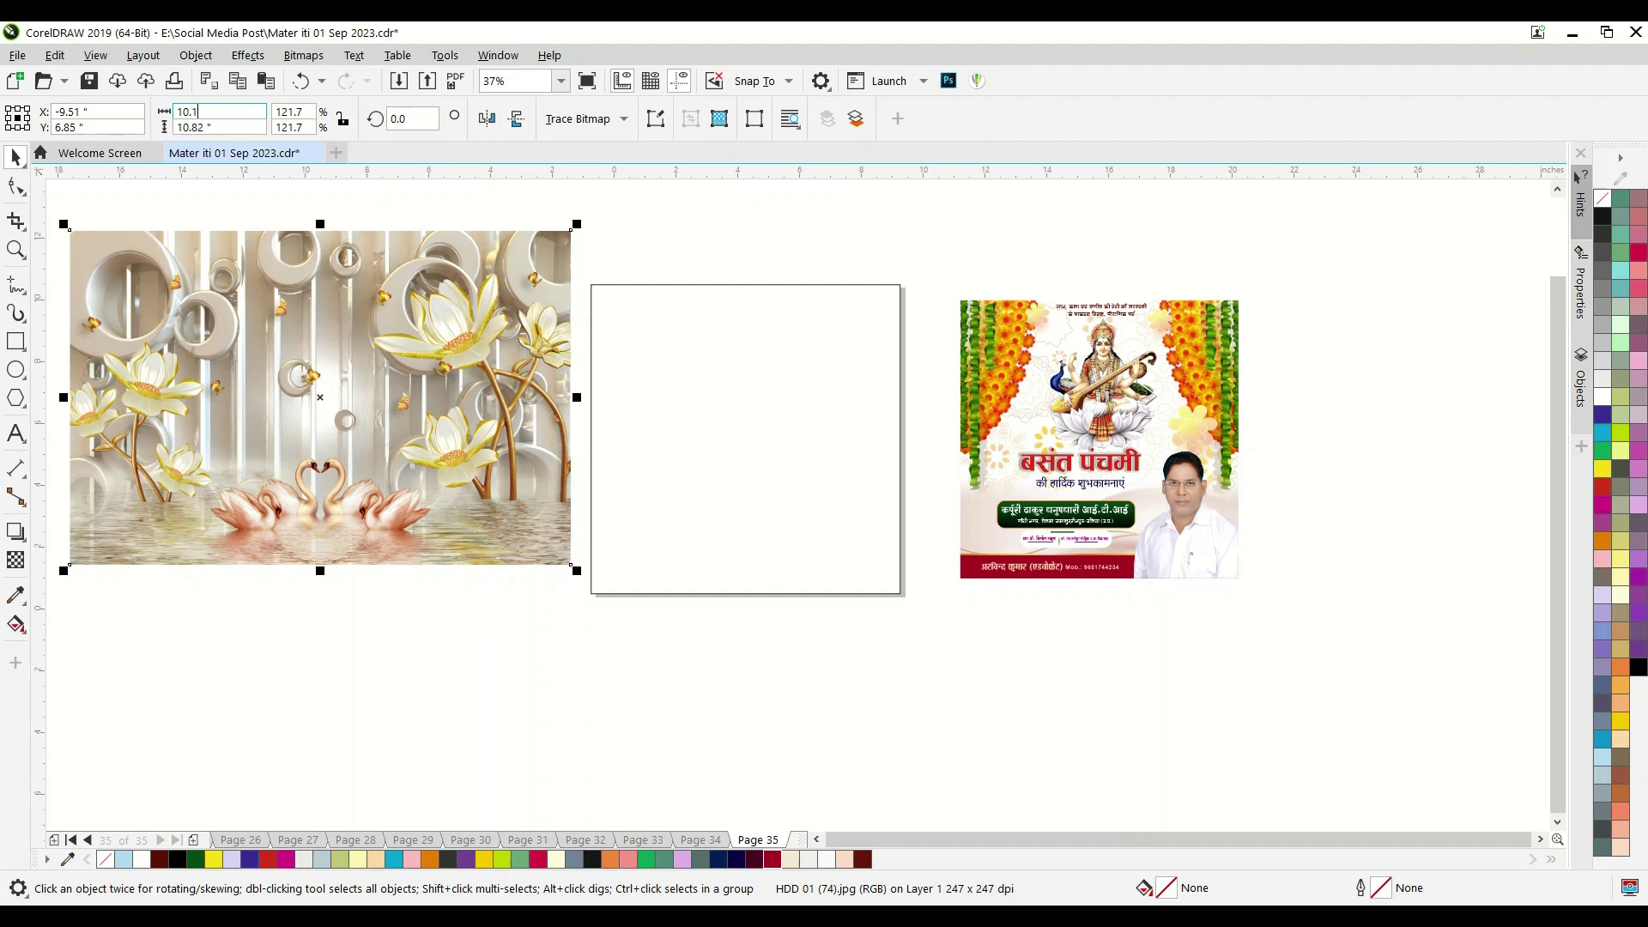
{"action": "key", "text": "Tab"}
{"action": "type", "text": "10.1"}
{"action": "key", "text": "Return"}
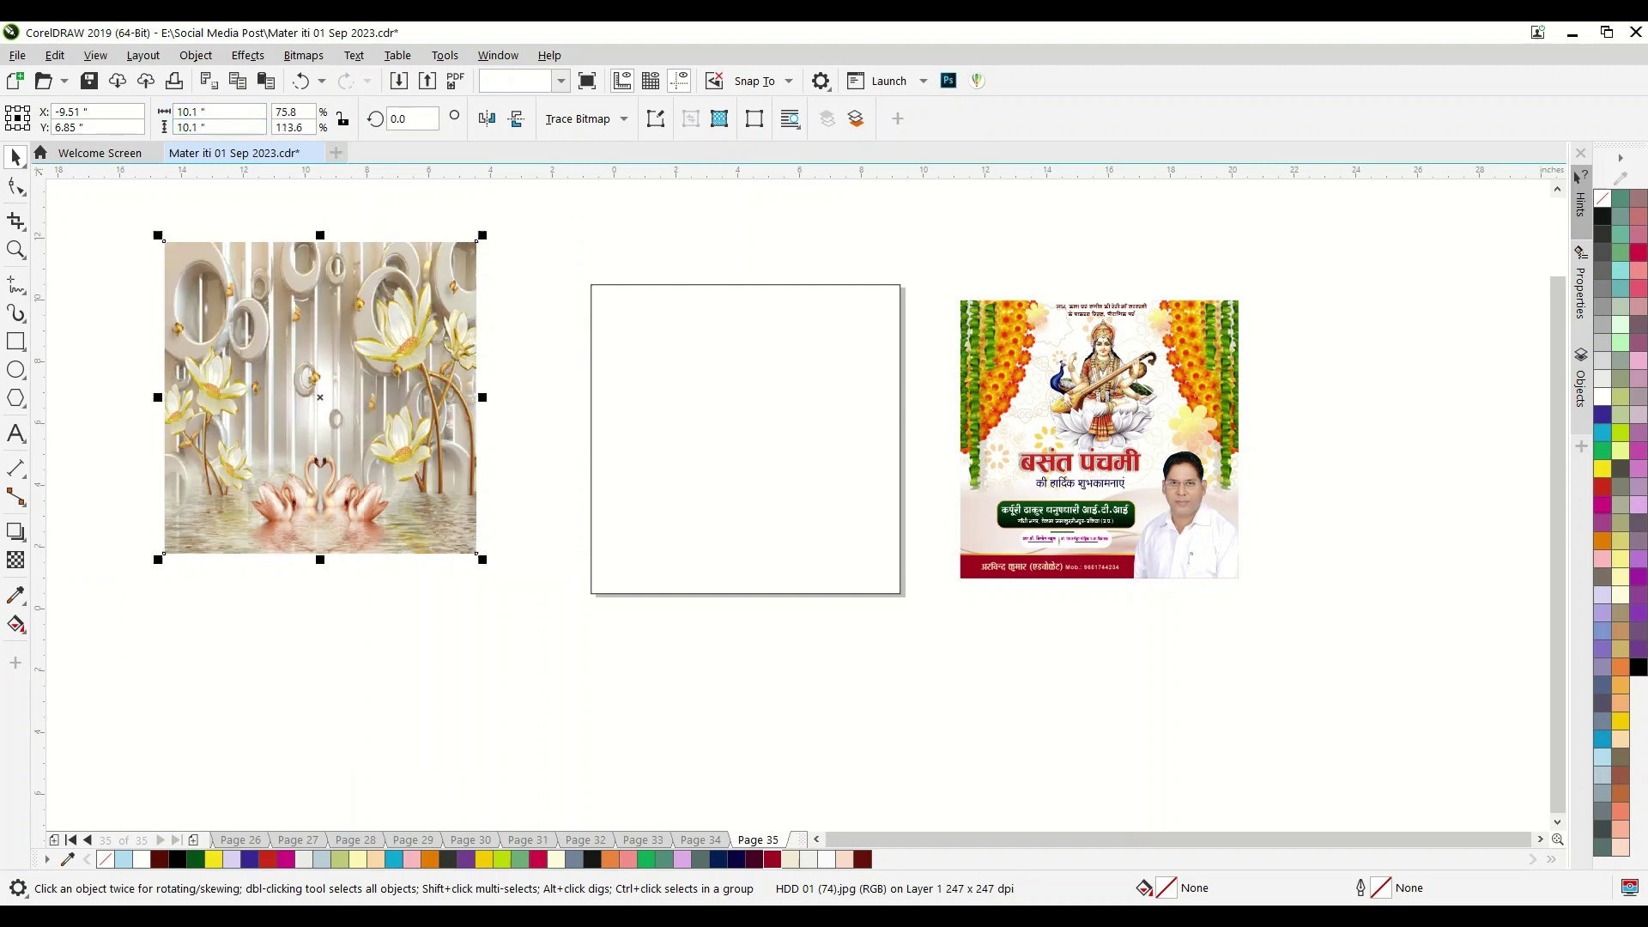
- PowerClip the swan image inside the square frame and open its contents for editing
{"action": "right_click", "coordinate": [334, 352]}
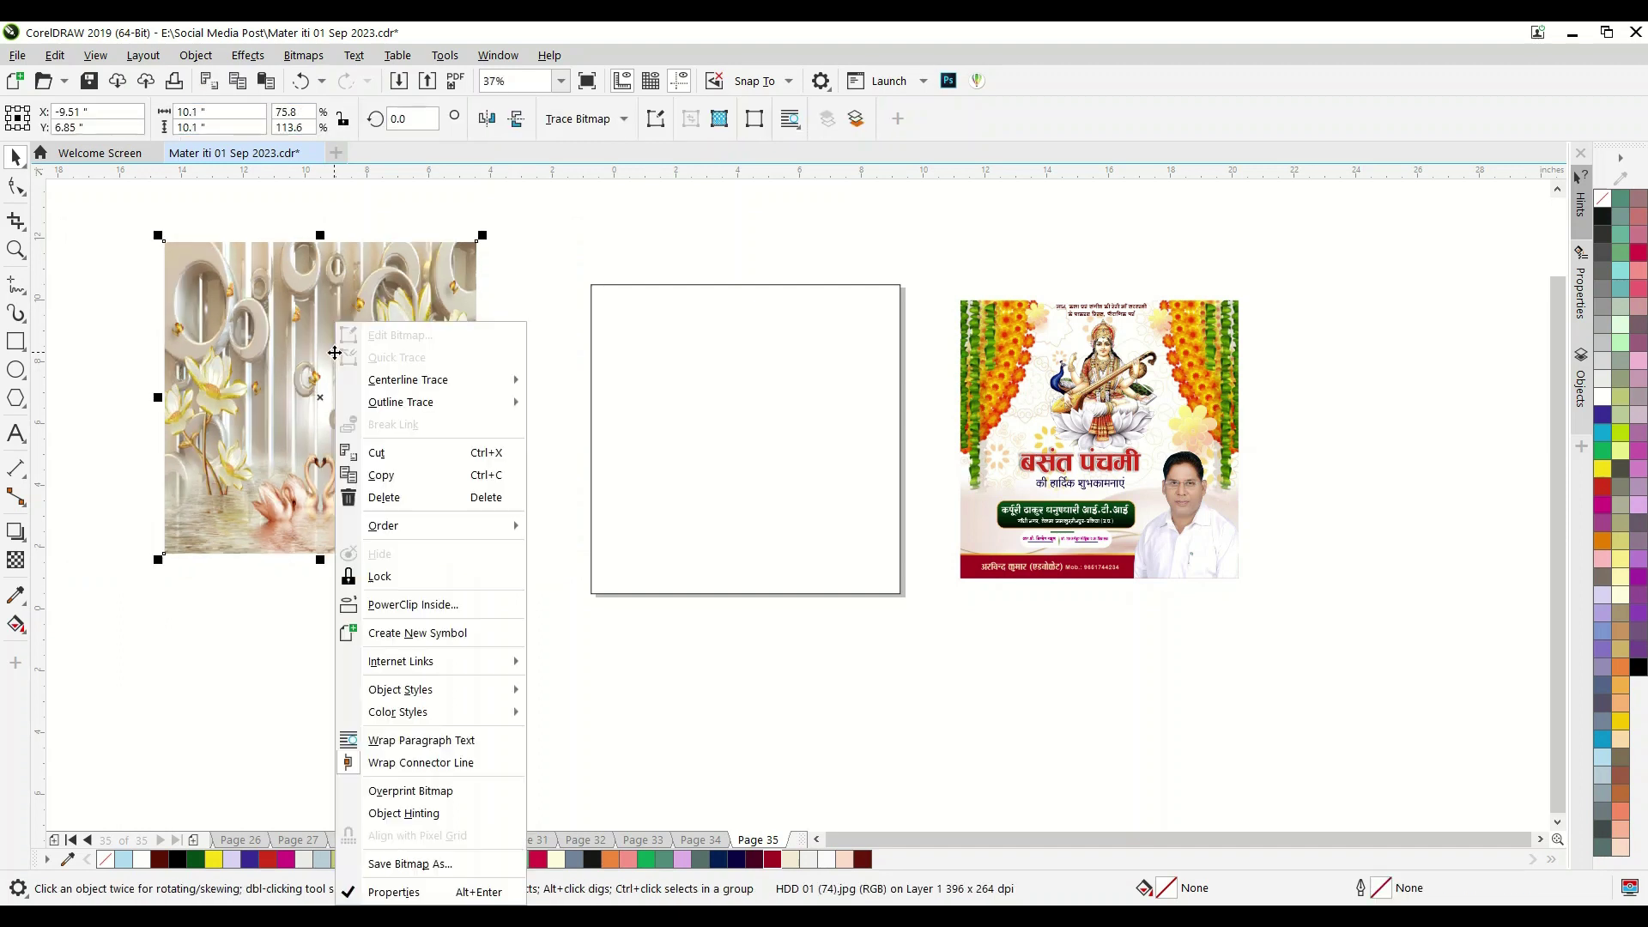
{"action": "left_click", "coordinate": [424, 605]}
{"action": "left_click", "coordinate": [701, 482]}
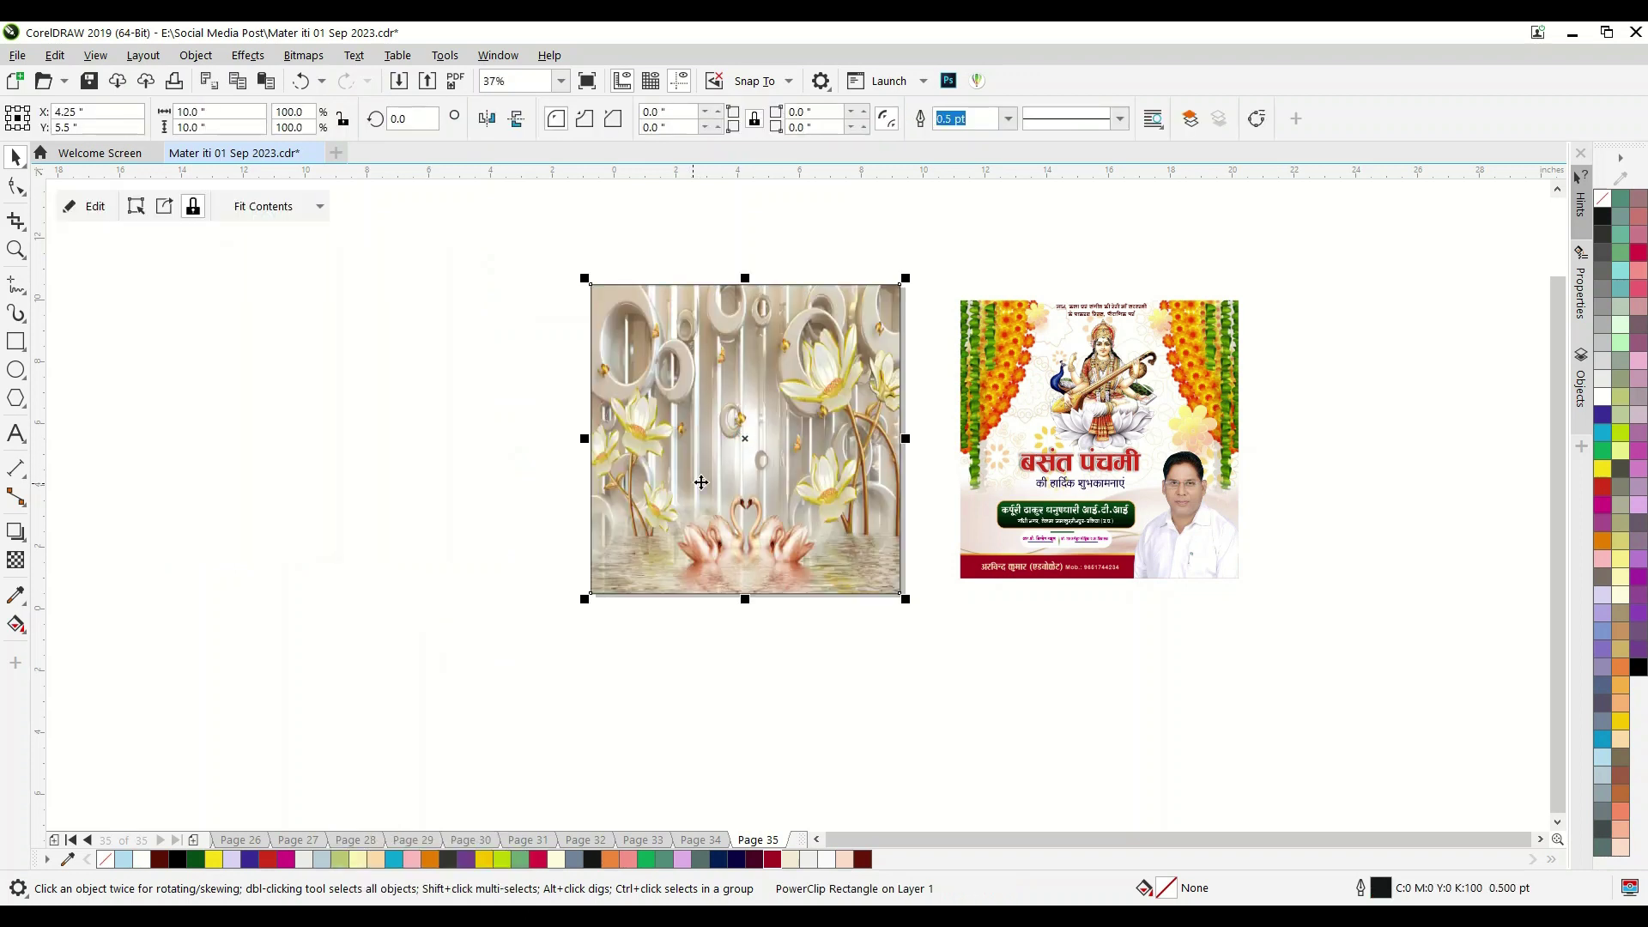
{"action": "key", "text": "Escape"}
{"action": "double_click", "coordinate": [774, 481]}
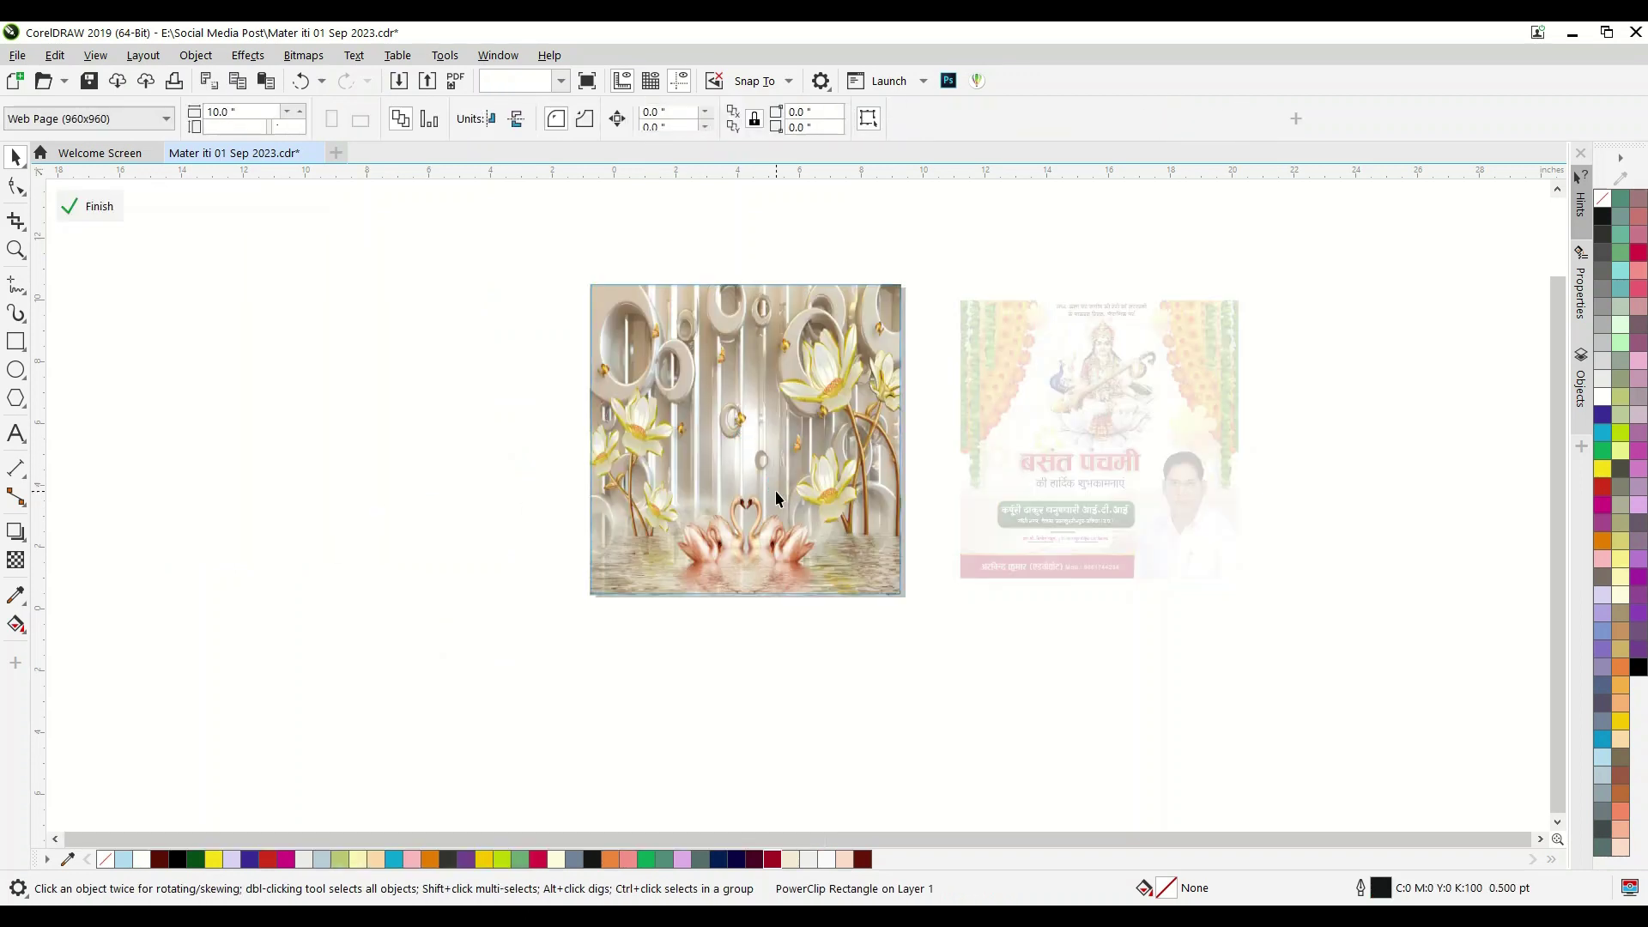
- Place the grouped poster inside the swan background frame and select it there
{"action": "left_click", "coordinate": [1042, 450]}
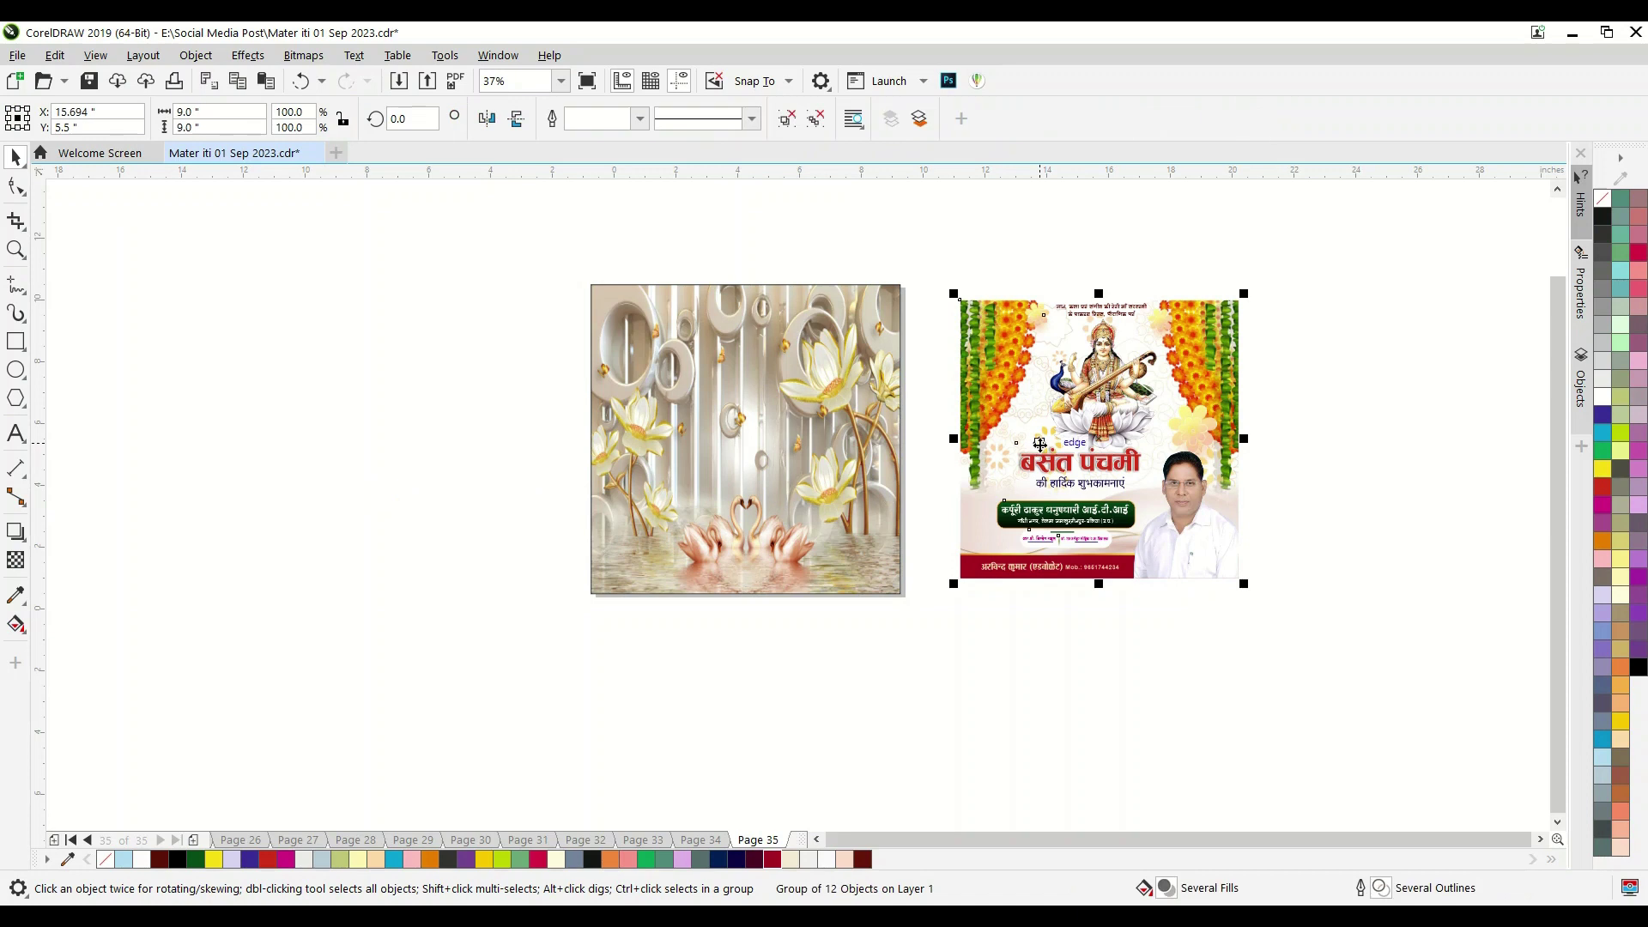
{"action": "right_click", "coordinate": [1042, 451]}
{"action": "left_click", "coordinate": [1118, 560]}
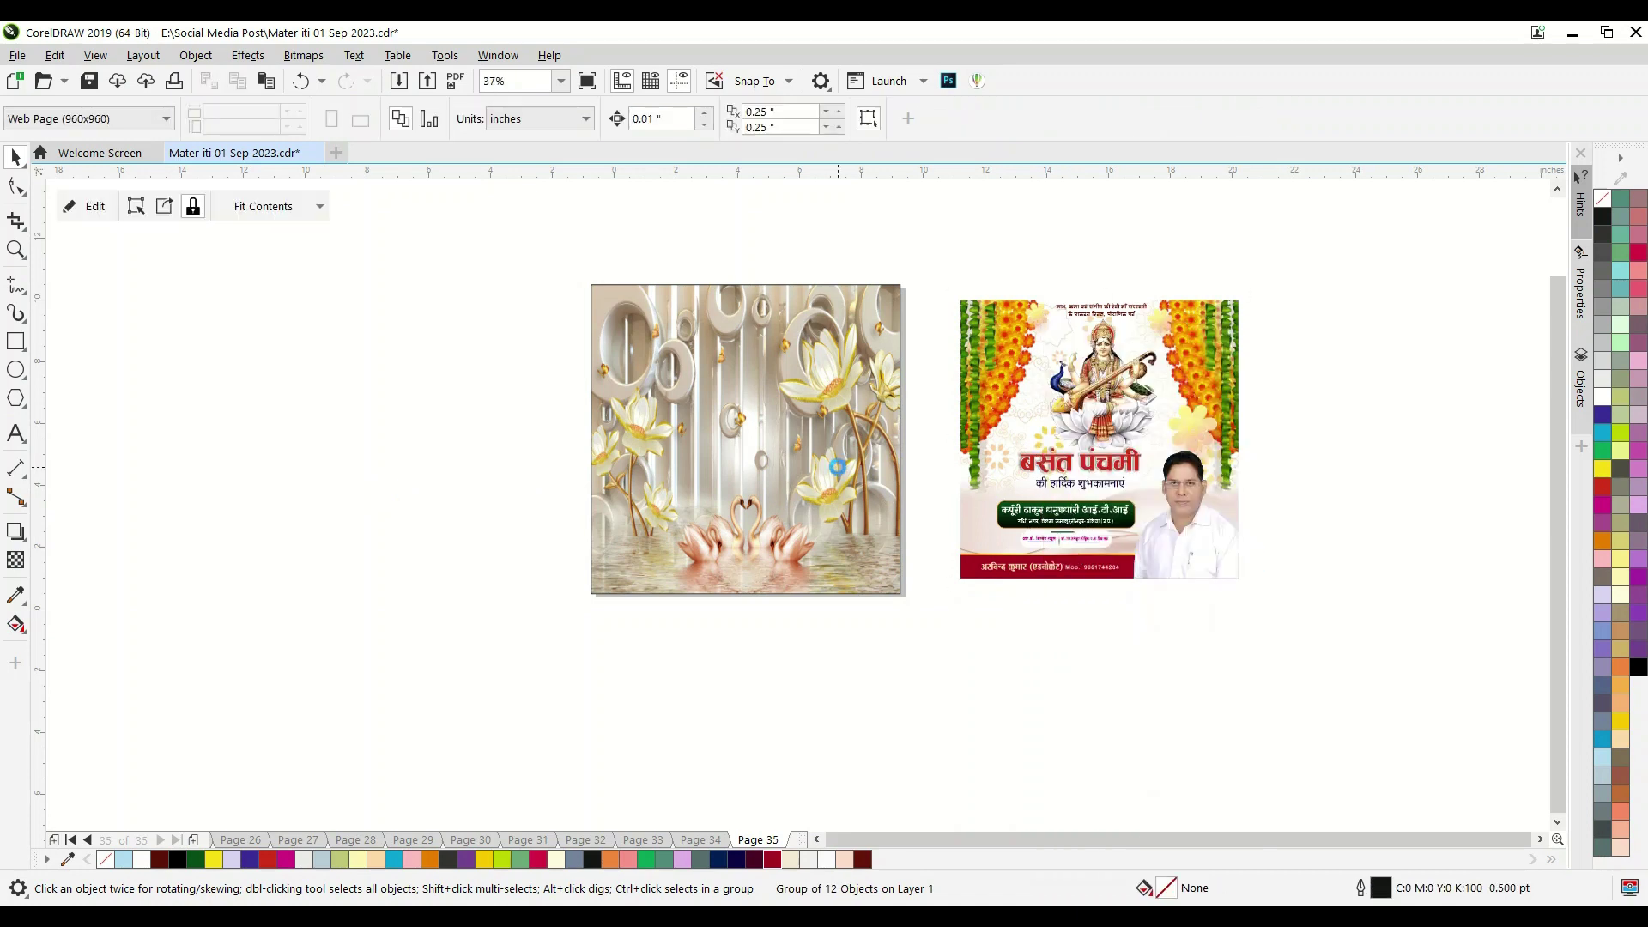
{"action": "left_click", "coordinate": [835, 465]}
{"action": "left_click", "coordinate": [792, 479]}
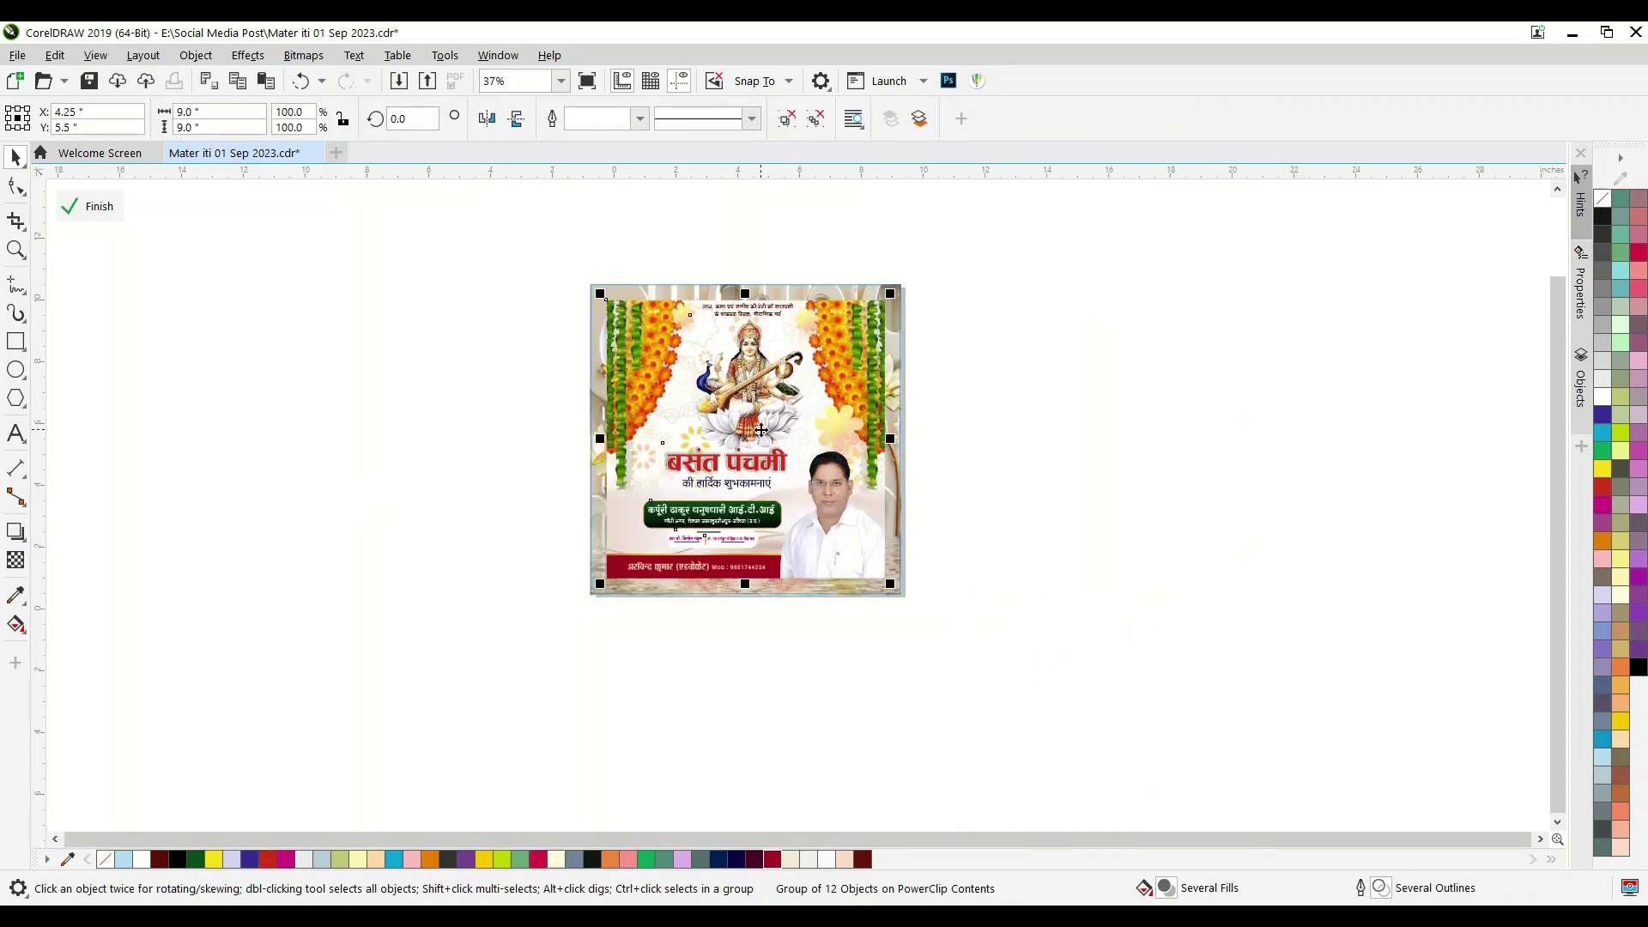
- Add a straight-down drop shadow at opacity 100 to the framed poster, then finish editing the frame
{"action": "scroll", "coordinate": [761, 431], "scroll_direction": "up", "scroll_amount": 2}
{"action": "scroll", "coordinate": [560, 353], "scroll_direction": "down", "scroll_amount": 1}
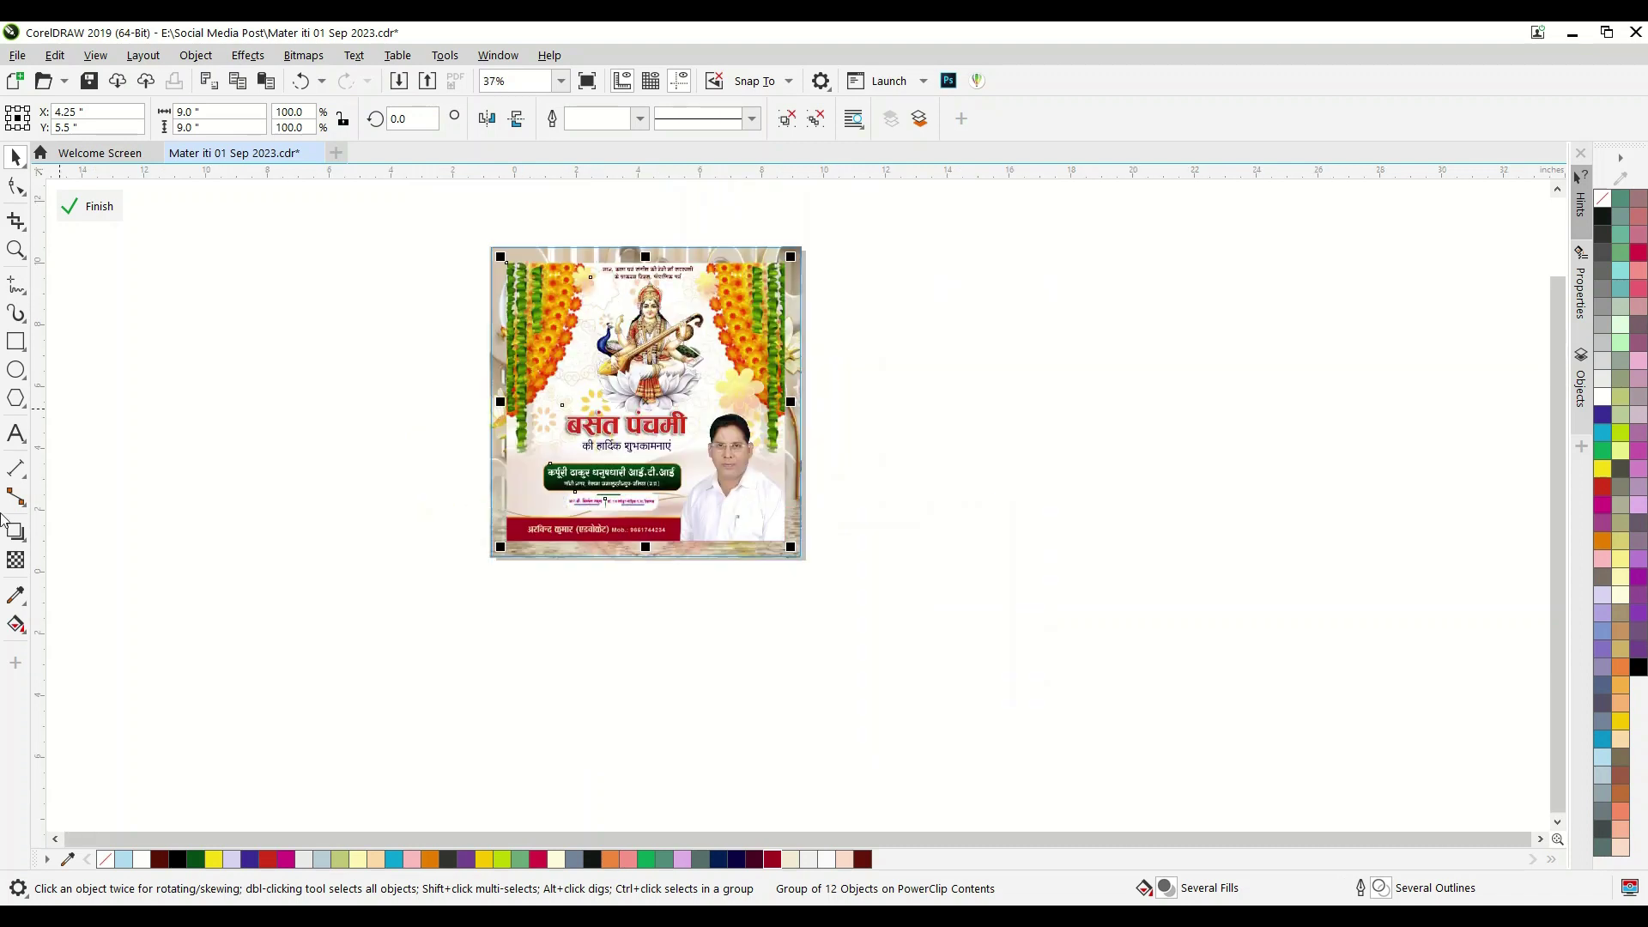
{"action": "left_click", "coordinate": [16, 531]}
{"action": "left_click_drag", "start_coordinate": [653, 270], "coordinate": [652, 554]}
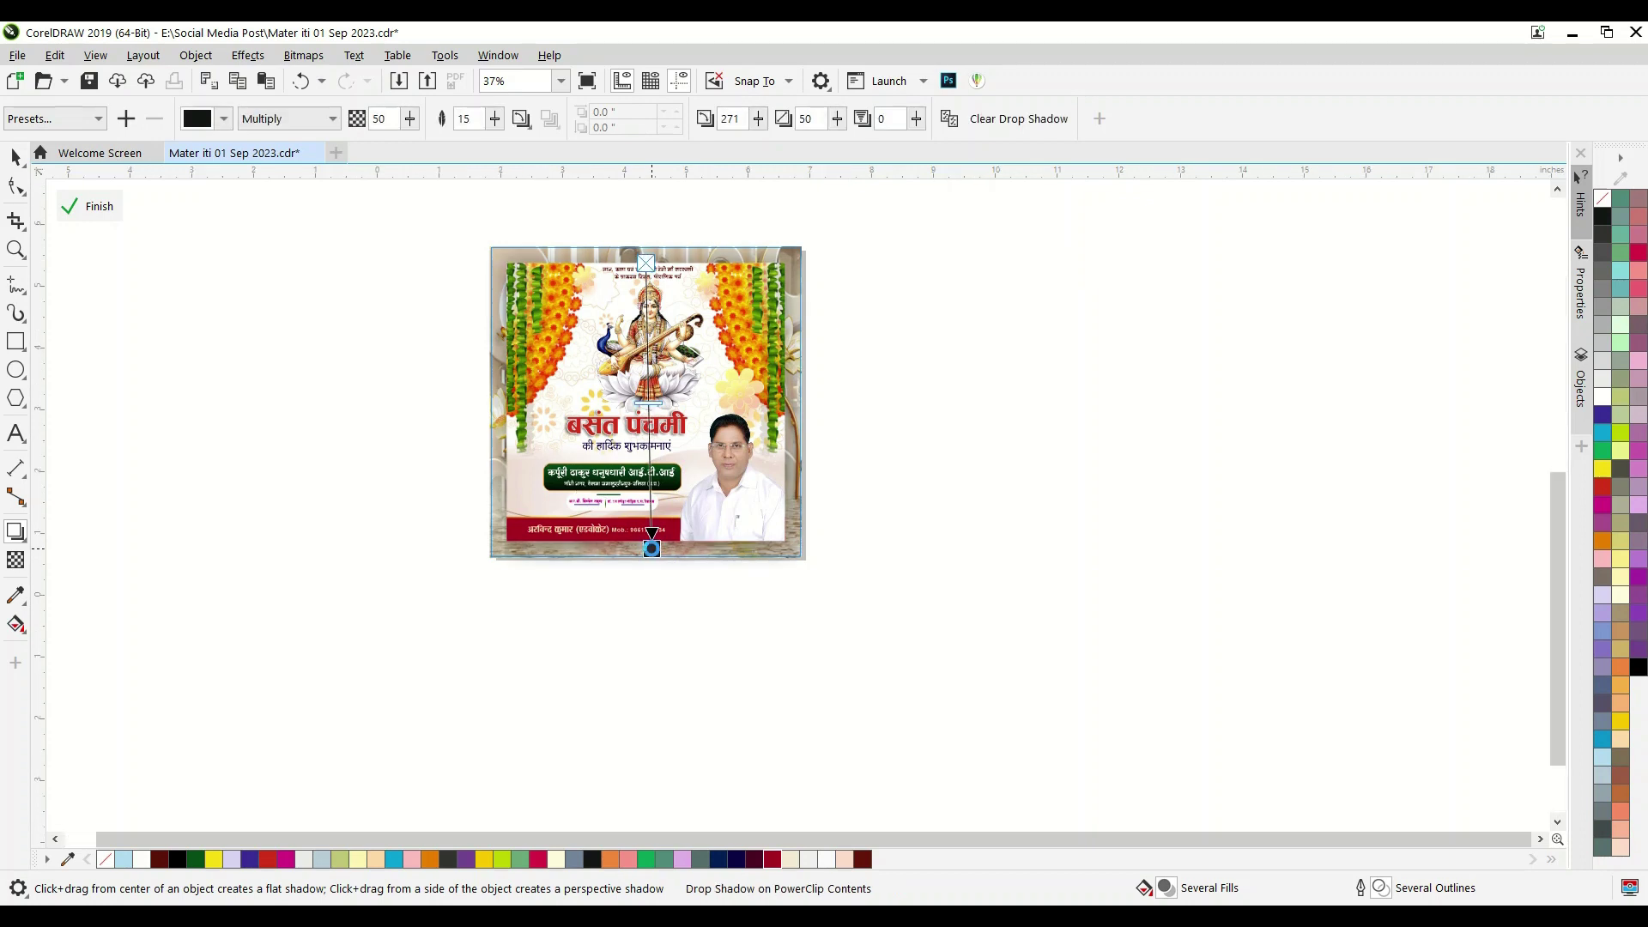
{"action": "scroll", "coordinate": [652, 548], "scroll_direction": "up", "scroll_amount": 1}
{"action": "scroll", "coordinate": [651, 548], "scroll_direction": "up", "scroll_amount": 1}
{"action": "left_click_drag", "start_coordinate": [651, 548], "coordinate": [622, 543]}
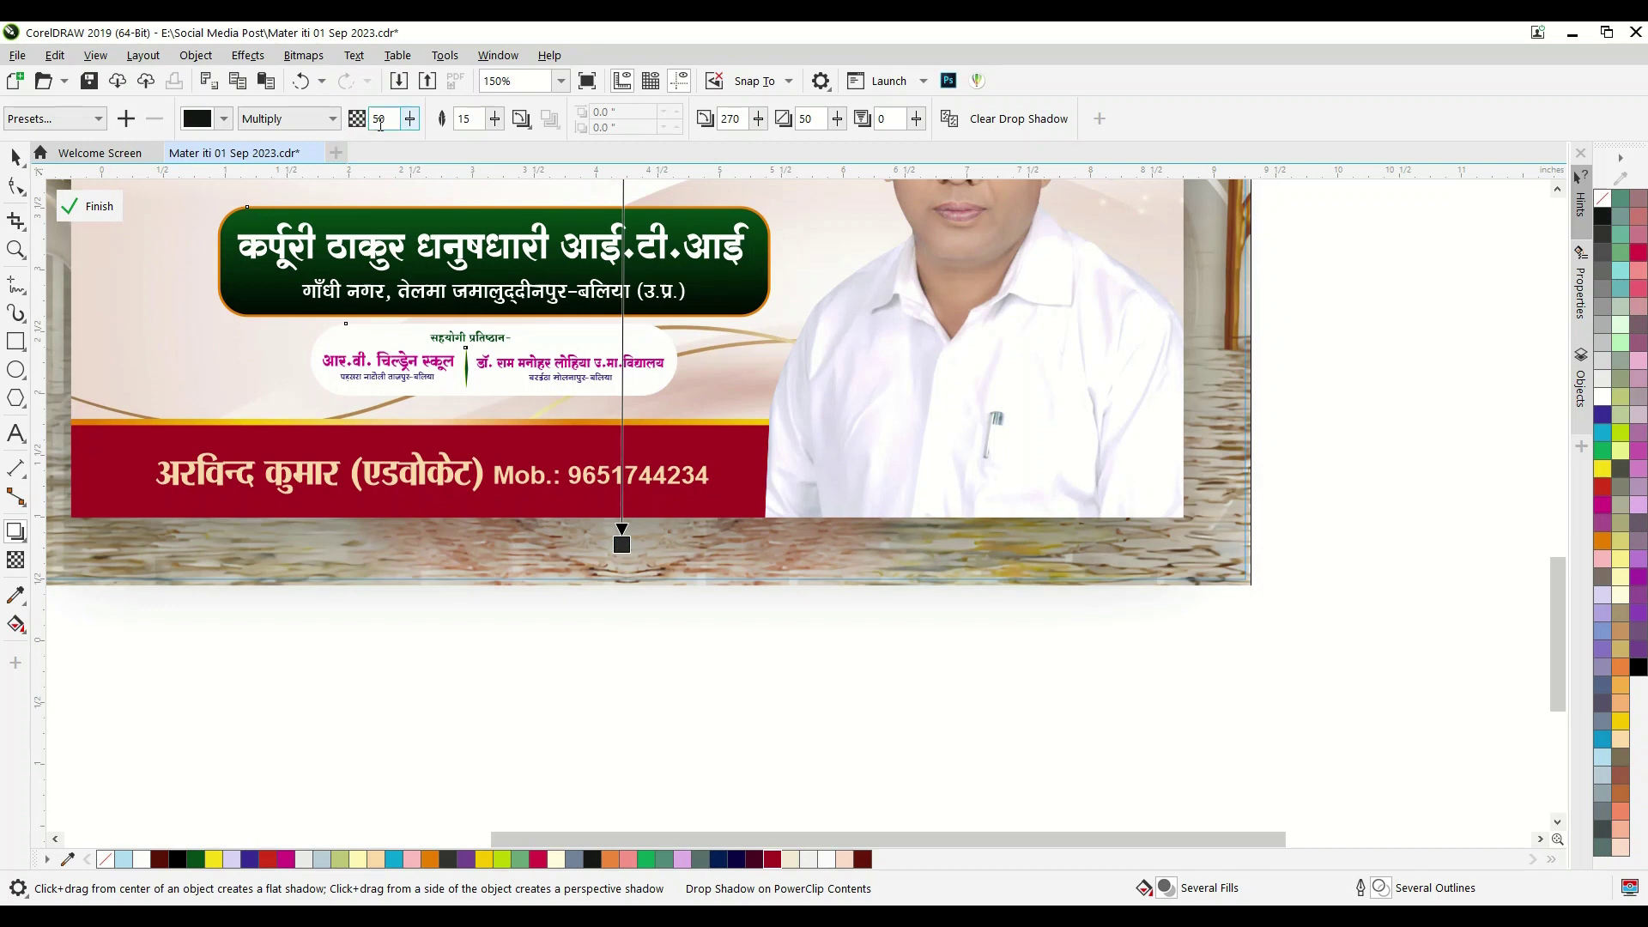
{"action": "type", "text": "100"}
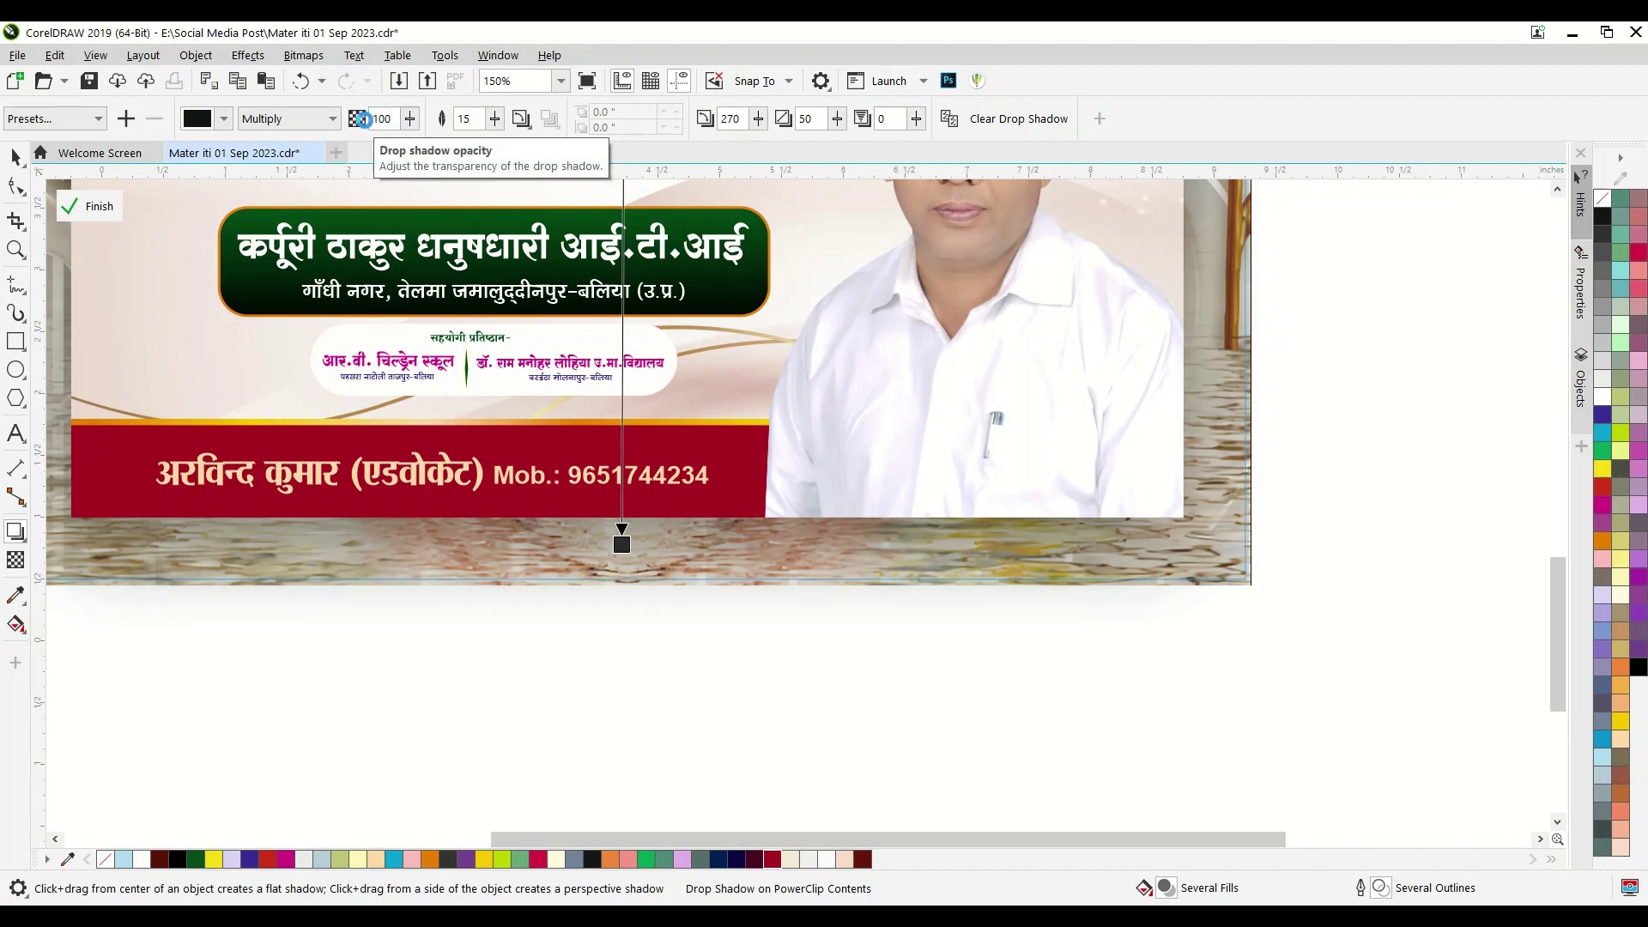
{"action": "key", "text": "Return"}
{"action": "left_click", "coordinate": [95, 206]}
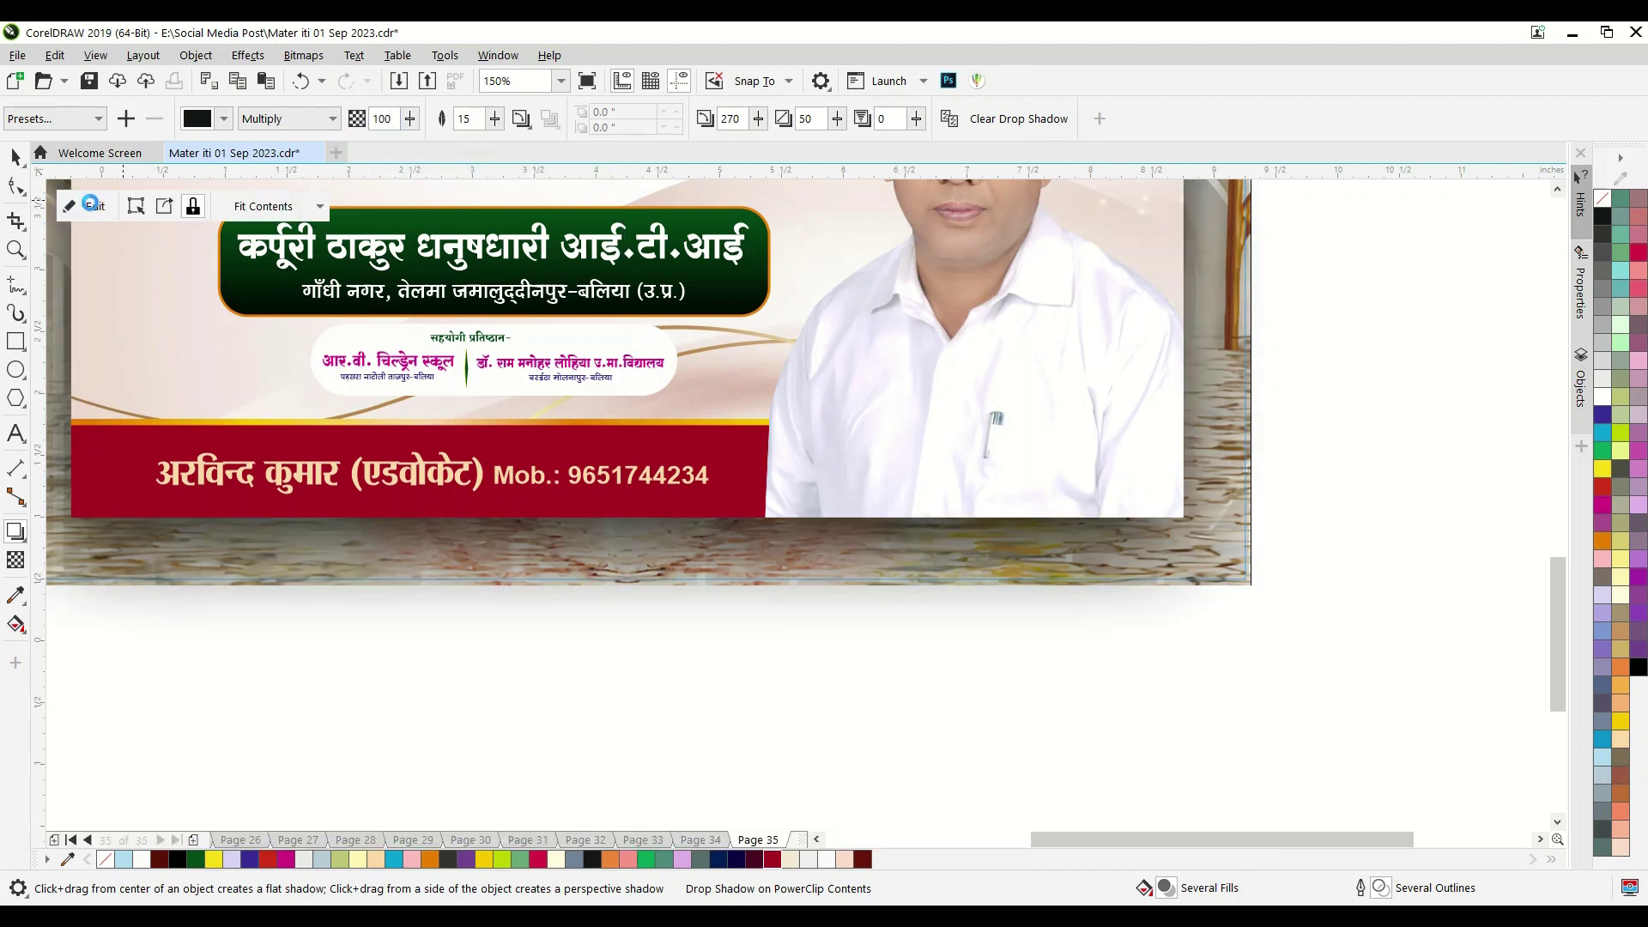
{"action": "left_click", "coordinate": [504, 682]}
- Save the framed poster despite the font embedding warning and bring up the Export dialog
{"action": "key", "text": "shift+F4"}
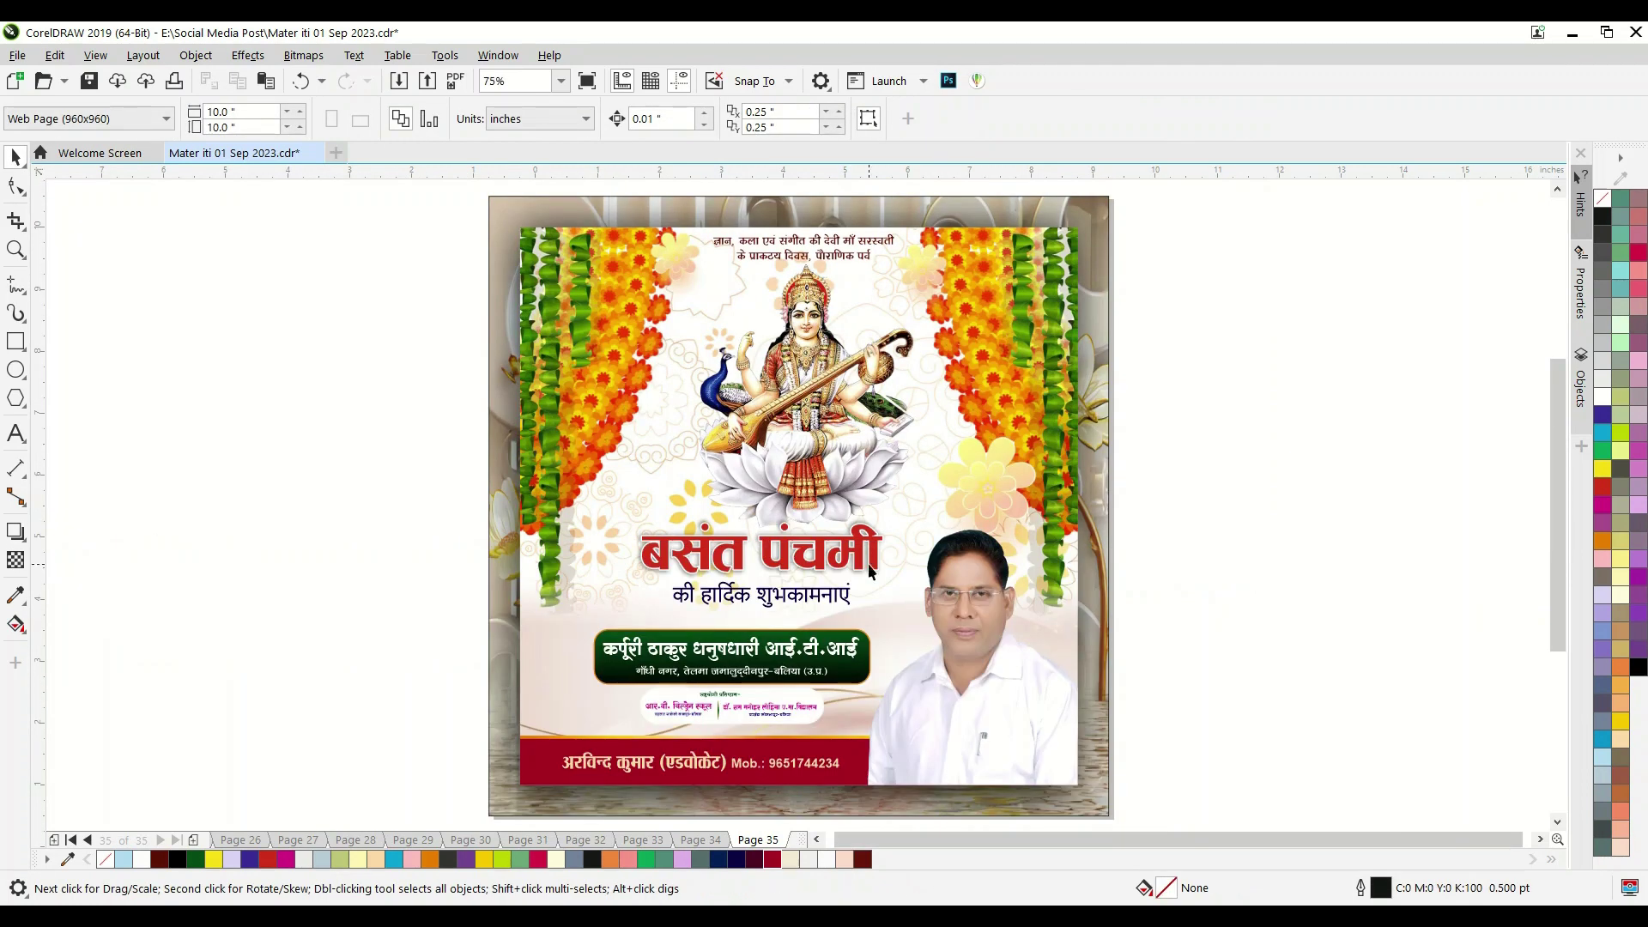
{"action": "left_click", "coordinate": [952, 496]}
{"action": "key", "text": "ctrl+s"}
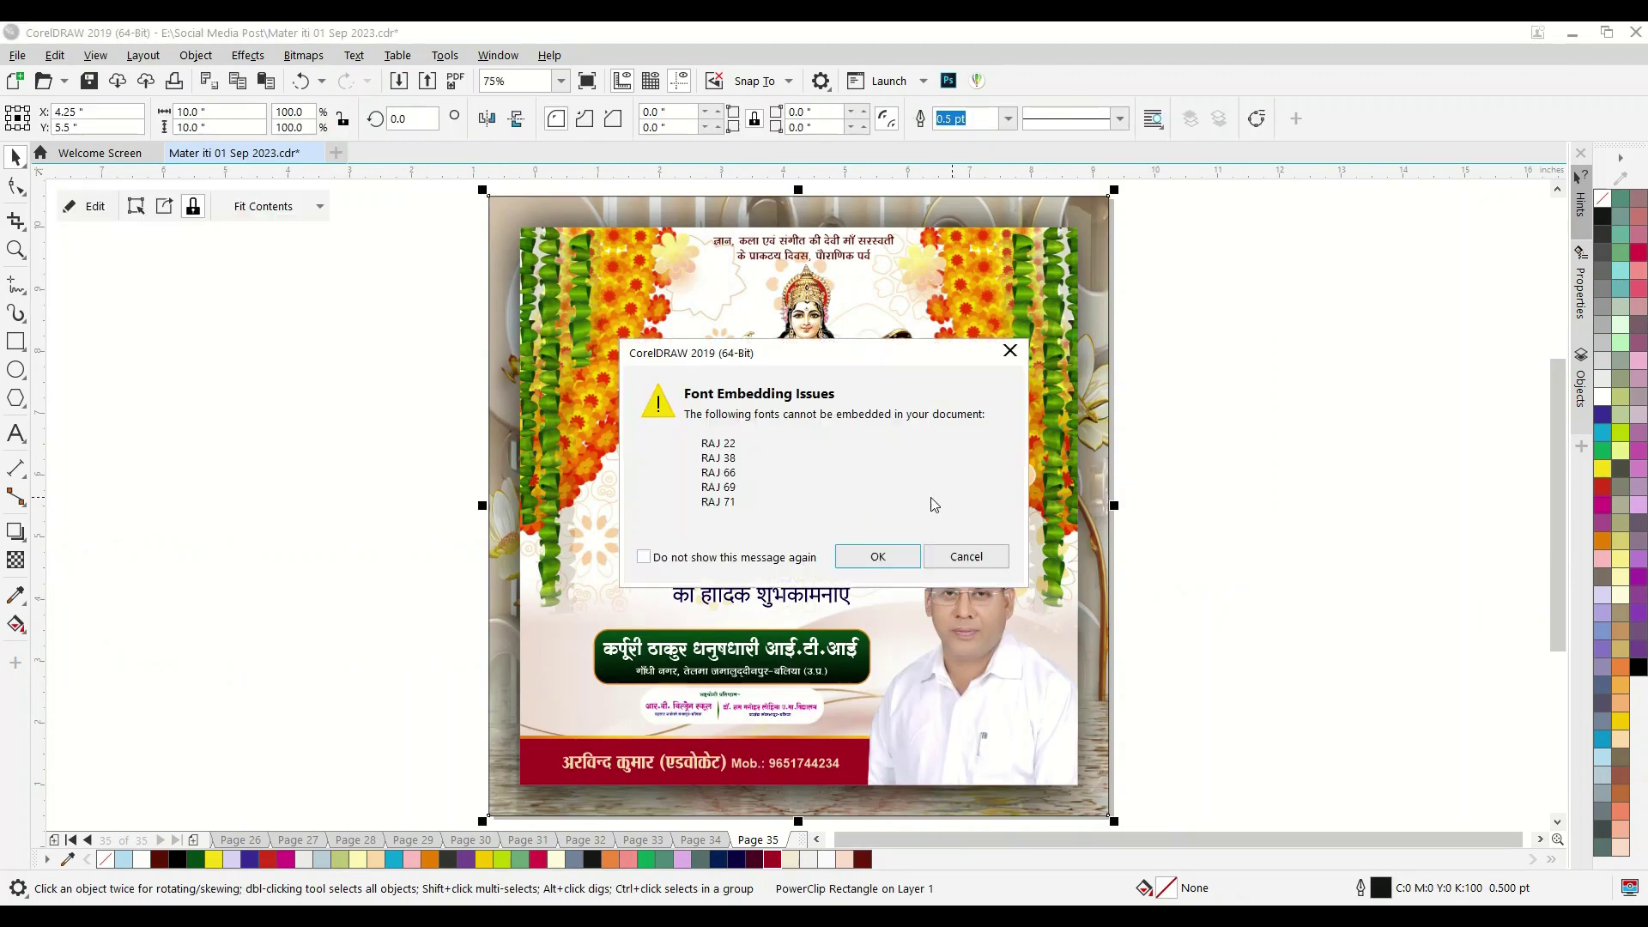
{"action": "left_click", "coordinate": [877, 559]}
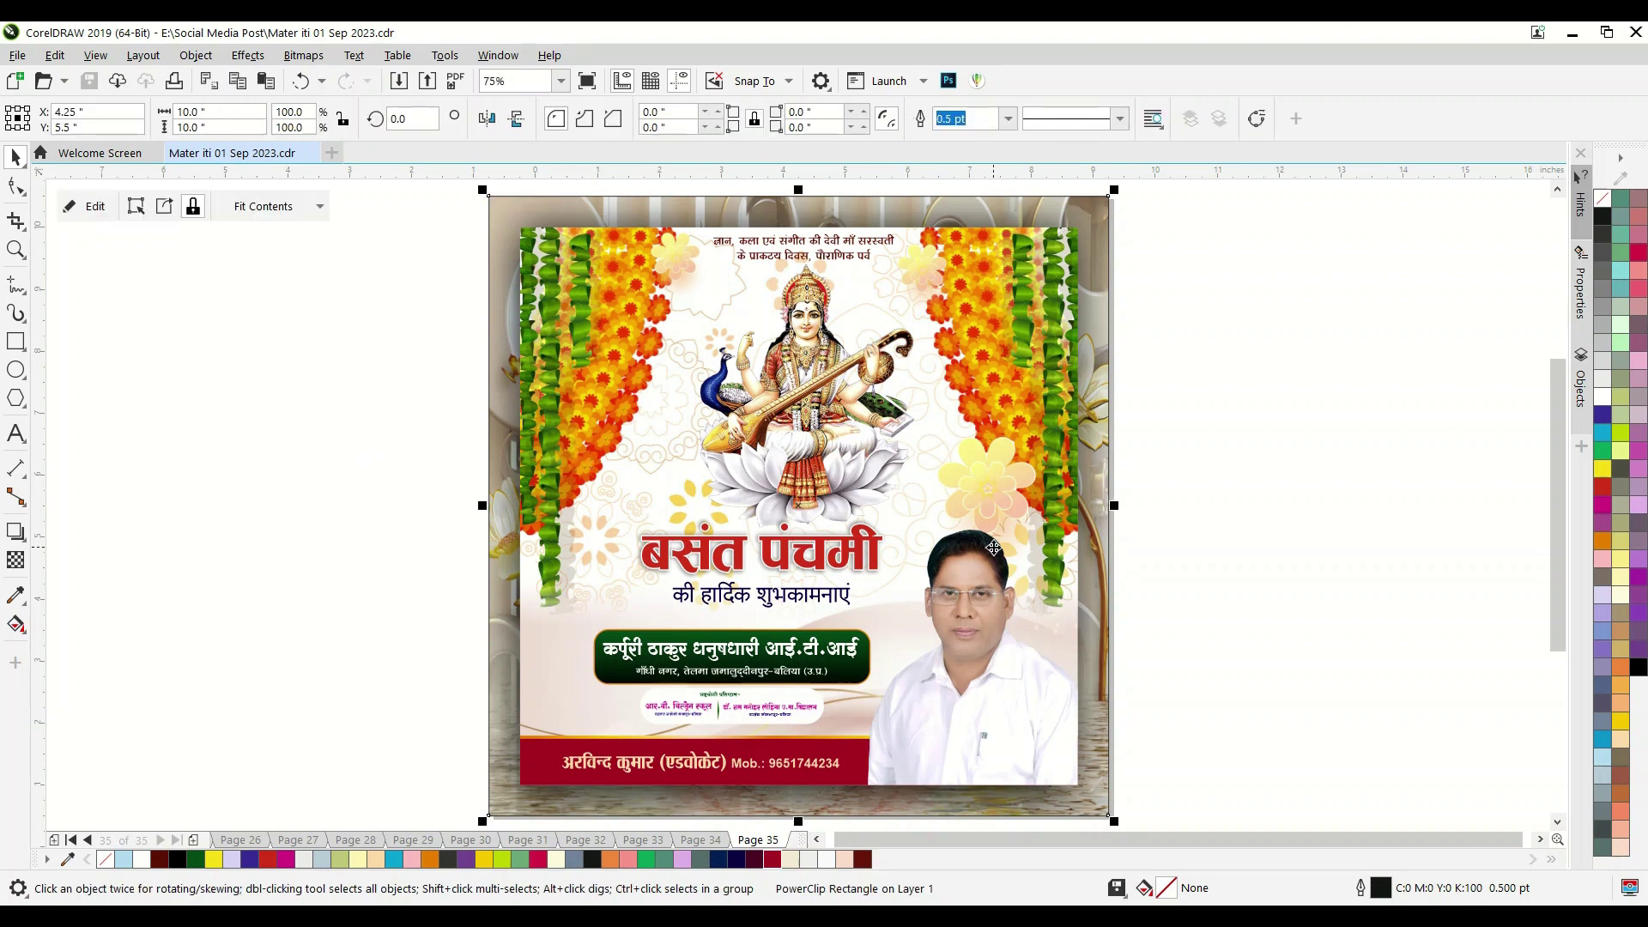
{"action": "key", "text": "ctrl+e"}
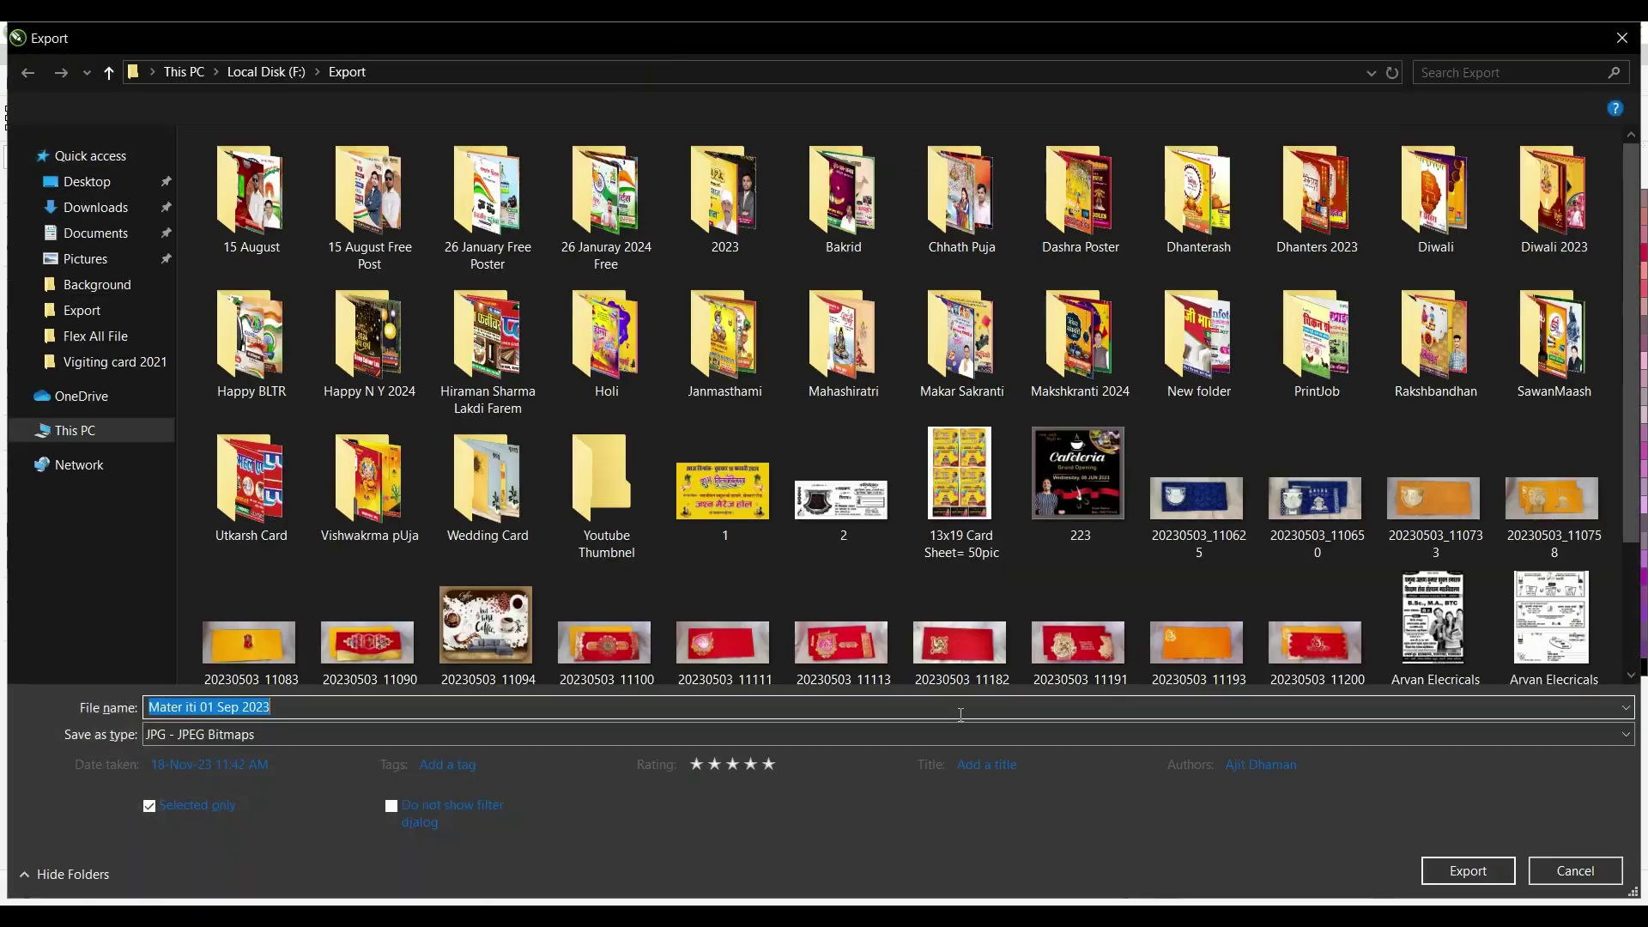
- Export the poster over 1.jpg as an RGB 24-bit JPG, then switch to the Export folder
{"action": "double_click", "coordinate": [733, 493]}
{"action": "left_click", "coordinate": [881, 475]}
{"action": "left_click", "coordinate": [886, 559]}
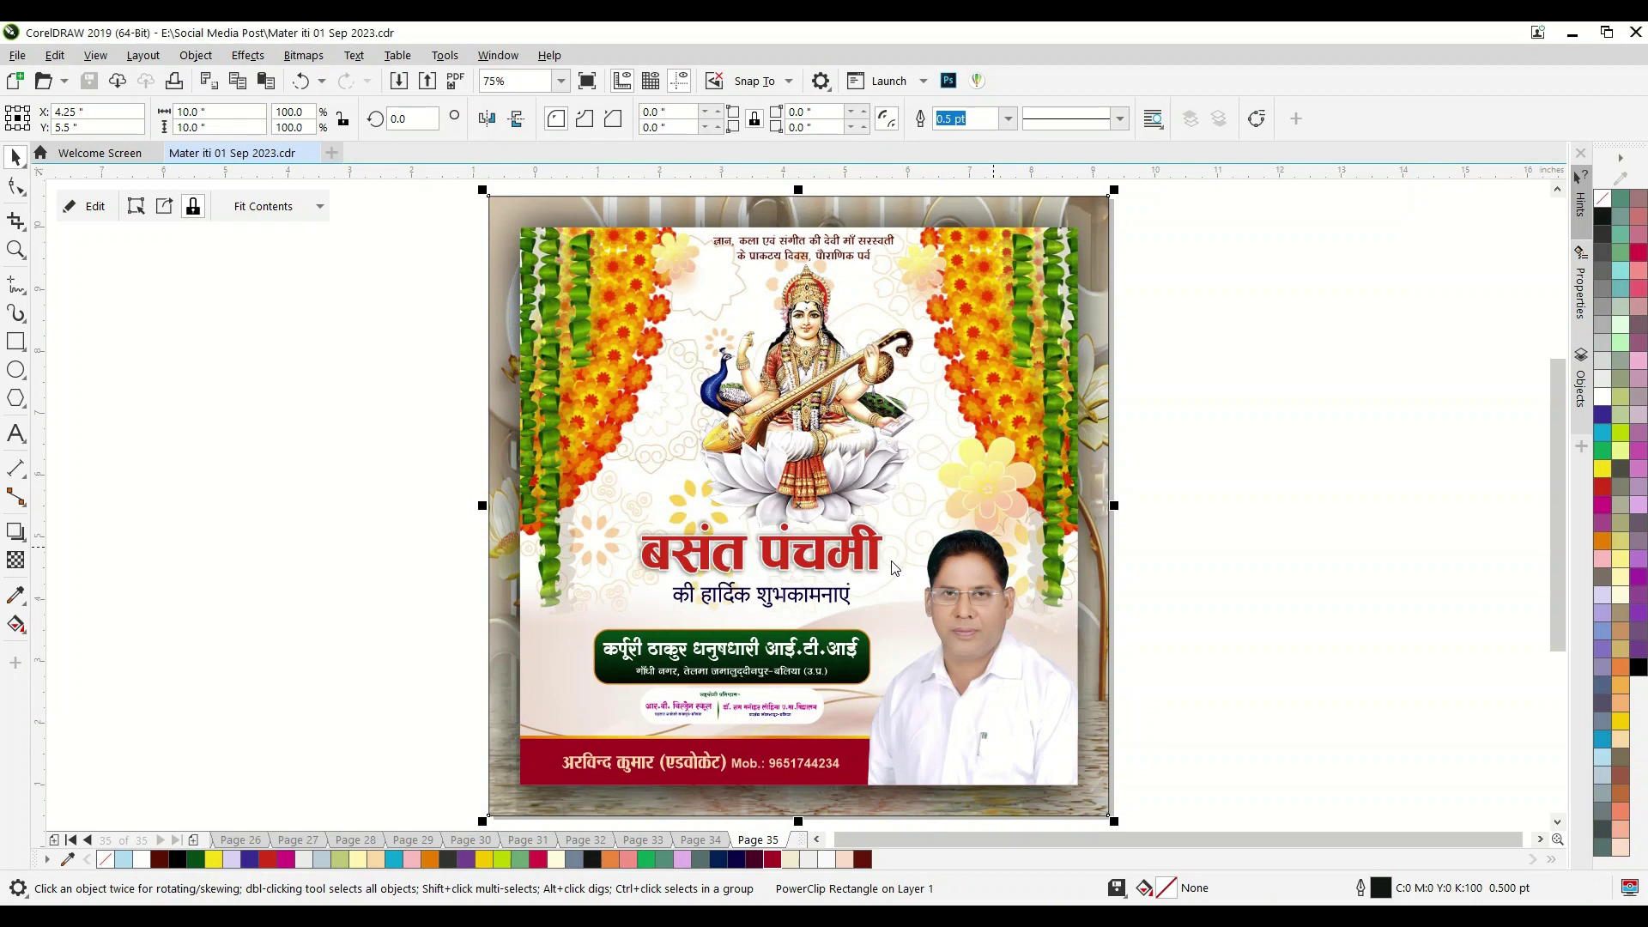
{"action": "left_click", "coordinate": [1227, 322]}
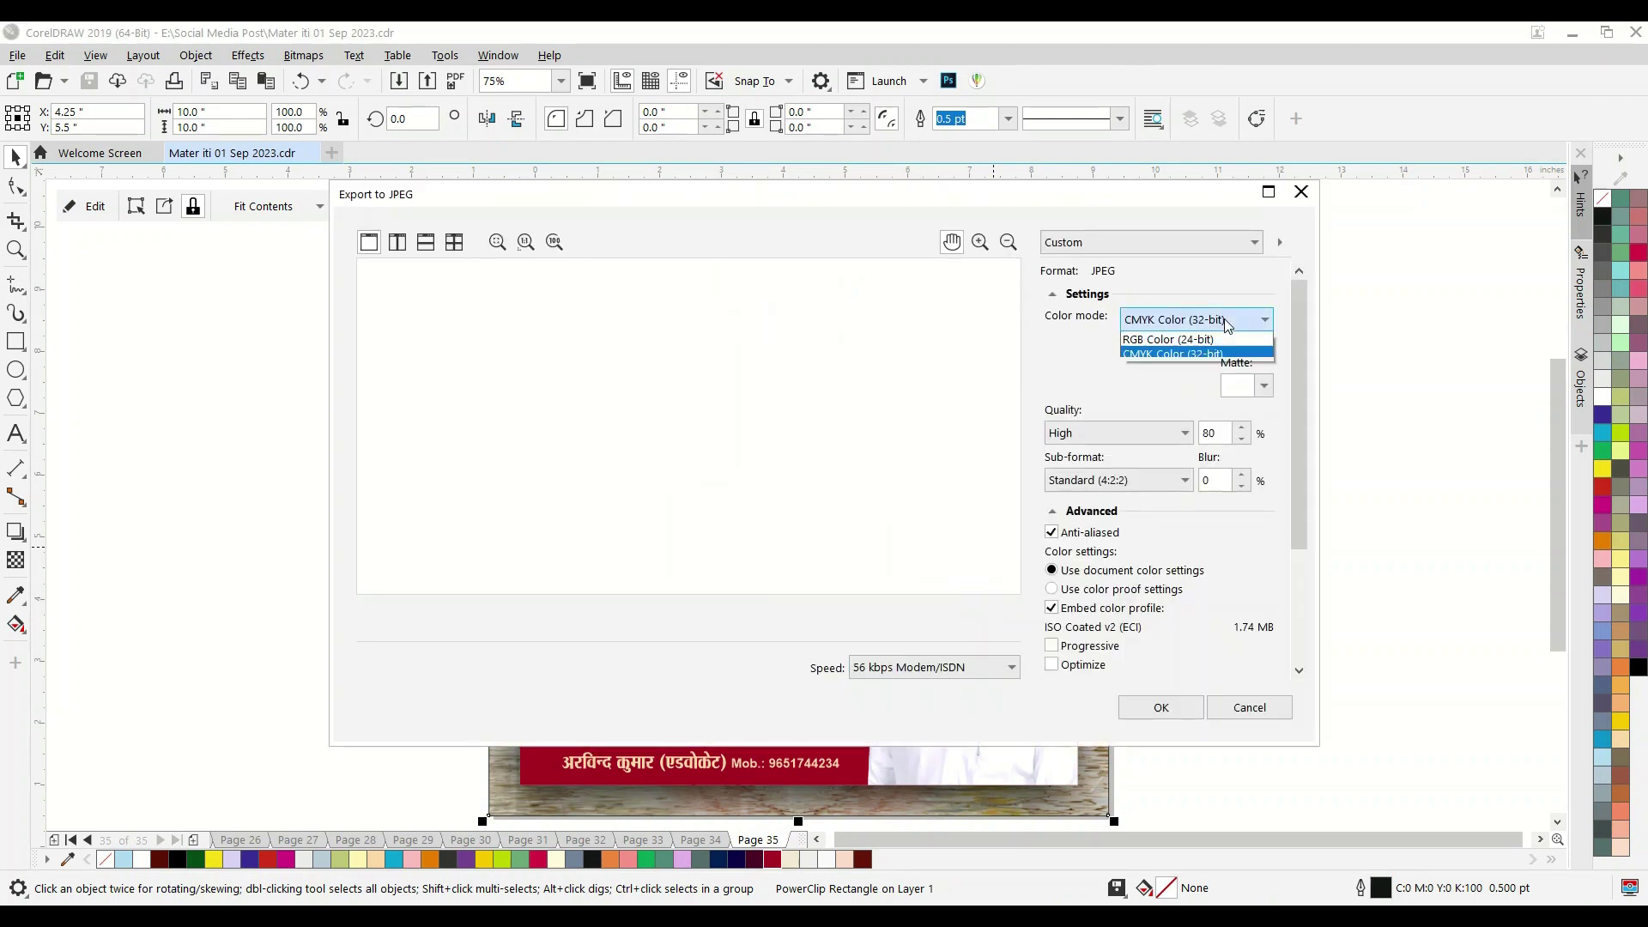
{"action": "left_click", "coordinate": [1219, 355]}
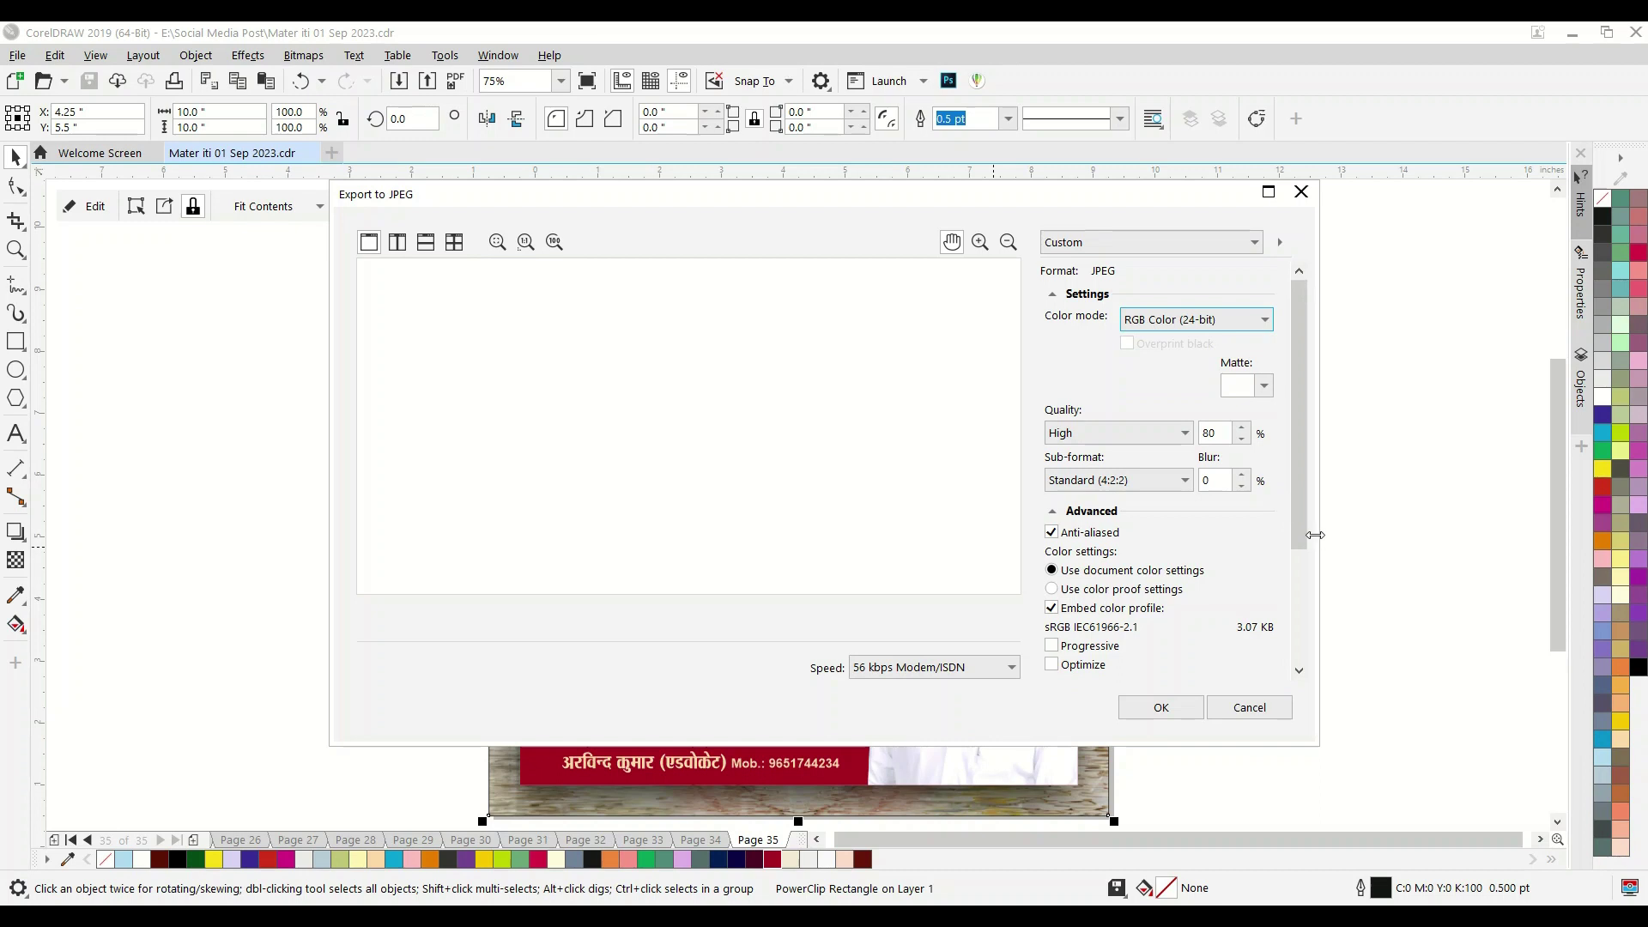
{"action": "left_click_drag", "start_coordinate": [1307, 540], "coordinate": [1301, 679]}
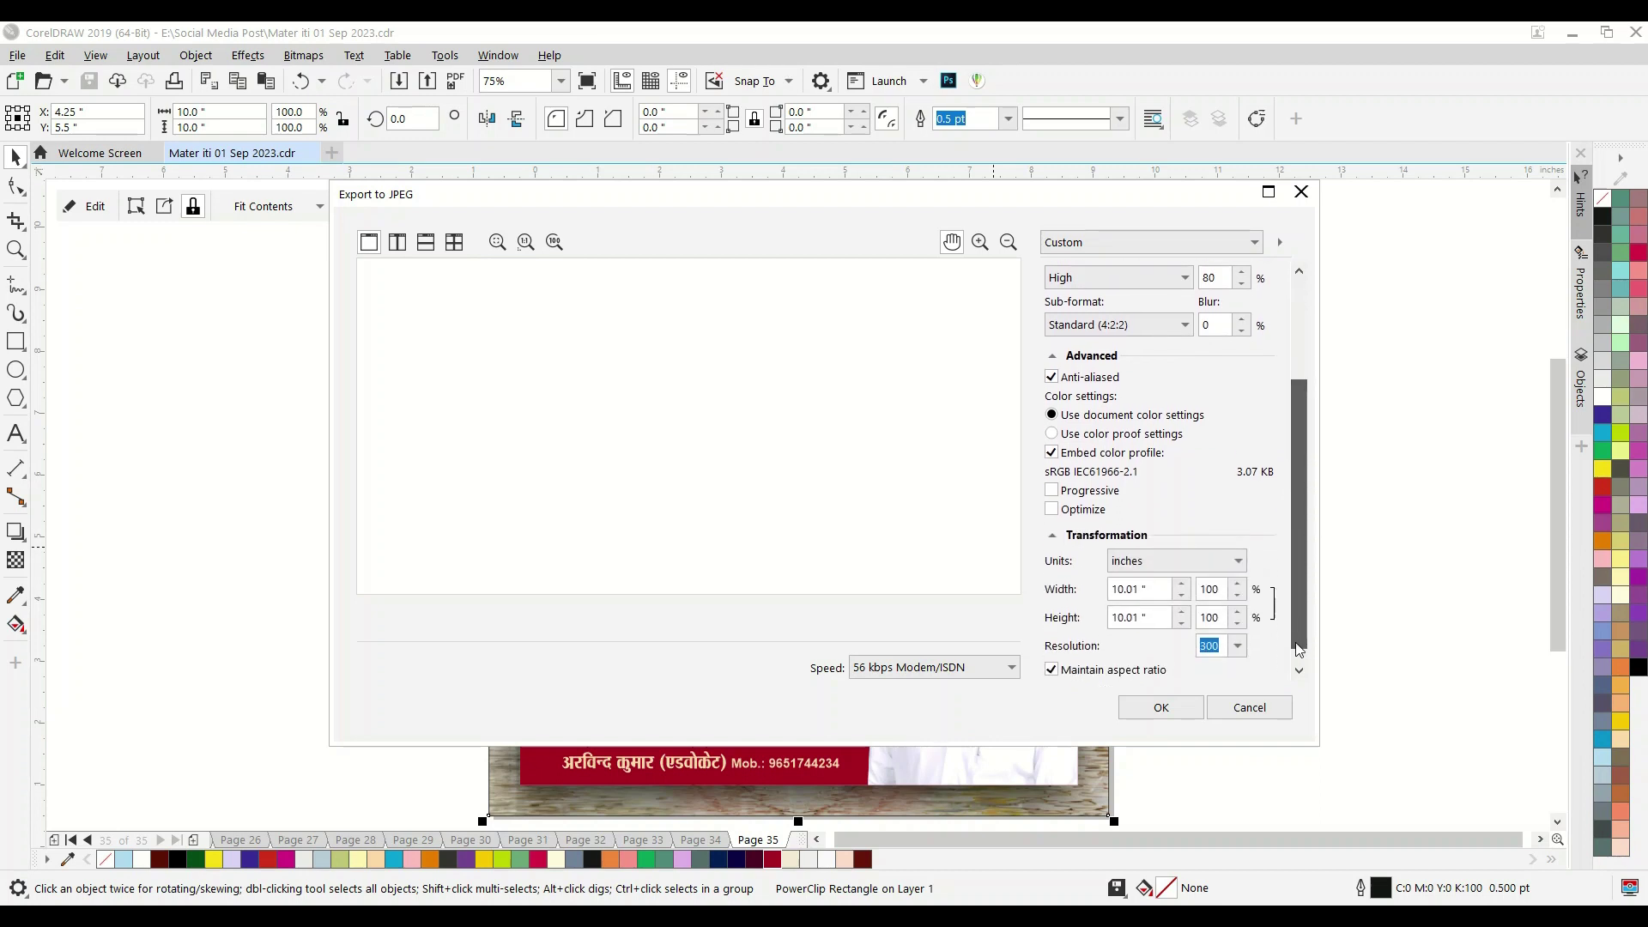
{"action": "left_click", "coordinate": [1157, 705]}
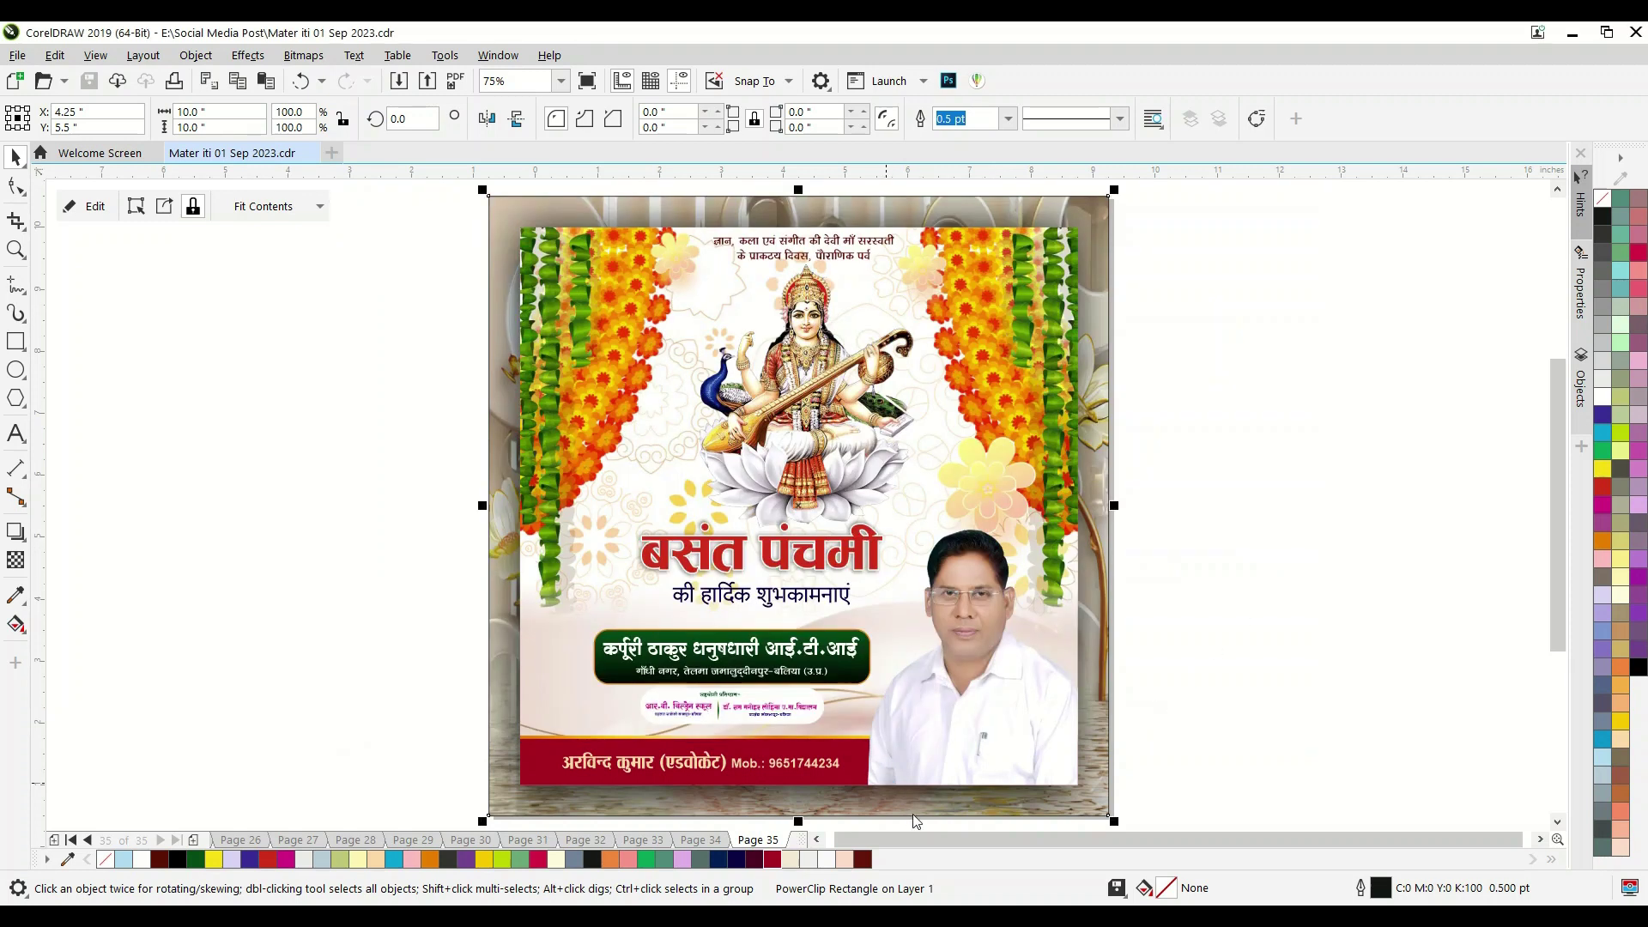
{"action": "key", "text": "alt+Tab"}
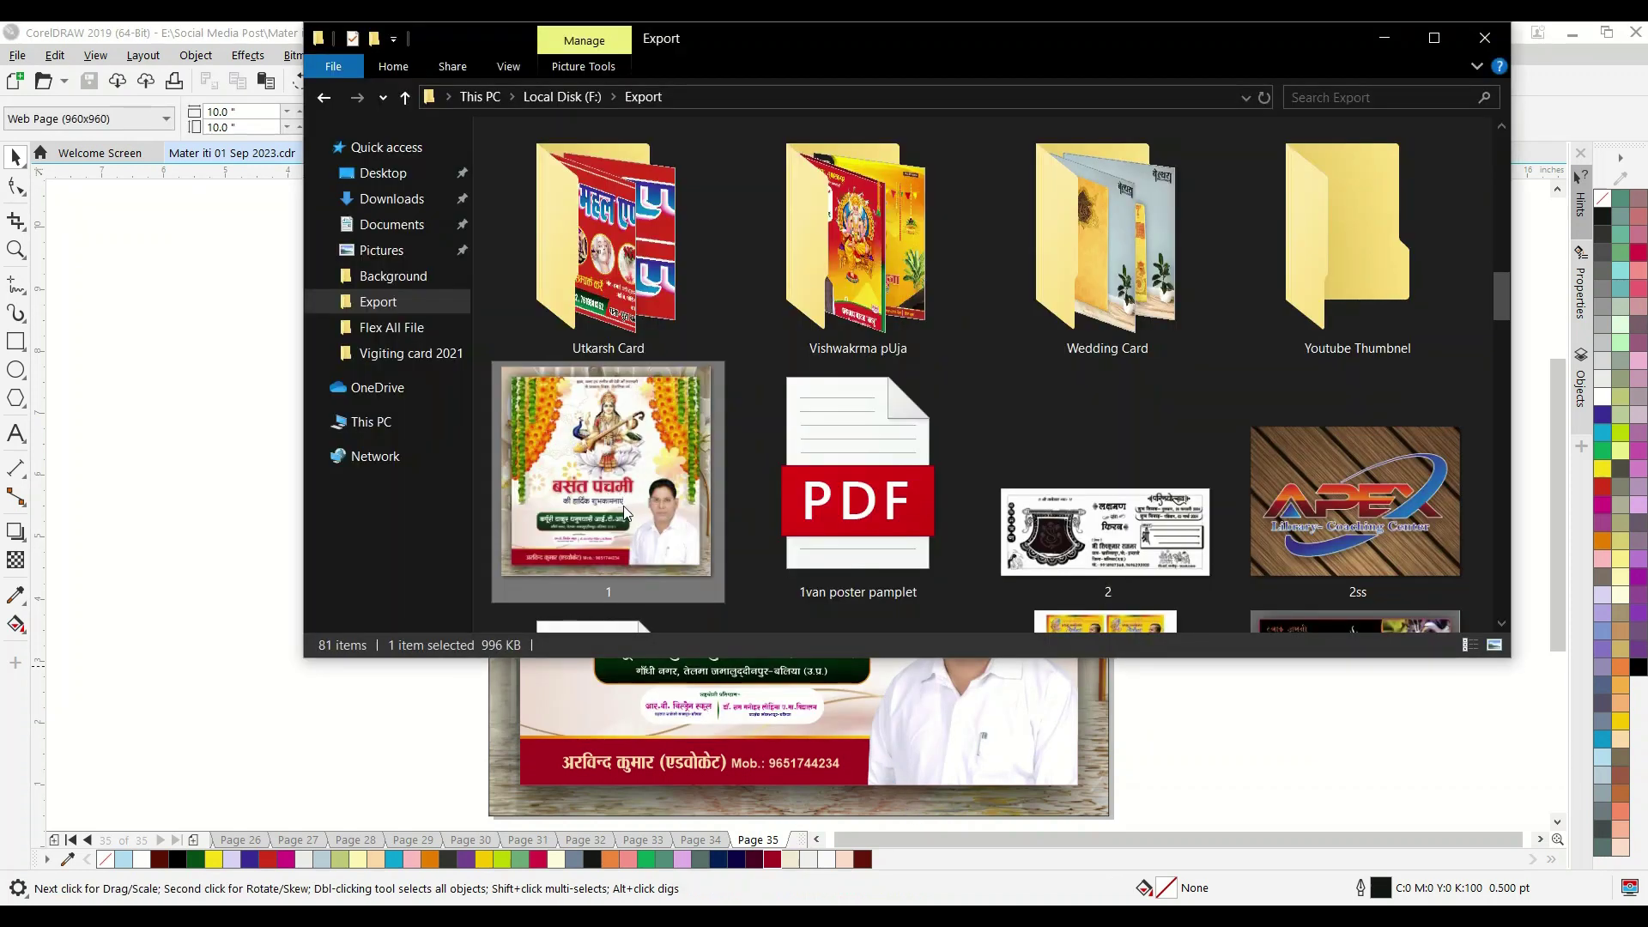
{"action": "double_click", "coordinate": [624, 492]}
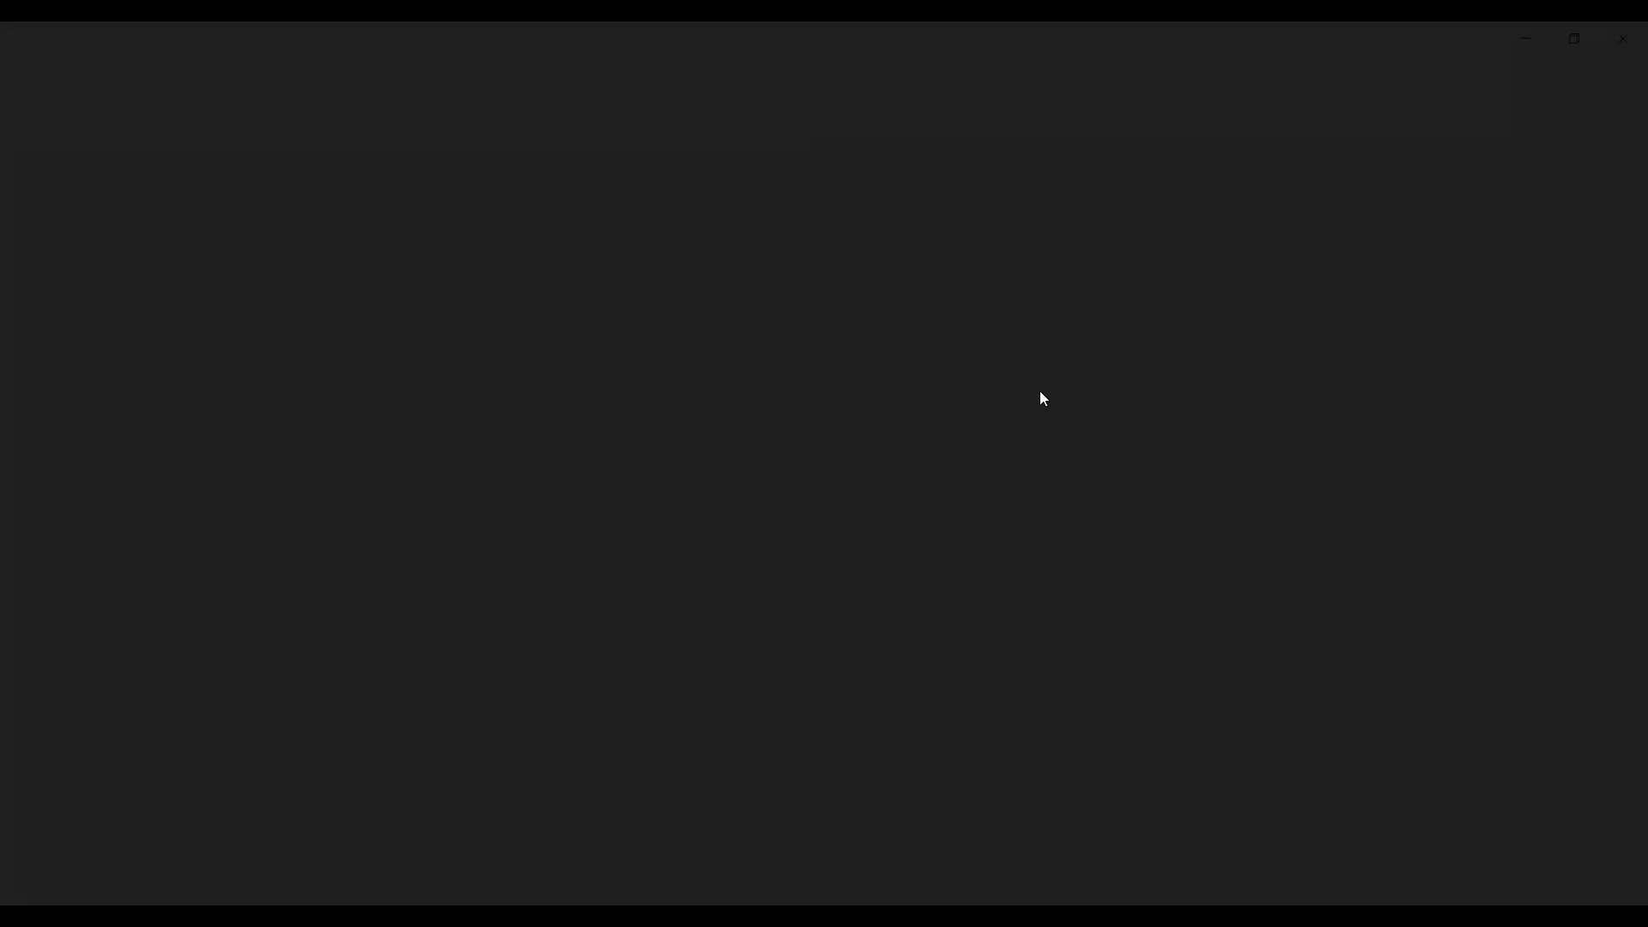
{"action": "mouse_move", "coordinate": [1069, 414]}
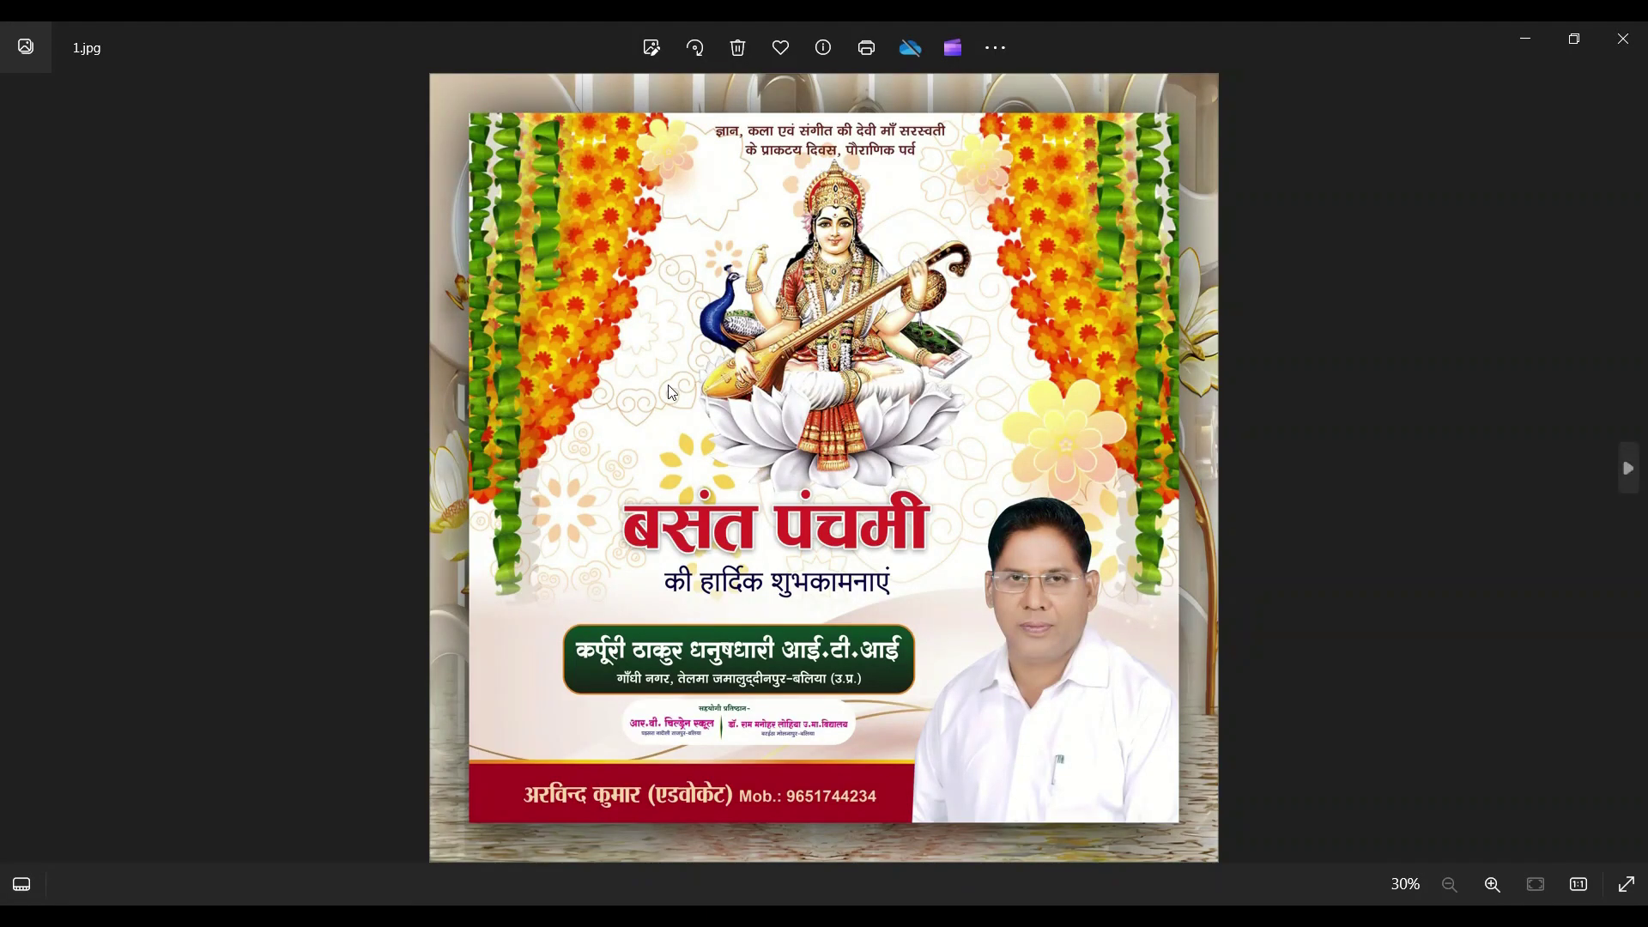
{"action": "scroll", "coordinate": [672, 392], "scroll_direction": "up", "scroll_amount": 2}
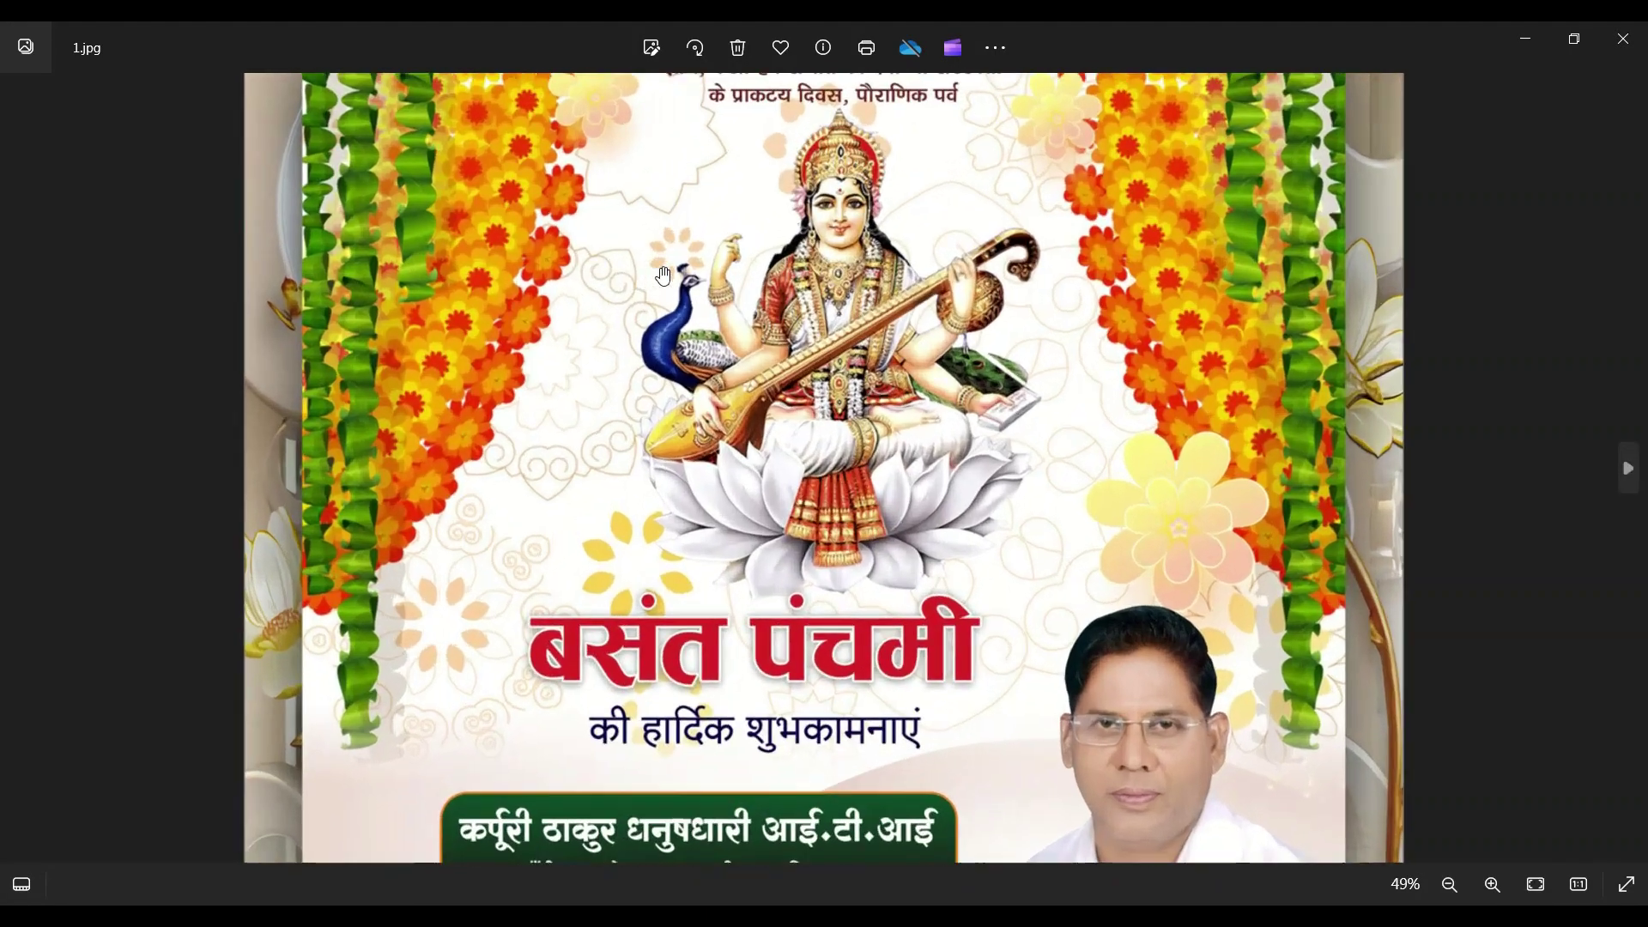
{"action": "scroll", "coordinate": [683, 408], "scroll_direction": "up", "scroll_amount": 2}
{"action": "scroll", "coordinate": [696, 425], "scroll_direction": "up", "scroll_amount": 2}
{"action": "scroll", "coordinate": [709, 441], "scroll_direction": "up", "scroll_amount": 1}
{"action": "scroll", "coordinate": [708, 442], "scroll_direction": "down", "scroll_amount": 2}
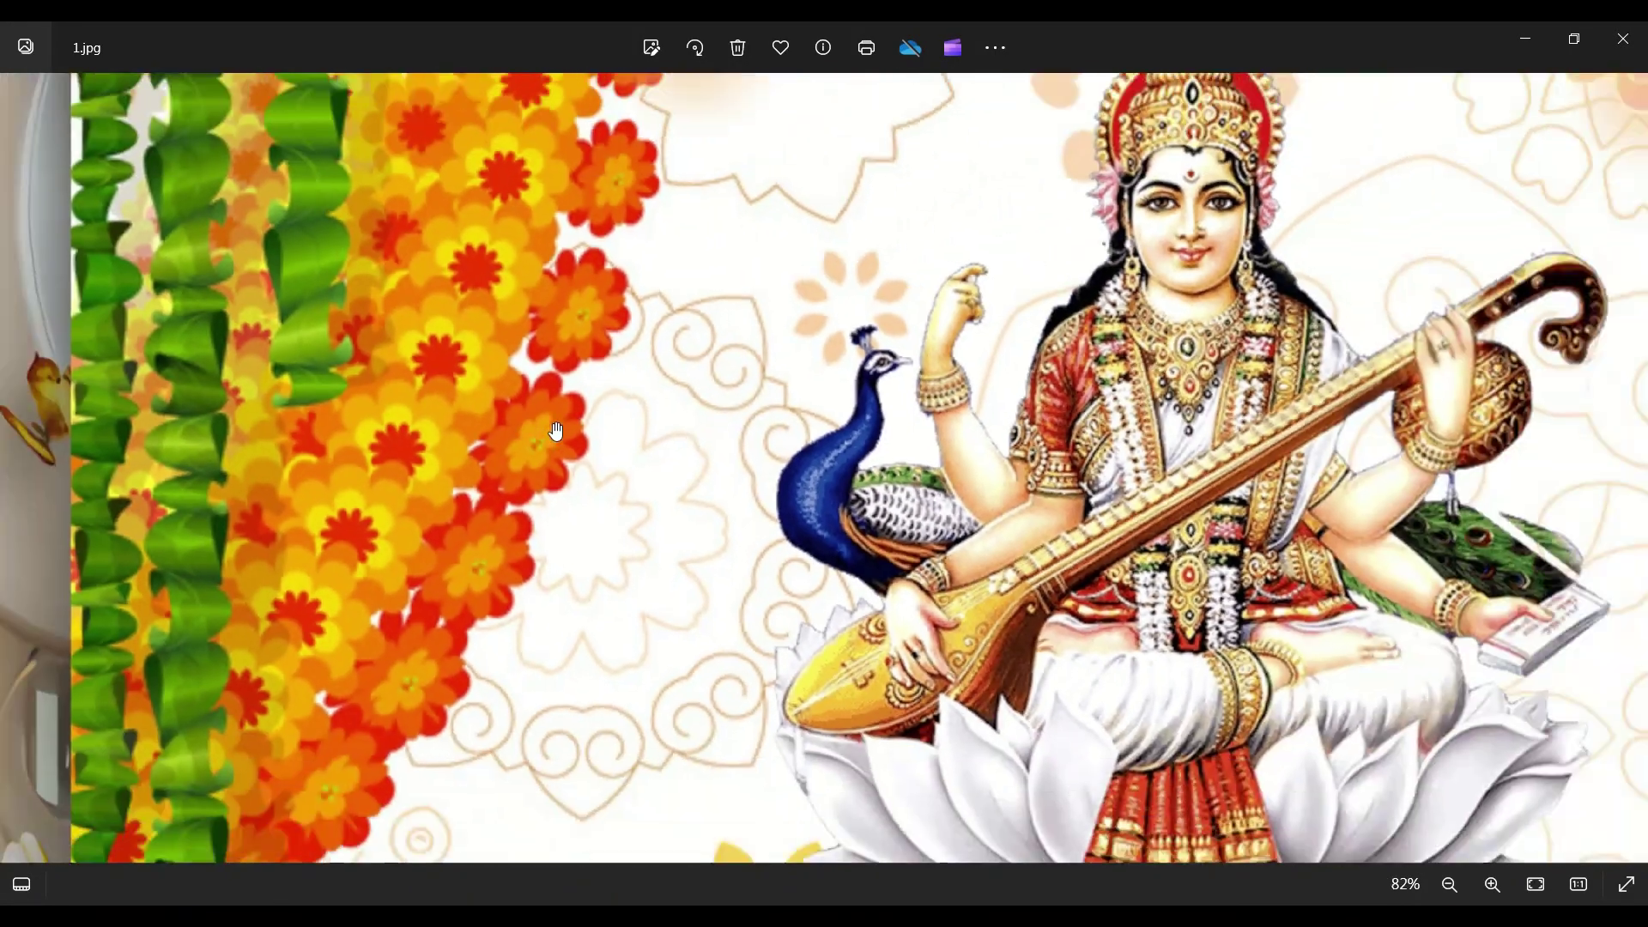
{"action": "scroll", "coordinate": [601, 438], "scroll_direction": "down", "scroll_amount": 2}
{"action": "scroll", "coordinate": [730, 533], "scroll_direction": "down", "scroll_amount": 2}
{"action": "scroll", "coordinate": [849, 622], "scroll_direction": "up", "scroll_amount": 2}
{"action": "scroll", "coordinate": [850, 621], "scroll_direction": "up", "scroll_amount": 2}
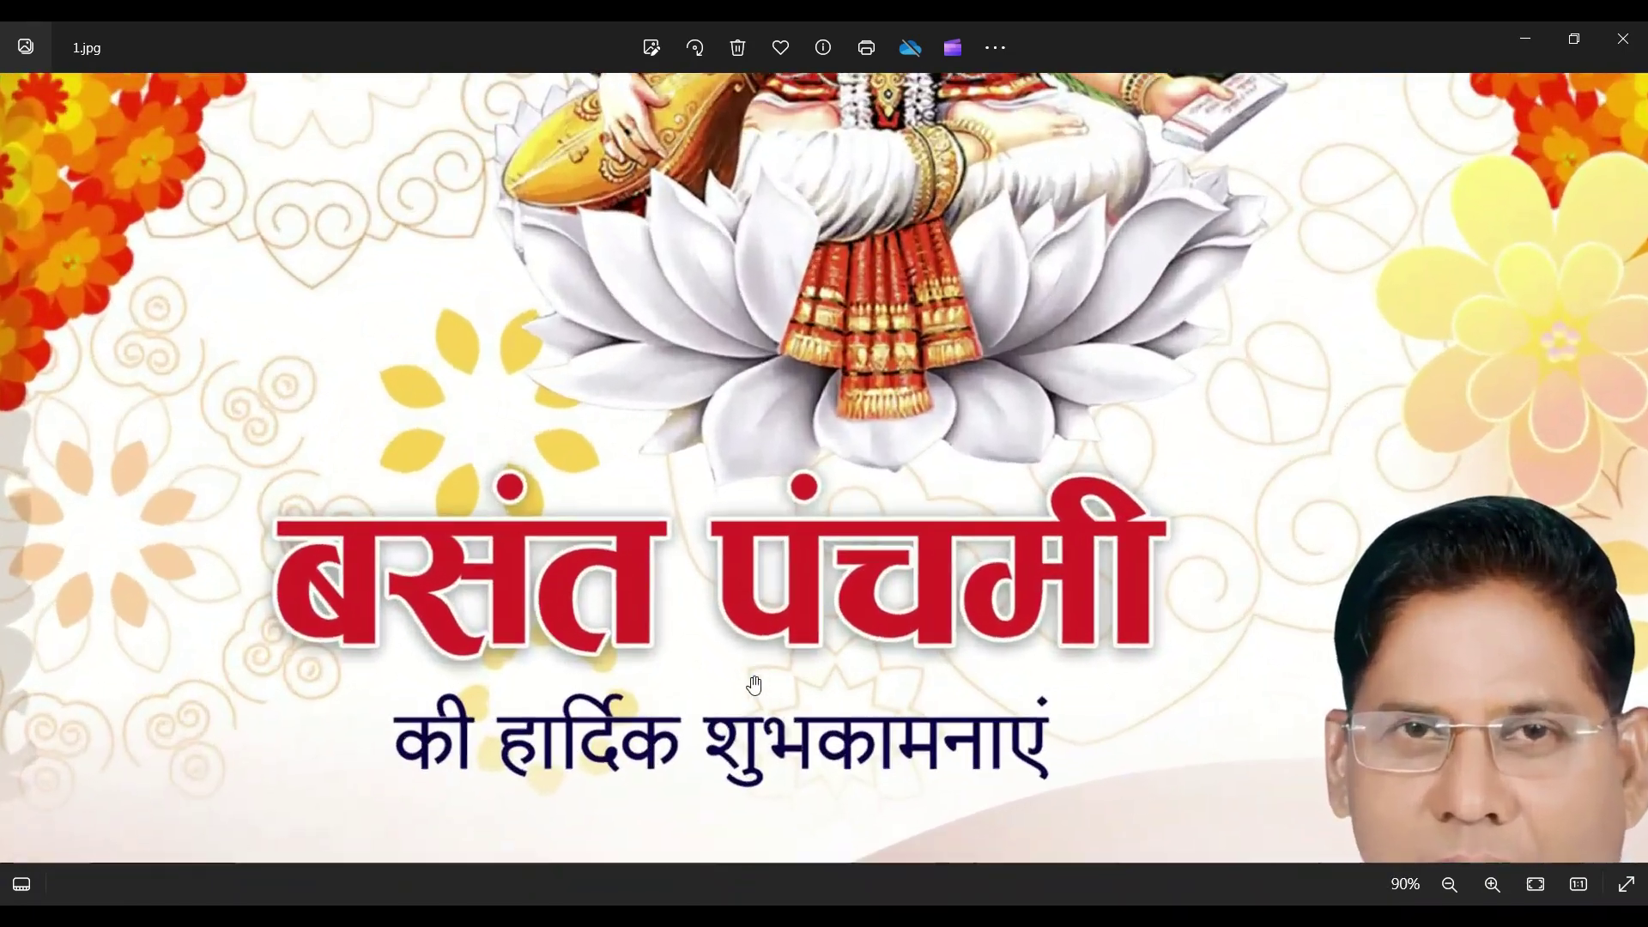
{"action": "scroll", "coordinate": [685, 537], "scroll_direction": "down", "scroll_amount": 2}
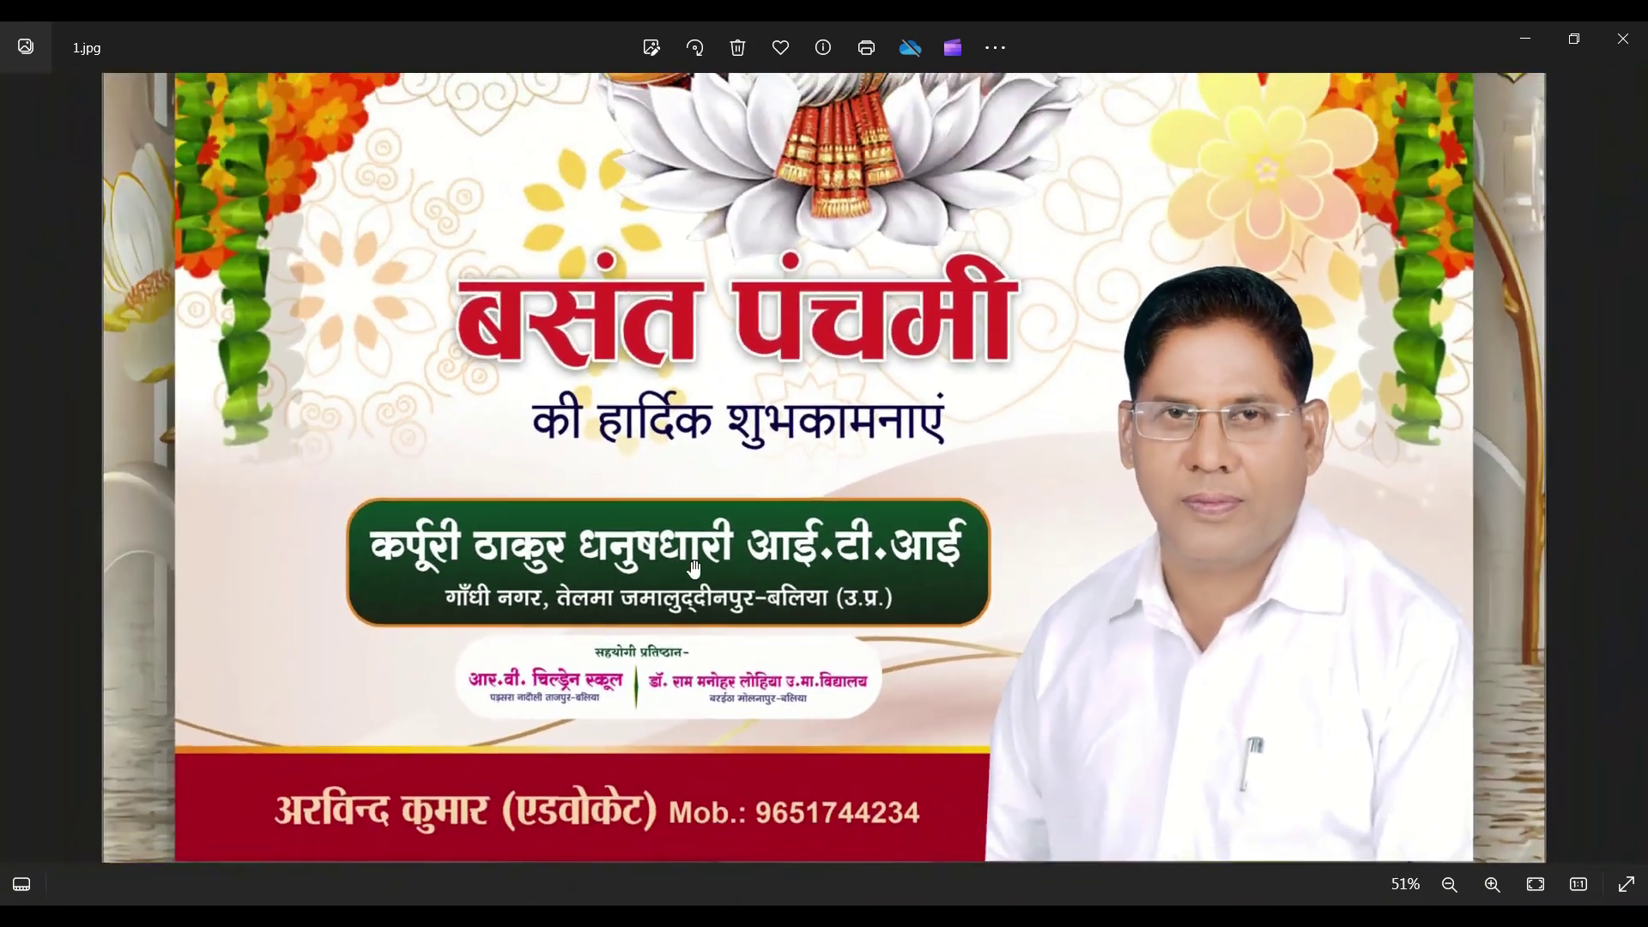
{"action": "scroll", "coordinate": [773, 430], "scroll_direction": "down", "scroll_amount": 2}
{"action": "scroll", "coordinate": [902, 326], "scroll_direction": "up", "scroll_amount": 1}
{"action": "scroll", "coordinate": [956, 283], "scroll_direction": "up", "scroll_amount": 1}
{"action": "scroll", "coordinate": [956, 283], "scroll_direction": "down", "scroll_amount": 1}
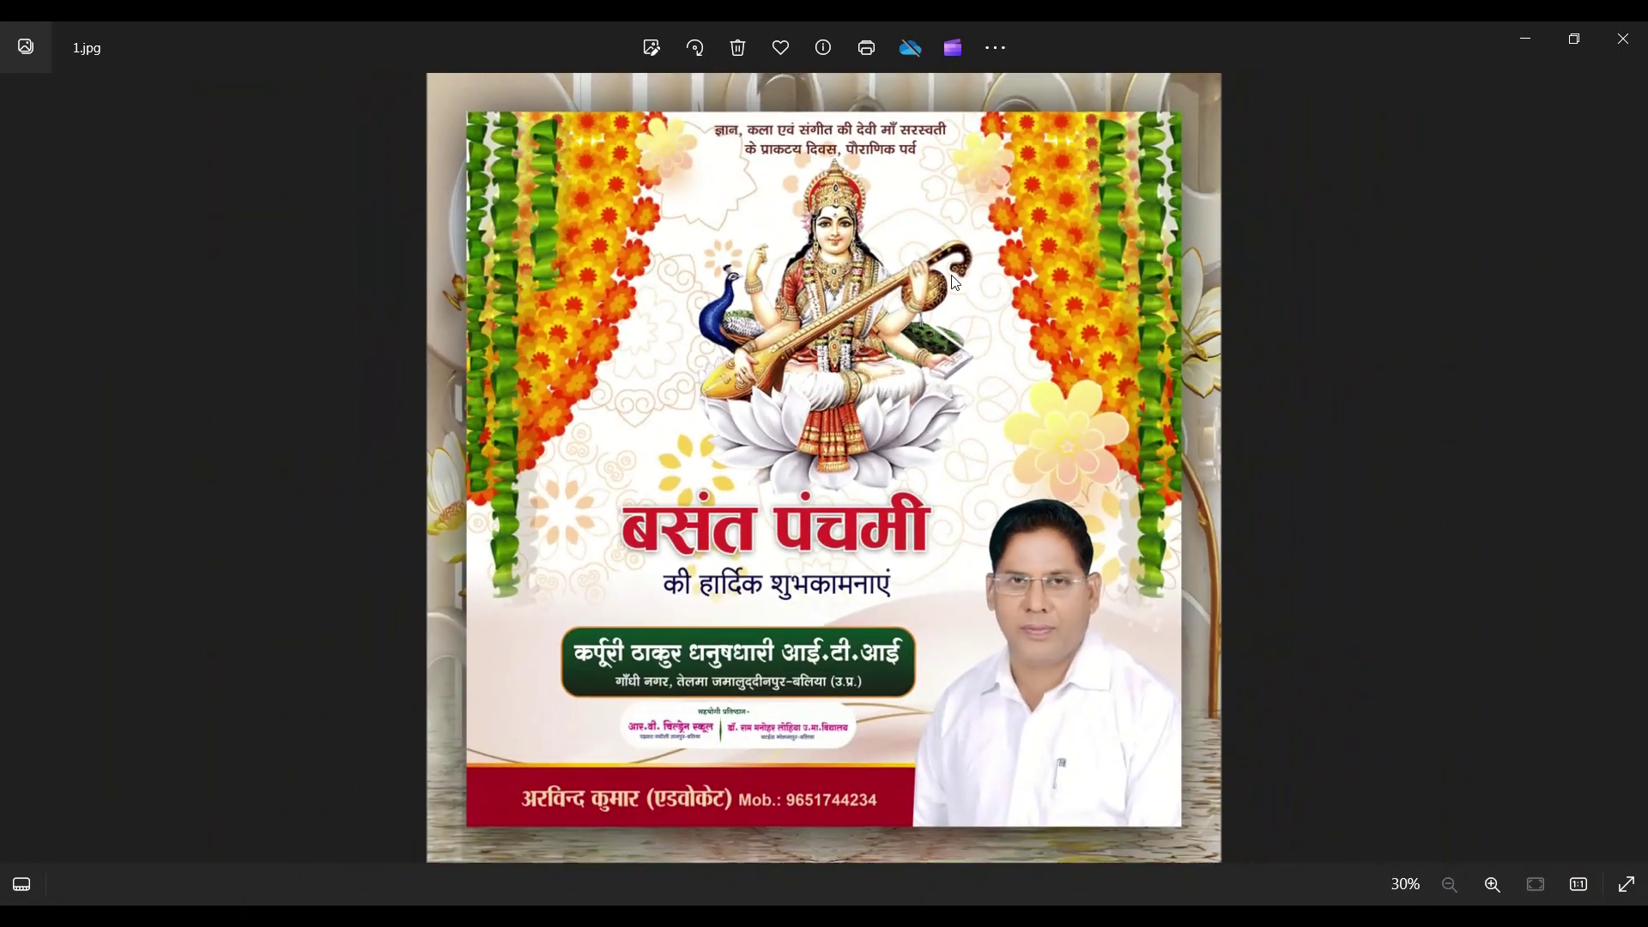
{"action": "scroll", "coordinate": [961, 300], "scroll_direction": "up", "scroll_amount": 1}
{"action": "scroll", "coordinate": [965, 317], "scroll_direction": "down", "scroll_amount": 1}
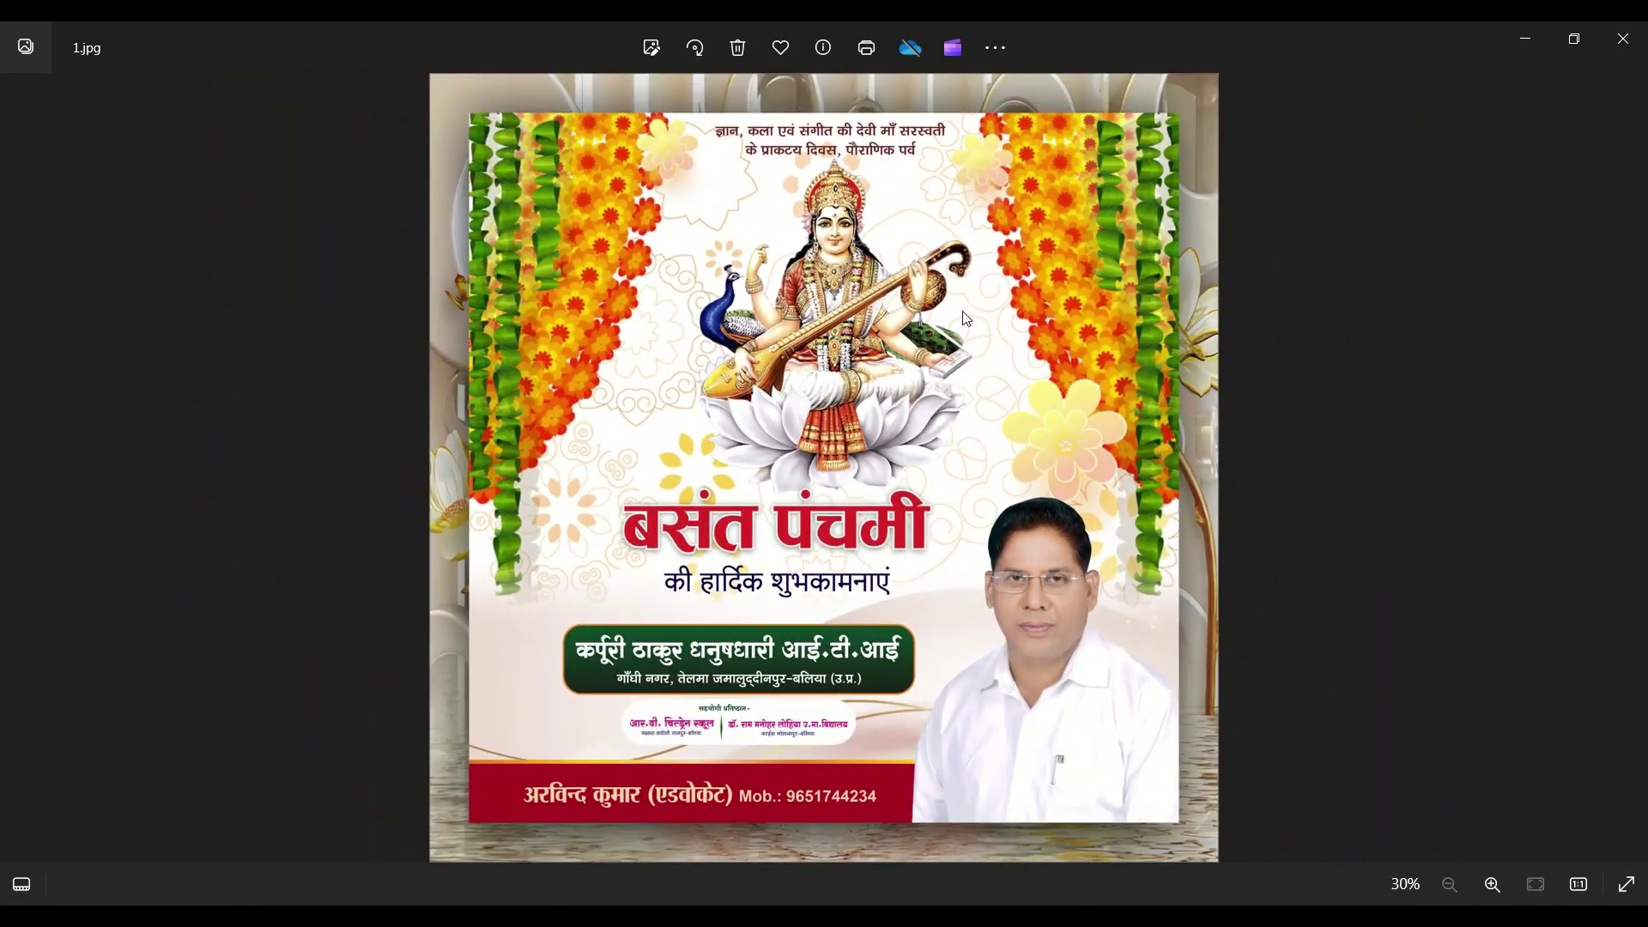
{"action": "left_click", "coordinate": [1636, 54]}
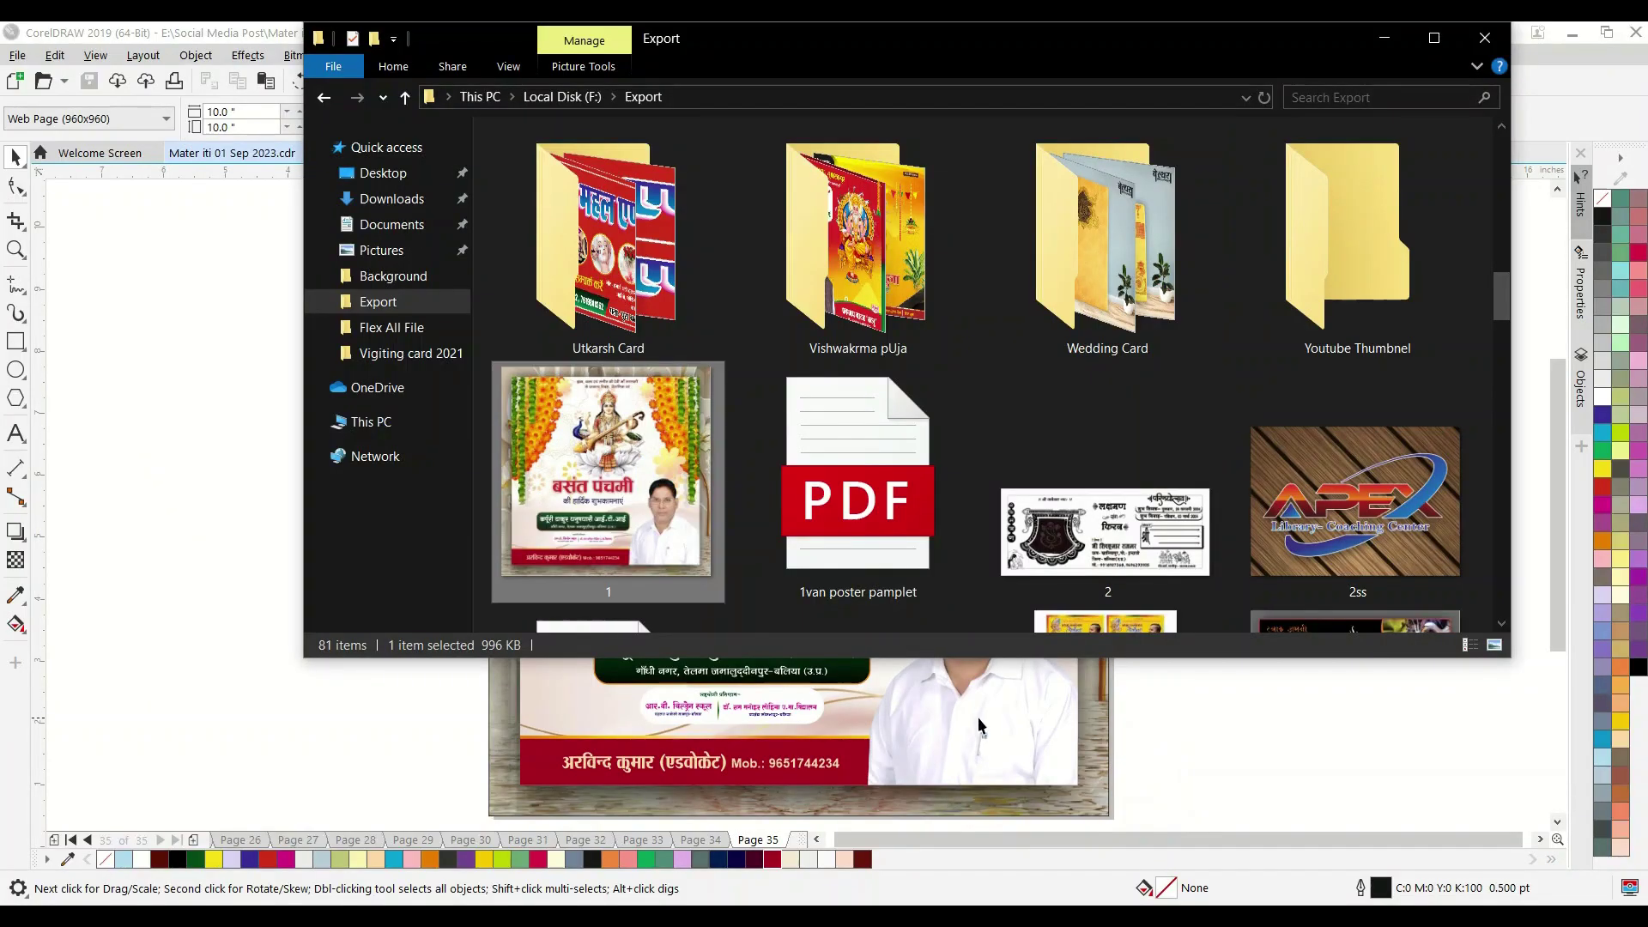